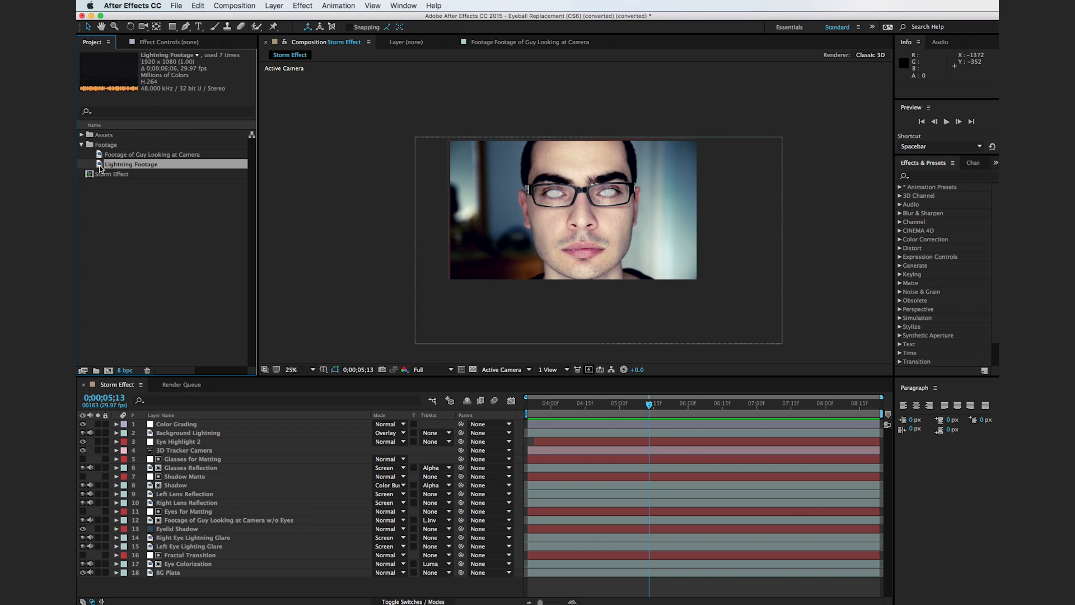
# Step: Preview Footage of Guy Looking at Camera and set its IN point at 0;00;03;20, while the eyes are closed
pyautogui.click(100, 155)
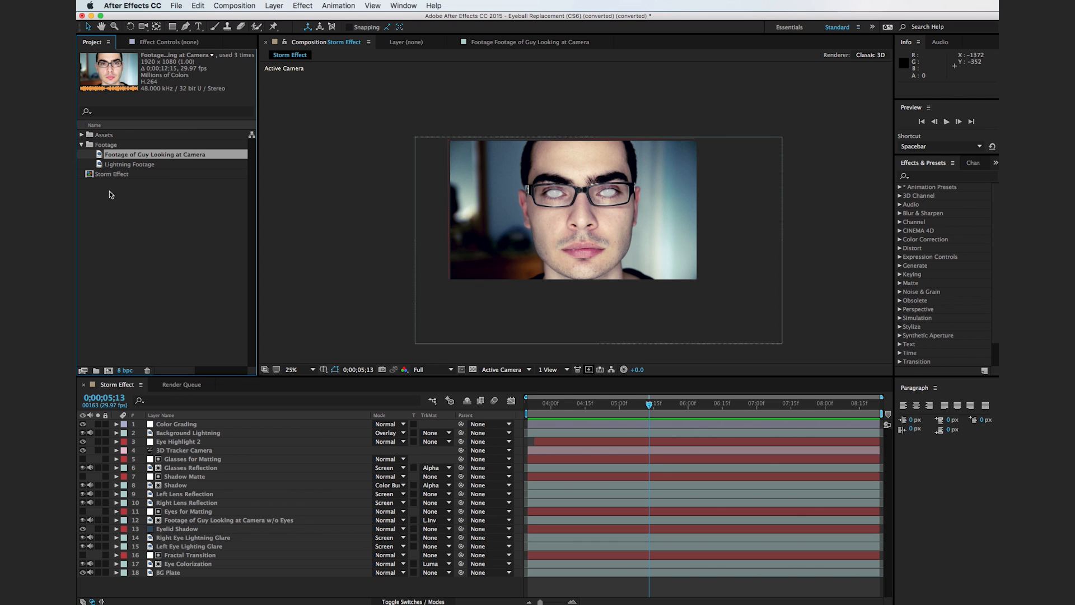
pyautogui.doubleClick(99, 155)
pyautogui.moveTo(290, 353); pyautogui.dragTo(441, 362)
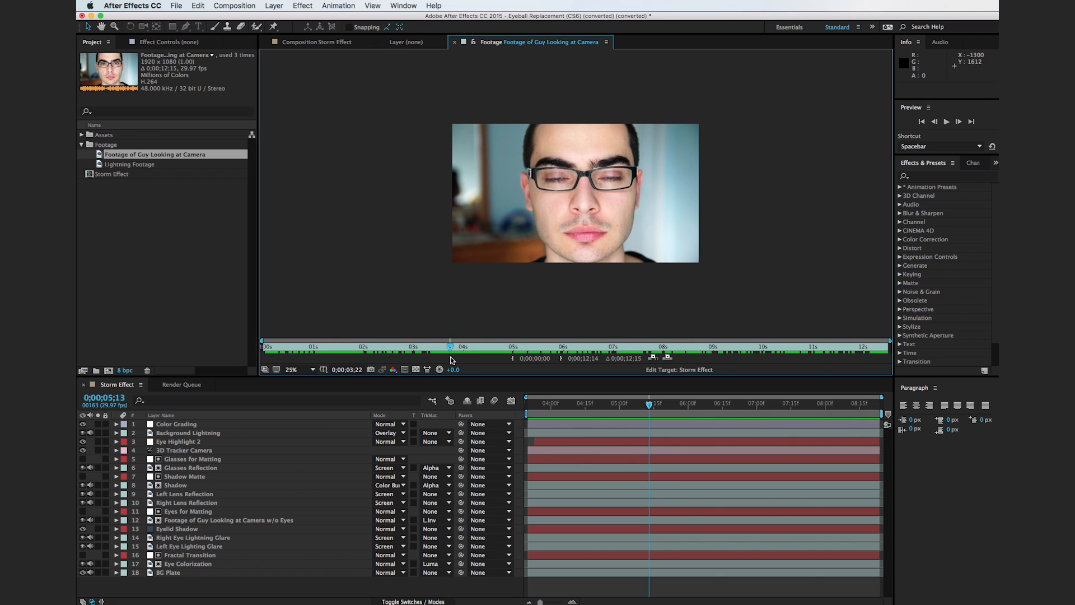
pyautogui.moveTo(441, 361); pyautogui.dragTo(446, 359)
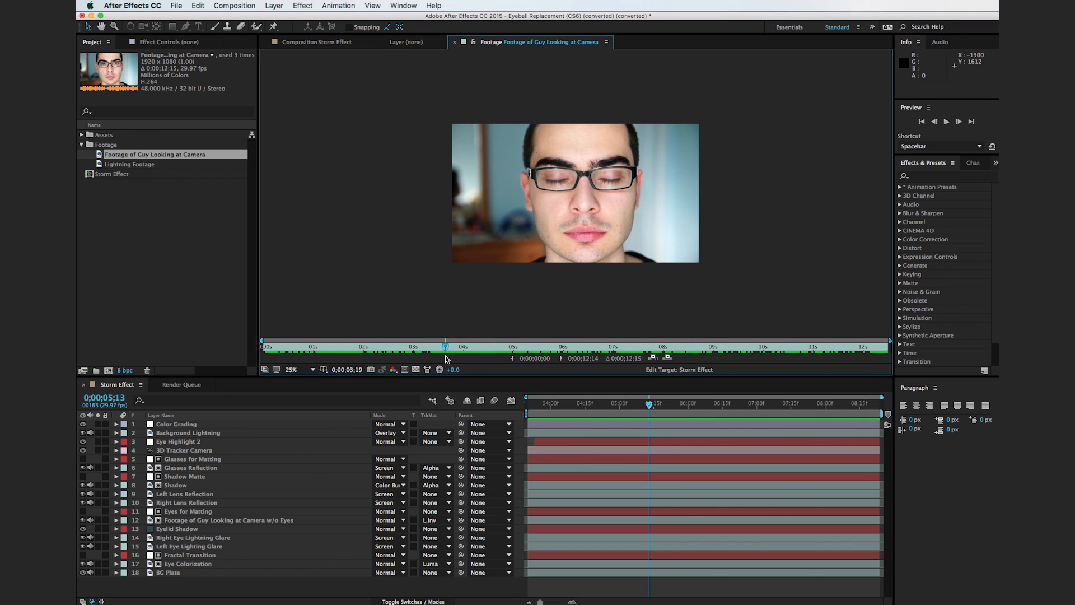
pyautogui.click(513, 359)
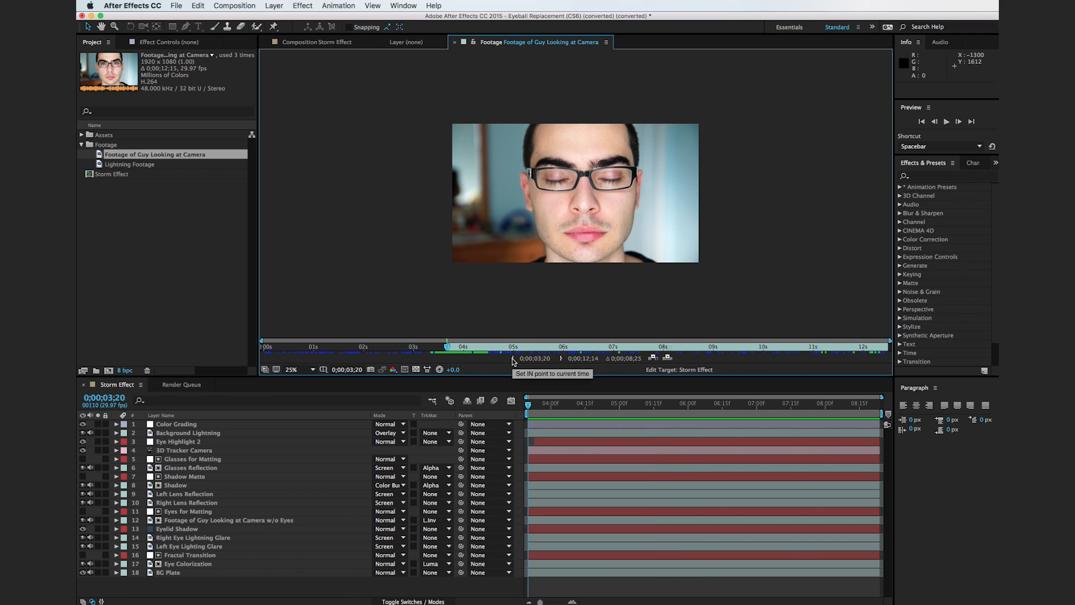
# Step: Create a new composition from the trimmed Footage of Guy Looking at Camera and play its opening seconds
pyautogui.moveTo(99, 158); pyautogui.dragTo(110, 372)
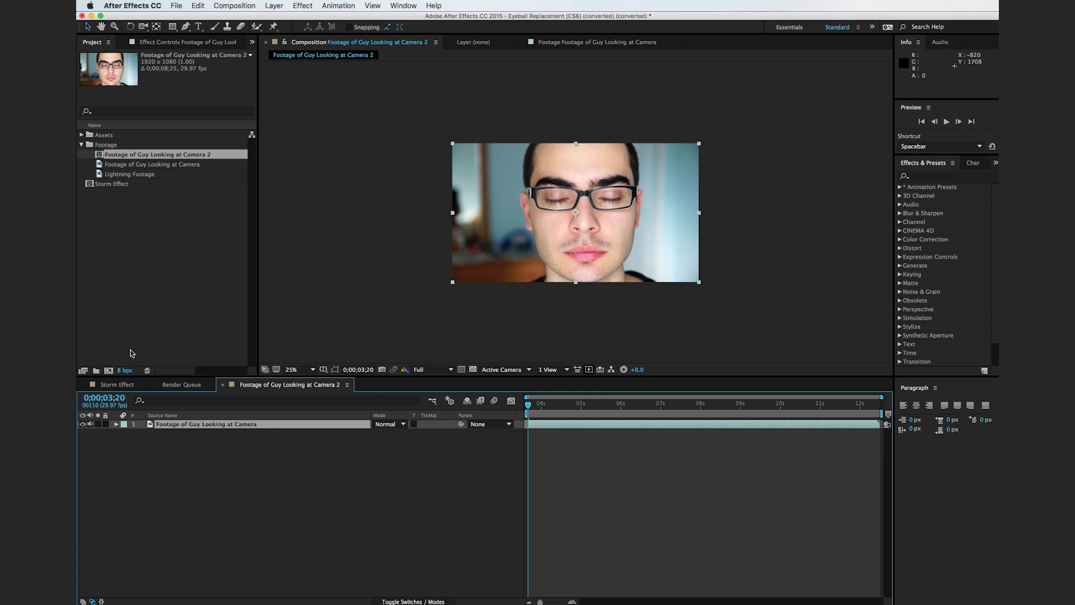
pyautogui.press('space')
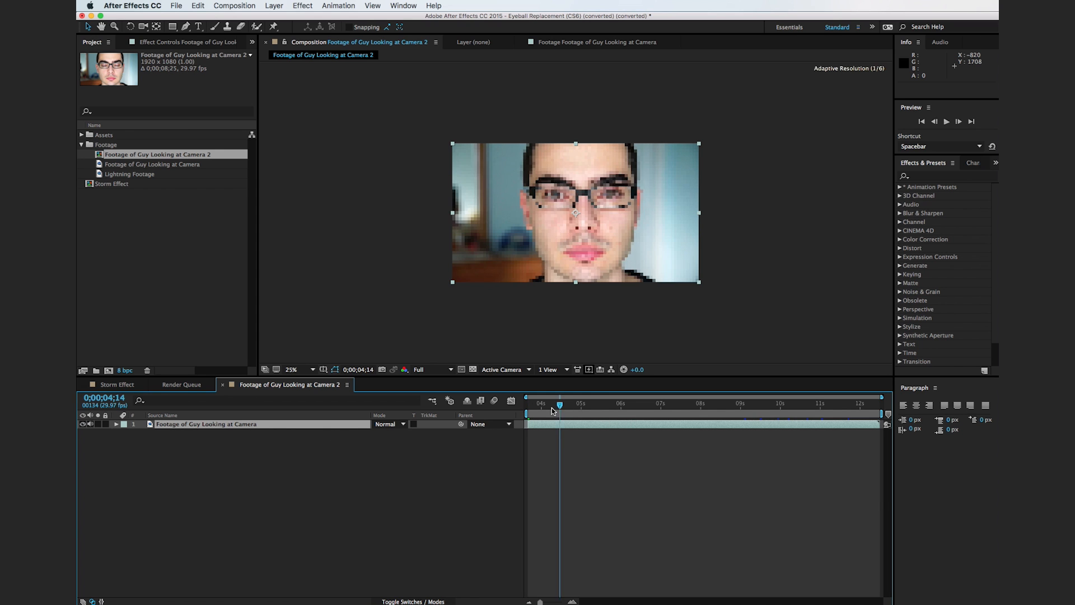
pyautogui.press('space')
pyautogui.moveTo(537, 412); pyautogui.dragTo(485, 420)
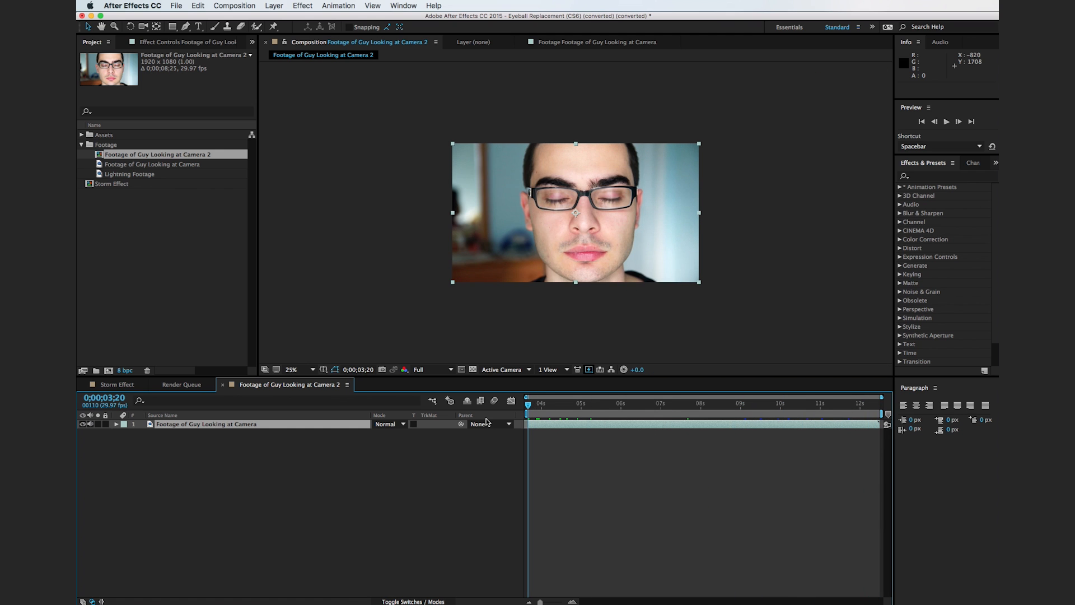
# Step: Apply the 3D Camera Tracker effect to the footage layer and scrub through the solved track points
pyautogui.click(430, 501)
pyautogui.moveTo(576, 407); pyautogui.dragTo(620, 408)
pyautogui.click(929, 175)
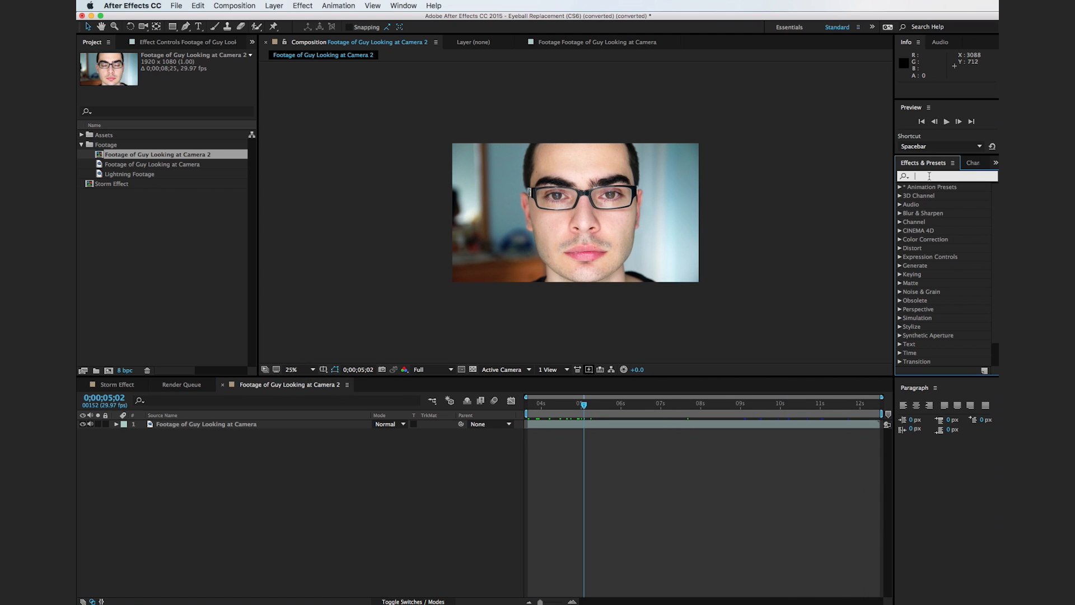
pyautogui.write('3D came')
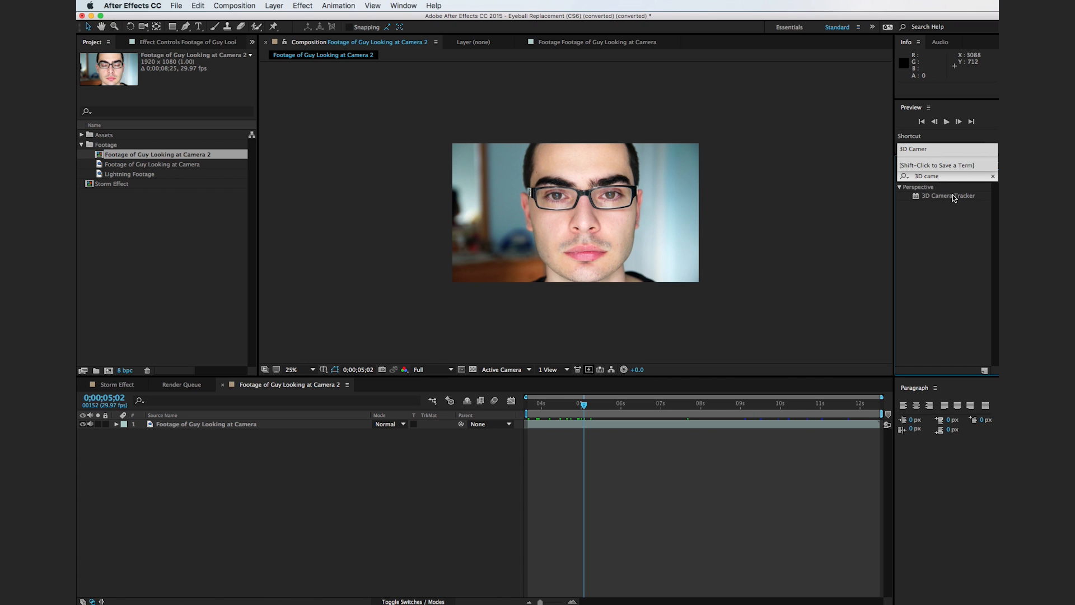
pyautogui.moveTo(954, 198); pyautogui.dragTo(544, 222)
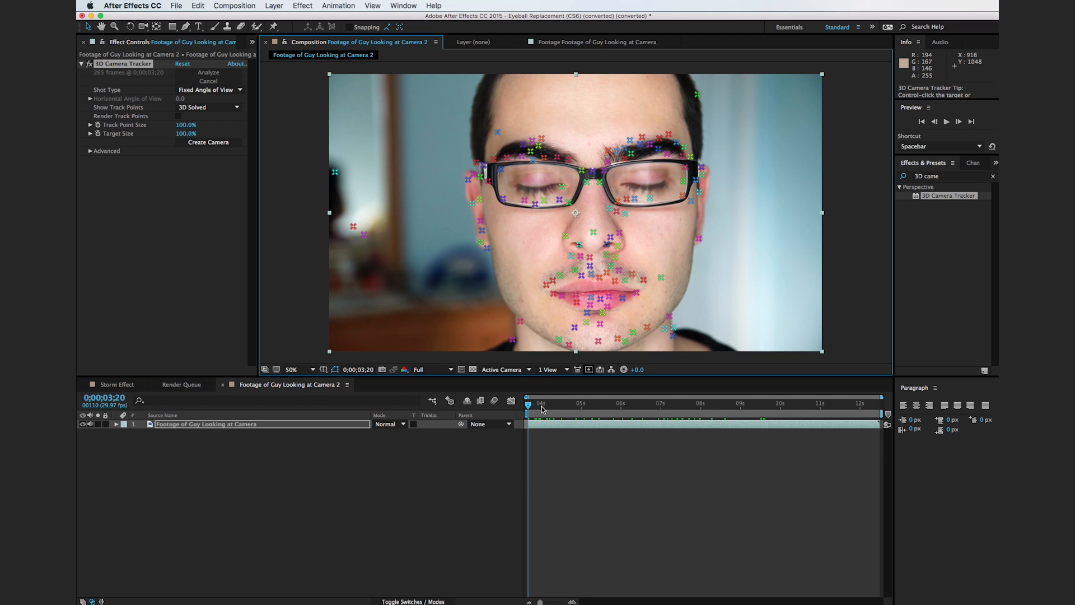
pyautogui.moveTo(542, 409); pyautogui.dragTo(498, 425)
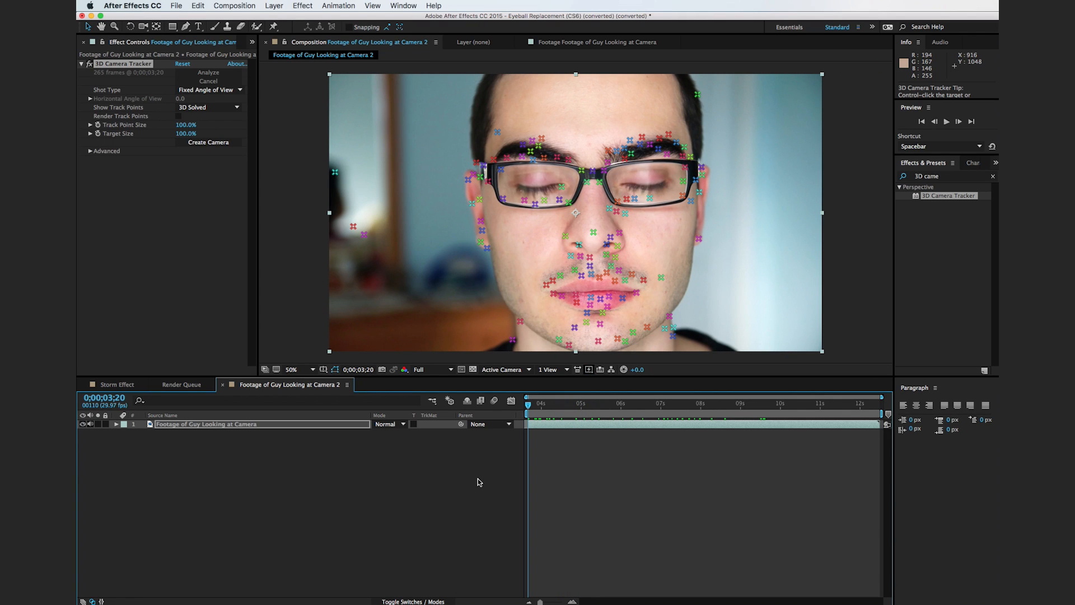
pyautogui.moveTo(546, 412); pyautogui.dragTo(492, 394)
# Step: Create a solid and camera from three track points around the eye on the image's left, and scrub to check the tracking
pyautogui.click(522, 156)
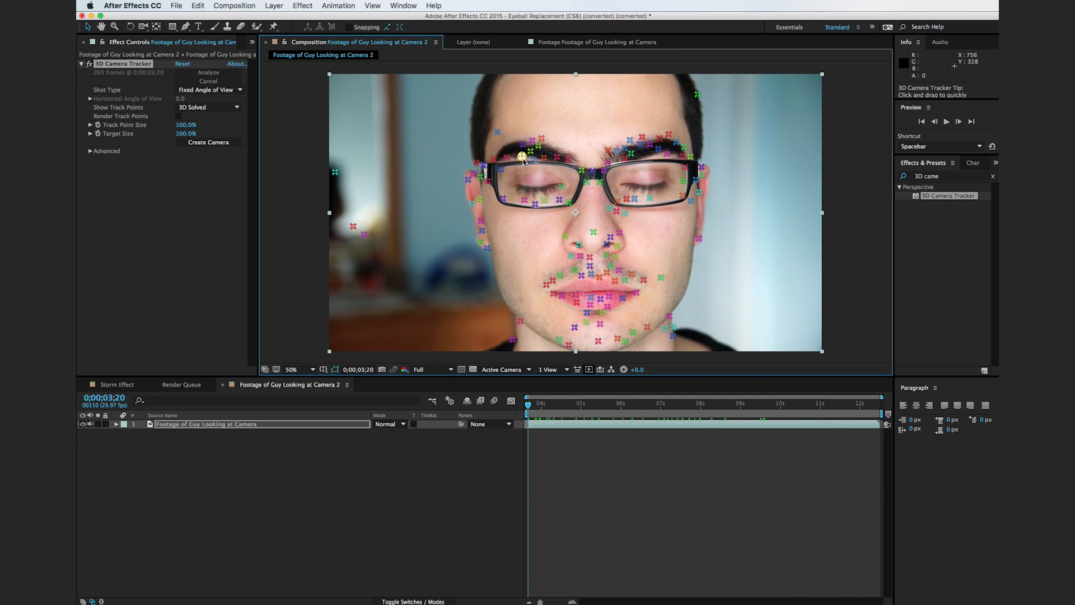
pyautogui.keyDown('shift'); pyautogui.click(524, 200); pyautogui.keyUp('shift')
pyautogui.keyDown('shift'); pyautogui.click(568, 203); pyautogui.keyUp('shift')
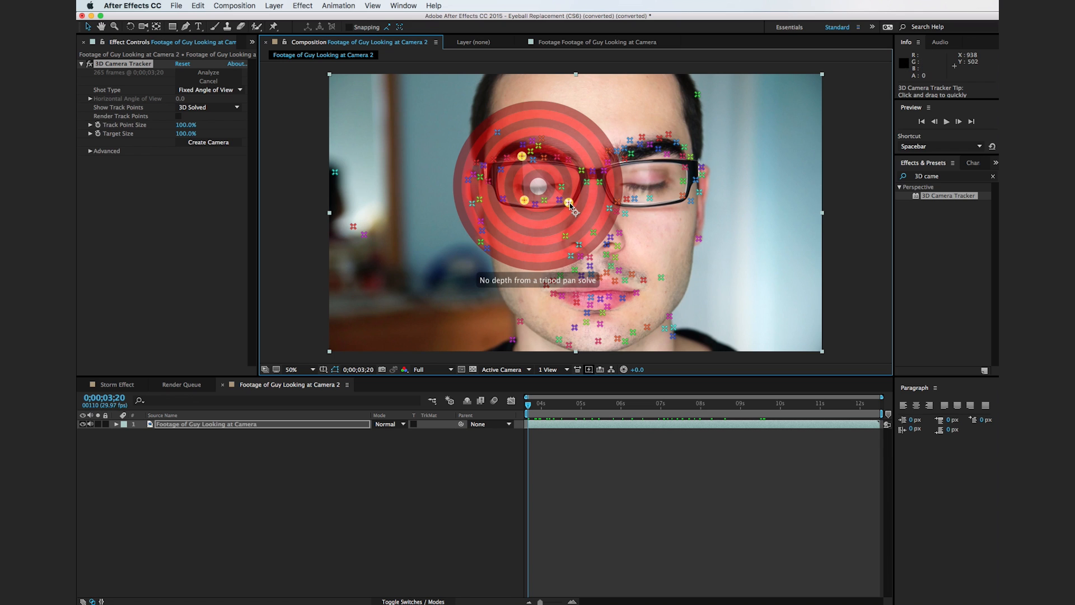
pyautogui.rightClick(536, 191)
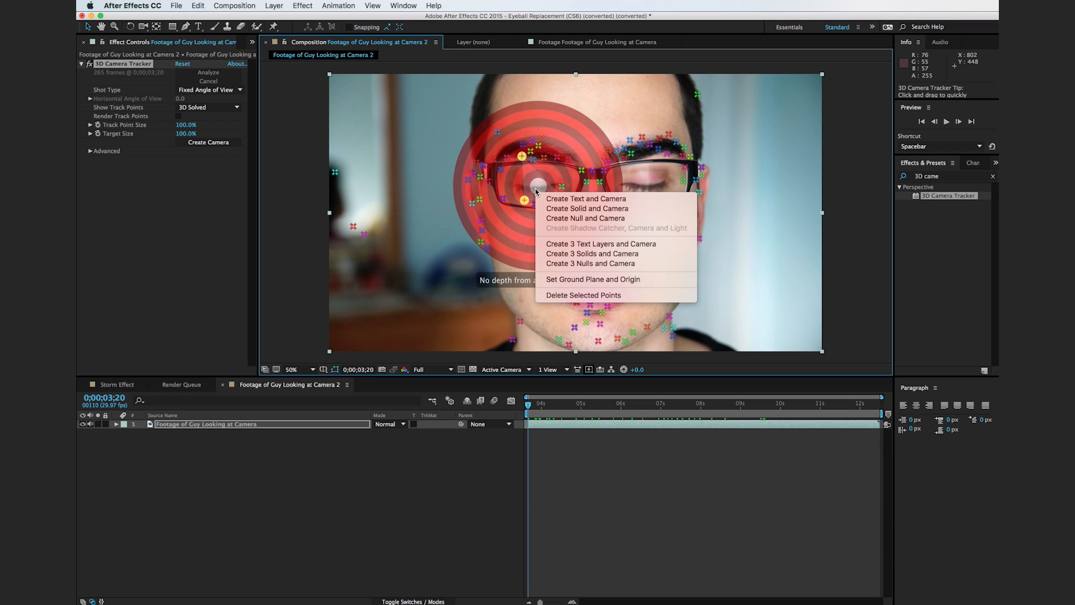
pyautogui.click(559, 211)
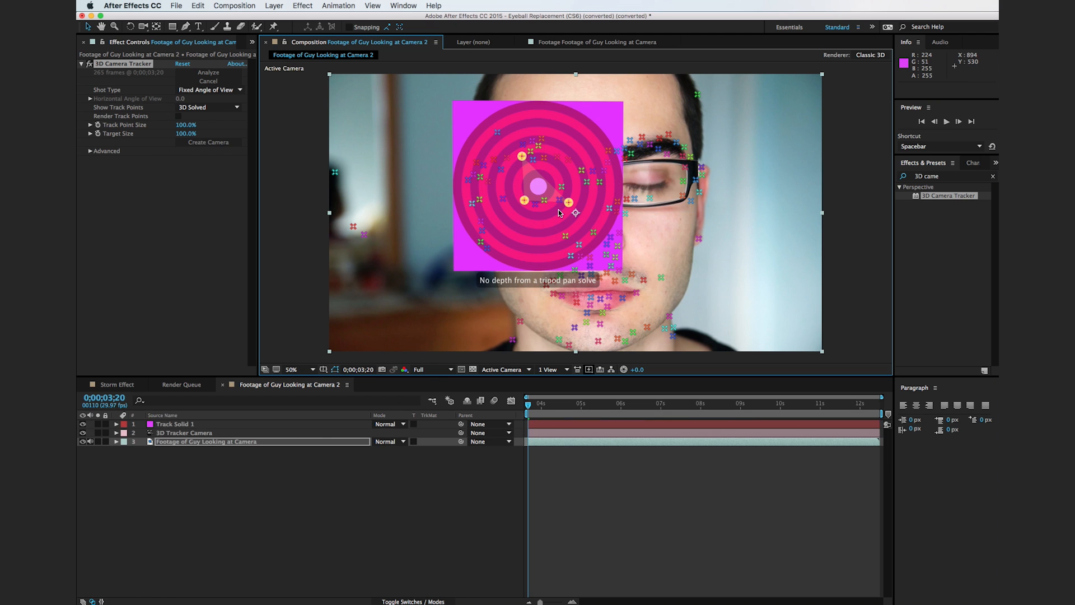
pyautogui.moveTo(528, 405)
pyautogui.mouseDown()
pyautogui.moveTo(873, 408)
pyautogui.moveTo(524, 410)
pyautogui.mouseUp()
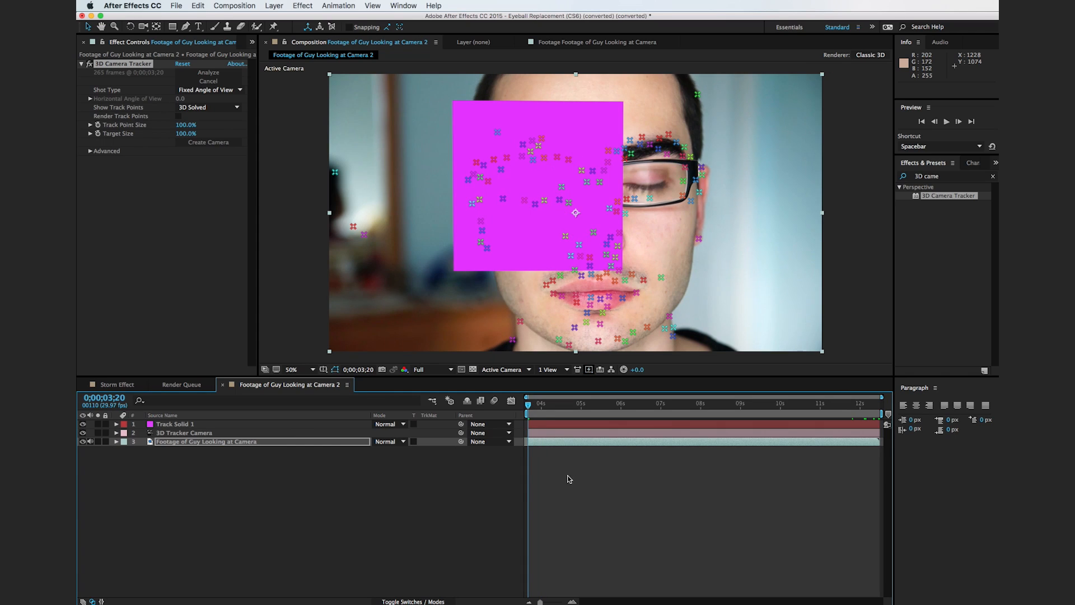
pyautogui.click(291, 425)
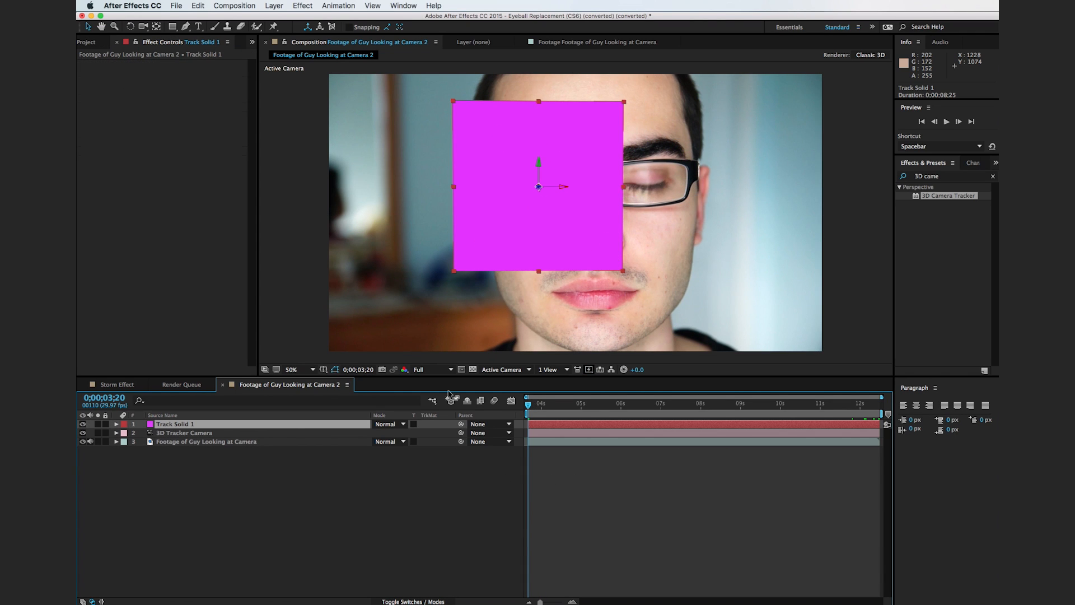
pyautogui.moveTo(529, 405); pyautogui.dragTo(509, 447)
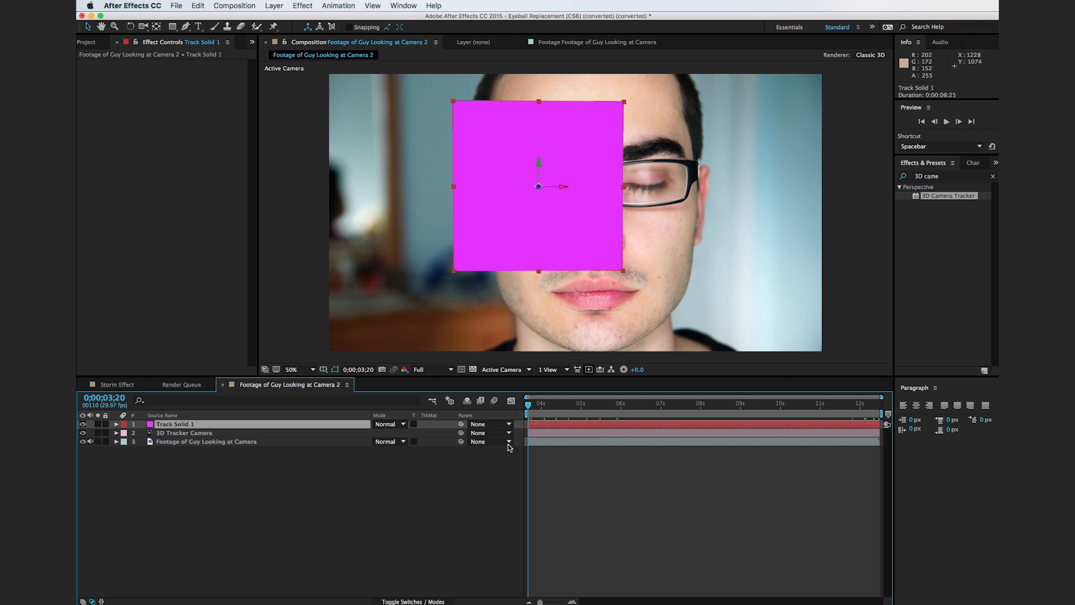
pyautogui.click(193, 470)
# Step: Move Track Solid 1 below the 3D Tracker Camera layer and rename it Eye Matte
pyautogui.moveTo(183, 424); pyautogui.dragTo(183, 438)
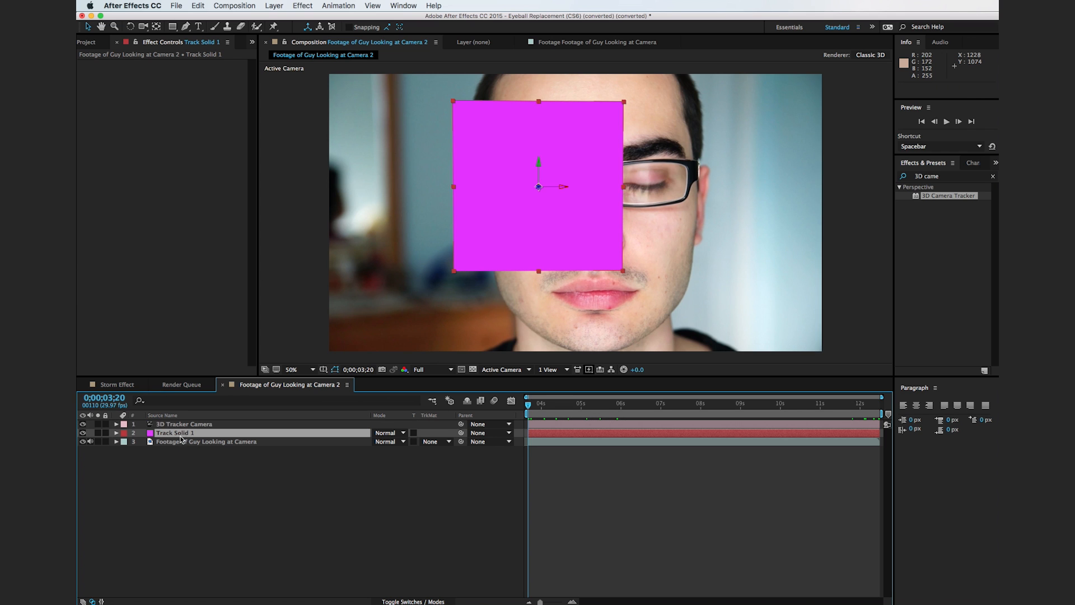
pyautogui.click(185, 442)
pyautogui.click(205, 435)
pyautogui.press('Return')
pyautogui.write('Eye')
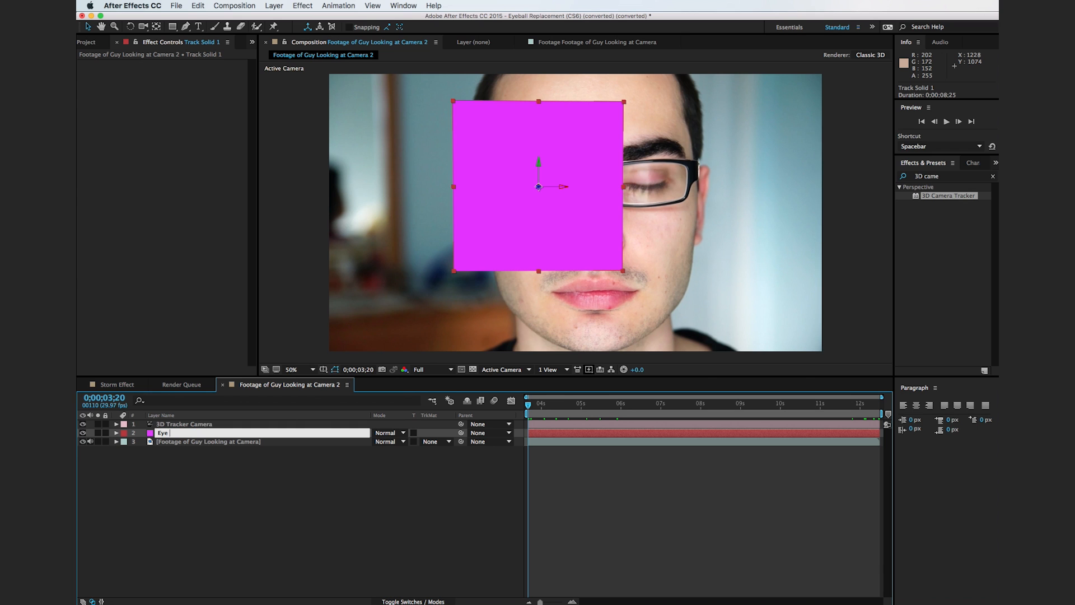
pyautogui.write(' Matte')
pyautogui.click(211, 479)
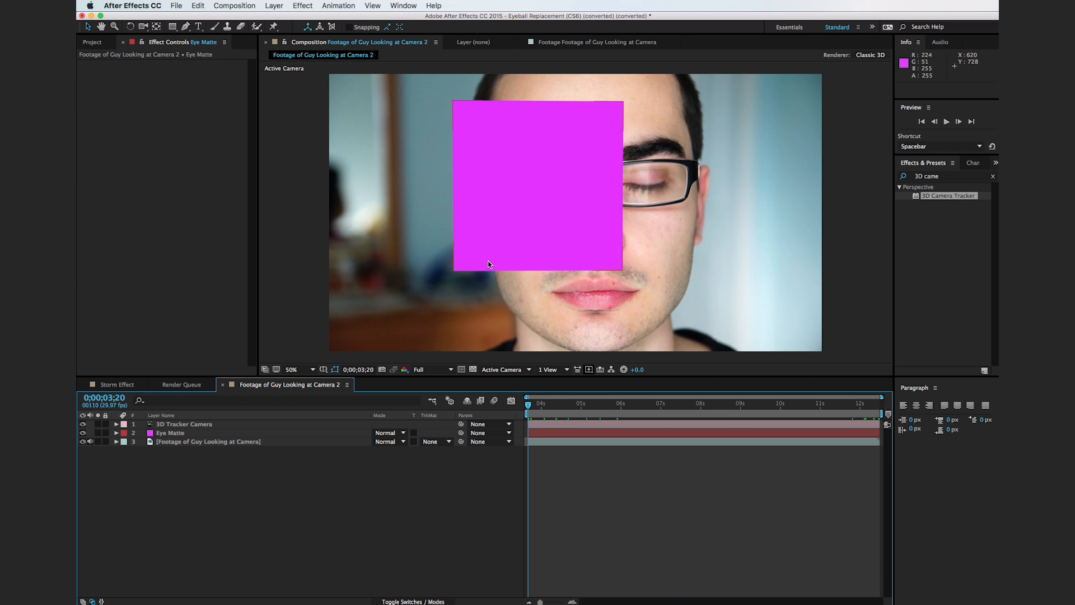
# Step: Set Eye Matte's anchor point X to 55 and scale the layer to about 118.1 by 28.7% so it covers the glasses
pyautogui.click(246, 434)
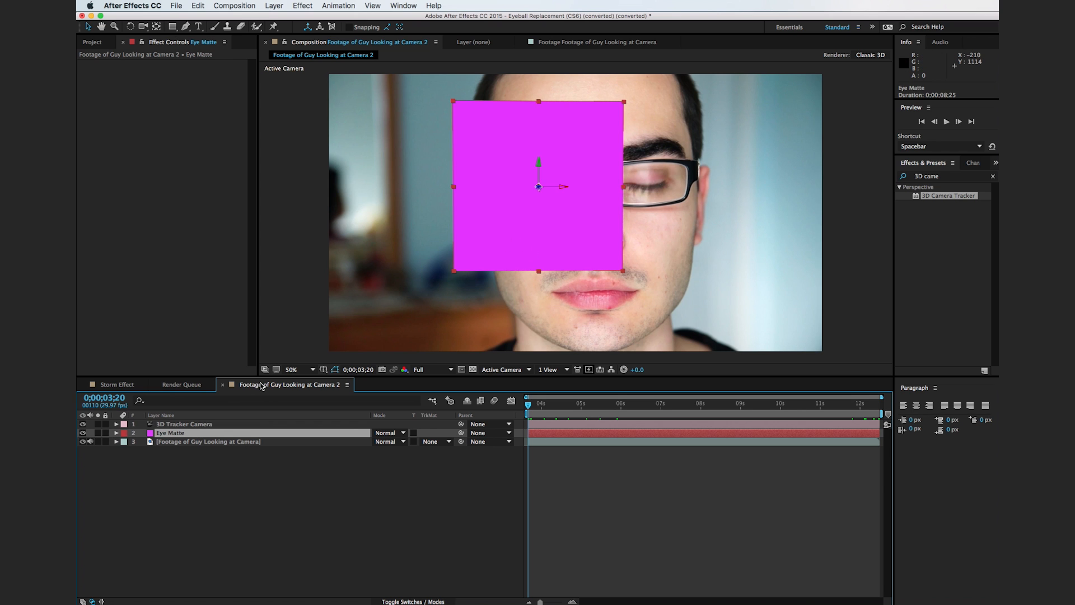
pyautogui.click(116, 433)
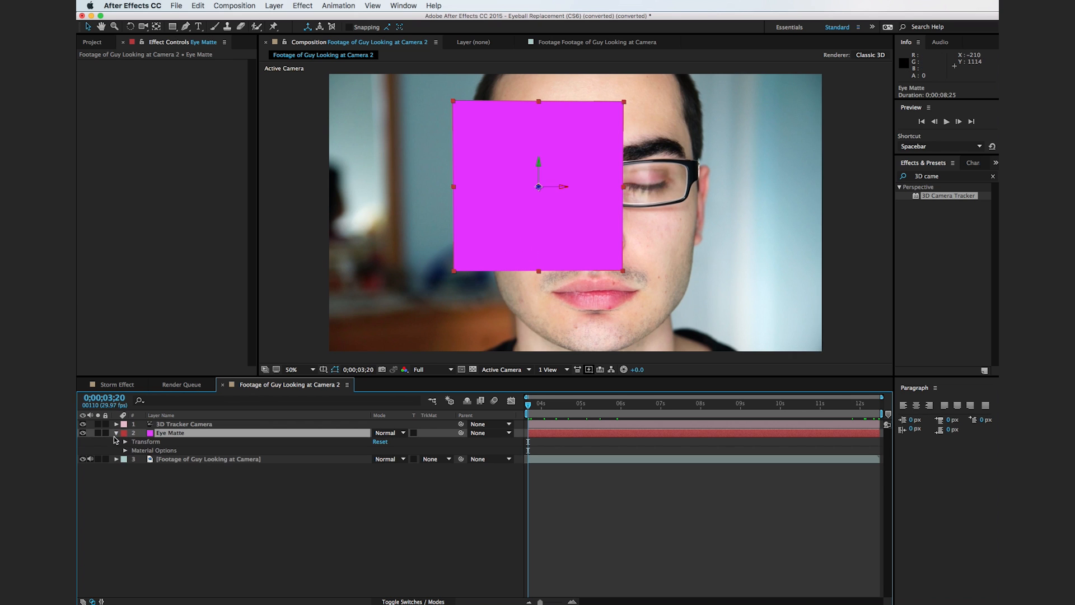
pyautogui.click(125, 442)
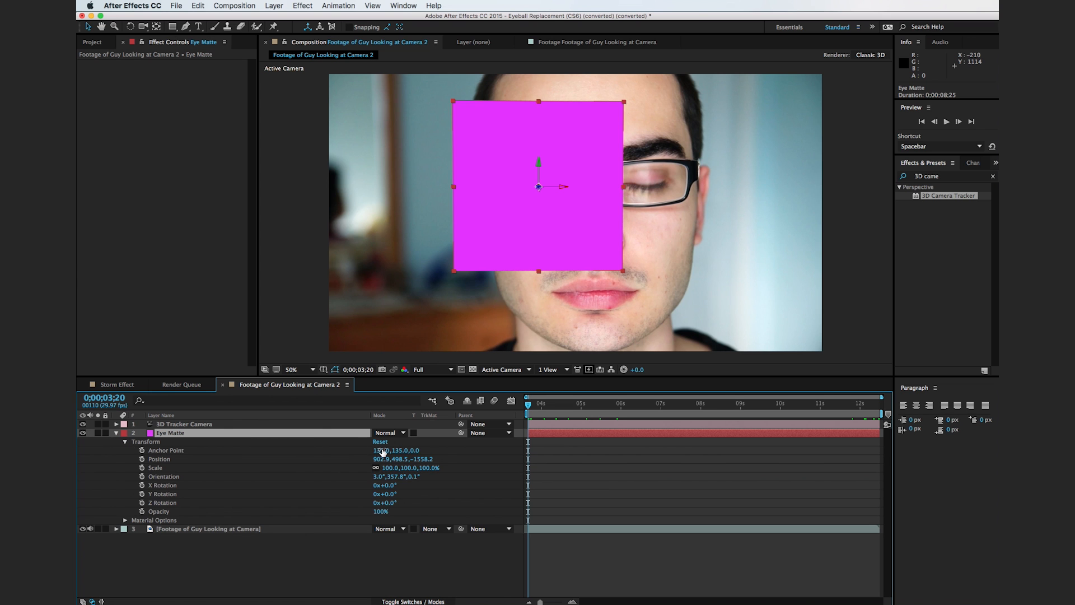
pyautogui.moveTo(383, 455); pyautogui.dragTo(344, 454)
pyautogui.moveTo(673, 271); pyautogui.dragTo(692, 206)
pyautogui.press('w')
pyautogui.press('super+z')
# Step: Go to 0;00;05;23, where the eyes are open, and lower Eye Matte's opacity to 30%
pyautogui.moveTo(533, 410); pyautogui.dragTo(612, 423)
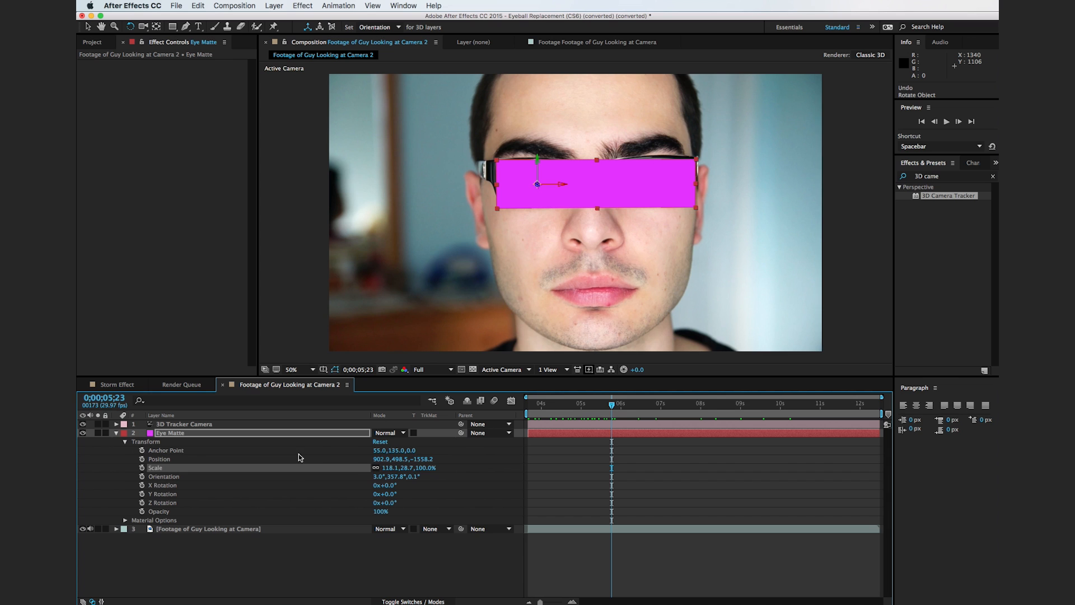
pyautogui.press('t')
pyautogui.moveTo(385, 445); pyautogui.dragTo(353, 449)
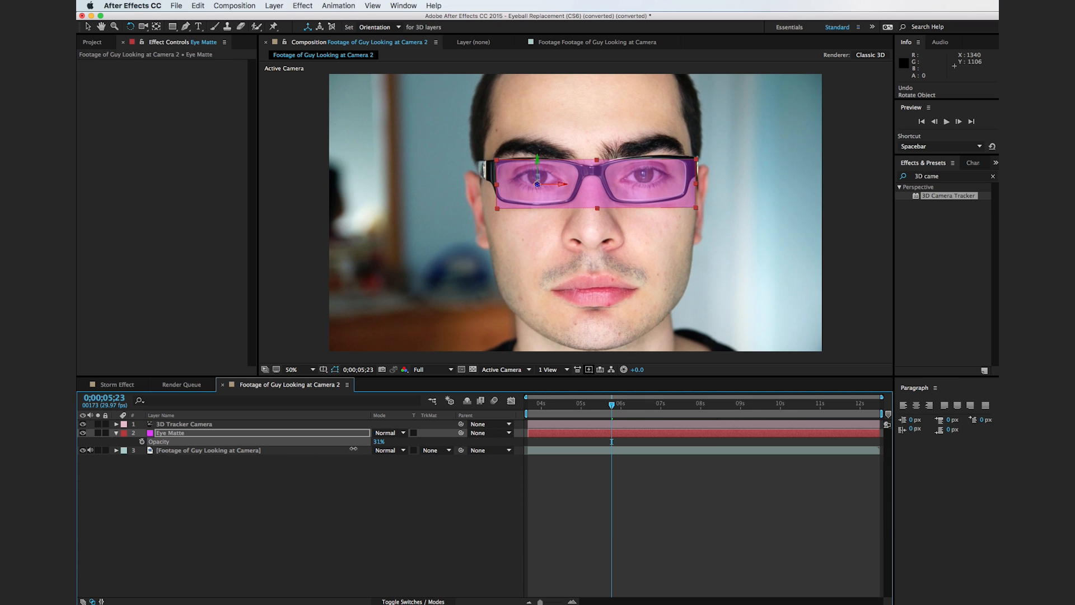
# Step: Draw a closed Pen mask on Eye Matte around the visible eyeball on the image's left
pyautogui.press('space')
pyautogui.moveTo(466, 200); pyautogui.dragTo(526, 257)
pyautogui.press('.')
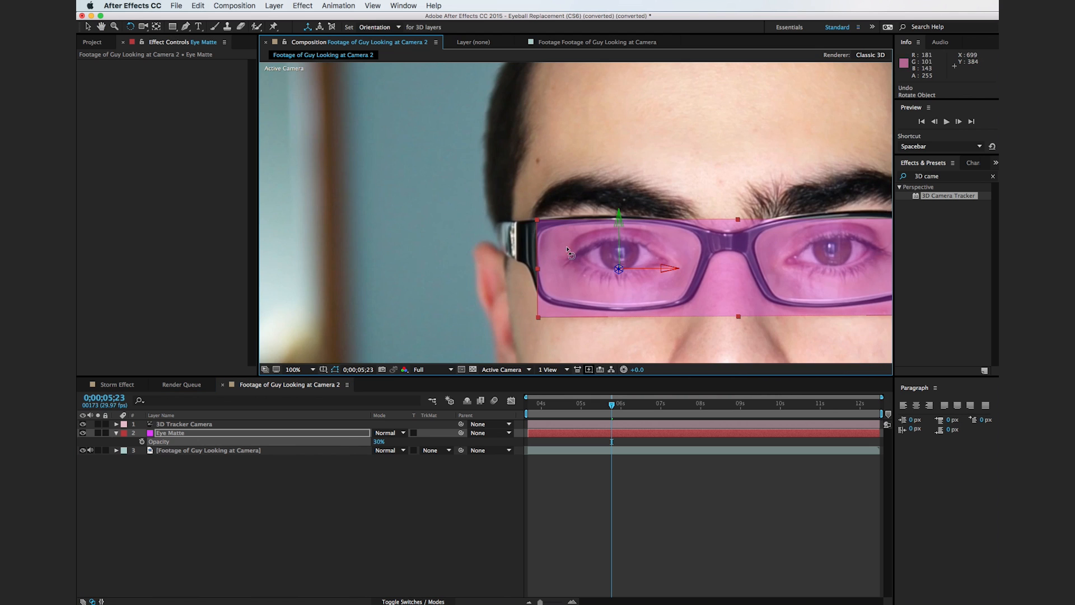
pyautogui.press('.')
pyautogui.moveTo(600, 280); pyautogui.dragTo(532, 221)
pyautogui.press('g')
pyautogui.press('.')
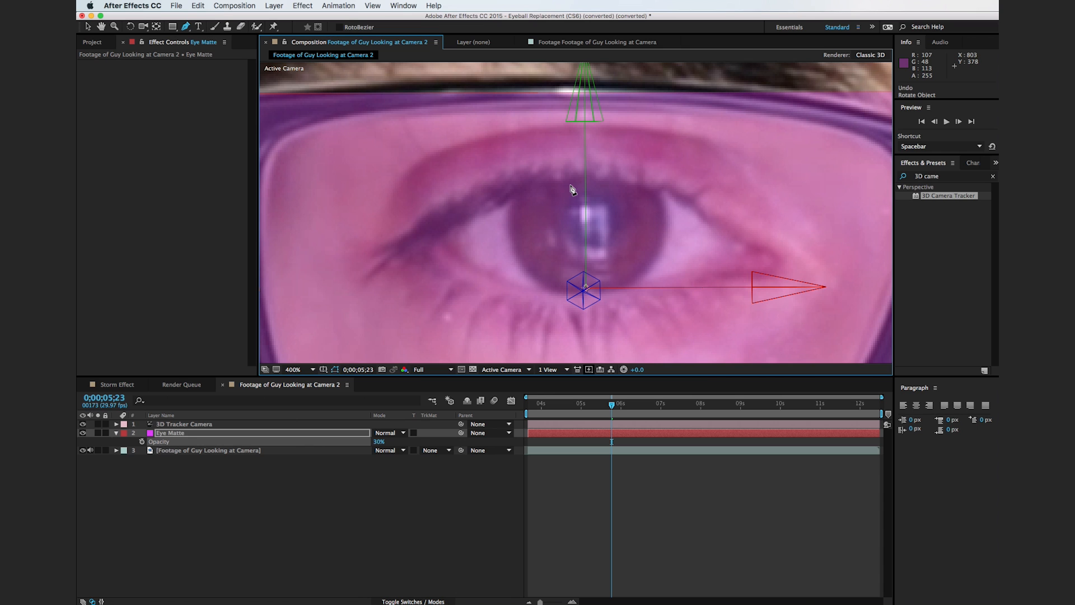
pyautogui.moveTo(572, 187); pyautogui.dragTo(607, 187)
pyautogui.moveTo(674, 200); pyautogui.dragTo(705, 213)
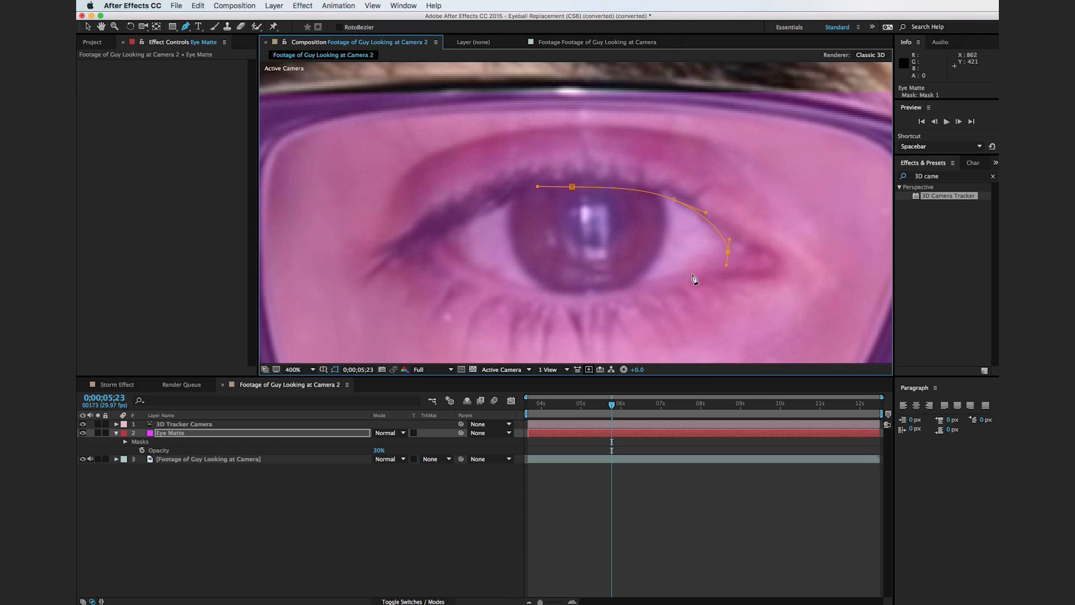
pyautogui.moveTo(681, 280); pyautogui.dragTo(677, 281)
pyautogui.click(468, 263)
pyautogui.moveTo(471, 216); pyautogui.dragTo(507, 205)
pyautogui.click(572, 187)
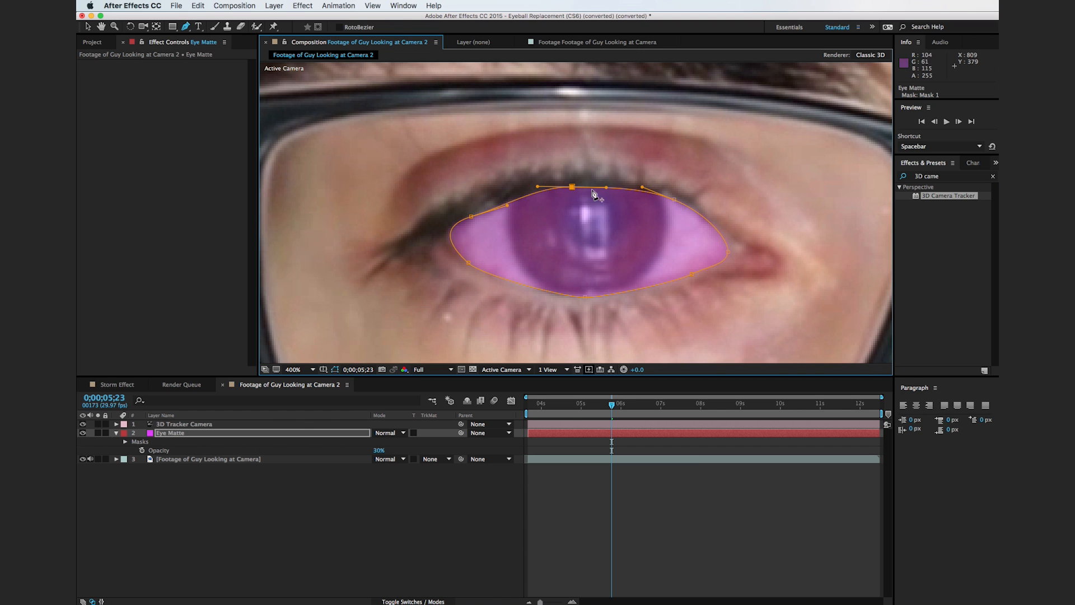
# Step: Refine the eye mask's points and curve handles so the outline follows the upper and lower eyelid edges
pyautogui.press('v')
pyautogui.moveTo(674, 200); pyautogui.dragTo(667, 196)
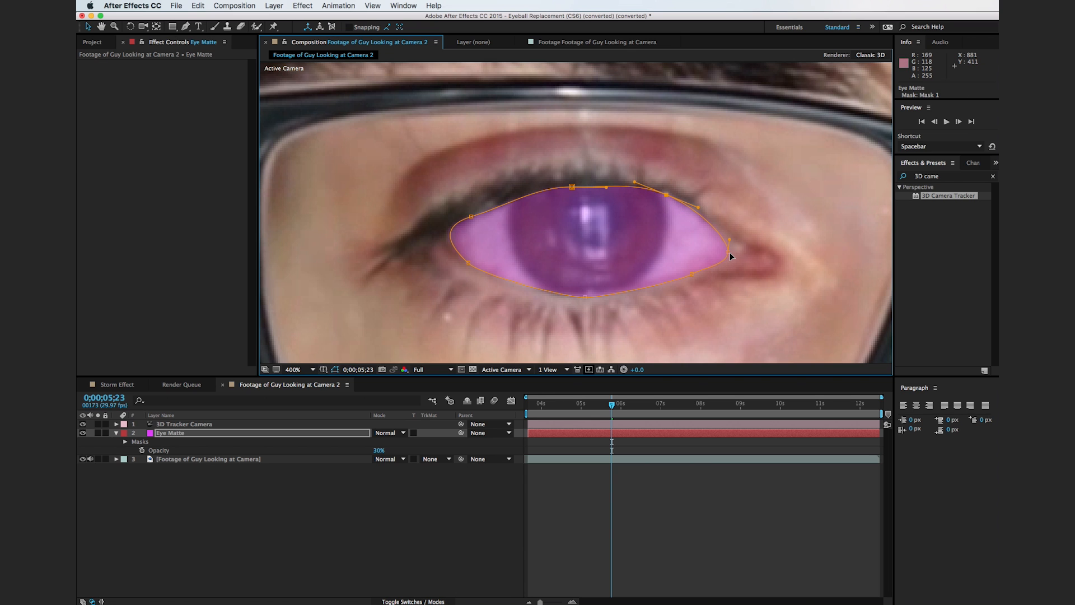
pyautogui.moveTo(587, 297); pyautogui.dragTo(576, 298)
pyautogui.moveTo(582, 295); pyautogui.dragTo(571, 295)
pyautogui.moveTo(469, 263)
pyautogui.mouseDown()
pyautogui.moveTo(492, 273)
pyautogui.moveTo(473, 266)
pyautogui.mouseUp()
pyautogui.moveTo(470, 219); pyautogui.dragTo(464, 222)
pyautogui.moveTo(504, 210); pyautogui.dragTo(461, 223)
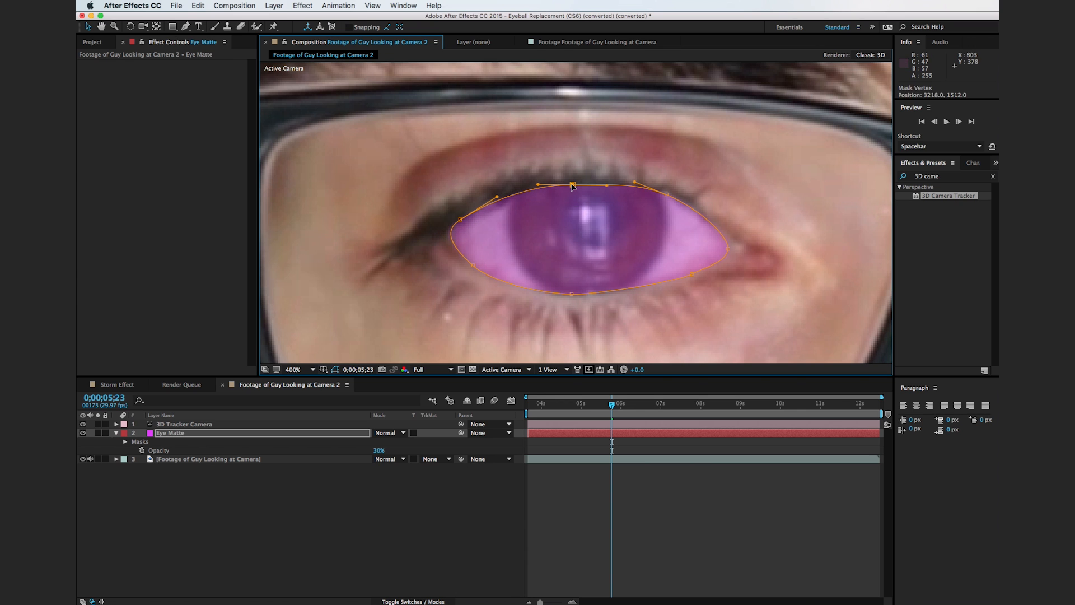
pyautogui.moveTo(667, 194); pyautogui.dragTo(670, 195)
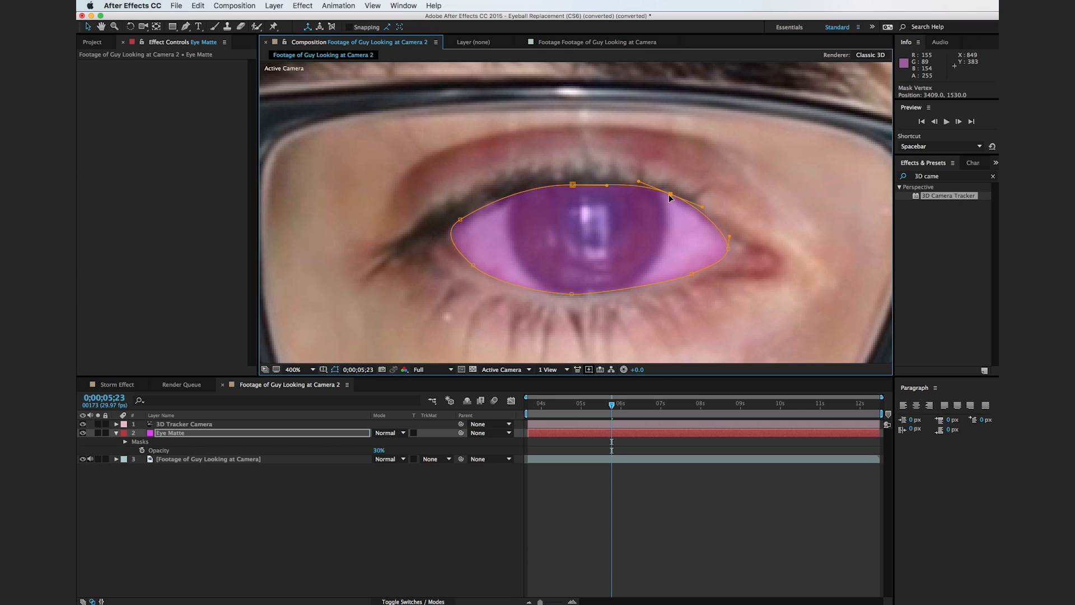
pyautogui.click(729, 248)
pyautogui.click(571, 293)
pyautogui.moveTo(590, 295); pyautogui.dragTo(604, 296)
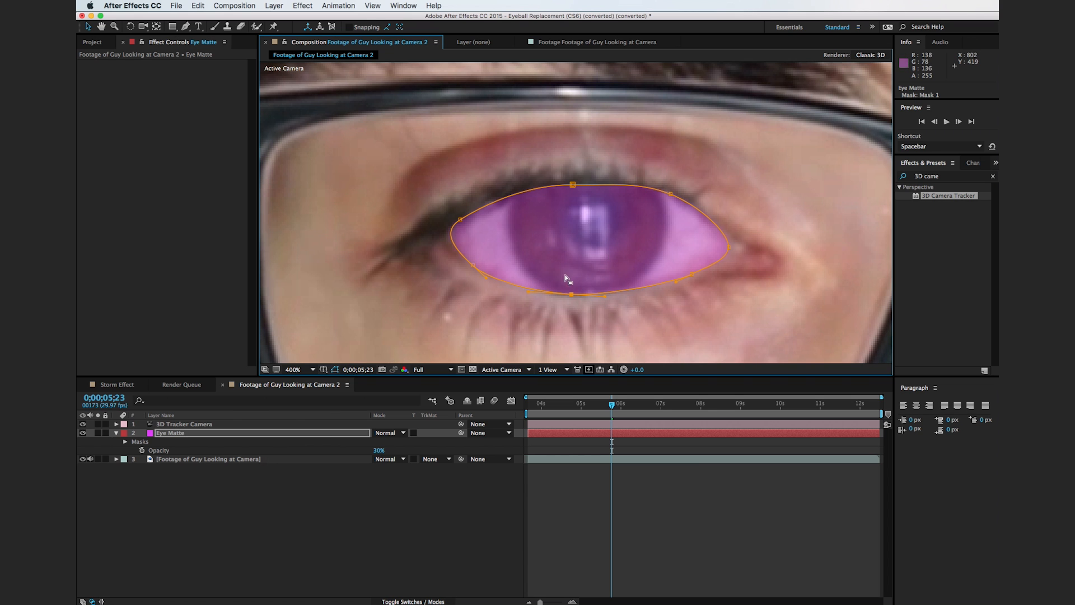
# Step: Draw a closed Pen mask on Eye Matte around the visible eyeball on the image's right
pyautogui.press('space')
pyautogui.moveTo(835, 247); pyautogui.dragTo(498, 240)
pyautogui.moveTo(764, 220); pyautogui.dragTo(460, 279)
pyautogui.moveTo(665, 279); pyautogui.dragTo(497, 233)
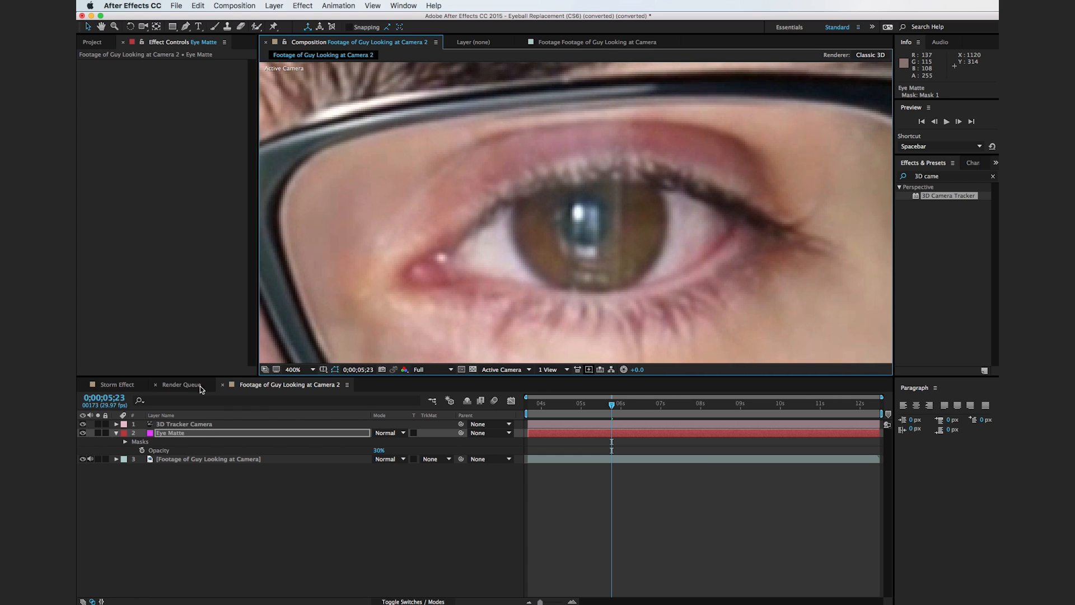
pyautogui.click(237, 504)
pyautogui.click(176, 434)
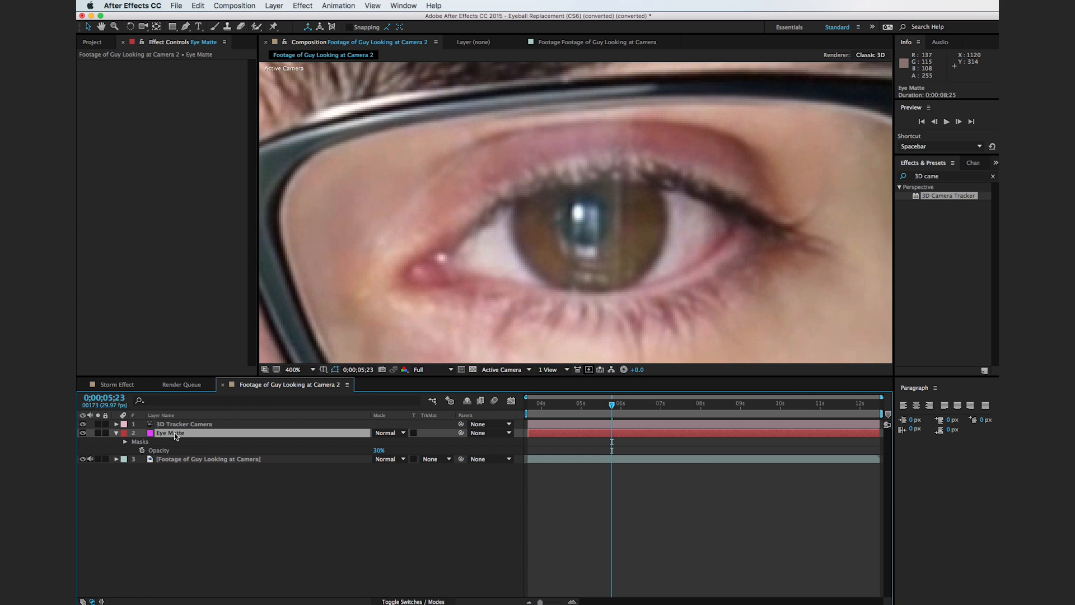
pyautogui.click(186, 28)
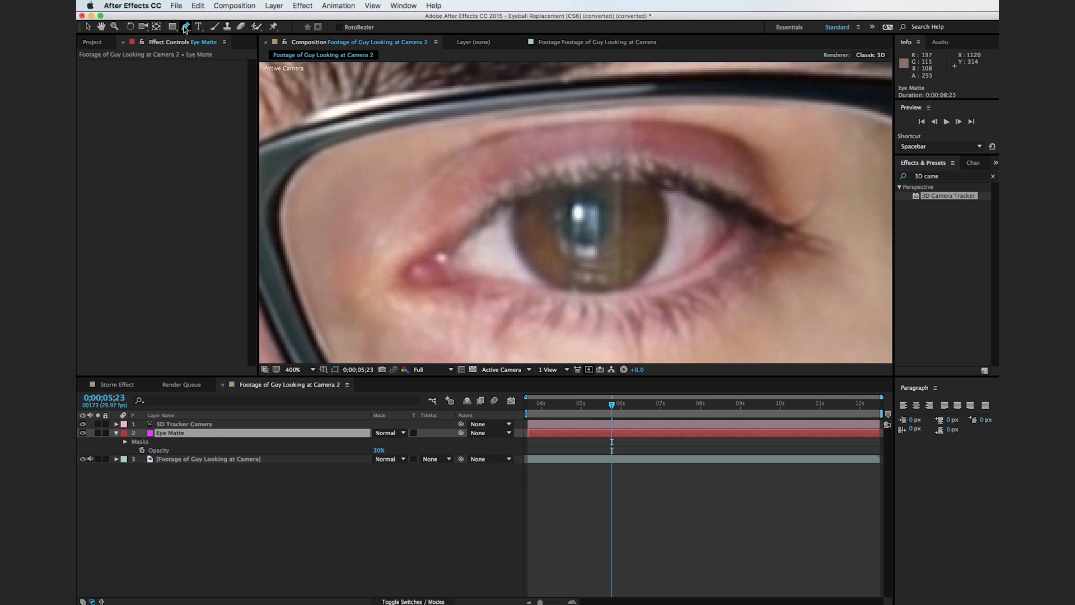
pyautogui.moveTo(564, 192); pyautogui.dragTo(594, 188)
pyautogui.moveTo(674, 190); pyautogui.dragTo(730, 242)
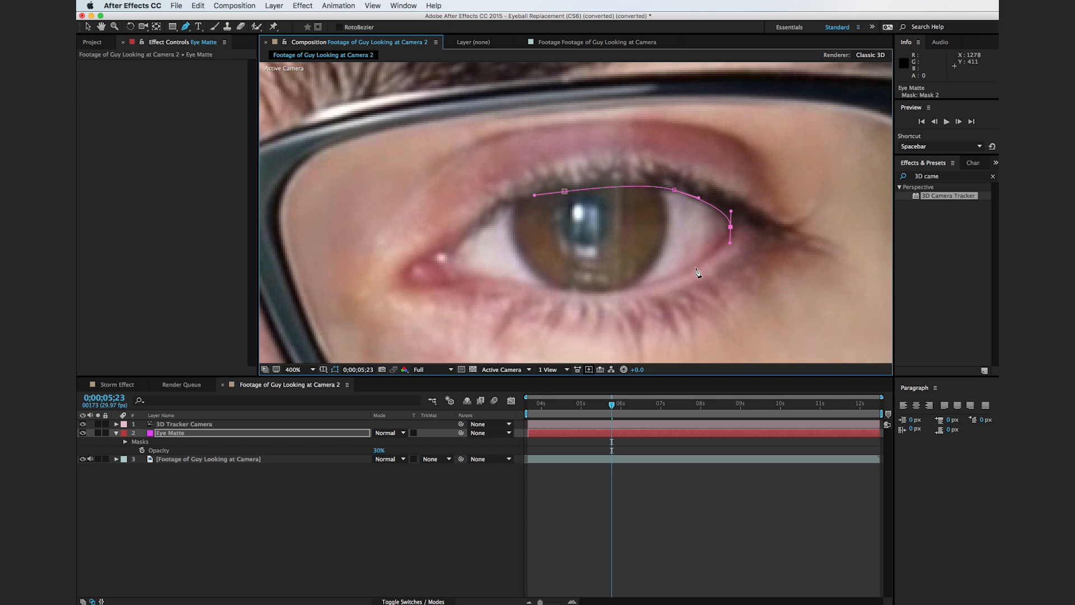
pyautogui.moveTo(683, 276); pyautogui.dragTo(678, 276)
pyautogui.moveTo(584, 293); pyautogui.dragTo(463, 277)
pyautogui.moveTo(565, 191); pyautogui.dragTo(594, 188)
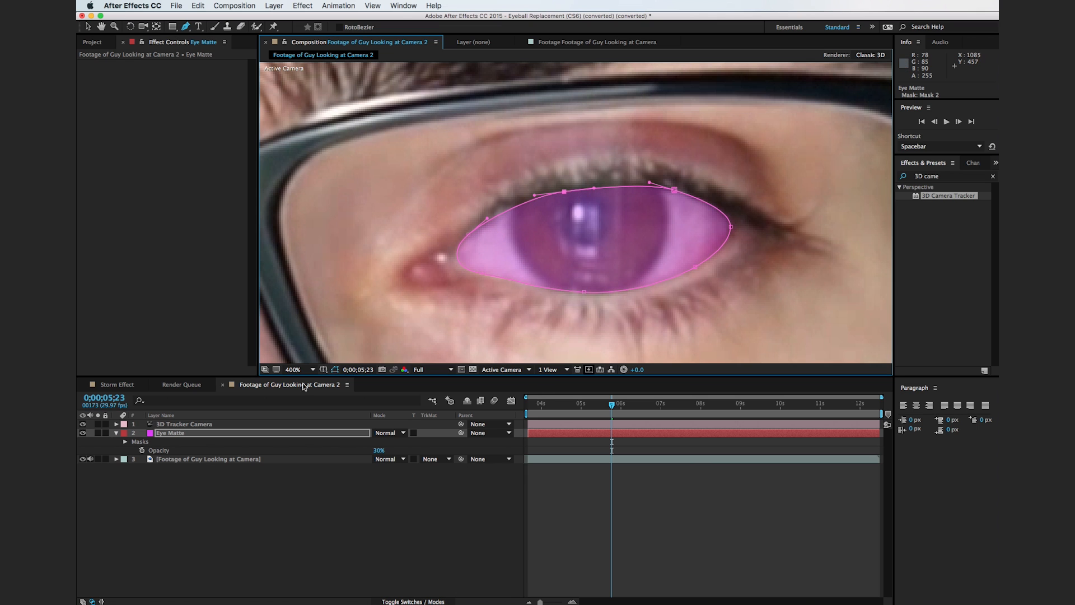
# Step: Examine how both eye masks fit the eyeballs, in close-up and with the whole face in view
pyautogui.scroll(-6, 619, 208)
pyautogui.press('h')
pyautogui.moveTo(576, 242); pyautogui.dragTo(594, 227)
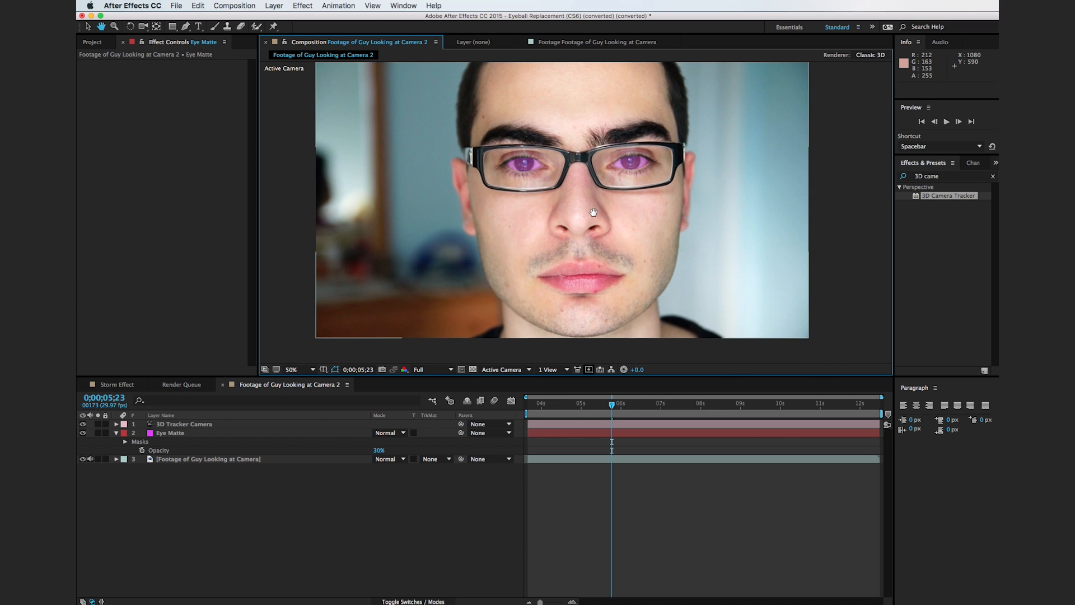
pyautogui.press('v')
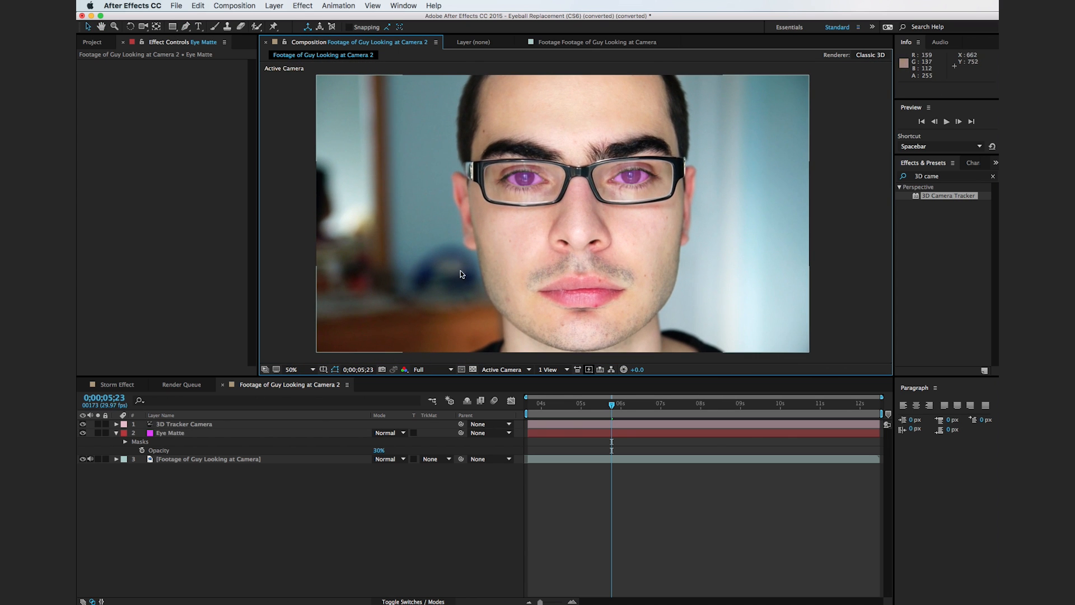
pyautogui.click(266, 434)
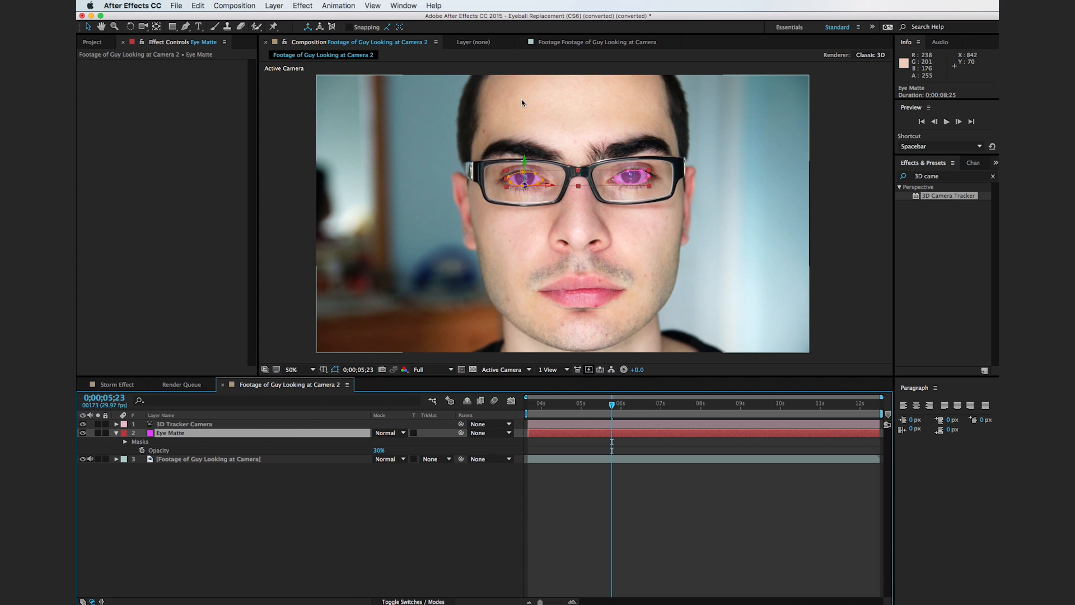
pyautogui.press('/')
pyautogui.scroll(4, 458, 119)
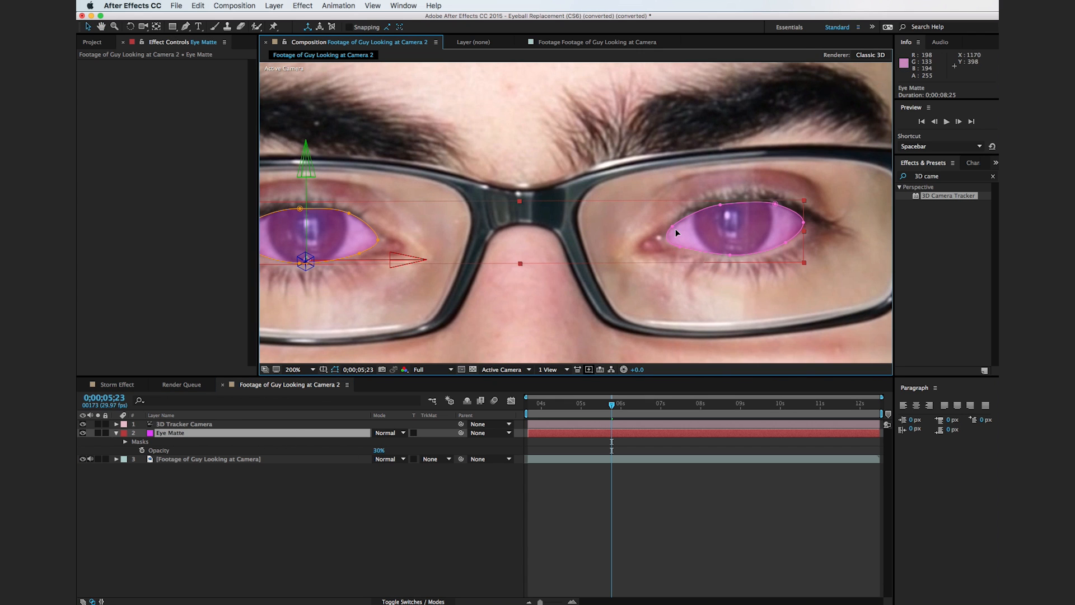
pyautogui.moveTo(604, 241); pyautogui.dragTo(626, 234)
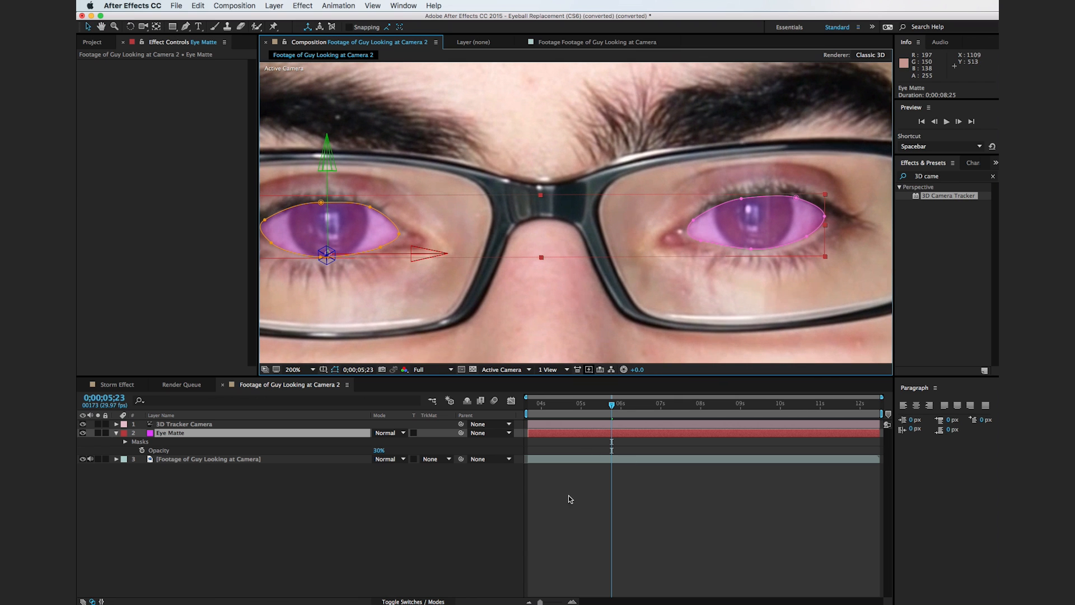
pyautogui.scroll(-6, 538, 342)
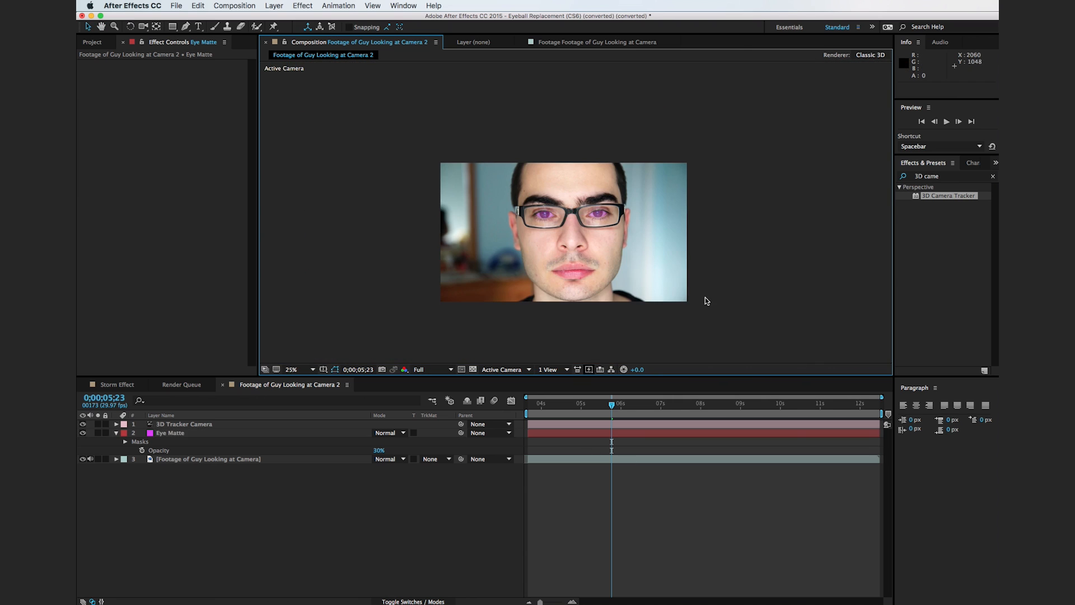
pyautogui.scroll(4, 666, 268)
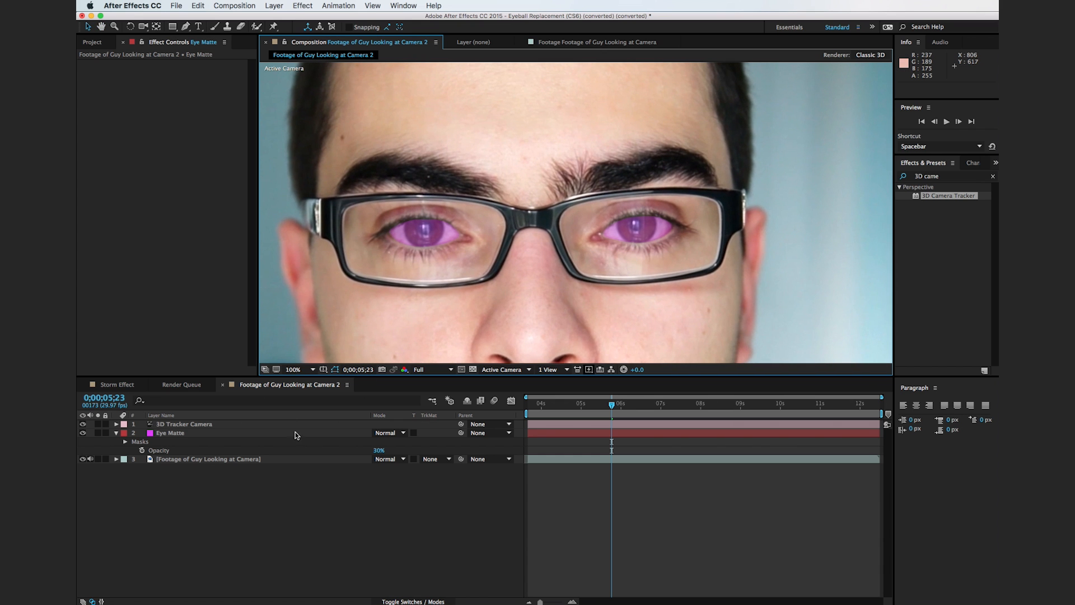
# Step: Hide Eye Matte to examine the unmasked eyes and their corners in the footage, and show the layer again
pyautogui.click(83, 433)
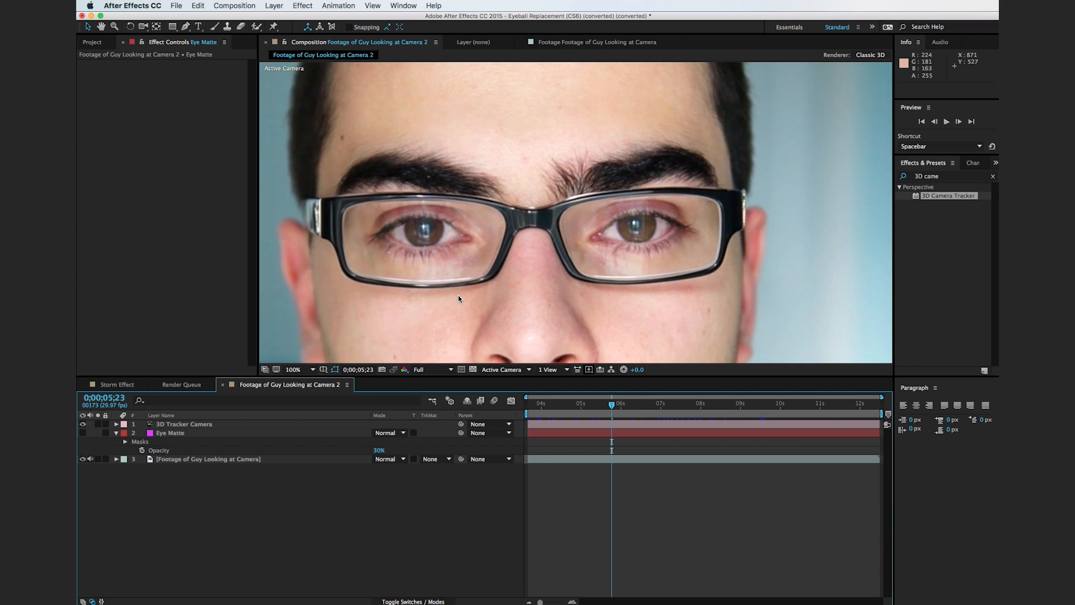
pyautogui.hscroll(2, 560, 268)
pyautogui.scroll(2, 636, 262)
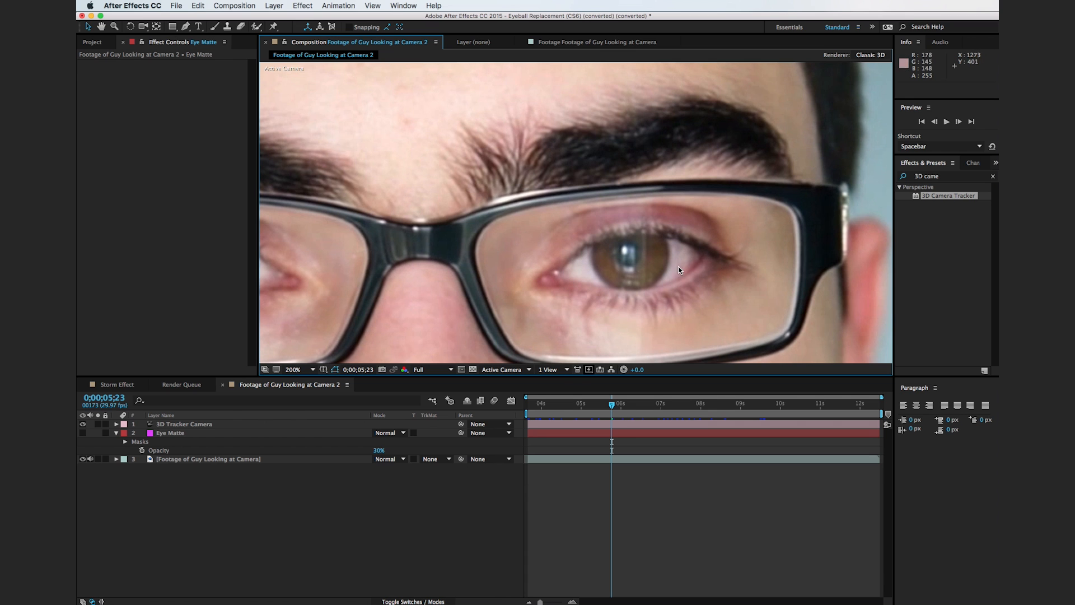
pyautogui.moveTo(572, 254); pyautogui.dragTo(750, 172)
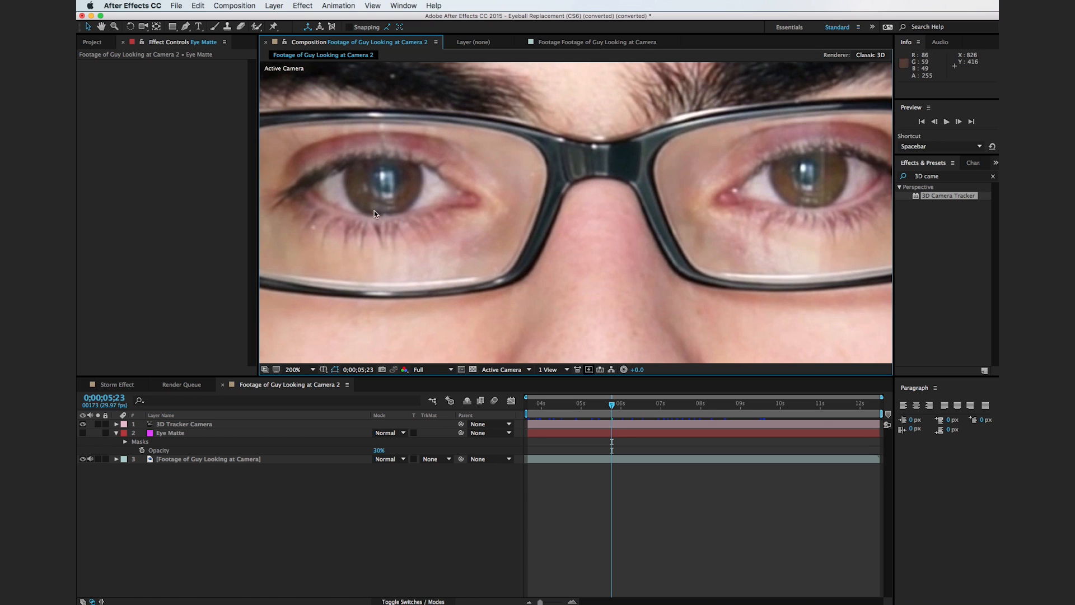
pyautogui.moveTo(338, 178); pyautogui.dragTo(389, 228)
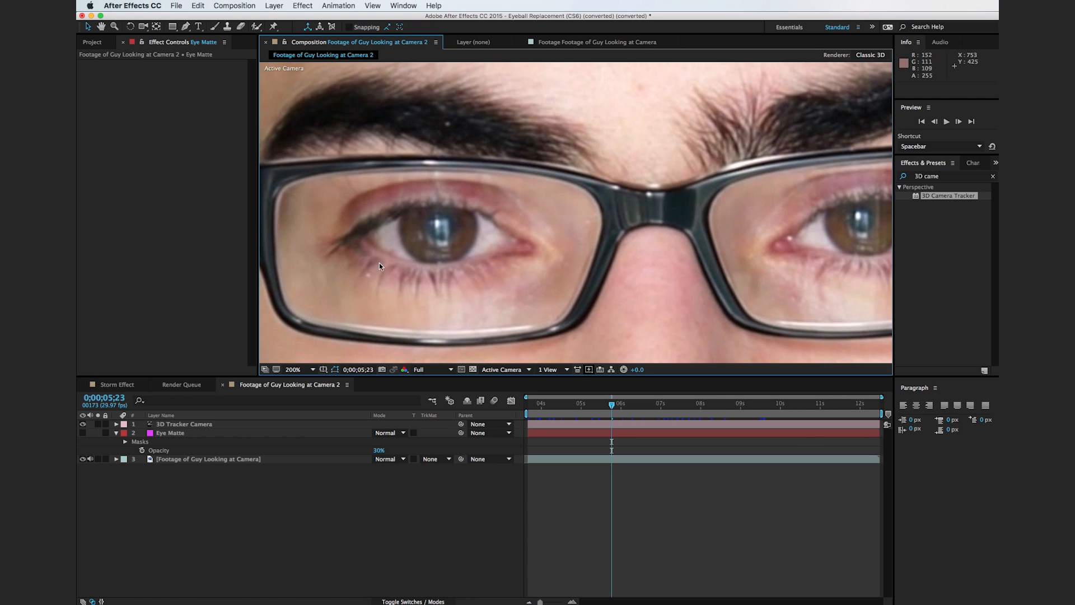
pyautogui.press(',')
pyautogui.press(',')
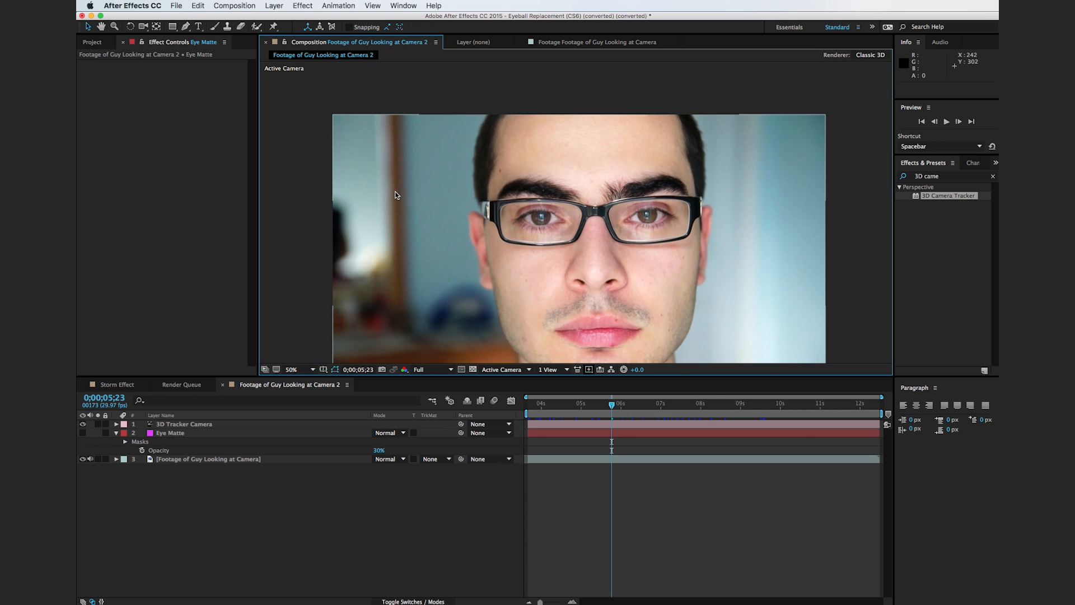
pyautogui.moveTo(441, 222); pyautogui.dragTo(435, 189)
pyautogui.click(83, 432)
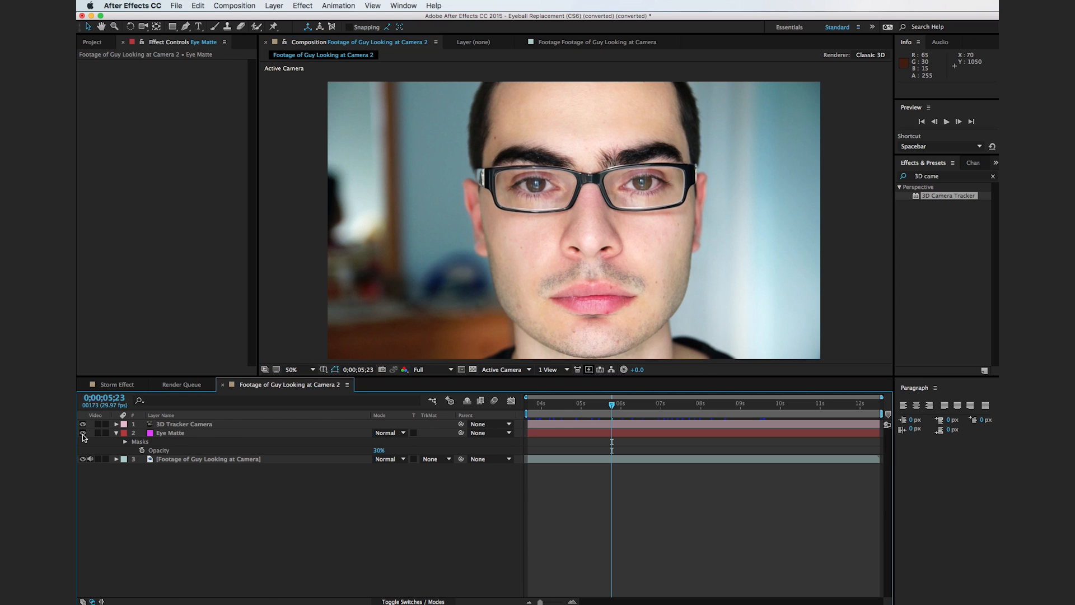
# Step: Draw a rectangular mask on Eye Matte across the nose bridge between the inner eye corners and set it to Subtract
pyautogui.click(182, 431)
pyautogui.moveTo(472, 205); pyautogui.dragTo(475, 242)
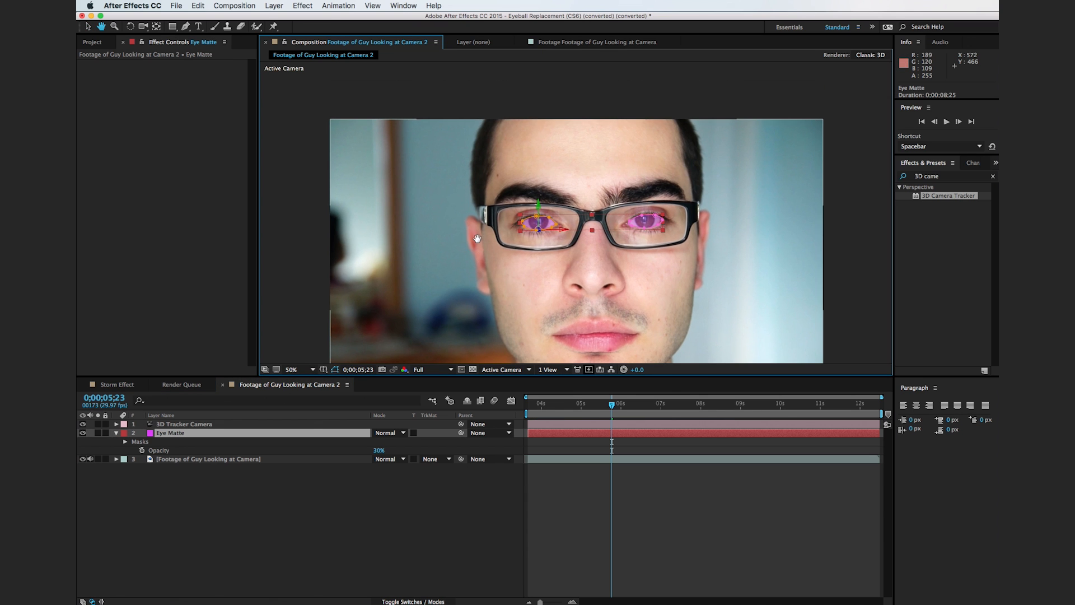
pyautogui.press('.')
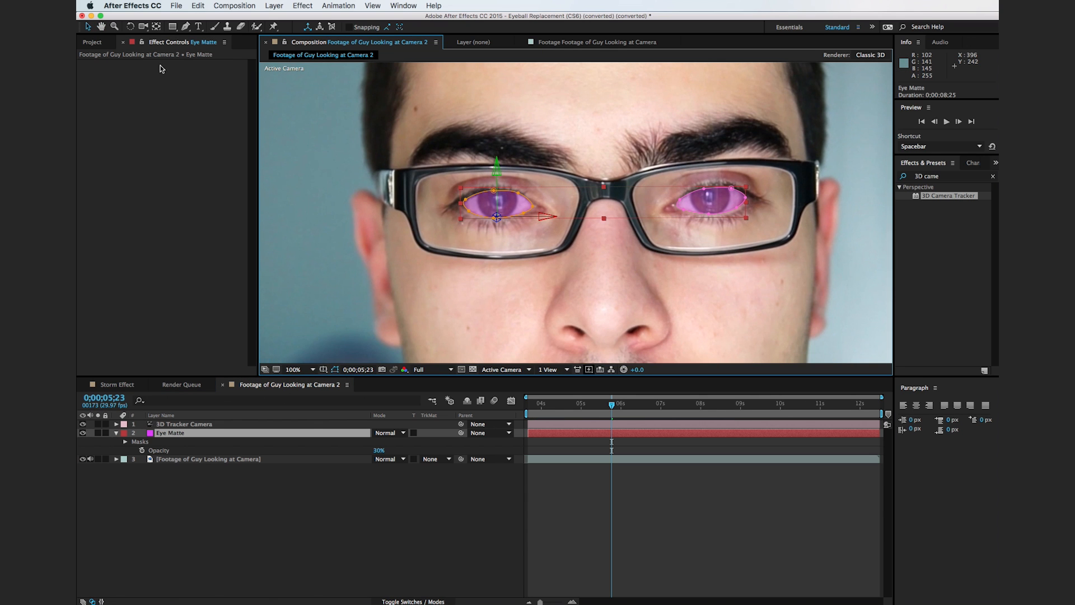
pyautogui.click(173, 26)
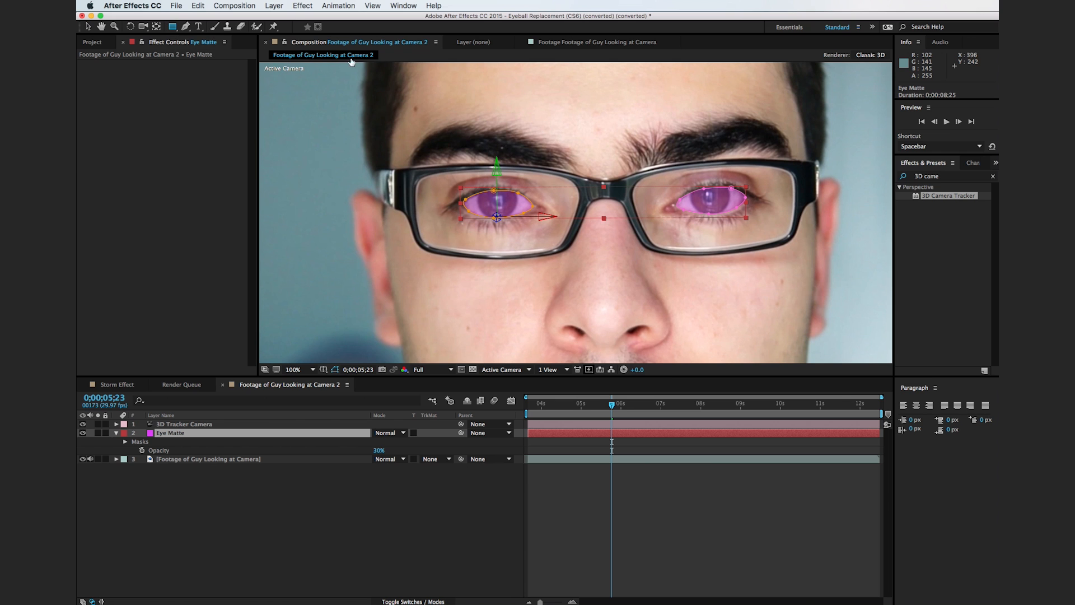
pyautogui.moveTo(527, 148); pyautogui.dragTo(682, 273)
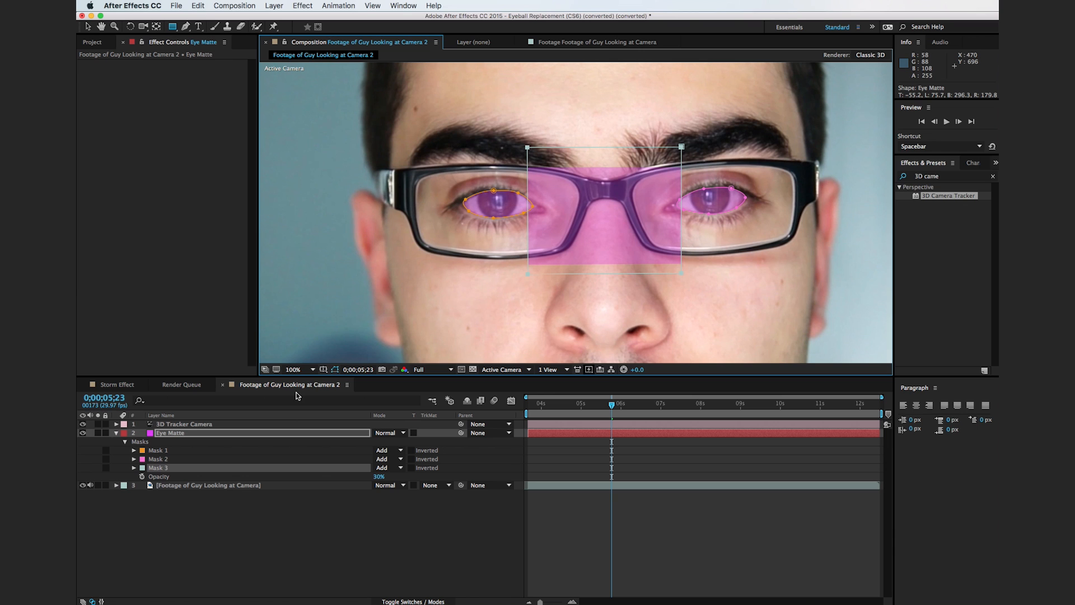
pyautogui.click(388, 469)
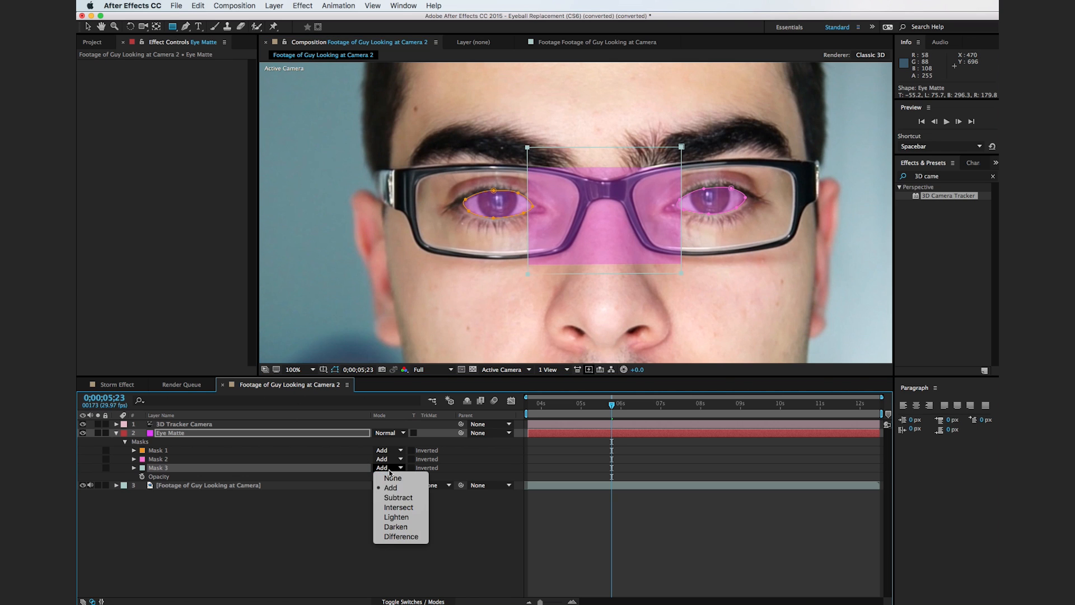
pyautogui.click(383, 498)
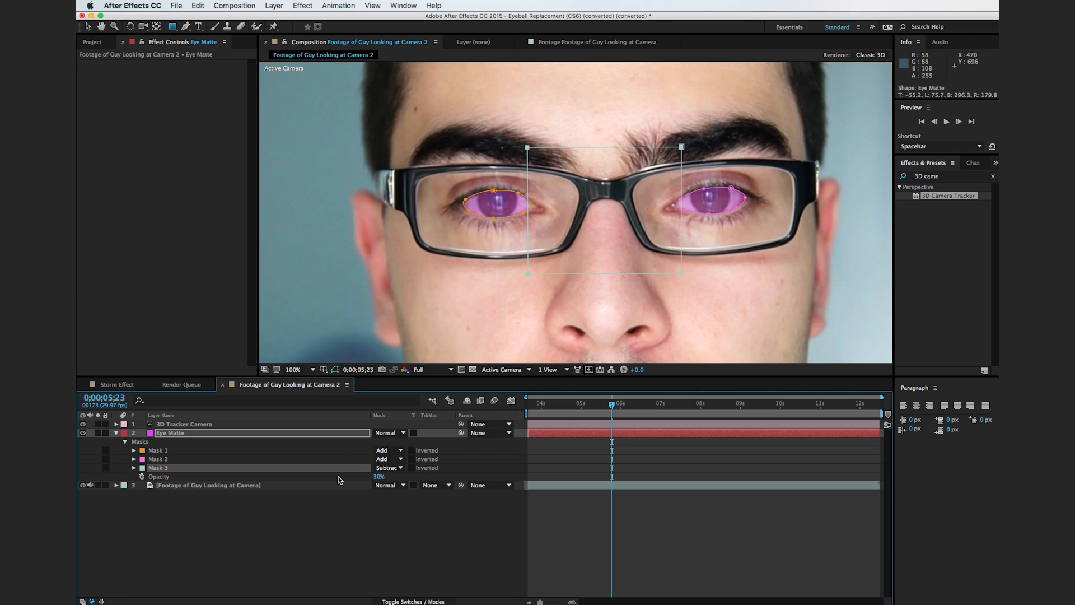
# Step: Set the nose-bridge mask's feather to 50 pixels
pyautogui.press('f')
pyautogui.moveTo(395, 486); pyautogui.dragTo(422, 485)
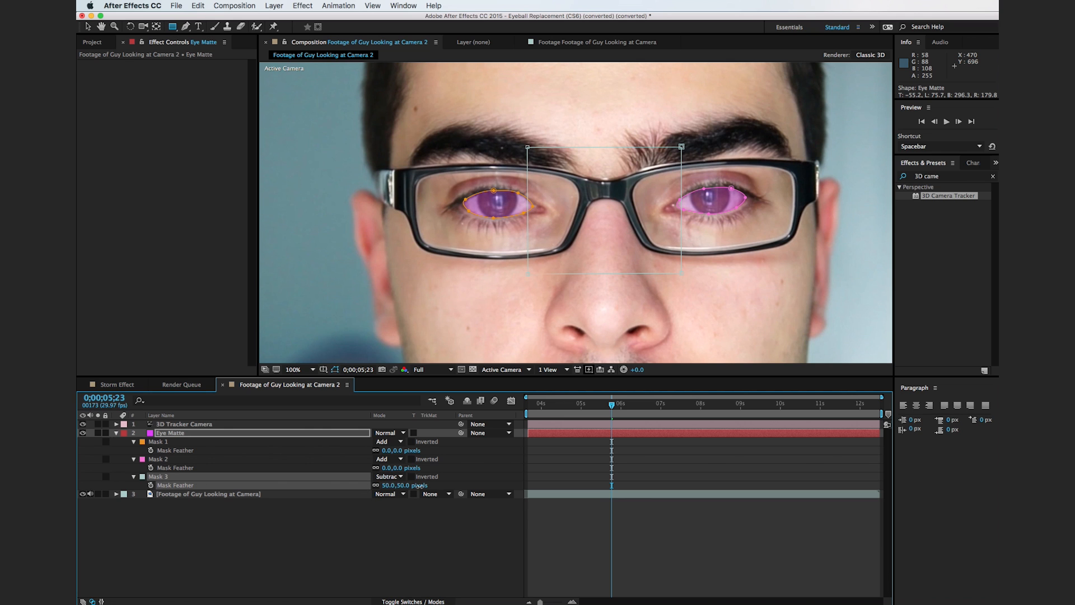
pyautogui.click(430, 520)
# Step: Widen the nose-bridge mask slightly by moving its side edges outward over the inner corners of both eyes
pyautogui.press('v')
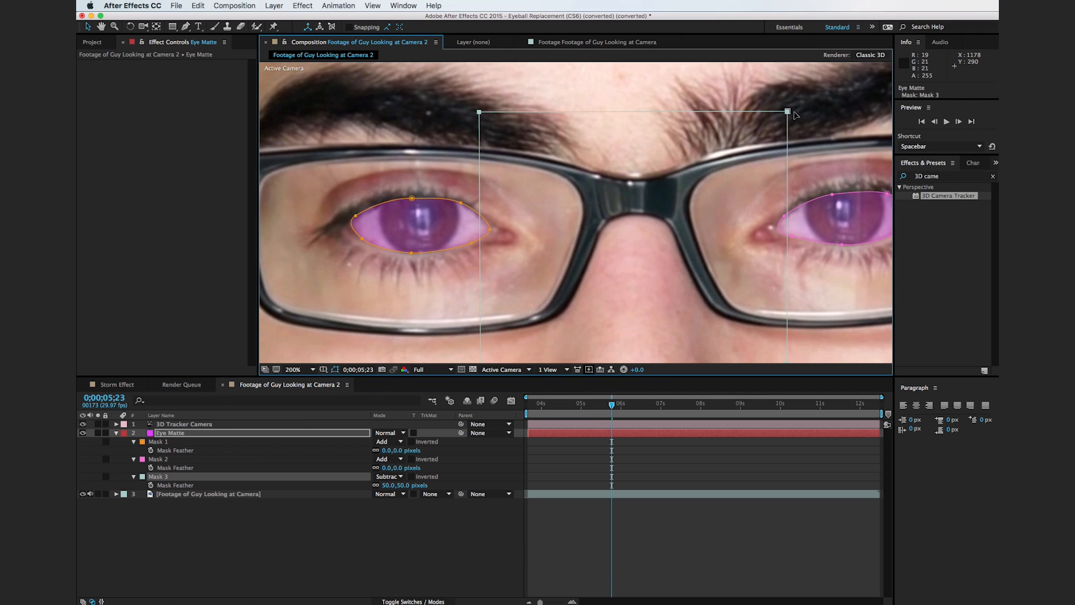
pyautogui.moveTo(788, 169); pyautogui.dragTo(792, 169)
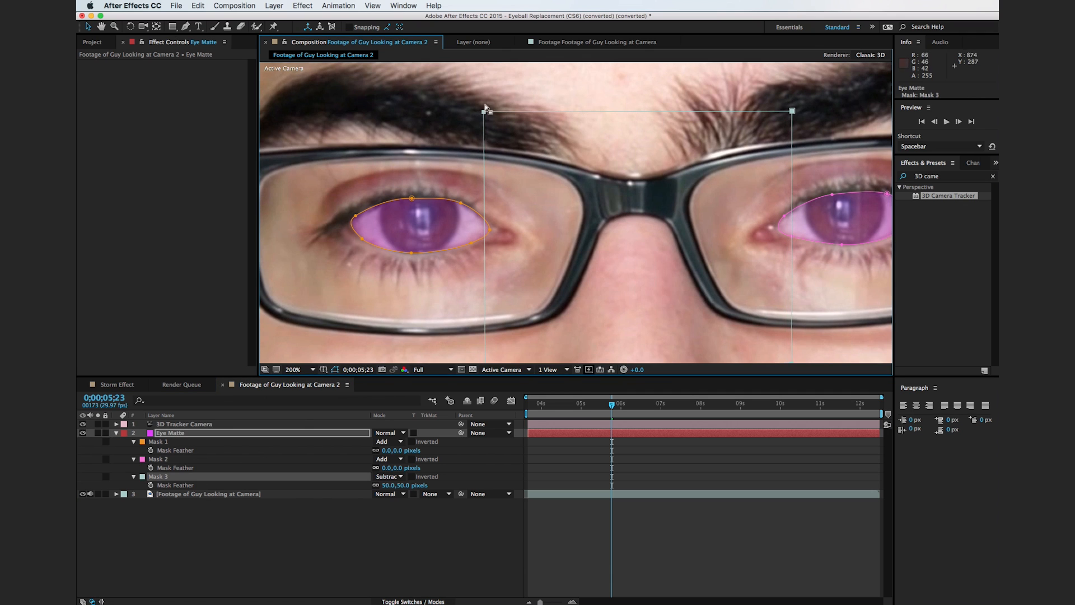
pyautogui.moveTo(485, 108); pyautogui.dragTo(475, 114)
pyautogui.moveTo(498, 313); pyautogui.dragTo(473, 317)
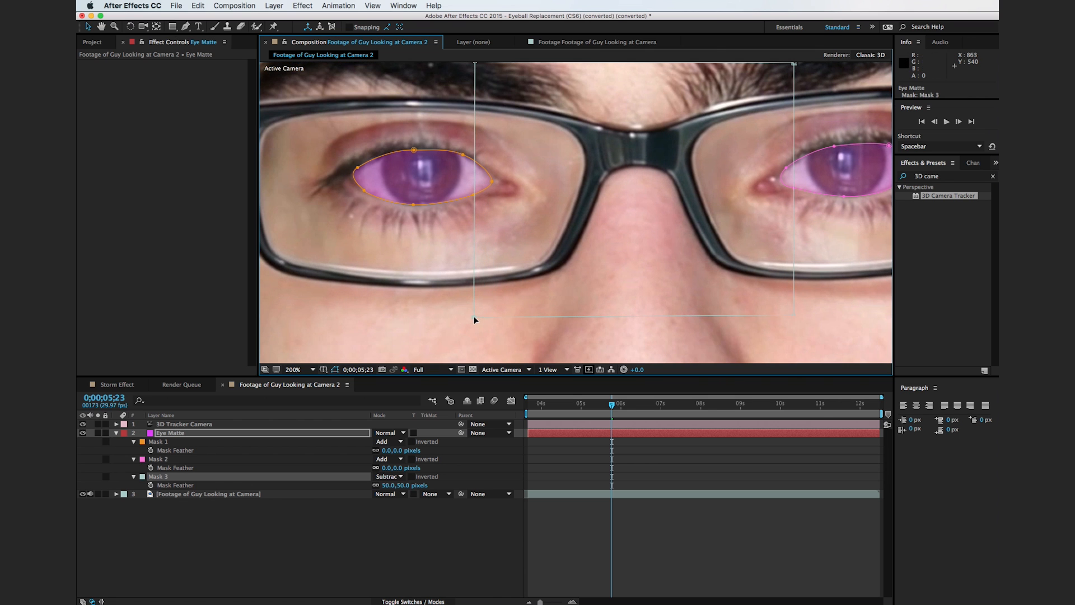
pyautogui.press(',')
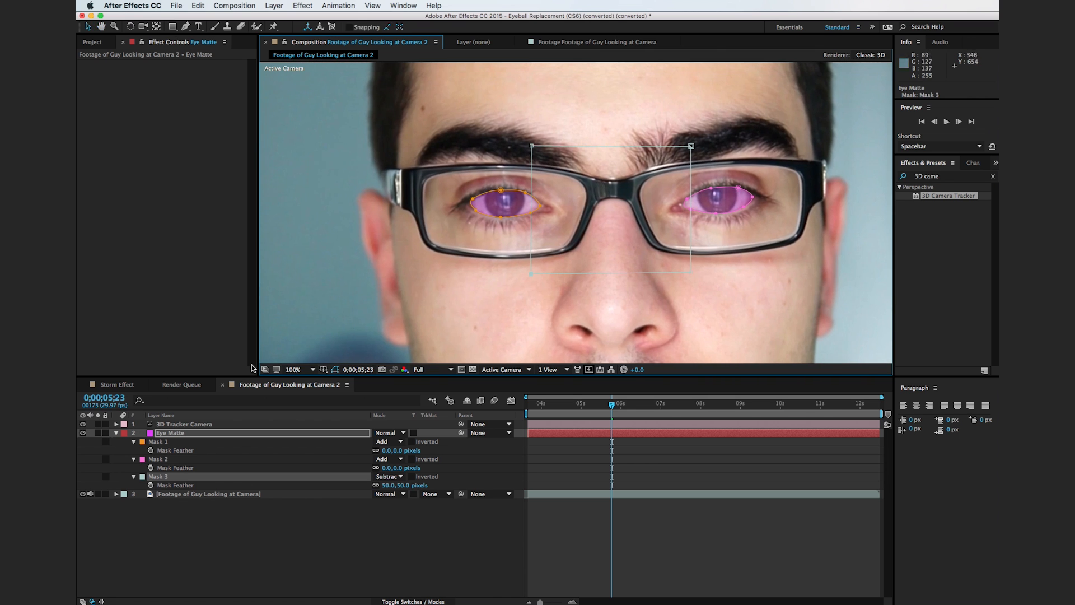
# Step: Draw a rectangular Subtract mask on Eye Matte over the outer corner of the eye on the image's left and feather it 31 pixels
pyautogui.click(172, 26)
pyautogui.moveTo(421, 154)
pyautogui.mouseDown()
pyautogui.moveTo(482, 262)
pyautogui.moveTo(475, 286)
pyautogui.mouseUp()
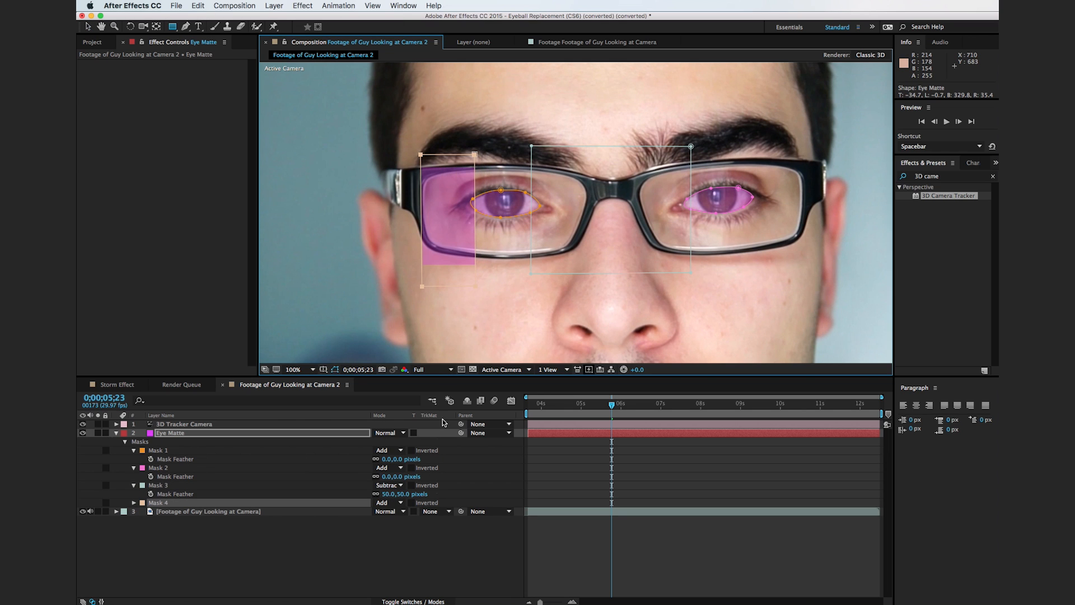
pyautogui.click(399, 502)
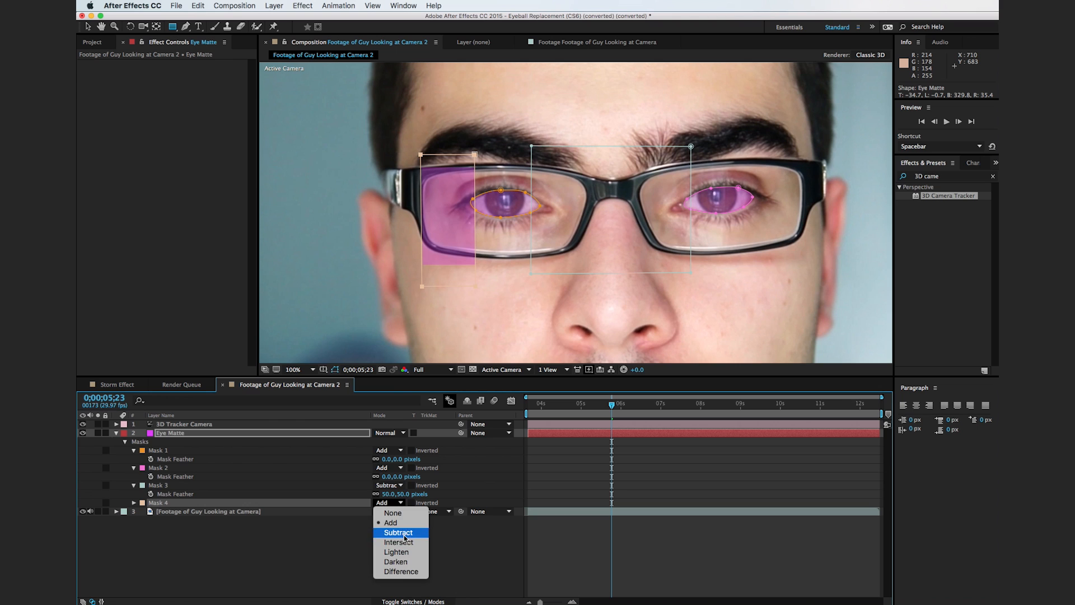
pyautogui.click(404, 531)
pyautogui.press('f')
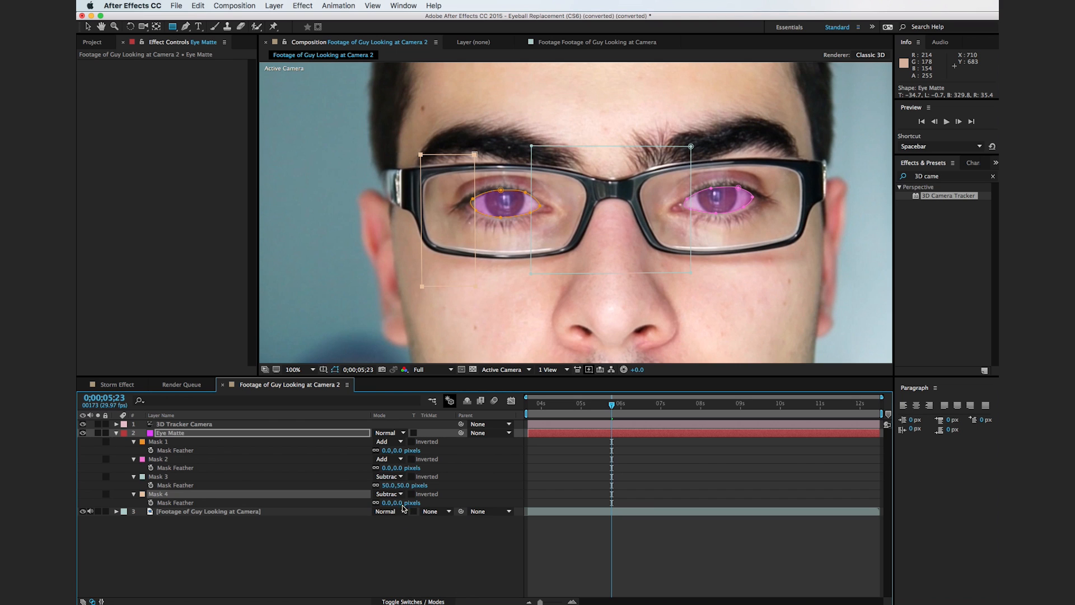
pyautogui.moveTo(401, 504); pyautogui.dragTo(417, 503)
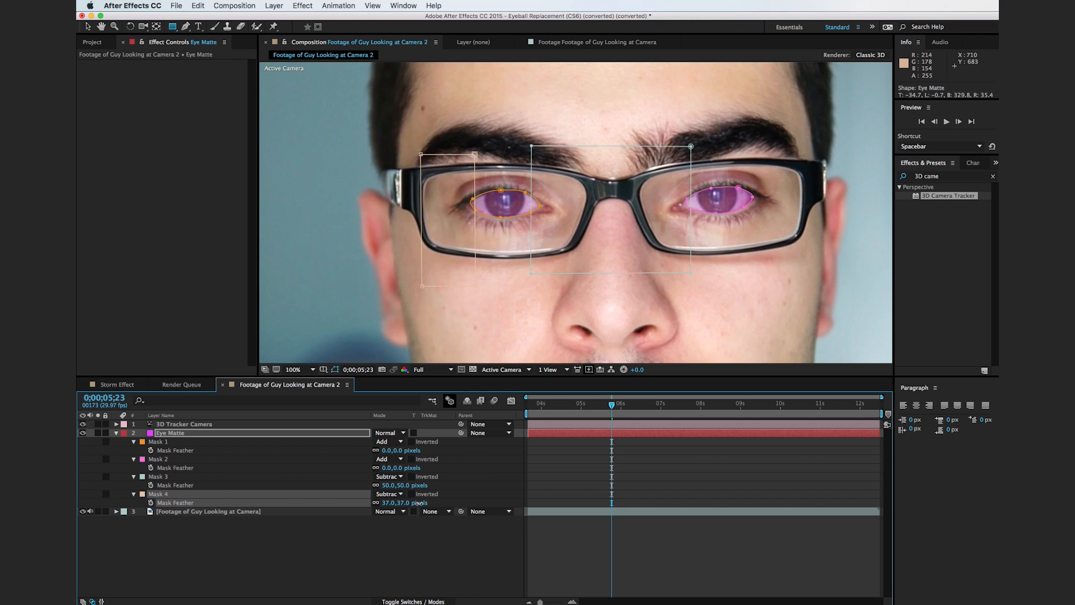
pyautogui.click(422, 534)
# Step: Draw a rectangular mask on Eye Matte over the outer corner of the eye on the image's right and set it to Subtract
pyautogui.click(211, 433)
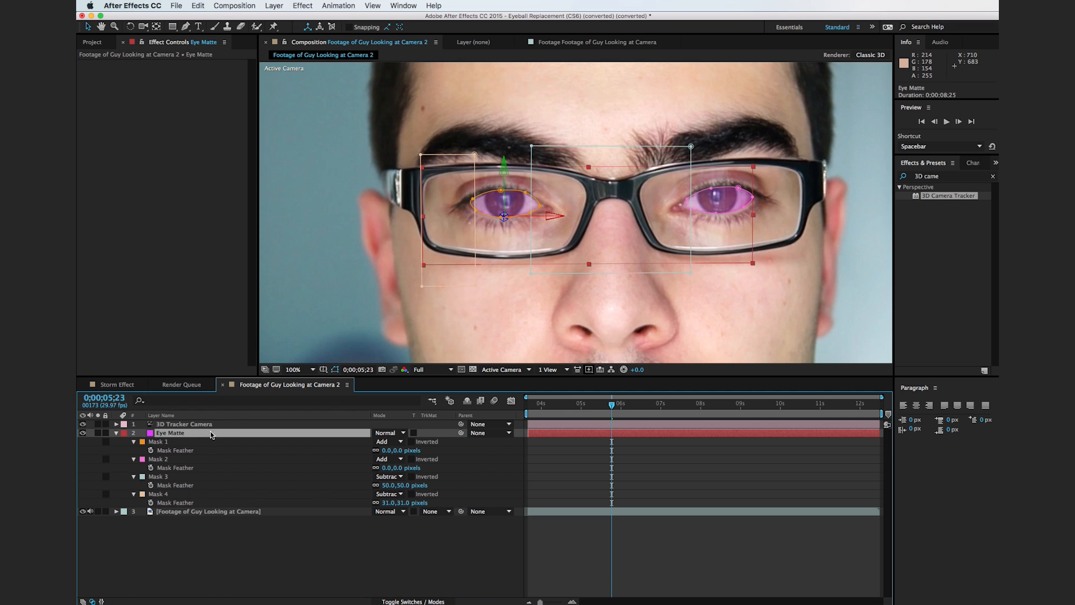
pyautogui.press('h')
pyautogui.moveTo(775, 136)
pyautogui.mouseDown()
pyautogui.moveTo(655, 150)
pyautogui.moveTo(687, 174)
pyautogui.moveTo(630, 259)
pyautogui.mouseUp()
pyautogui.press('q')
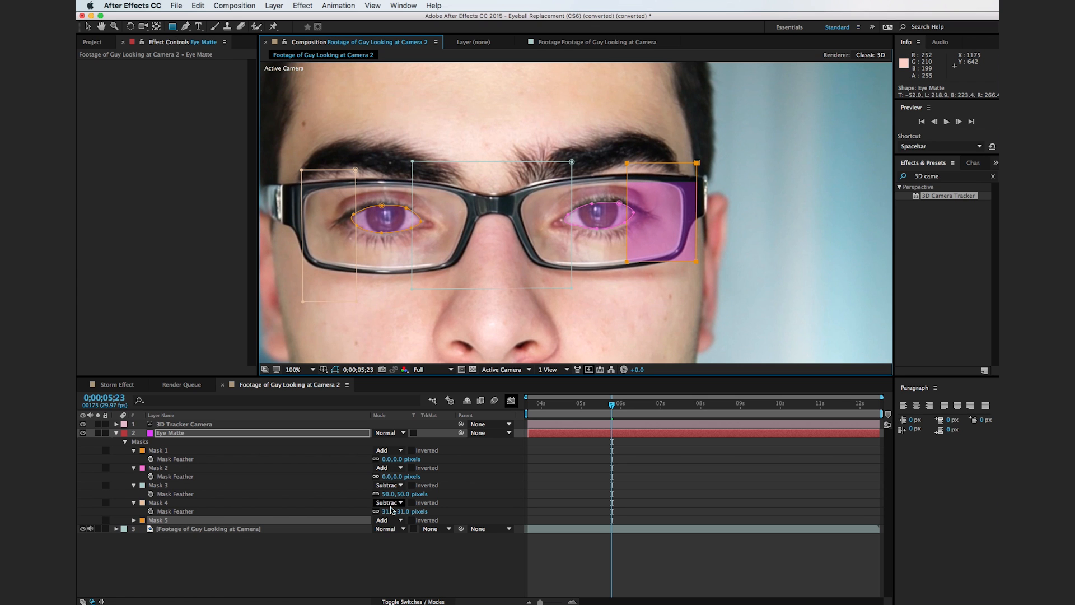
pyautogui.click(392, 520)
pyautogui.click(398, 550)
# Step: Set the feather of the new outer-corner mask on Eye Matte to 31 pixels and deselect the layer
pyautogui.press('f')
pyautogui.press('f')
pyautogui.moveTo(398, 521); pyautogui.dragTo(408, 520)
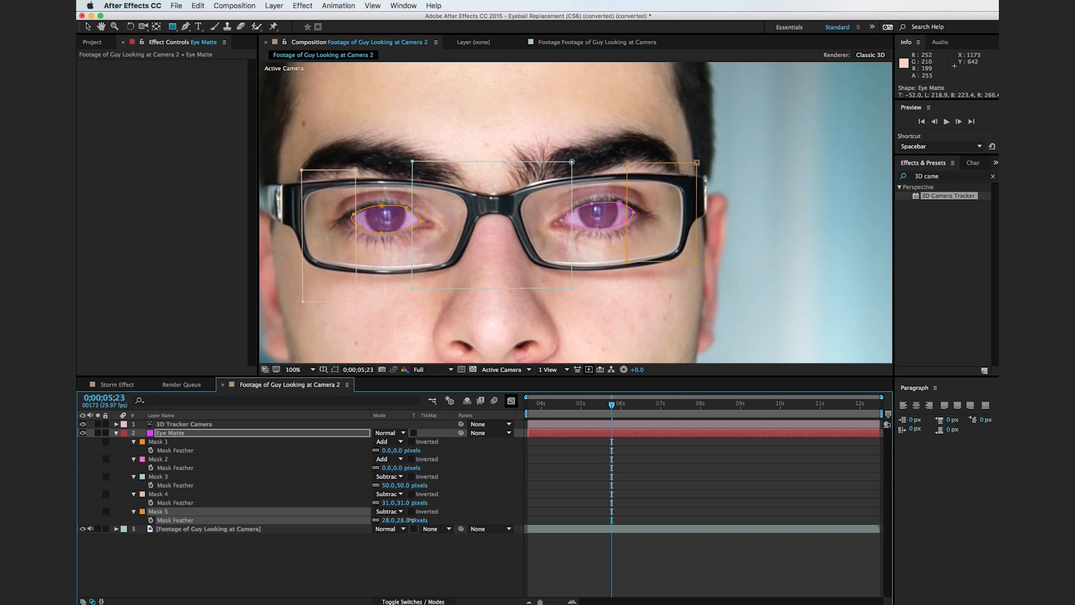
pyautogui.moveTo(412, 520); pyautogui.dragTo(413, 520)
pyautogui.press('v')
pyautogui.click(422, 551)
# Step: Check the masked eyes at 0;00;09;20 and raise the Eye Matte layer's opacity
pyautogui.press('space')
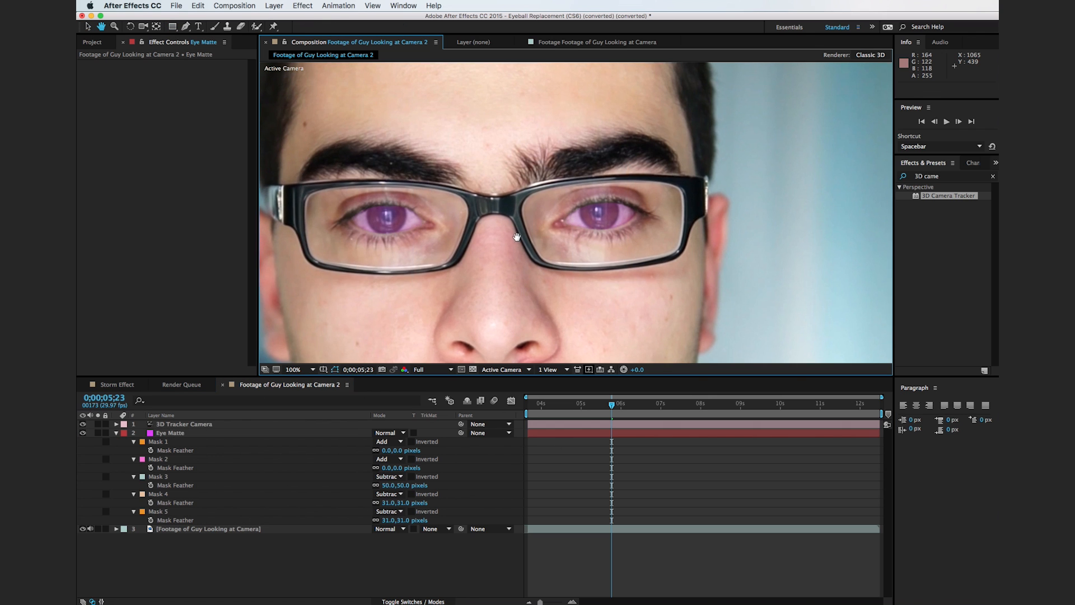
pyautogui.moveTo(514, 309); pyautogui.dragTo(563, 308)
pyautogui.scroll(-2, 580, 297)
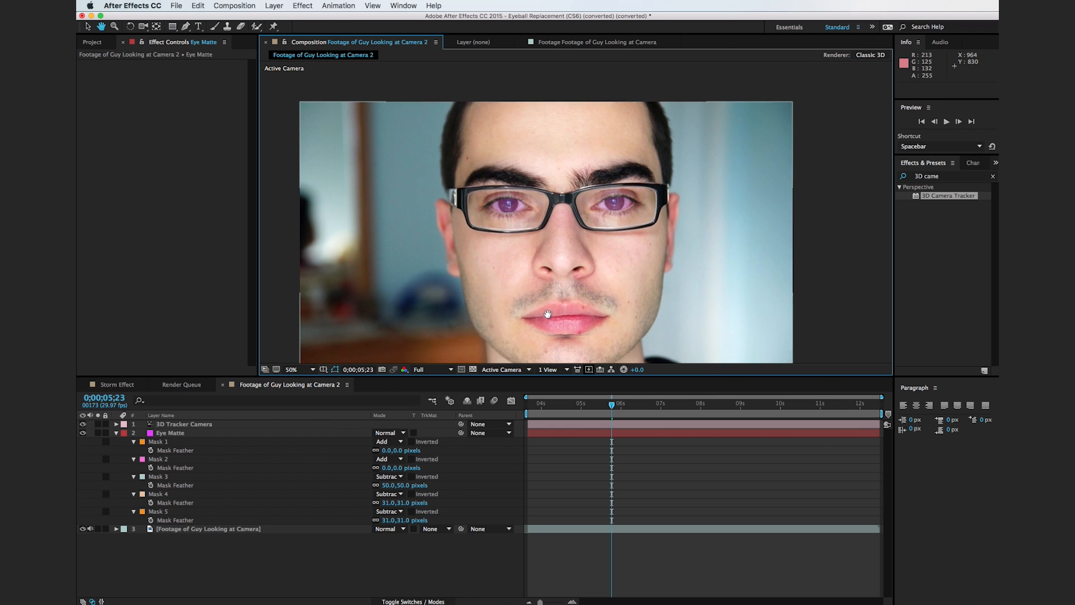
pyautogui.moveTo(553, 408); pyautogui.dragTo(767, 412)
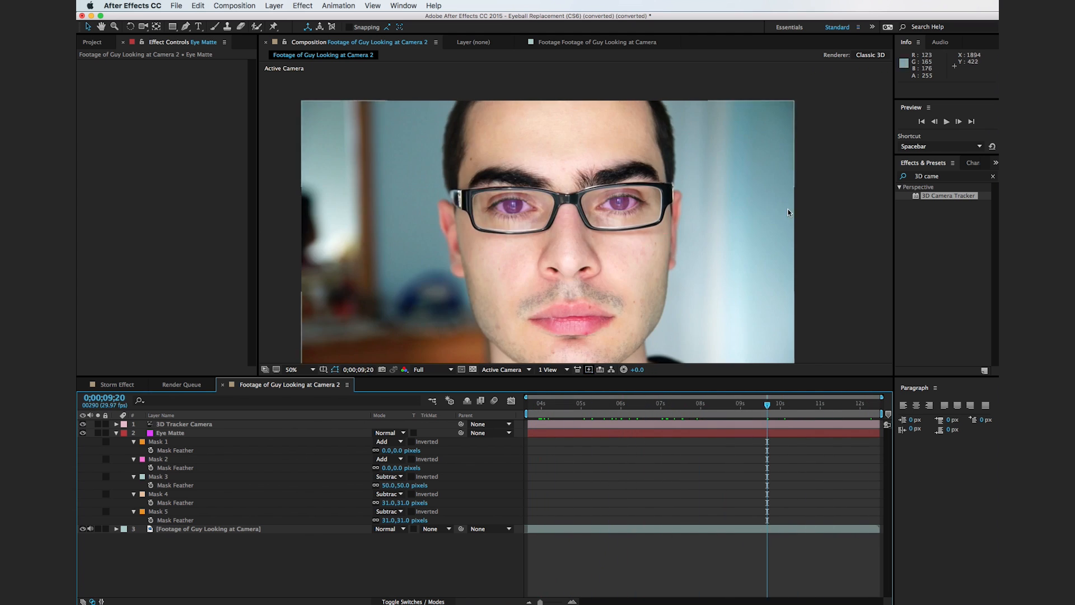
pyautogui.moveTo(580, 243); pyautogui.dragTo(587, 250)
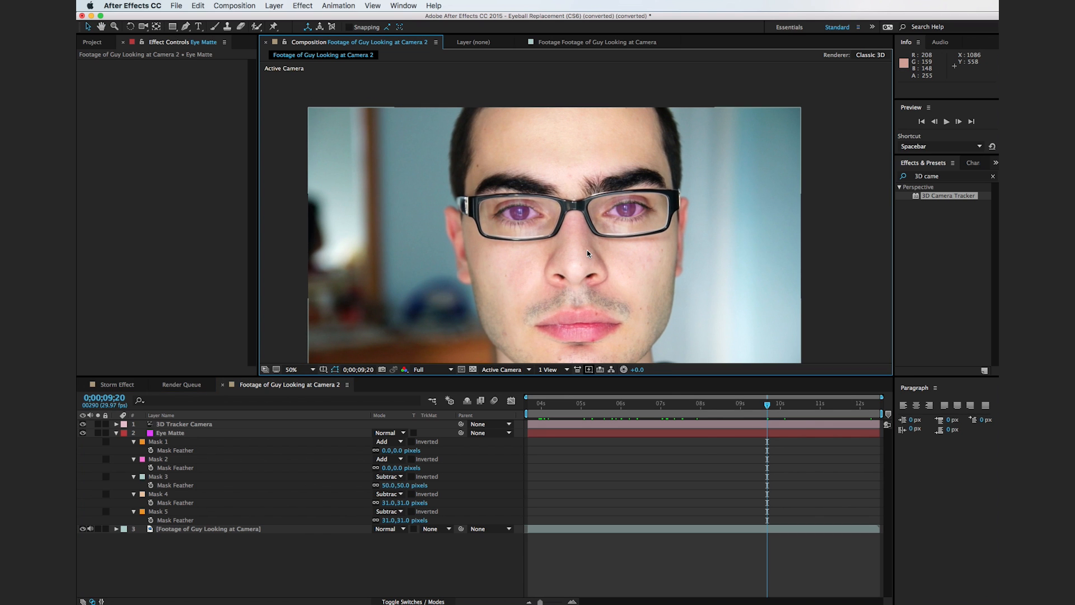
pyautogui.click(289, 435)
pyautogui.press('t')
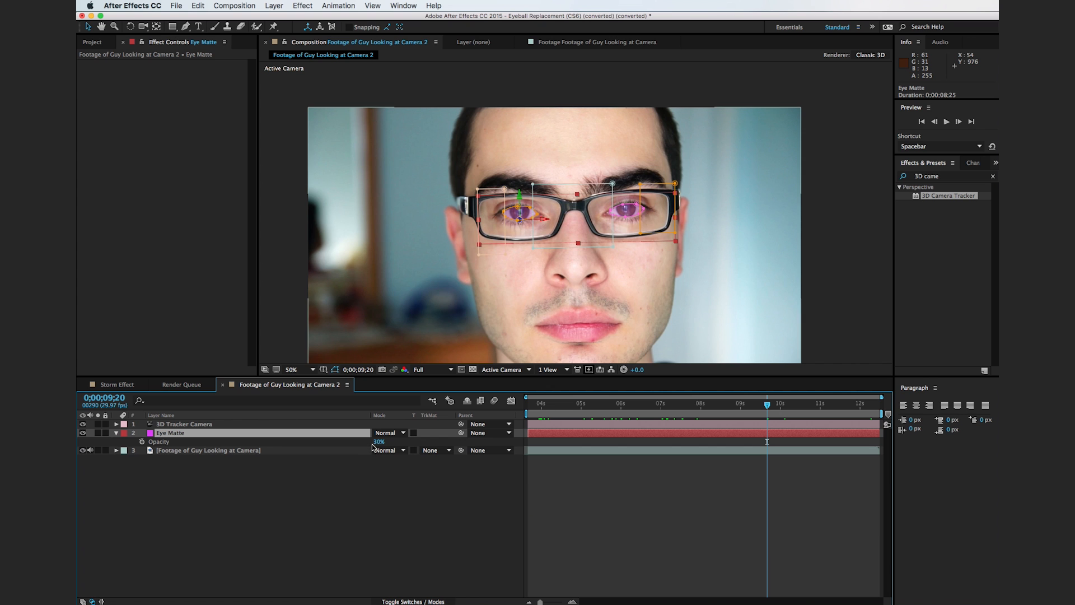
pyautogui.moveTo(376, 442); pyautogui.dragTo(408, 442)
pyautogui.click(409, 483)
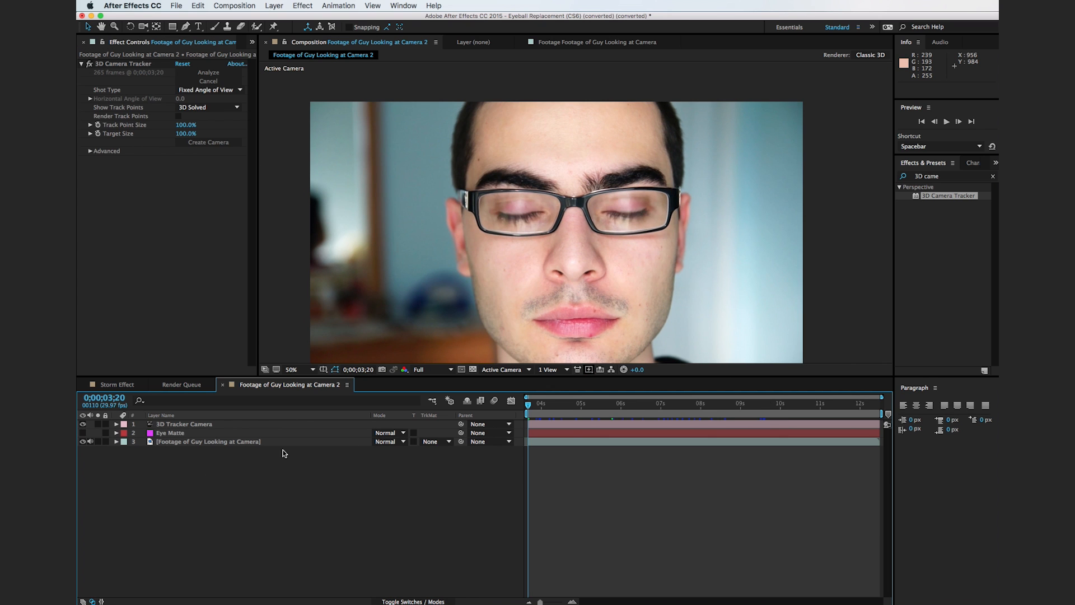
# Step: Set the footage layer's track matte to Alpha Inverted Matte "Eye Matte" and check the cut-out eyes against the transparency grid
pyautogui.click(278, 443)
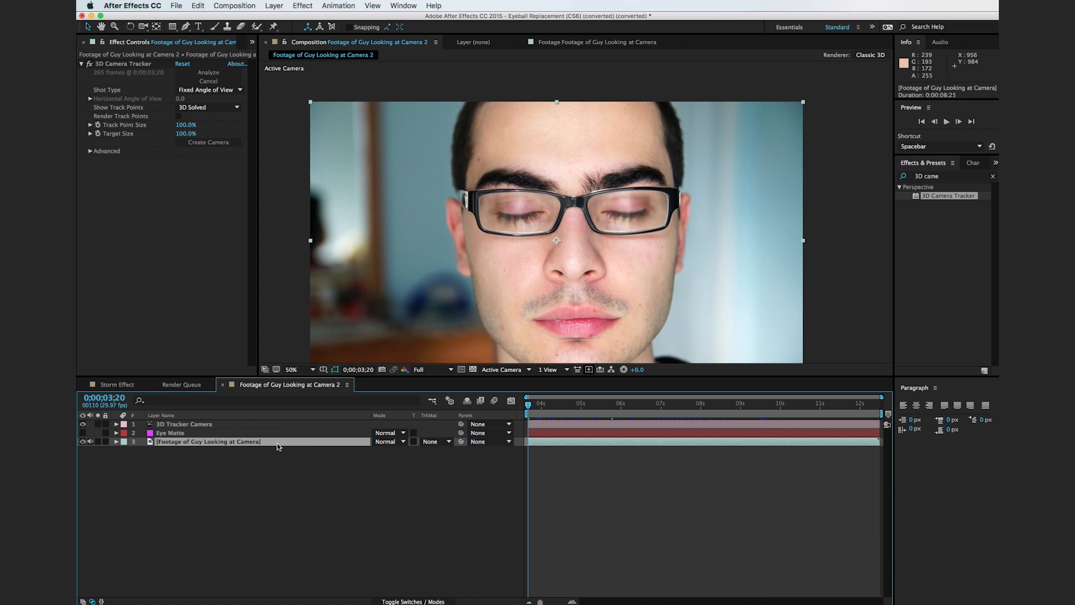
pyautogui.click(437, 443)
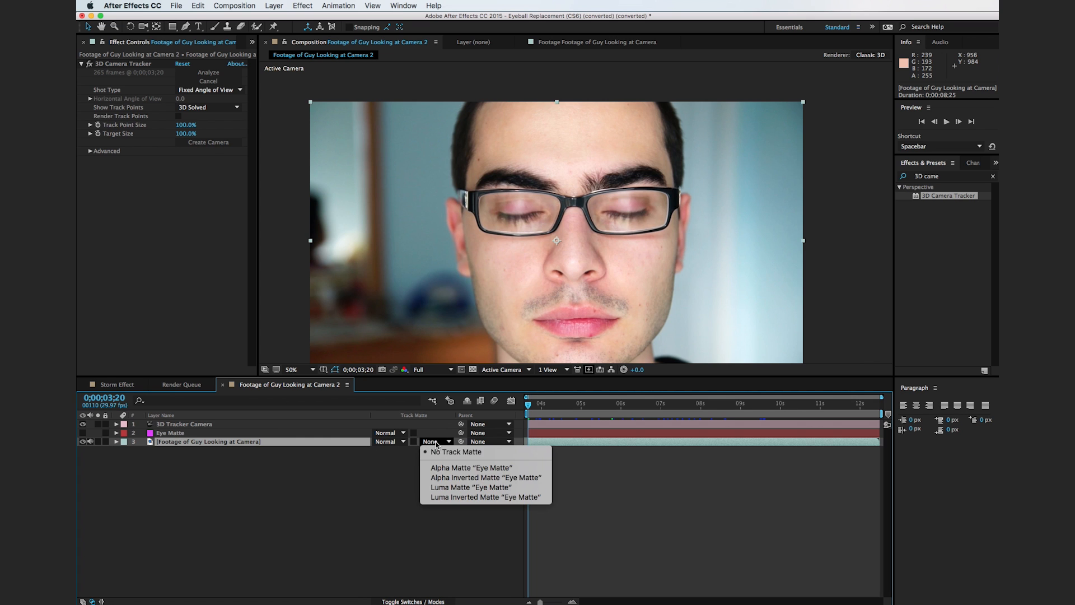
pyautogui.click(465, 478)
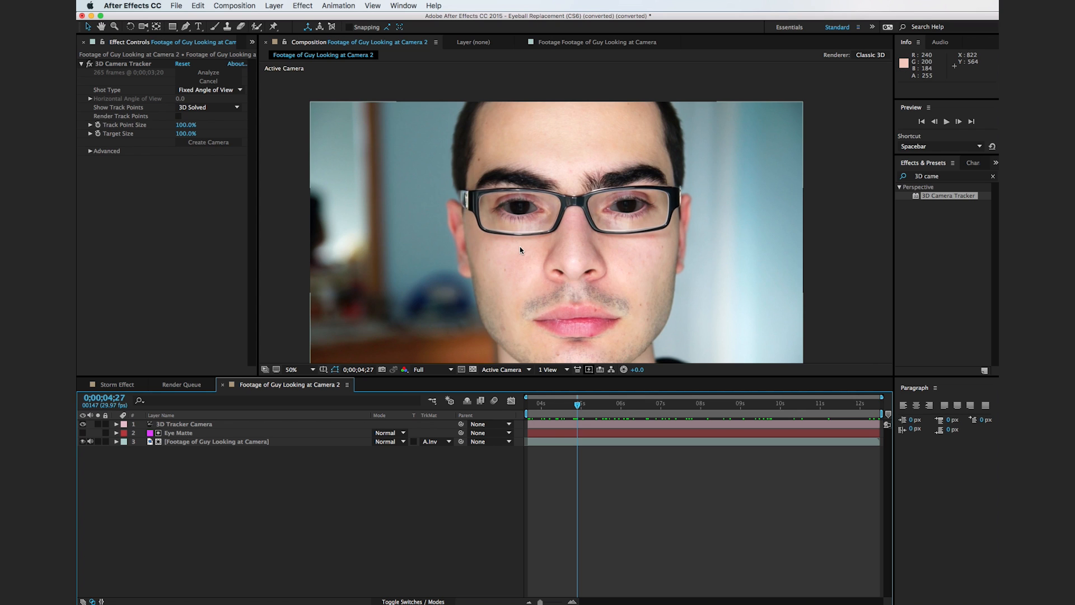
pyautogui.click(472, 369)
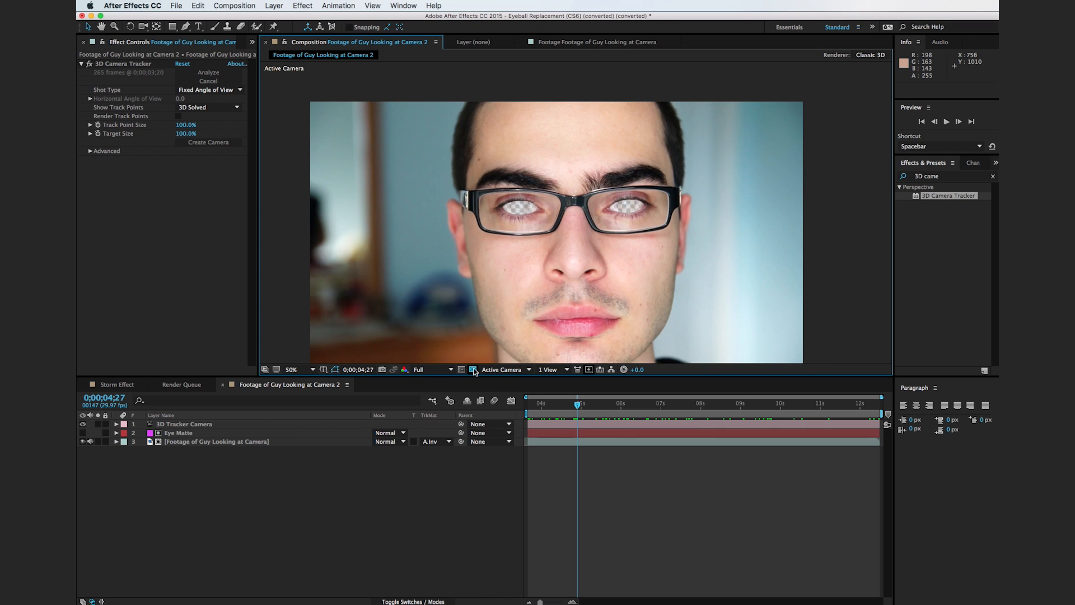
pyautogui.moveTo(541, 410); pyautogui.dragTo(648, 411)
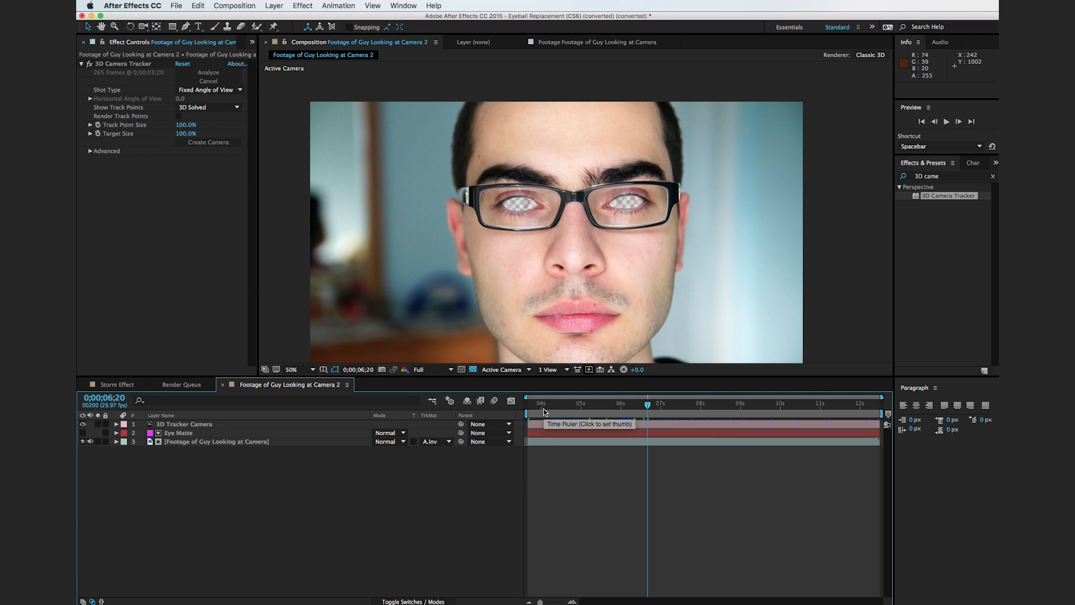
# Step: Duplicate the footage layer, place the copy below the original with No Track Matte, and toggle its visibility to compare
pyautogui.click(237, 442)
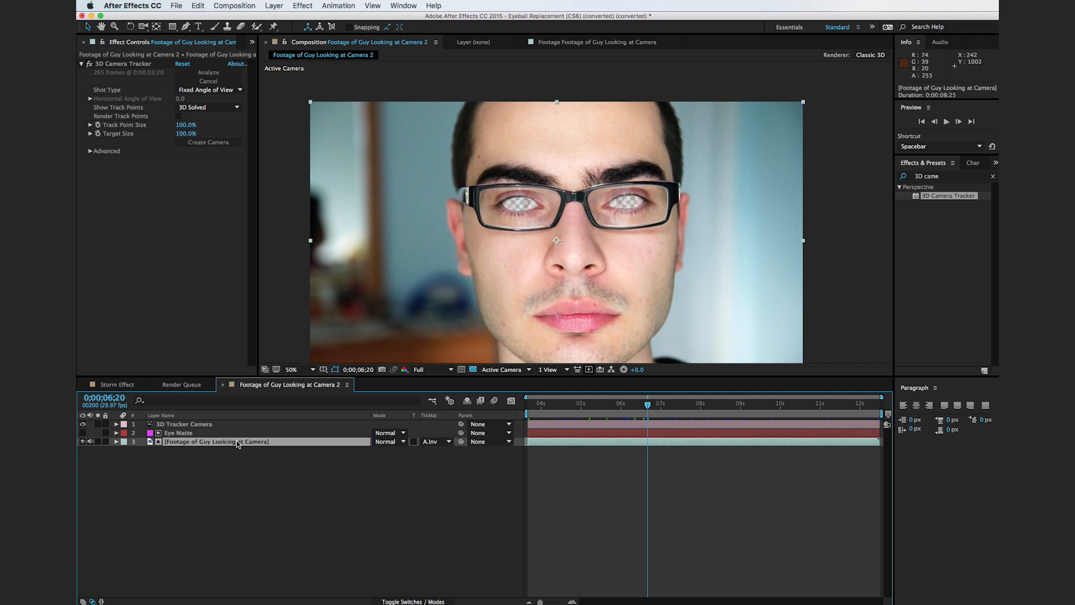
pyautogui.press('super+d')
pyautogui.moveTo(223, 437); pyautogui.dragTo(225, 466)
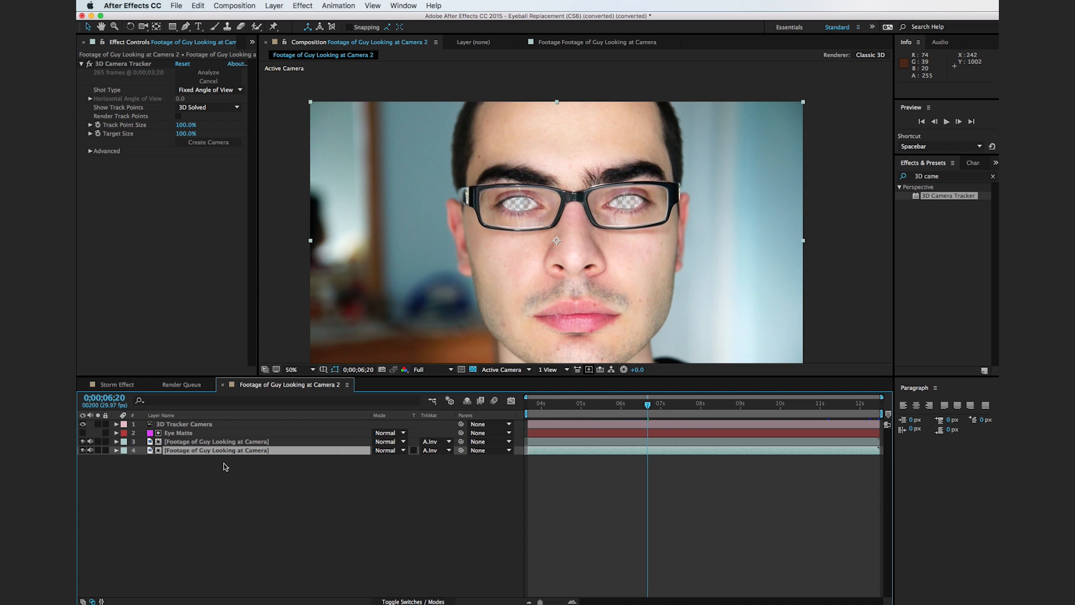
pyautogui.click(436, 451)
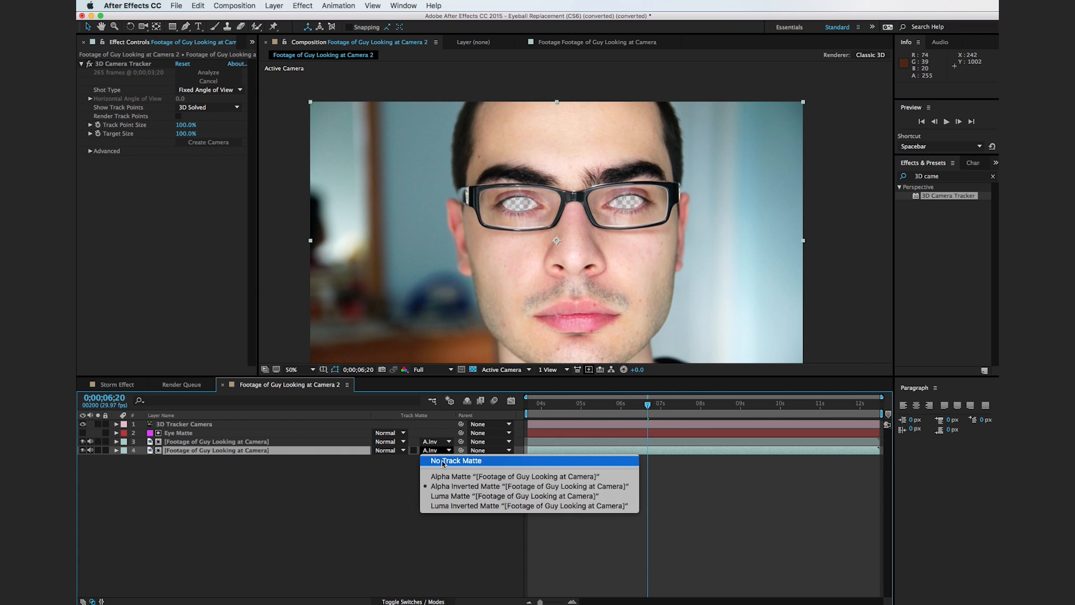
pyautogui.click(443, 461)
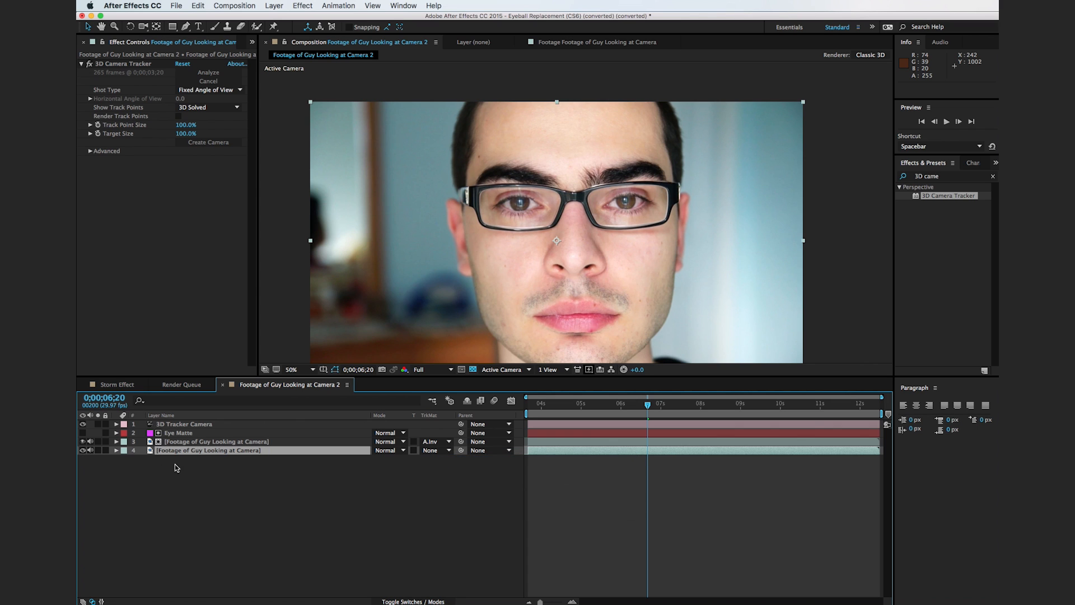
pyautogui.click(82, 451)
pyautogui.click(83, 451)
pyautogui.click(83, 450)
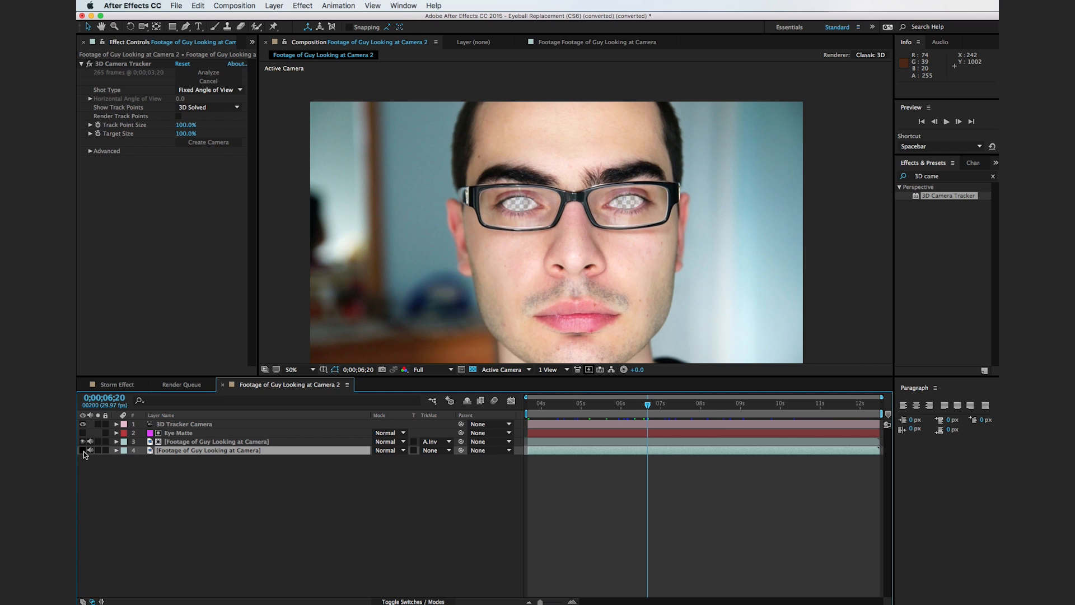
pyautogui.click(83, 451)
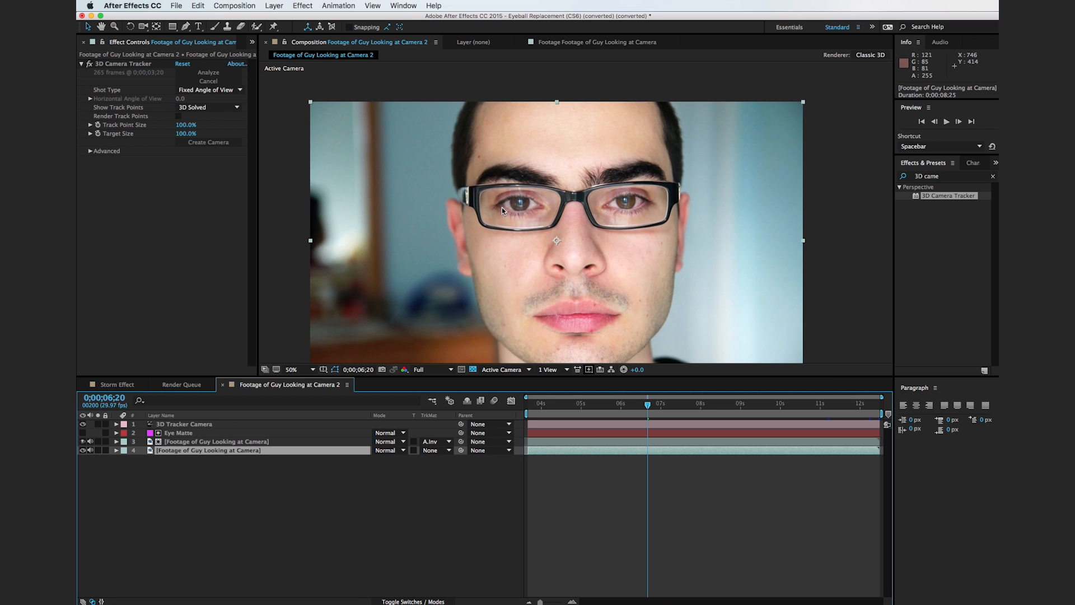
# Step: Apply the Tint effect to the bottom footage layer behind the eye holes
pyautogui.click(255, 442)
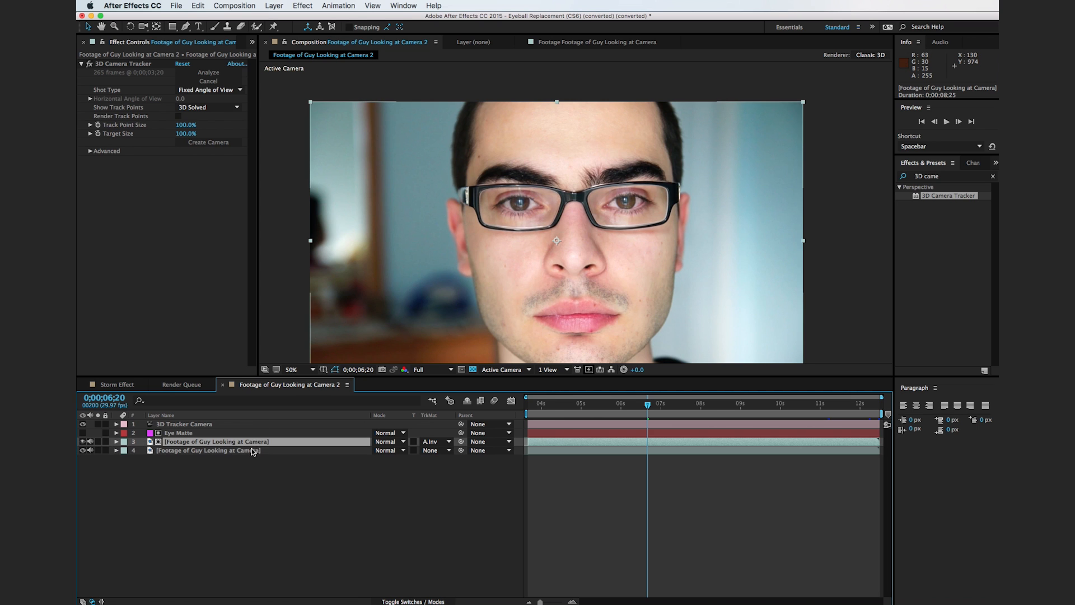
pyautogui.click(252, 450)
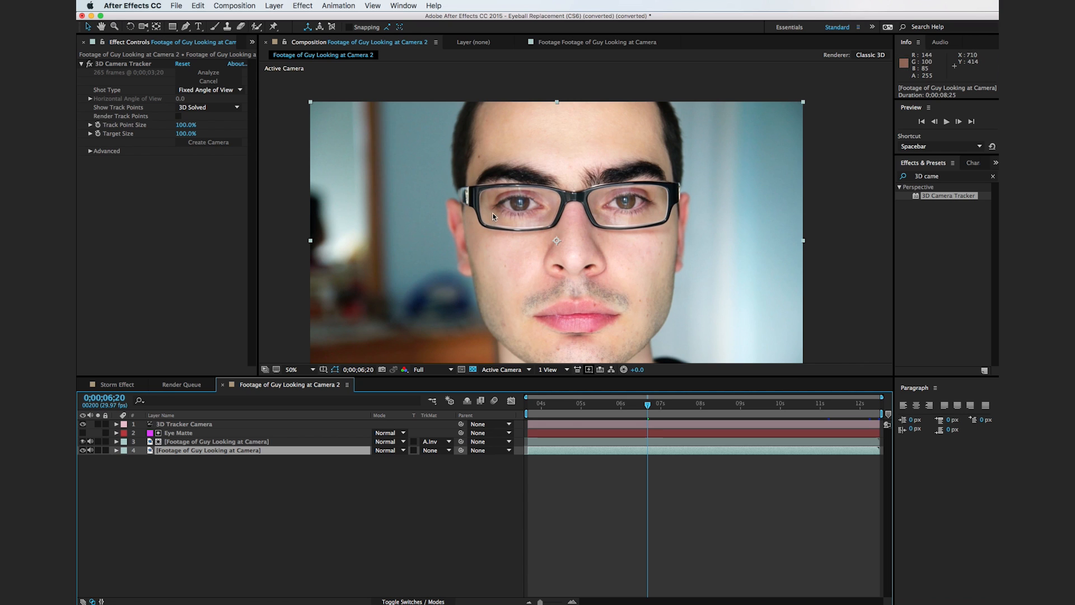
pyautogui.click(945, 176)
pyautogui.write('tint')
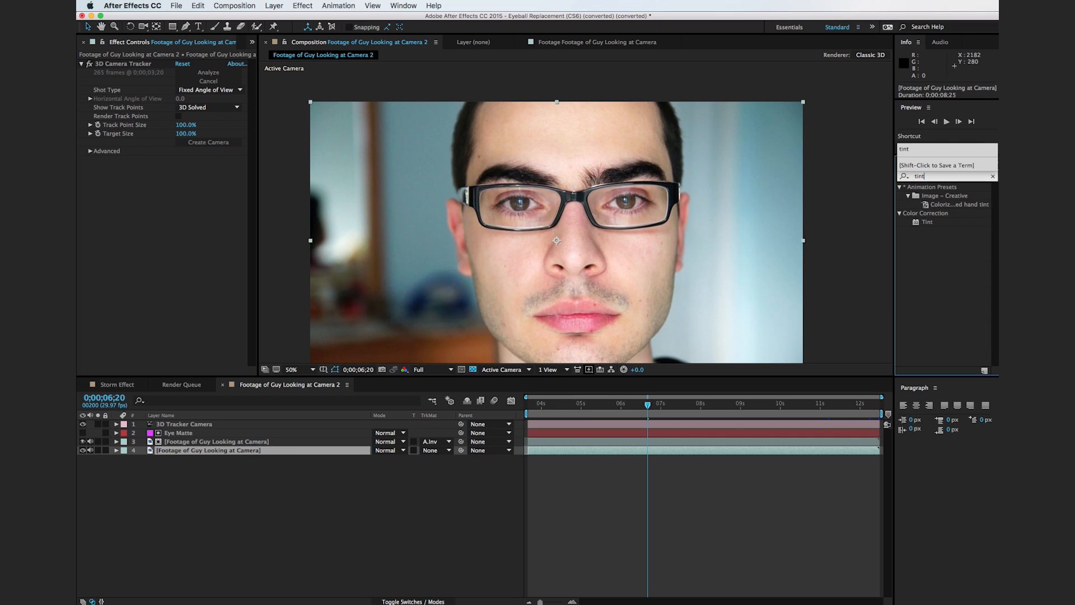
pyautogui.moveTo(927, 221); pyautogui.dragTo(492, 450)
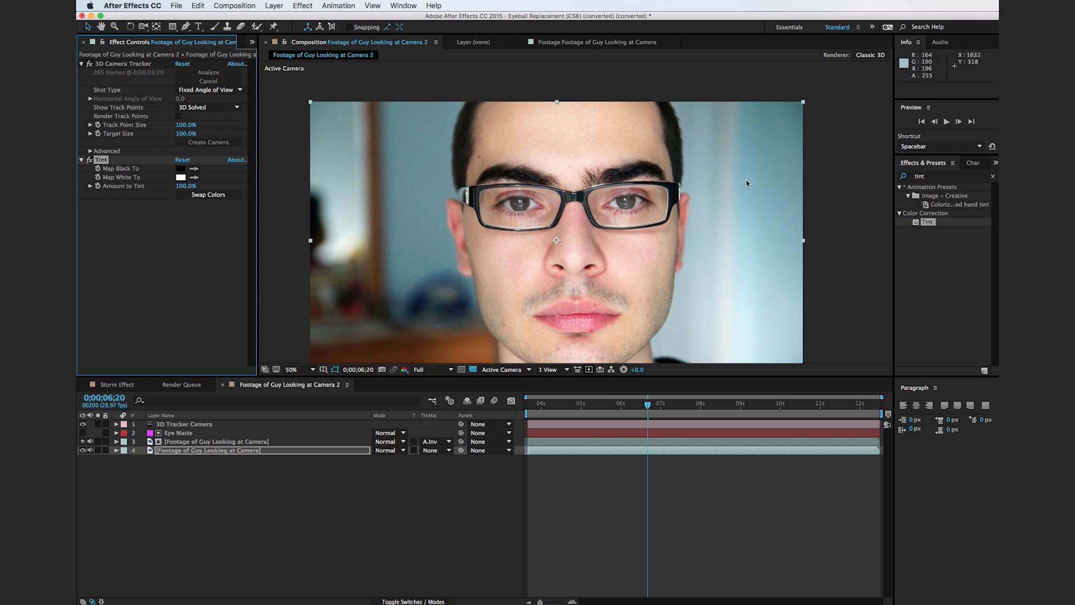
# Step: Apply Hue/Saturation to the bottom footage layer and set its Master Lightness to 60
pyautogui.click(938, 179)
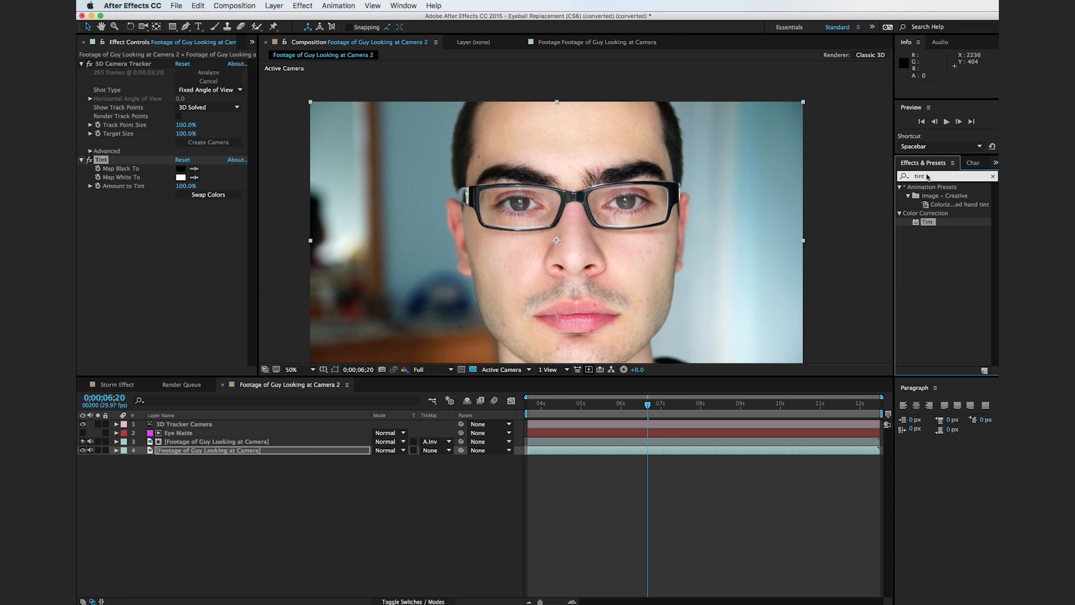
pyautogui.press('BackSpace')
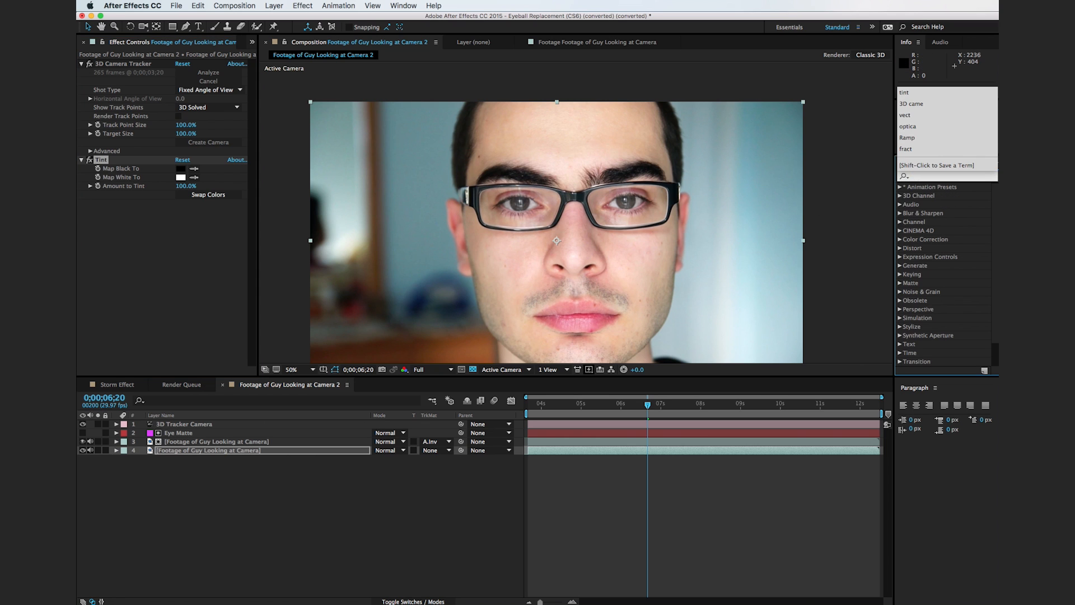
pyautogui.write('hue')
pyautogui.moveTo(949, 233); pyautogui.dragTo(259, 450)
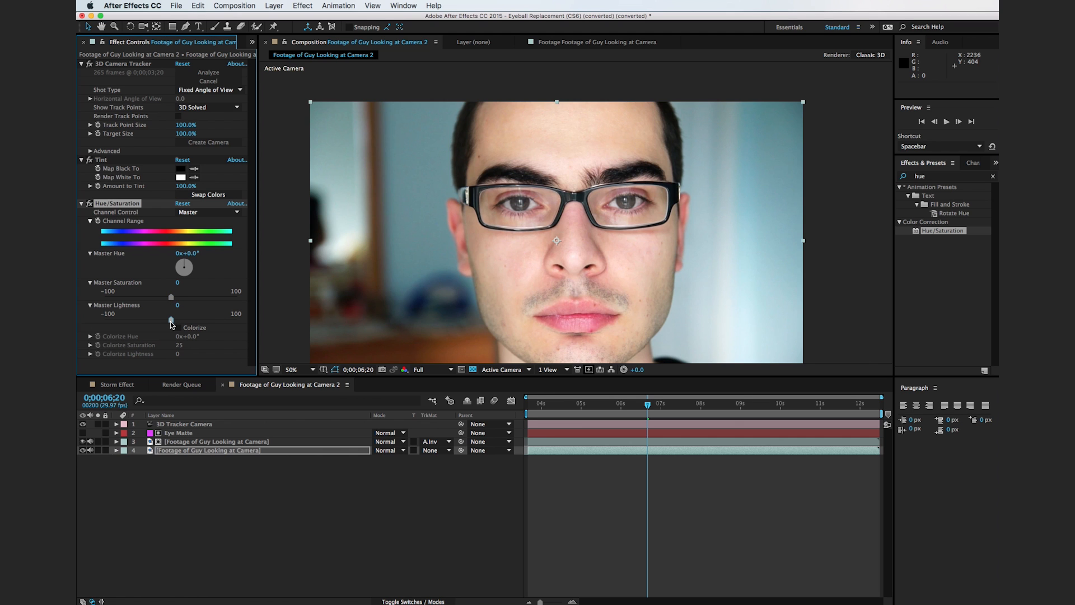
pyautogui.moveTo(171, 324); pyautogui.dragTo(214, 324)
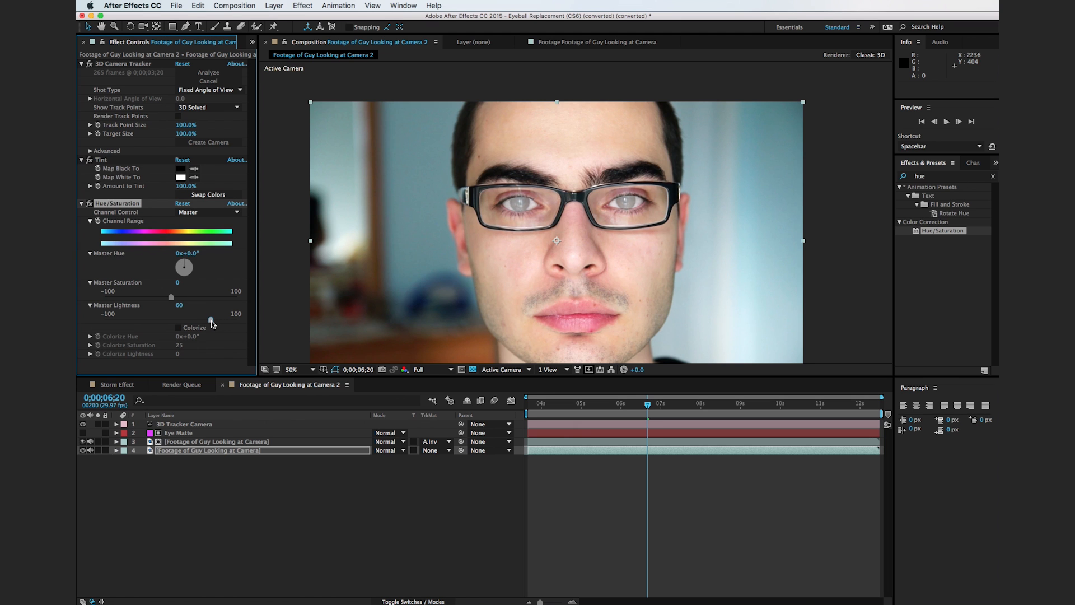
pyautogui.click(320, 476)
pyautogui.moveTo(457, 179); pyautogui.dragTo(459, 171)
# Step: Apply Curves to the bottom footage layer and bend the RGB curve upward to brighten the eyes
pyautogui.click(963, 176)
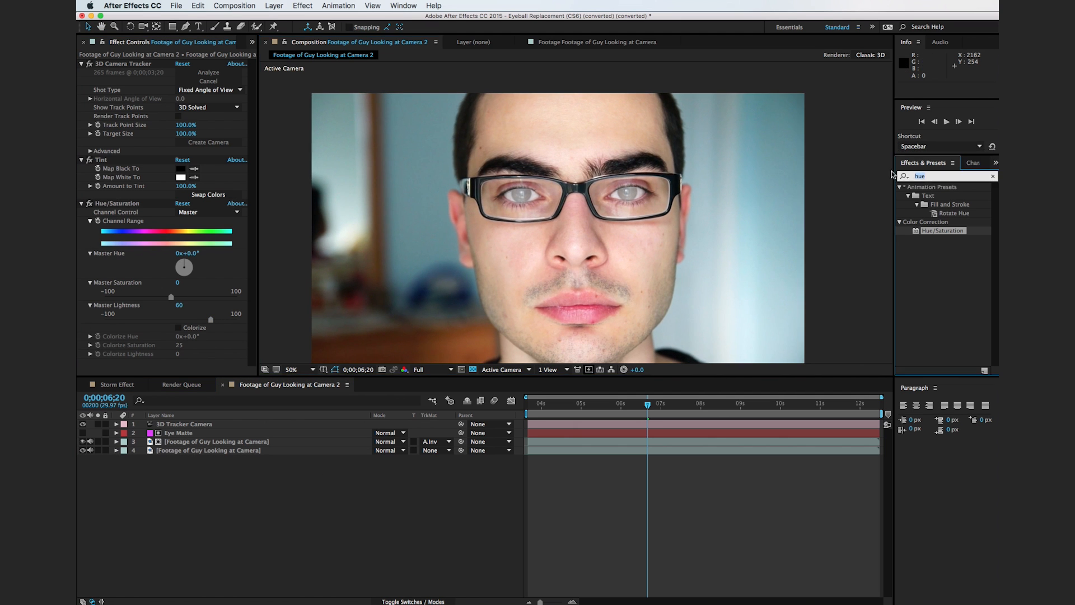
pyautogui.write('curves')
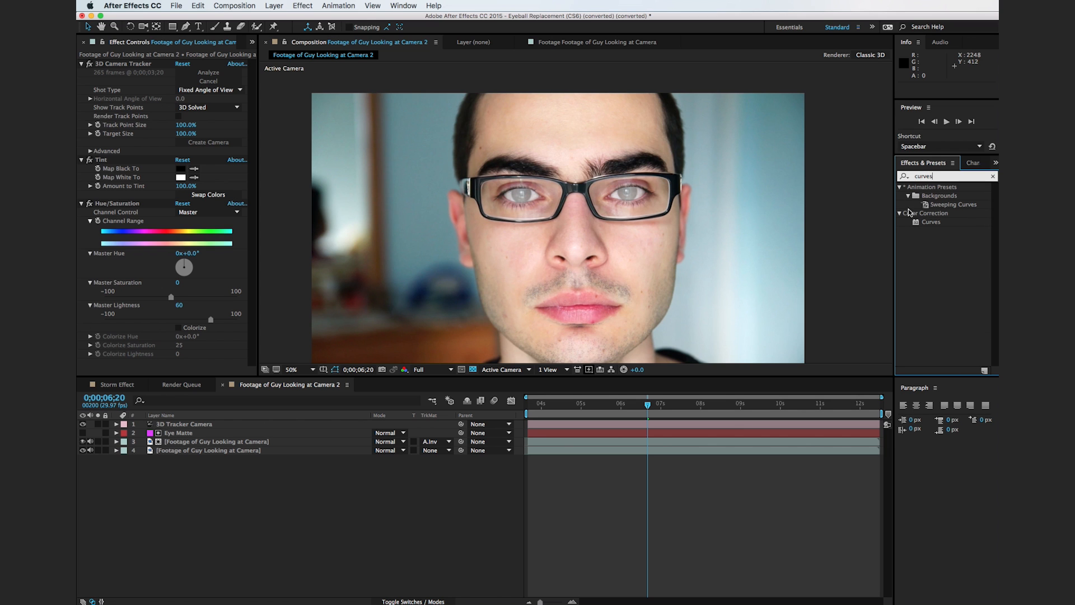
pyautogui.moveTo(932, 222); pyautogui.dragTo(282, 455)
pyautogui.moveTo(191, 246); pyautogui.dragTo(175, 236)
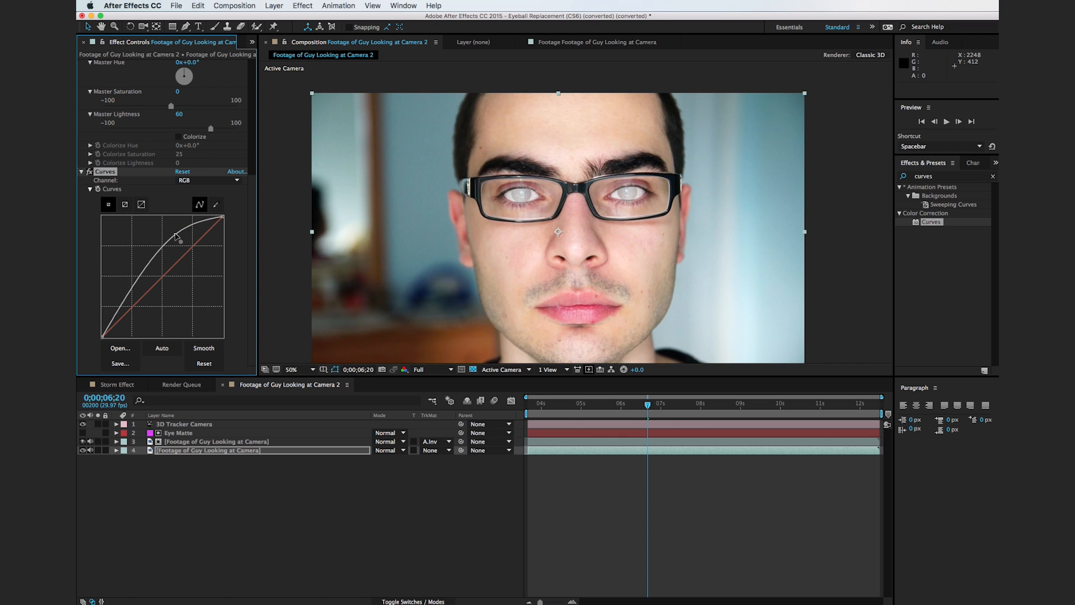
# Step: Raise the Blue channel's lower tones in the bottom footage layer's Curves effect to give the eyes a bluish cast
pyautogui.click(190, 180)
pyautogui.click(200, 222)
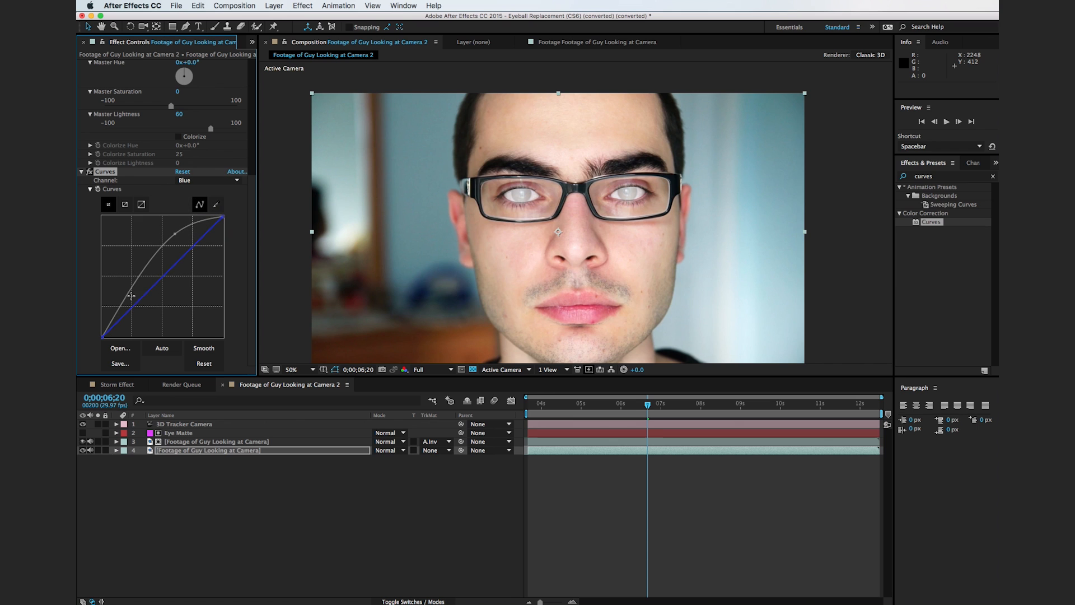
pyautogui.moveTo(140, 301); pyautogui.dragTo(128, 283)
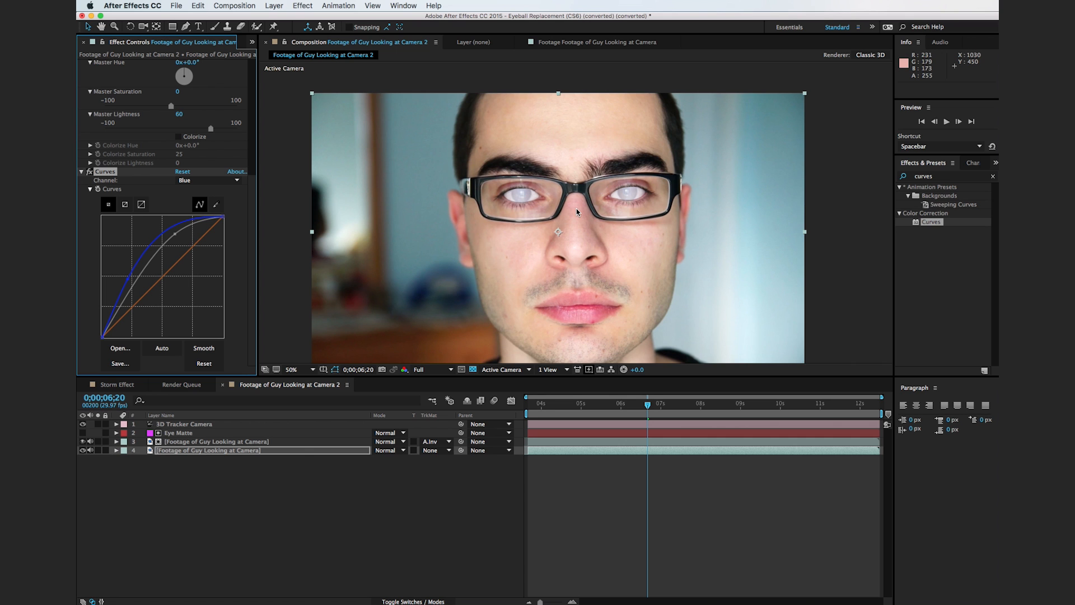
pyautogui.scroll(2, 576, 208)
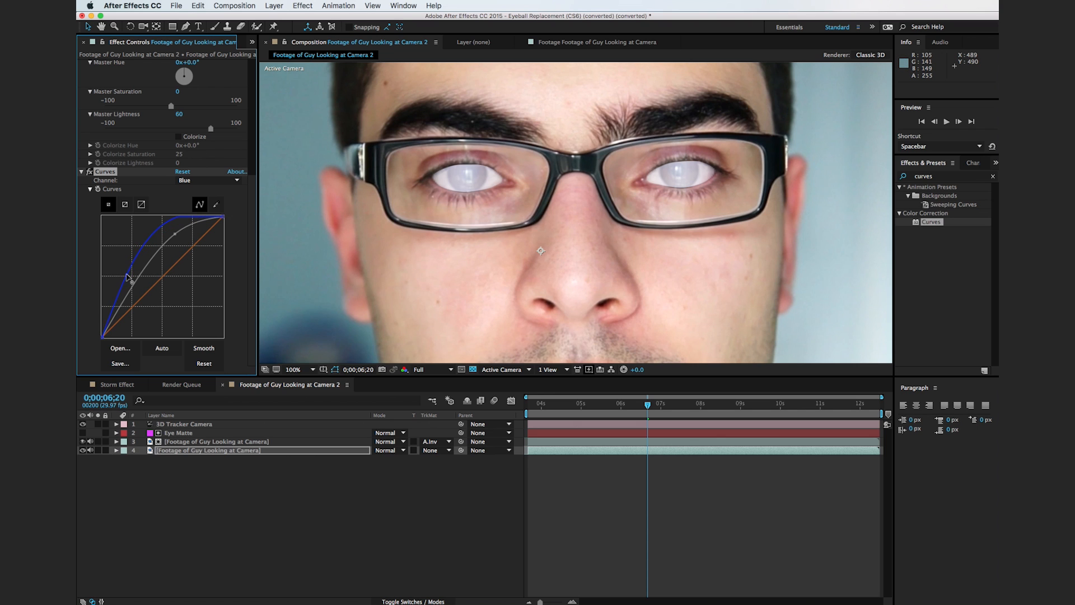
pyautogui.scroll(-2, 577, 277)
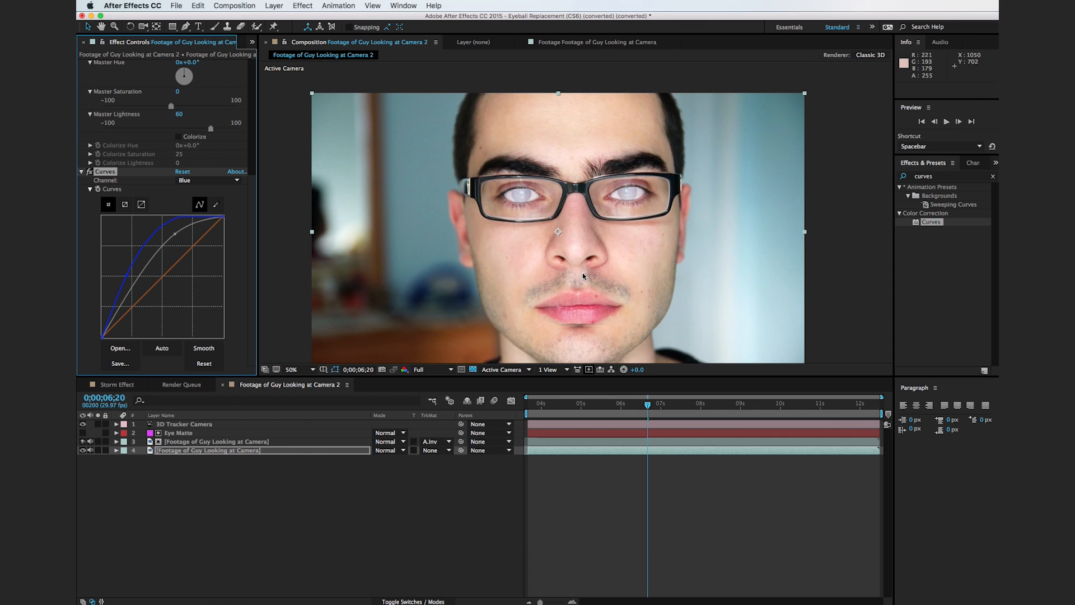
# Step: Set the Mask Feather of Mask 1 and Mask 2 on the Eye Matte layer to 10 pixels each
pyautogui.click(832, 268)
pyautogui.scroll(2, 654, 173)
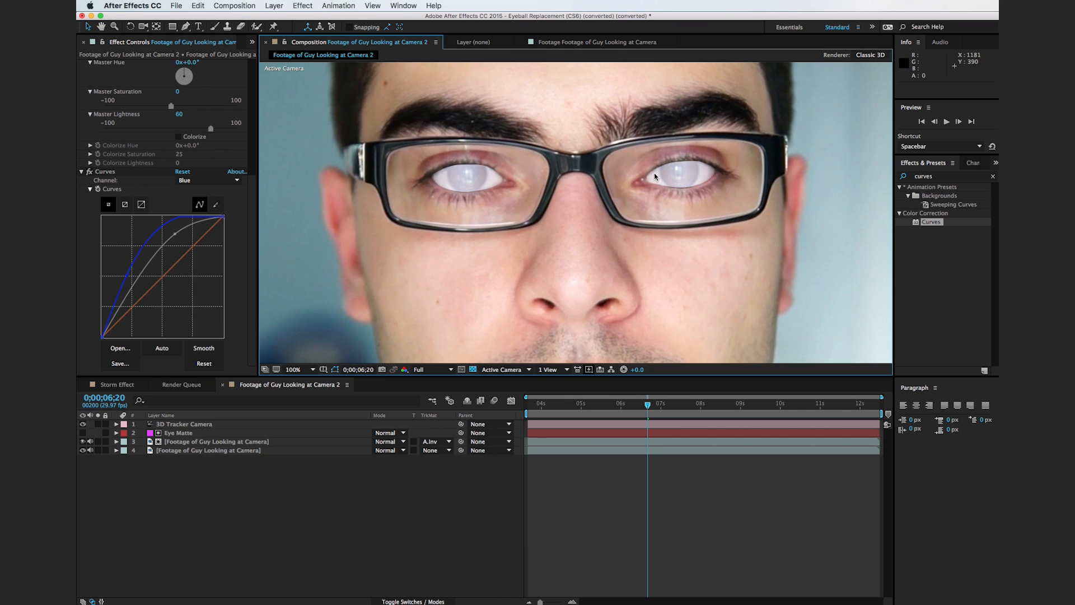
pyautogui.scroll(2, 682, 169)
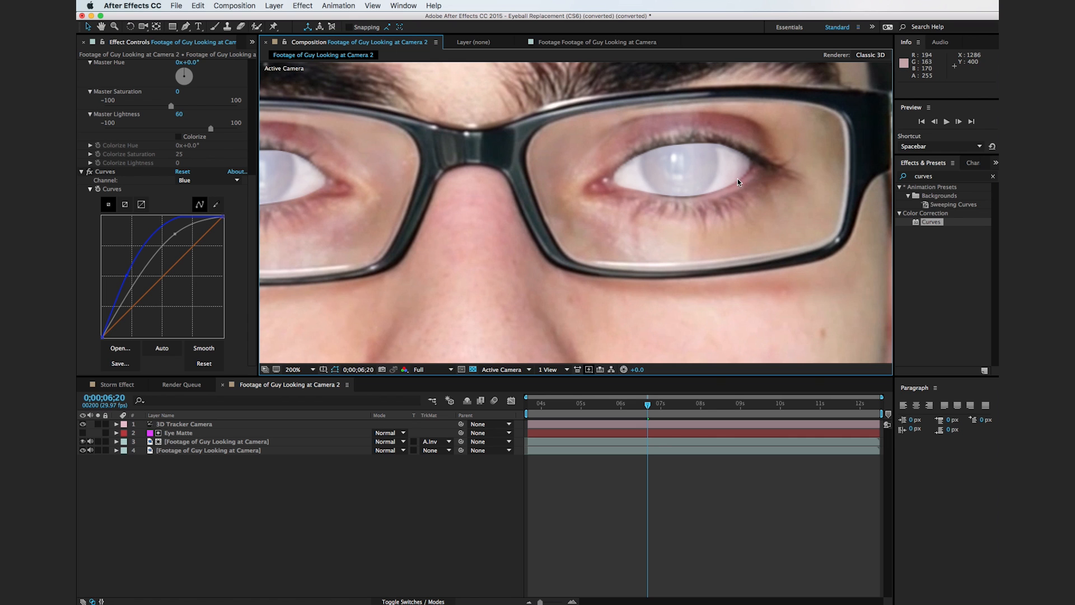
pyautogui.scroll(-4, 738, 179)
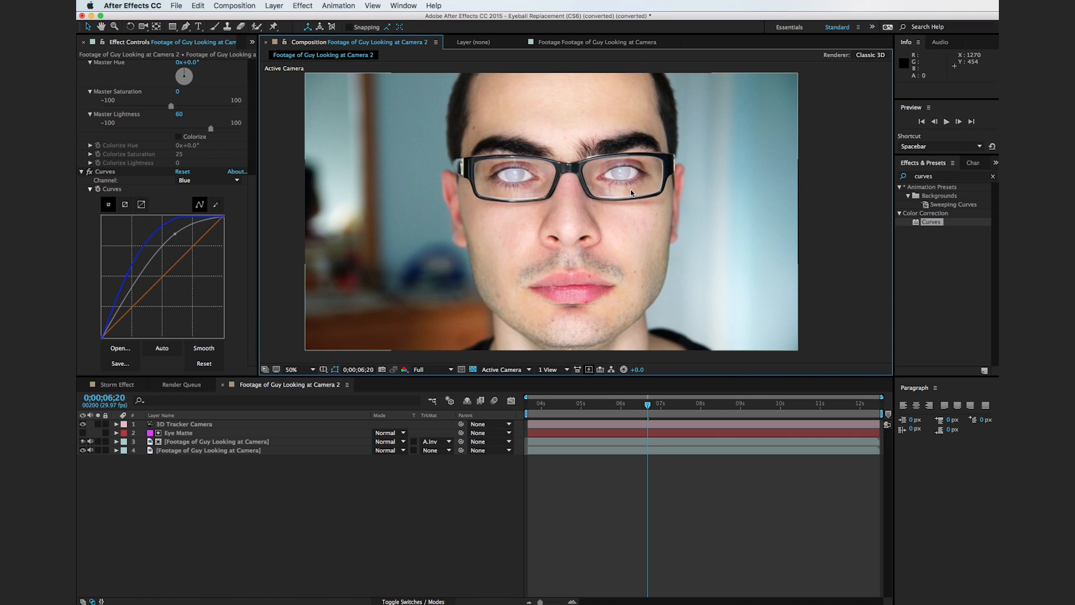
pyautogui.click(183, 434)
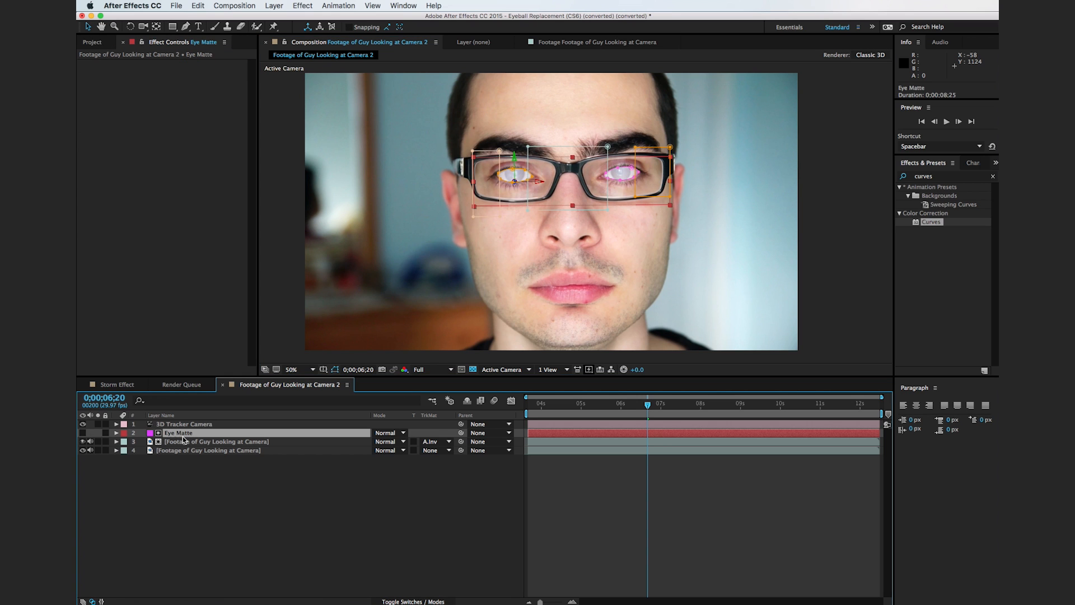
pyautogui.press('m')
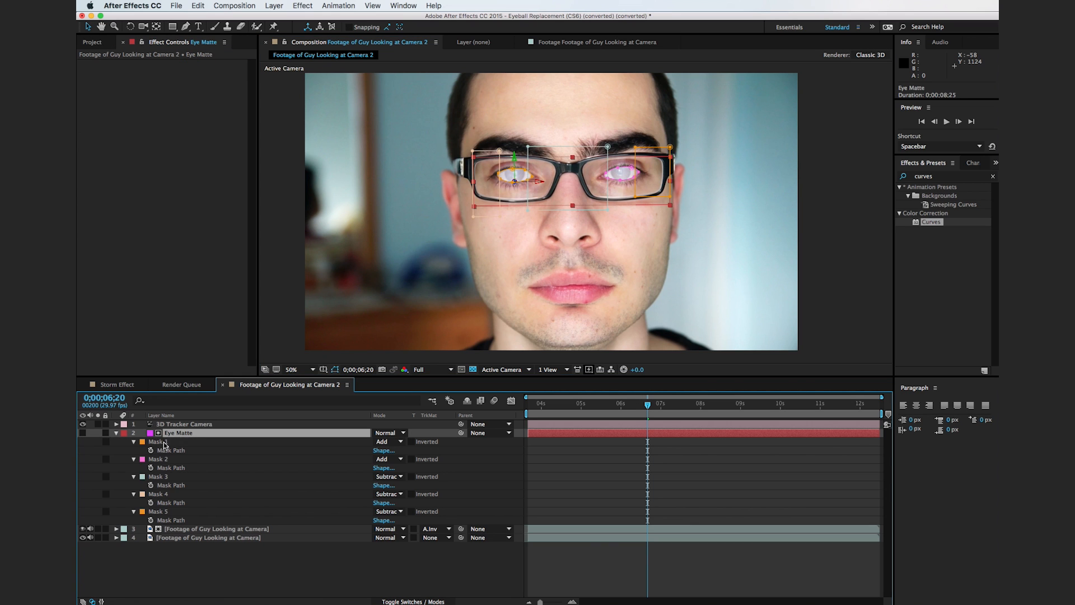
pyautogui.click(159, 442)
pyautogui.keyDown('shift'); pyautogui.click(162, 459); pyautogui.keyUp('shift')
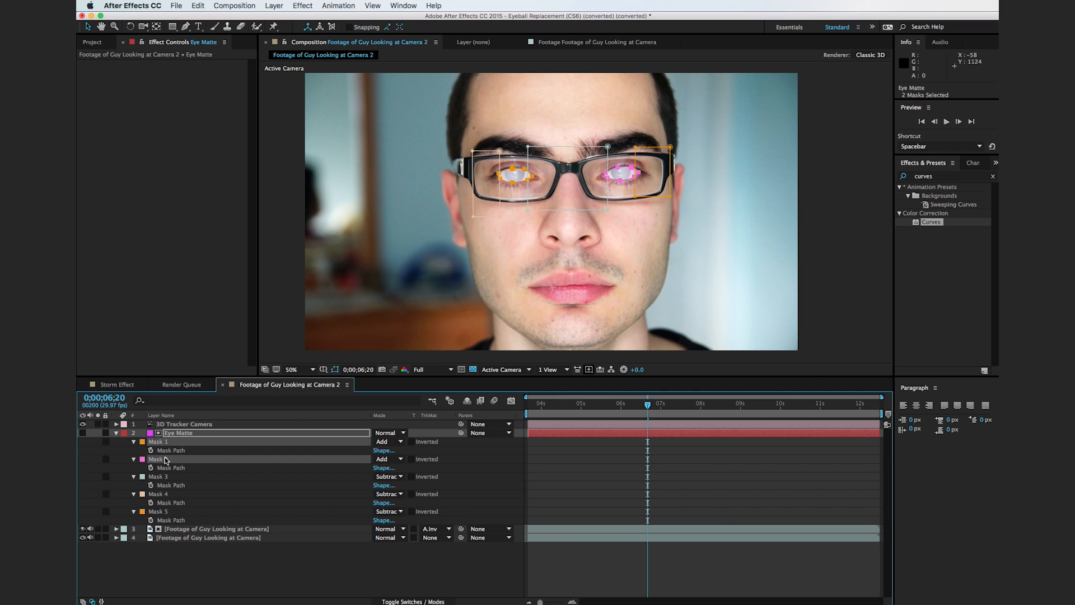
pyautogui.press('f')
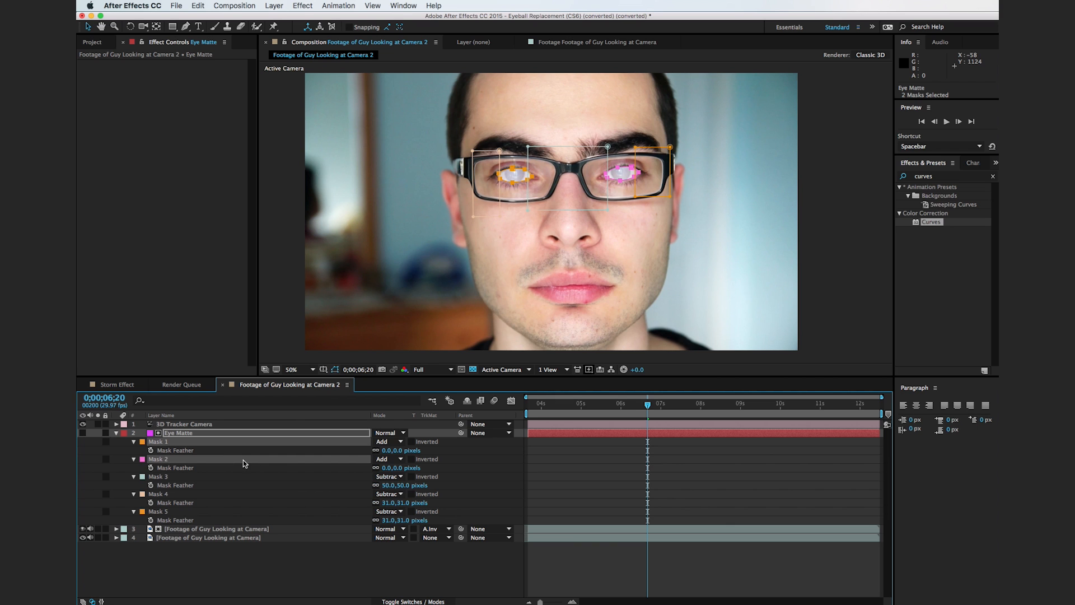
pyautogui.click(404, 472)
pyautogui.moveTo(398, 468); pyautogui.dragTo(400, 469)
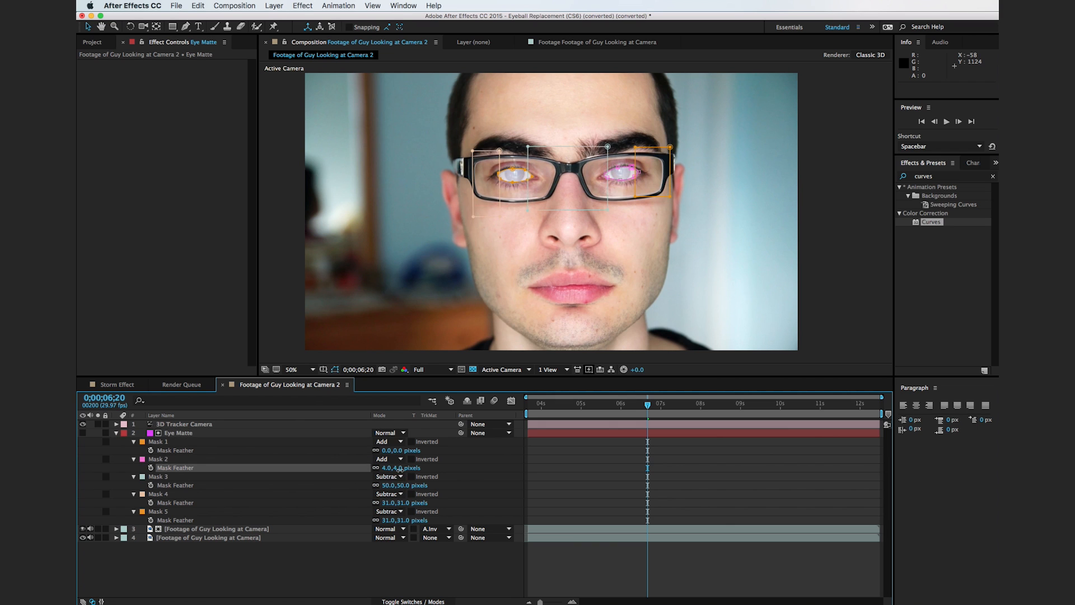
pyautogui.keyDown('shift'); pyautogui.click(239, 443); pyautogui.keyUp('shift')
pyautogui.moveTo(401, 451); pyautogui.dragTo(407, 451)
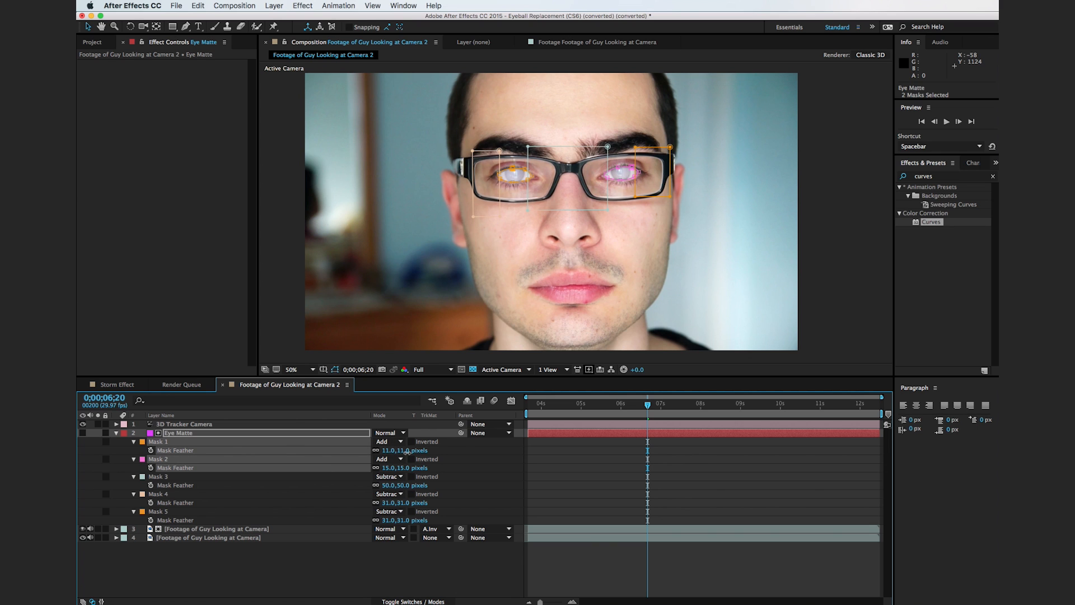
pyautogui.click(409, 468)
pyautogui.press('Return')
pyautogui.click(856, 308)
pyautogui.click(878, 312)
# Step: Adjust the upper and lower points of the Eye Matte layer's Mask 2 to fit the eyelid edges more closely
pyautogui.press('space')
pyautogui.moveTo(586, 274); pyautogui.dragTo(577, 316)
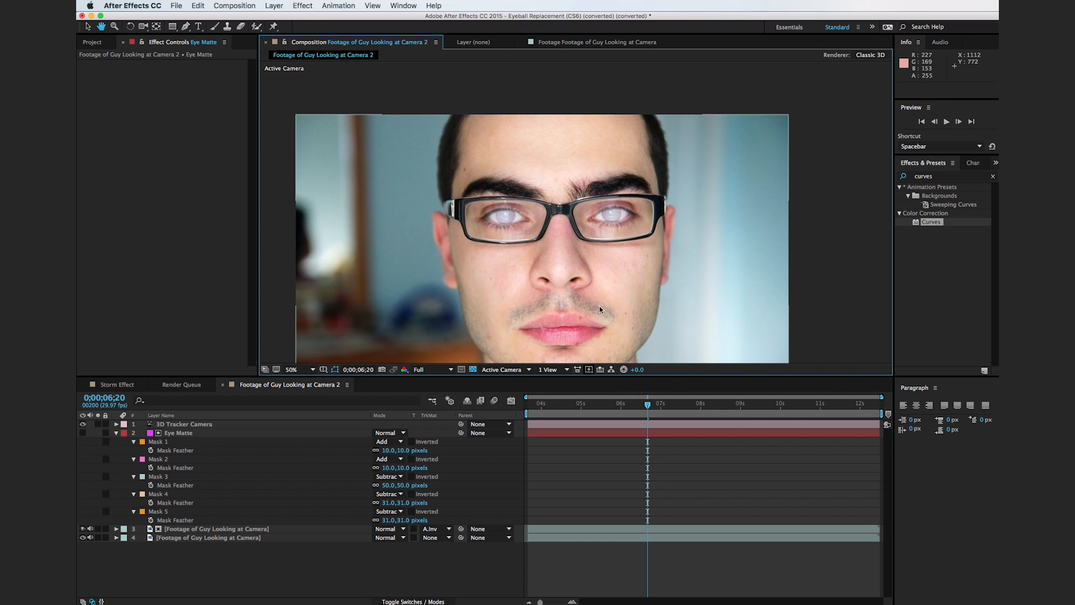
pyautogui.press('.')
pyautogui.press('.')
pyautogui.press('space')
pyautogui.moveTo(772, 254); pyautogui.dragTo(726, 257)
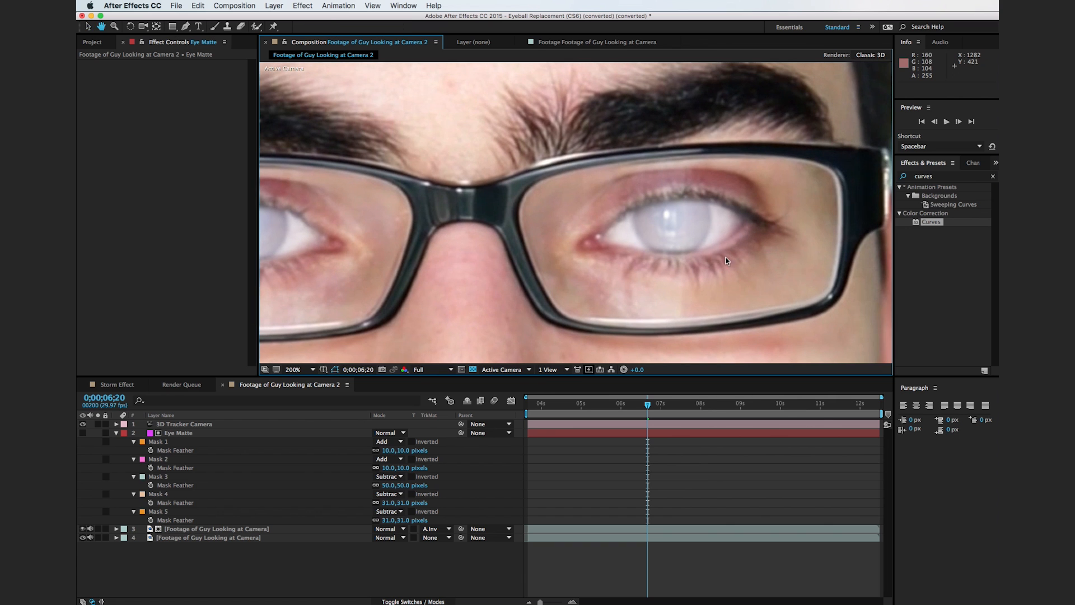
pyautogui.click(213, 441)
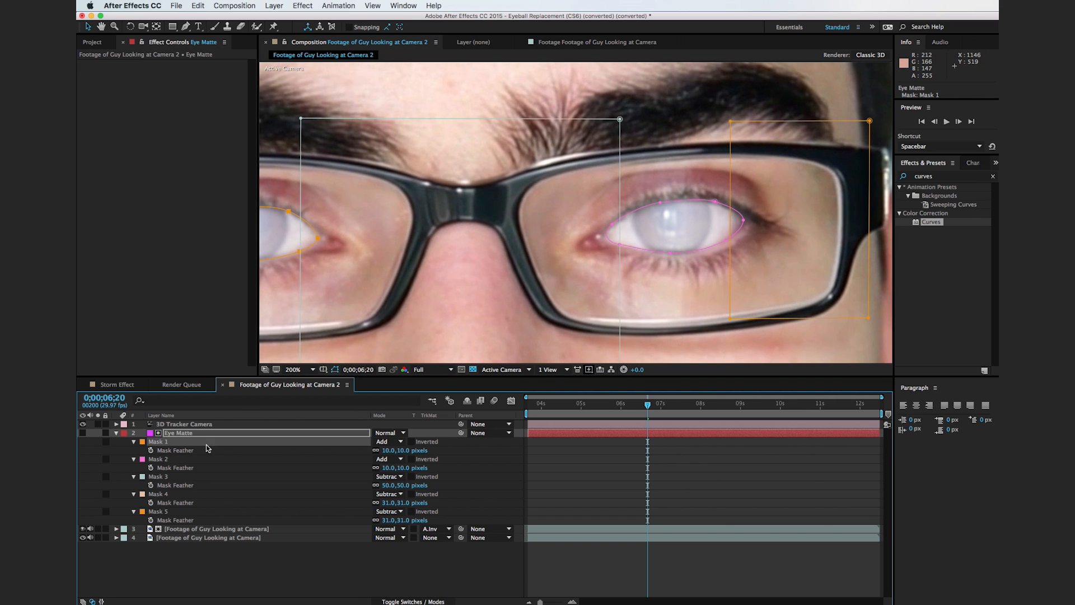
pyautogui.click(207, 458)
pyautogui.click(671, 254)
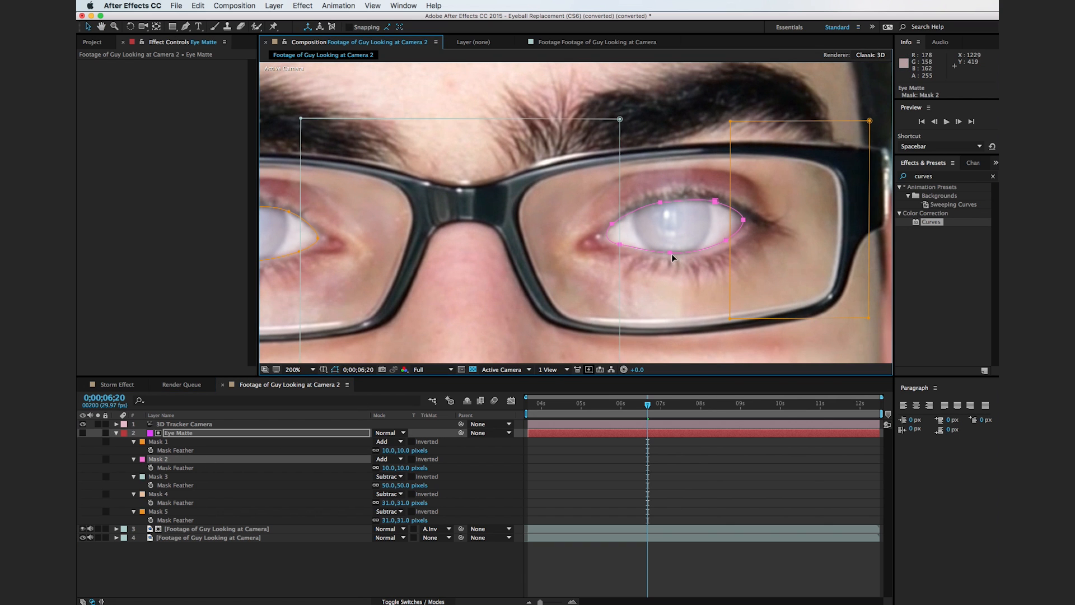
pyautogui.click(671, 253)
pyautogui.click(659, 200)
pyautogui.click(715, 200)
pyautogui.moveTo(716, 200); pyautogui.dragTo(719, 201)
# Step: Adjust the upper and lower points of the Eye Matte layer's Mask 1 to fit the other eye's lids
pyautogui.moveTo(498, 205); pyautogui.dragTo(715, 165)
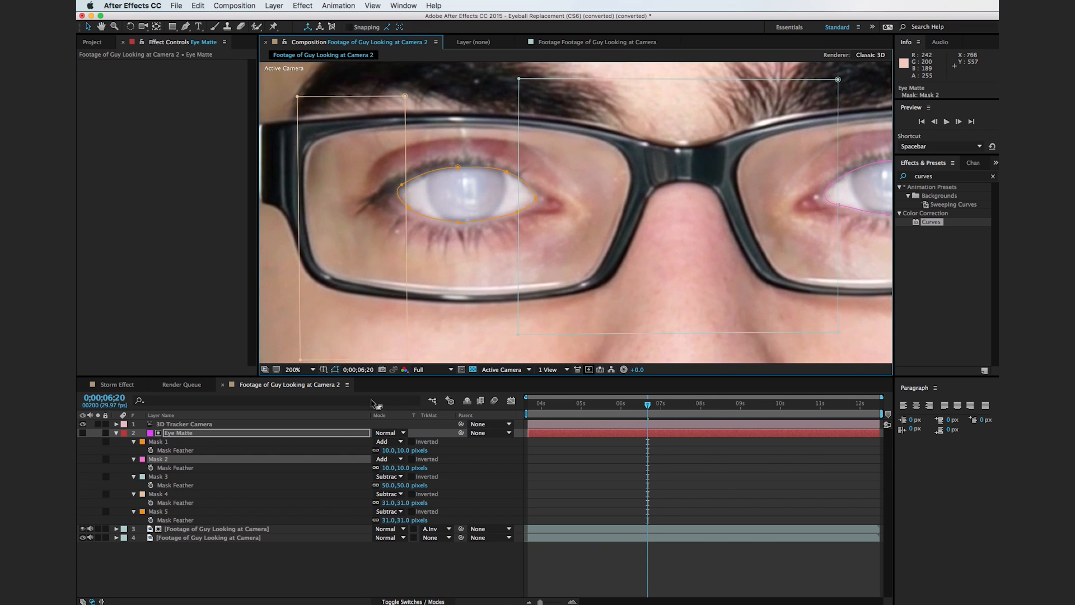
pyautogui.click(196, 442)
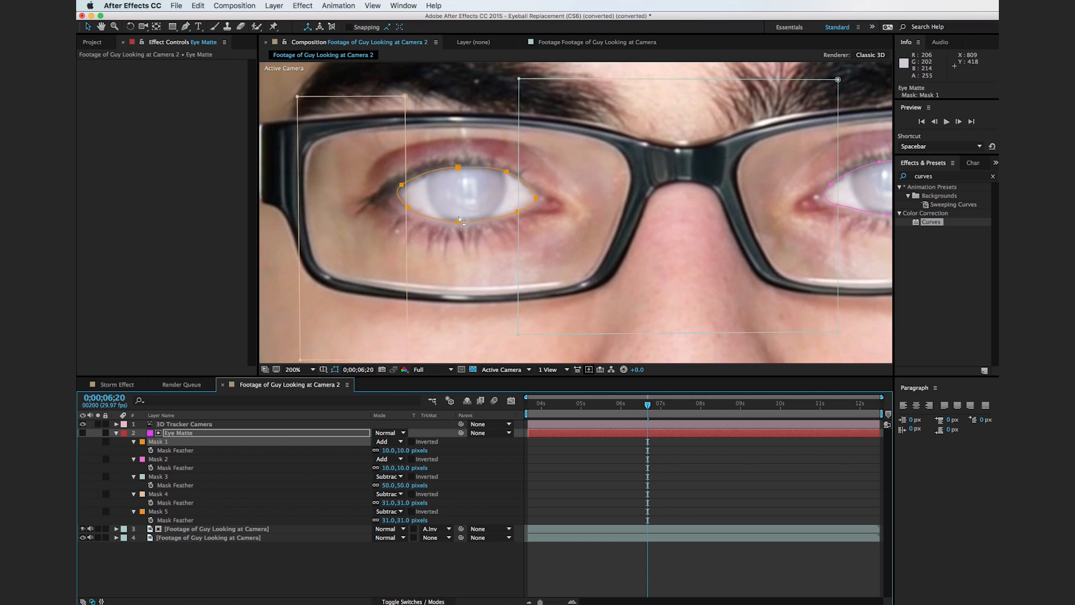
pyautogui.click(459, 223)
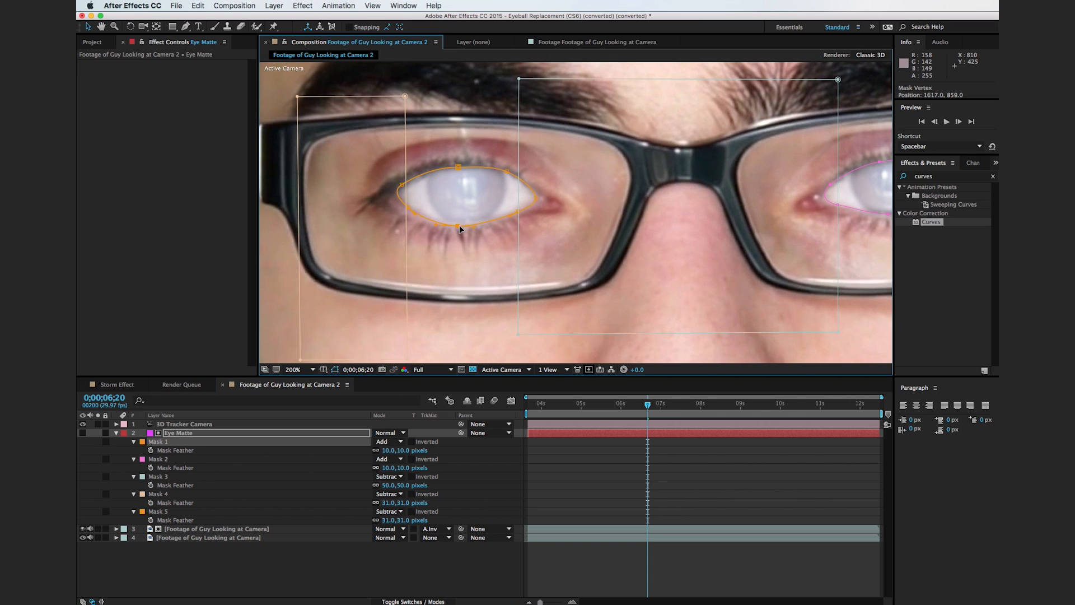
pyautogui.click(457, 167)
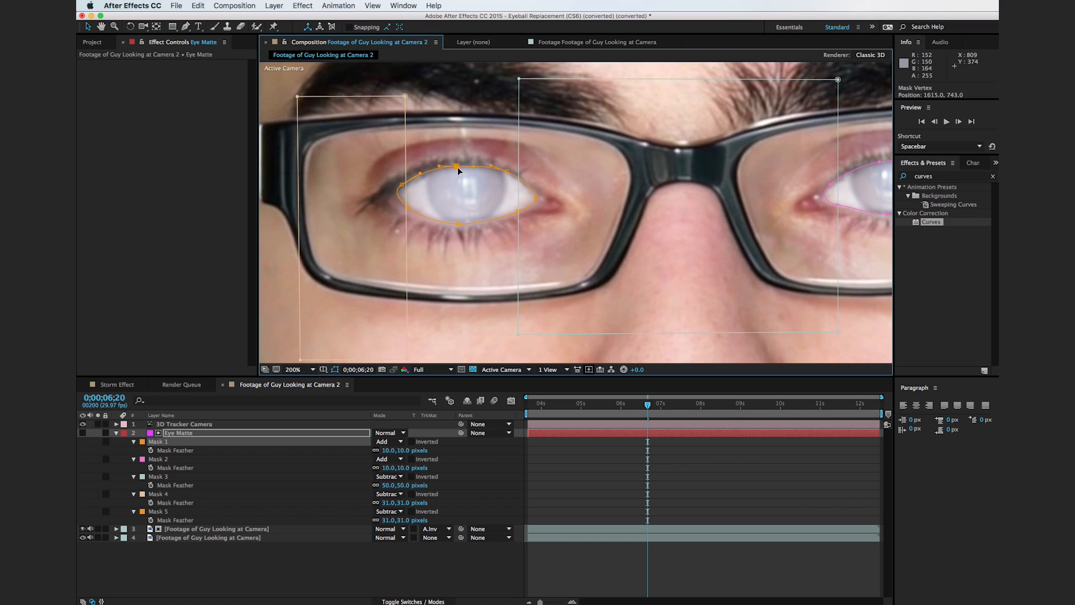
pyautogui.click(506, 173)
pyautogui.scroll(-2, 548, 206)
pyautogui.moveTo(605, 231); pyautogui.dragTo(580, 207)
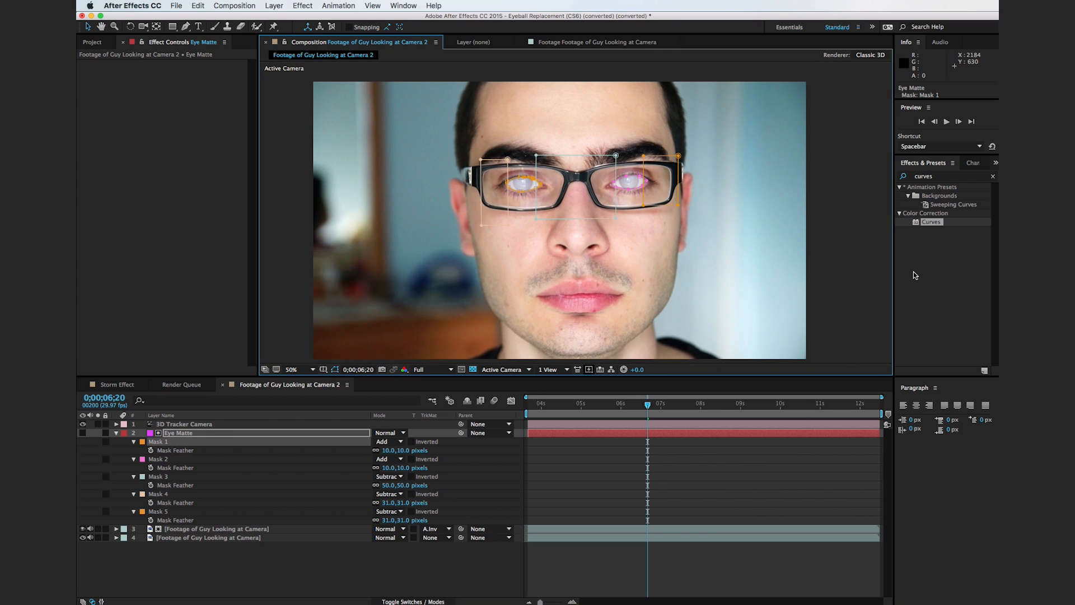
pyautogui.click(851, 301)
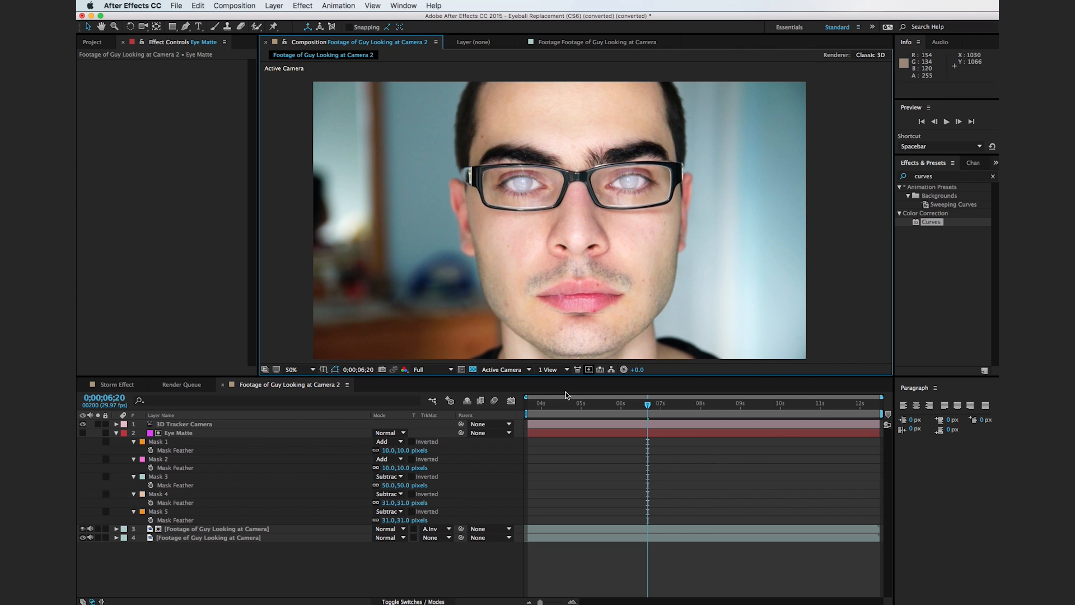
# Step: Check the eyes at a later frame, duplicate the Eye Matte layer and place the copy directly above the bottom footage layer
pyautogui.moveTo(648, 411); pyautogui.dragTo(754, 411)
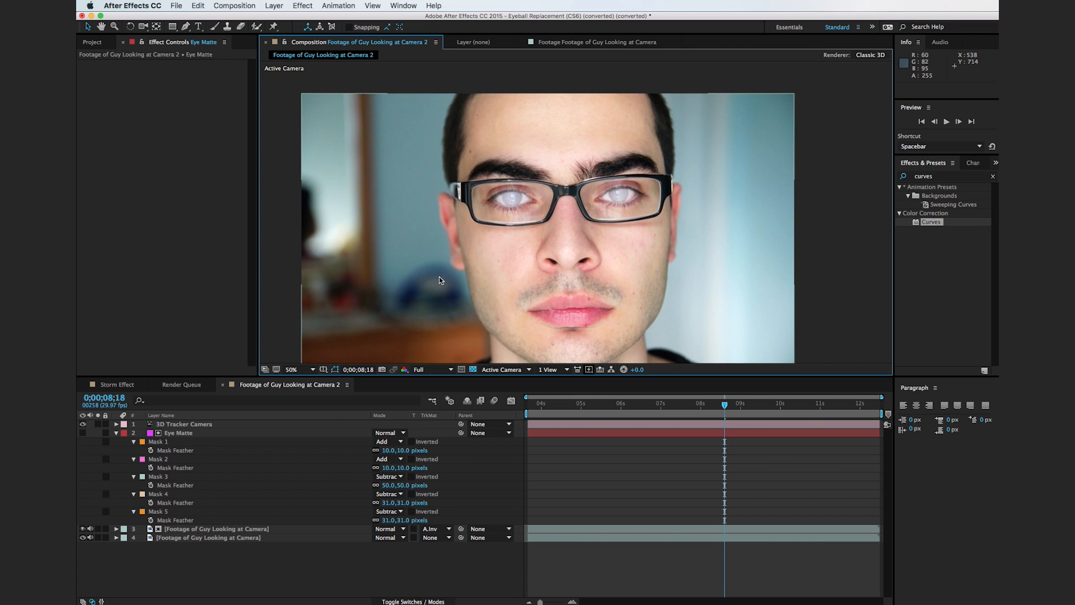
pyautogui.click(190, 435)
pyautogui.hotkey('ctrl', 'd')
pyautogui.moveTo(185, 434); pyautogui.dragTo(200, 541)
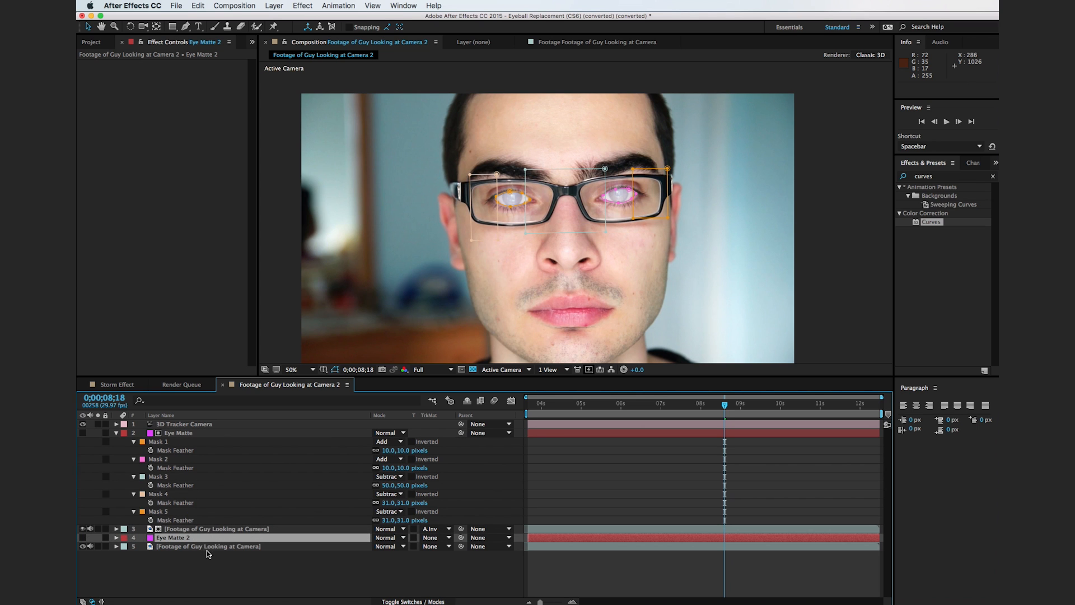
# Step: Delete Masks 3, 4 and 5 from the duplicated Eye Matte layer, keeping only the two eye masks
pyautogui.press('m')
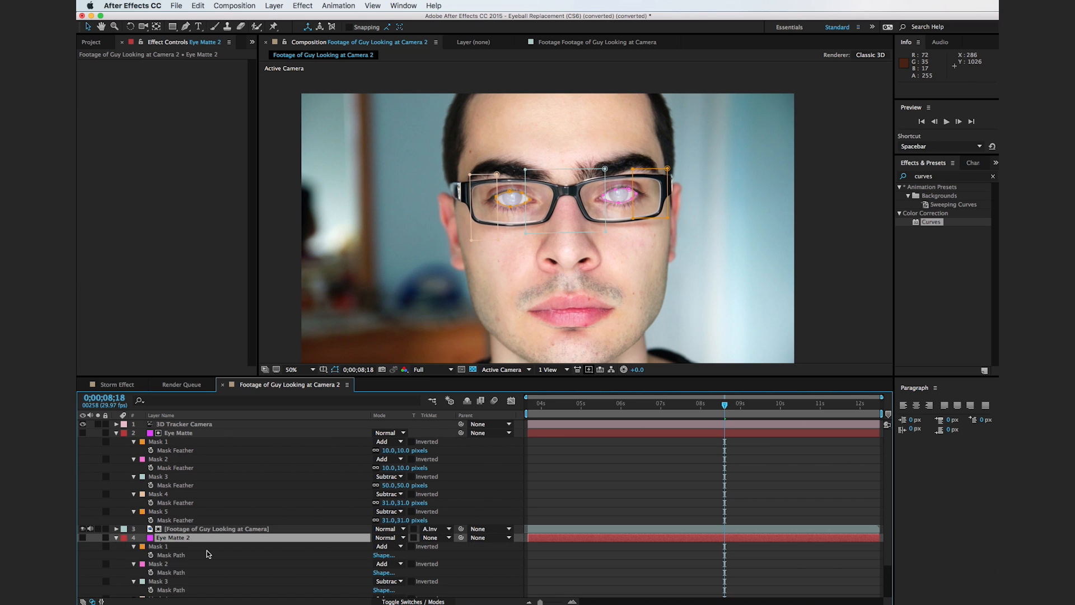
pyautogui.click(174, 548)
pyautogui.scroll(-2, 175, 549)
pyautogui.scroll(-2, 176, 552)
pyautogui.click(167, 544)
pyautogui.keyDown('shift'); pyautogui.click(166, 577); pyautogui.keyUp('shift')
pyautogui.press('Delete')
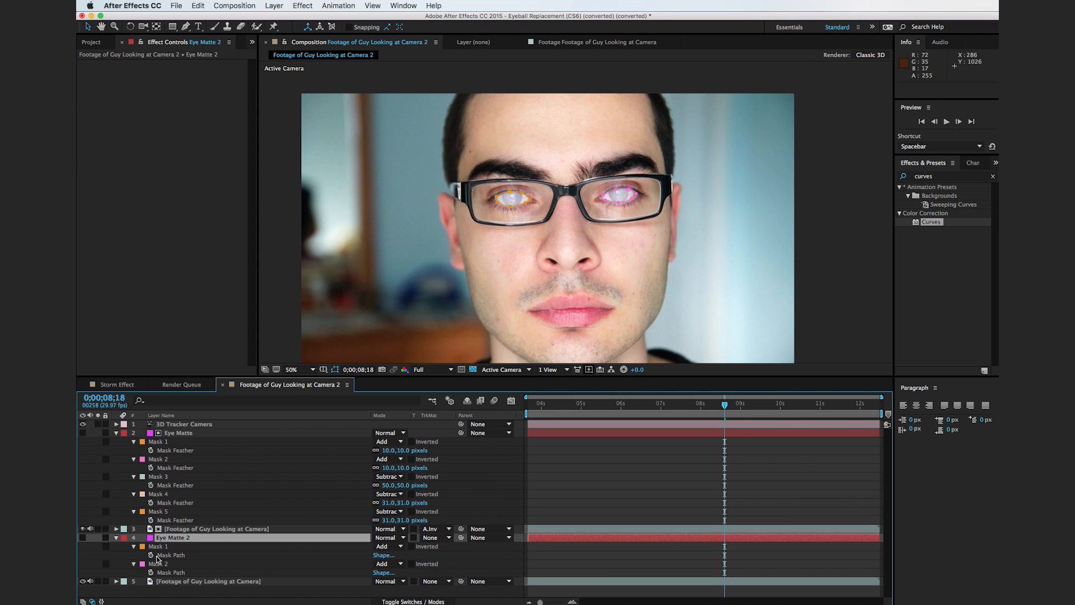
# Step: Make the duplicated Eye Matte layer visible, solo it and scrub through the timeline to check its tracking
pyautogui.click(82, 538)
pyautogui.click(98, 537)
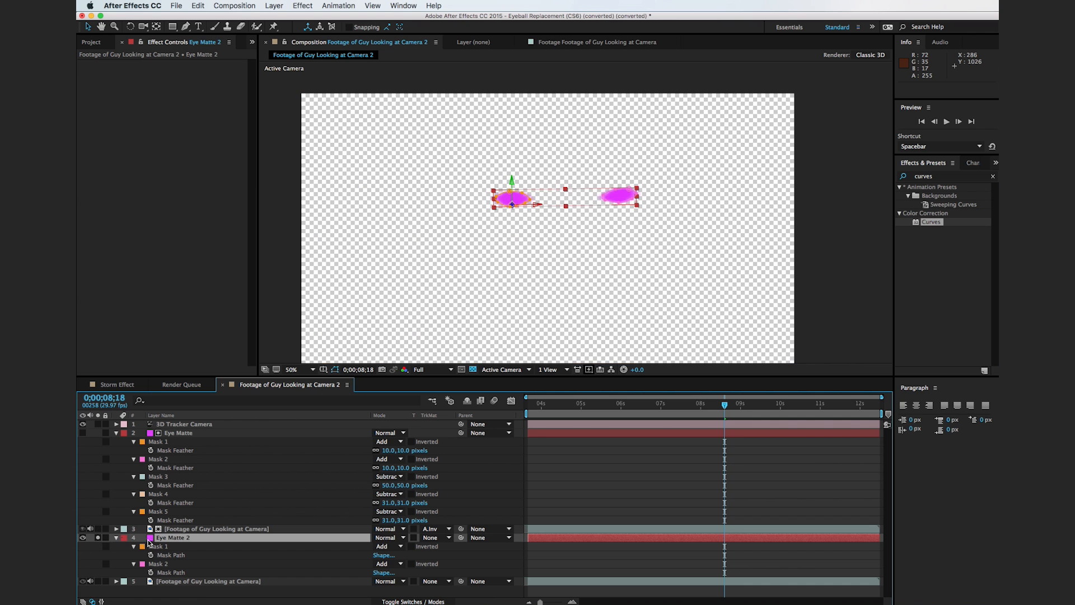
pyautogui.moveTo(600, 406); pyautogui.dragTo(573, 438)
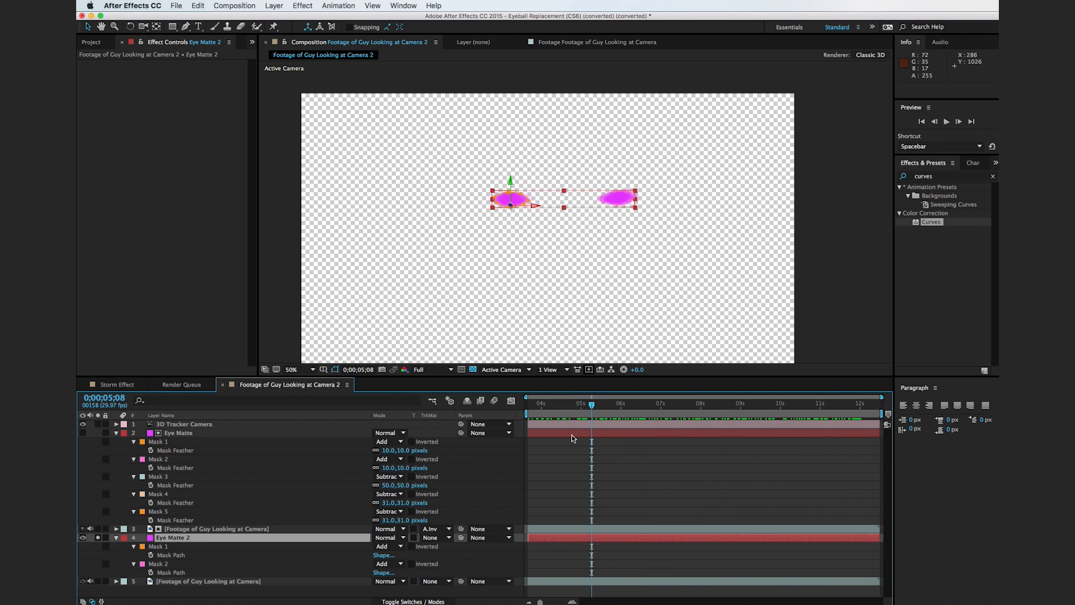
# Step: Set Mask 1 and Mask 2 of the duplicated matte to Subtract and scrub to check the inverted shape
pyautogui.click(159, 547)
pyautogui.keyDown('shift'); pyautogui.click(164, 563); pyautogui.keyUp('shift')
pyautogui.click(384, 564)
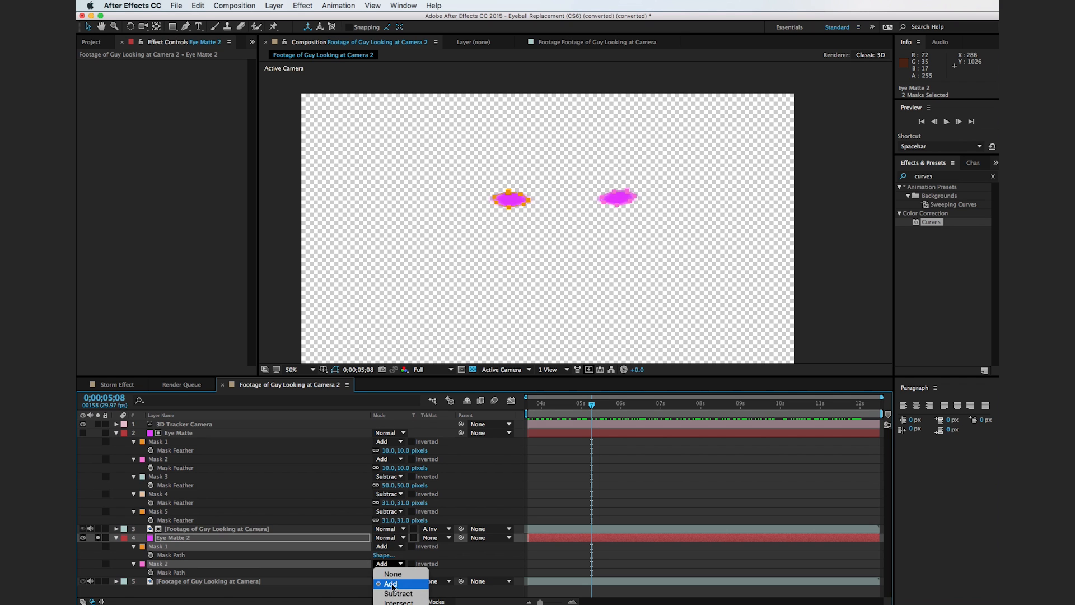
pyautogui.click(397, 594)
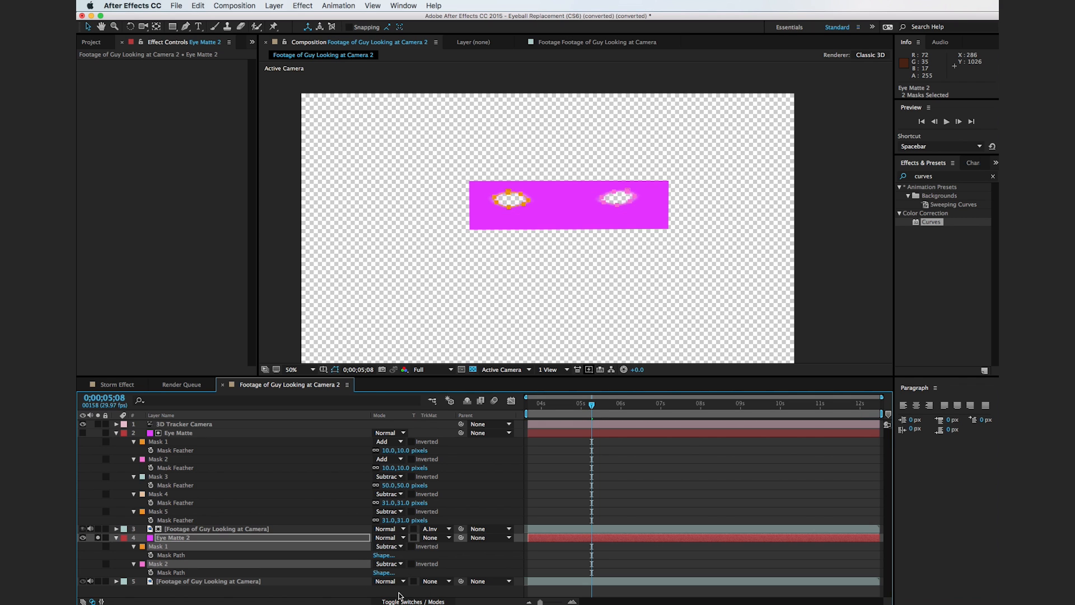
pyautogui.click(484, 554)
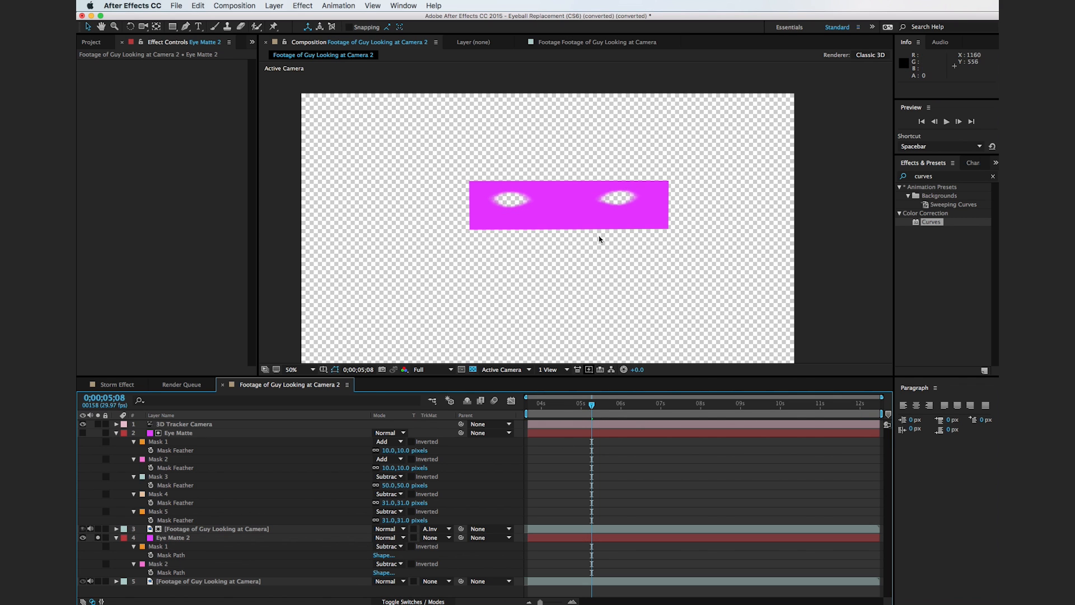
pyautogui.moveTo(546, 403); pyautogui.dragTo(690, 416)
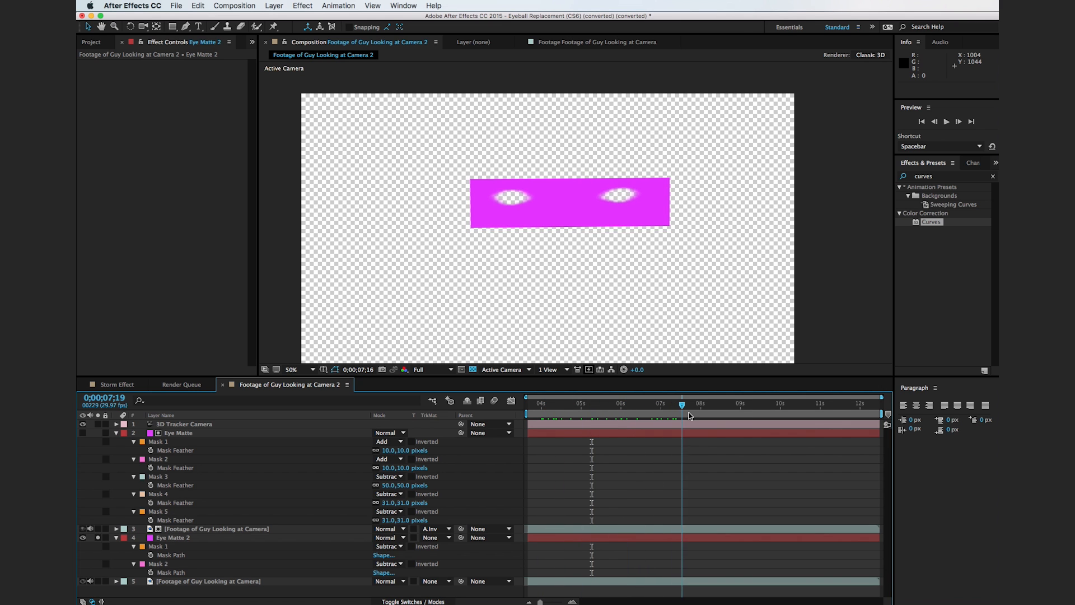
# Step: Turn off solo for the duplicated matte and examine its coloured rim around the eye up close
pyautogui.click(98, 537)
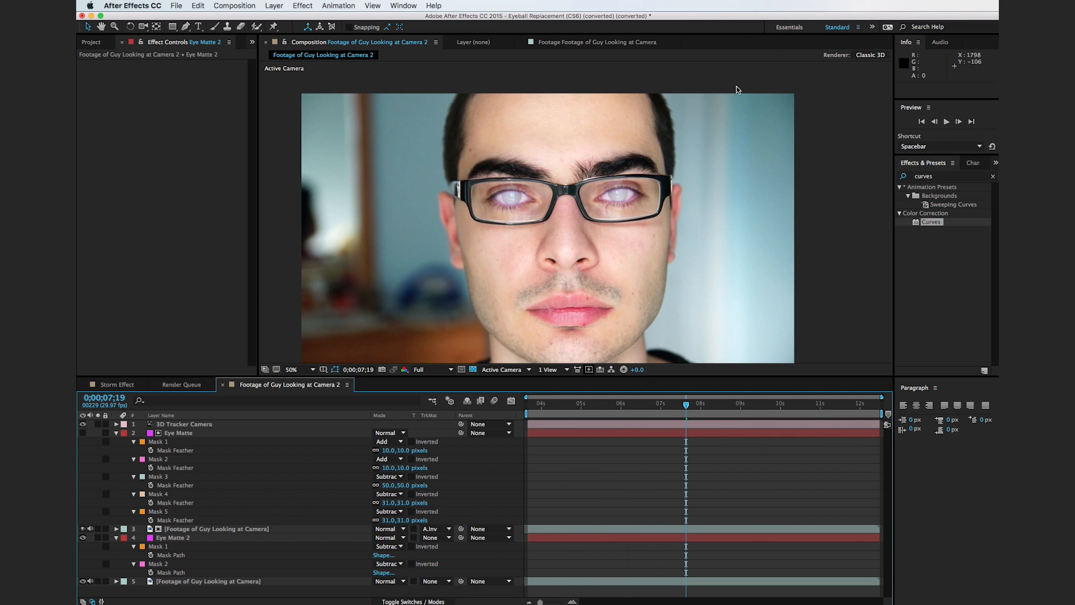
pyautogui.scroll(6, 644, 157)
pyautogui.scroll(-10, 644, 157)
pyautogui.hscroll(5, 644, 156)
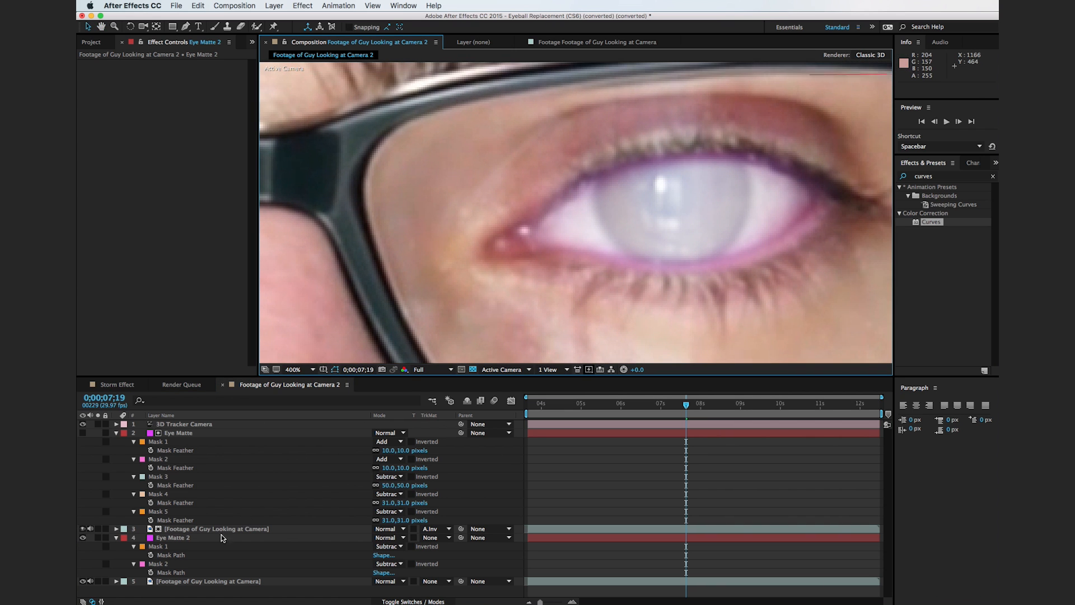
# Step: Rename the Eye Matte 2 layer as Eye Shadow
pyautogui.click(183, 538)
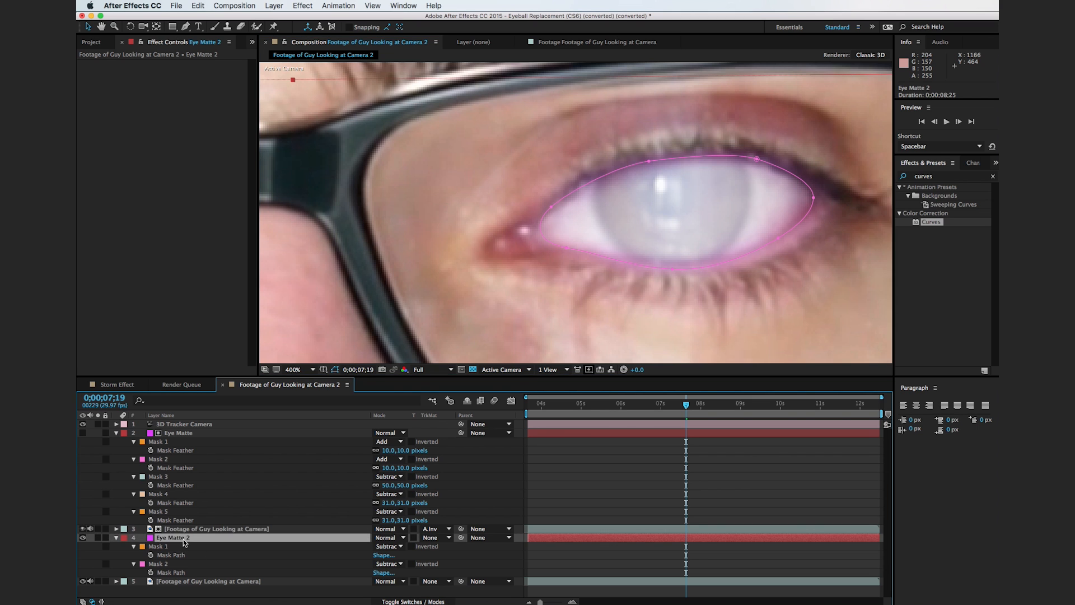
pyautogui.press('Return')
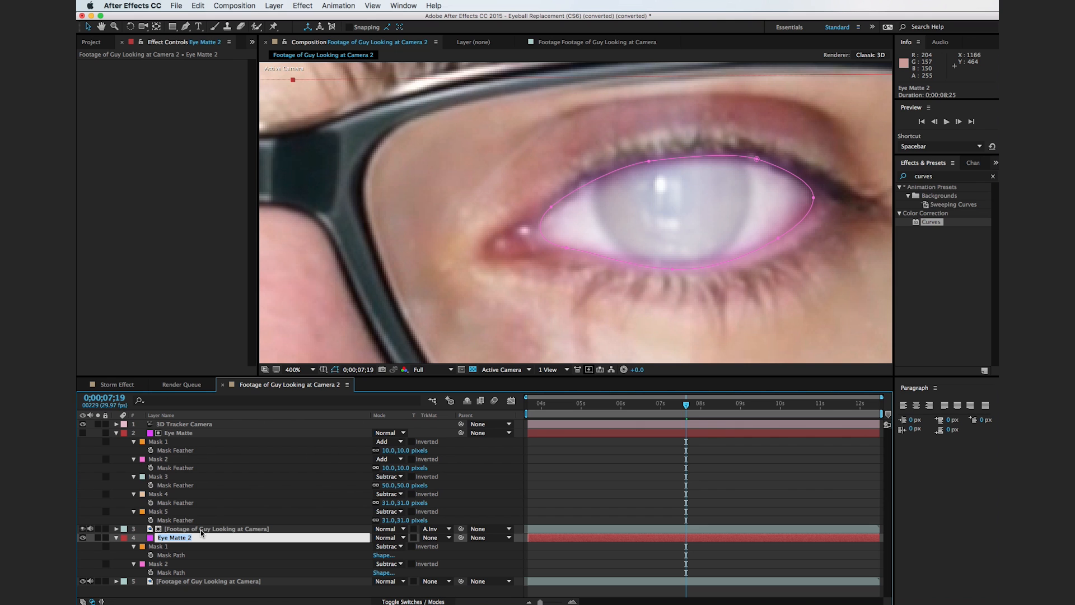
pyautogui.write('Eye Shadow')
pyautogui.scroll(-8, 486, 190)
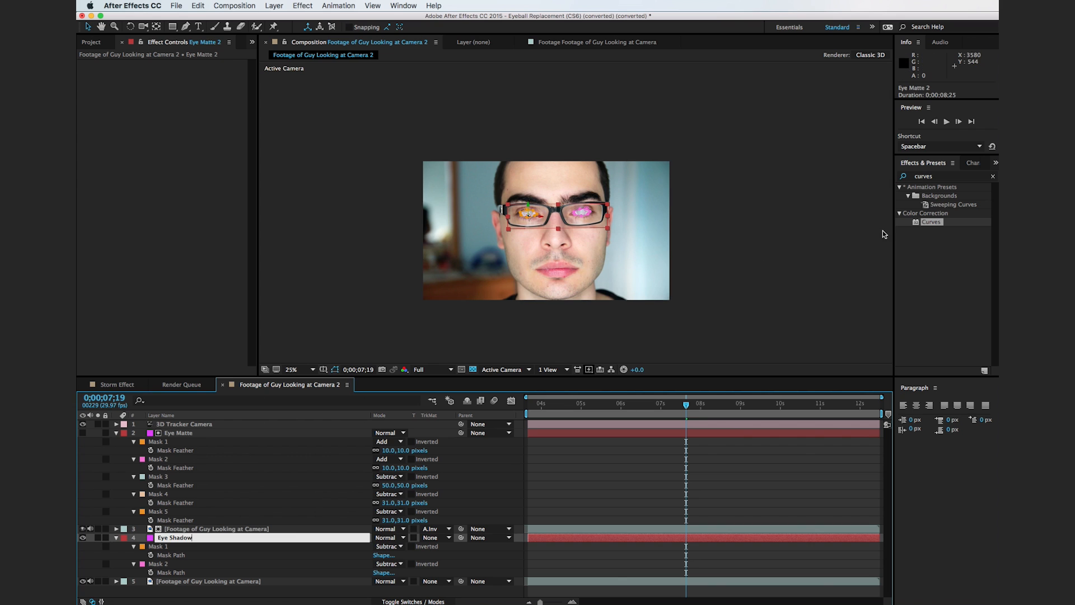
pyautogui.press('Return')
pyautogui.scroll(6, 722, 227)
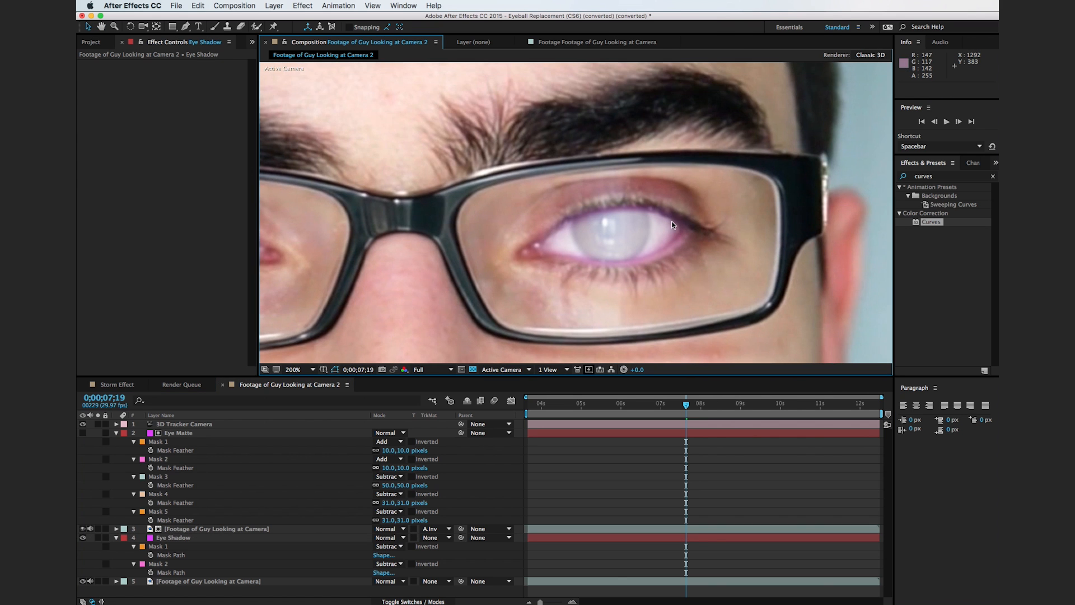
# Step: Recolour the Eye Shadow layer's solid to a dark, muted blue of about #273855, creating it as a new solid
pyautogui.scroll(2, 673, 224)
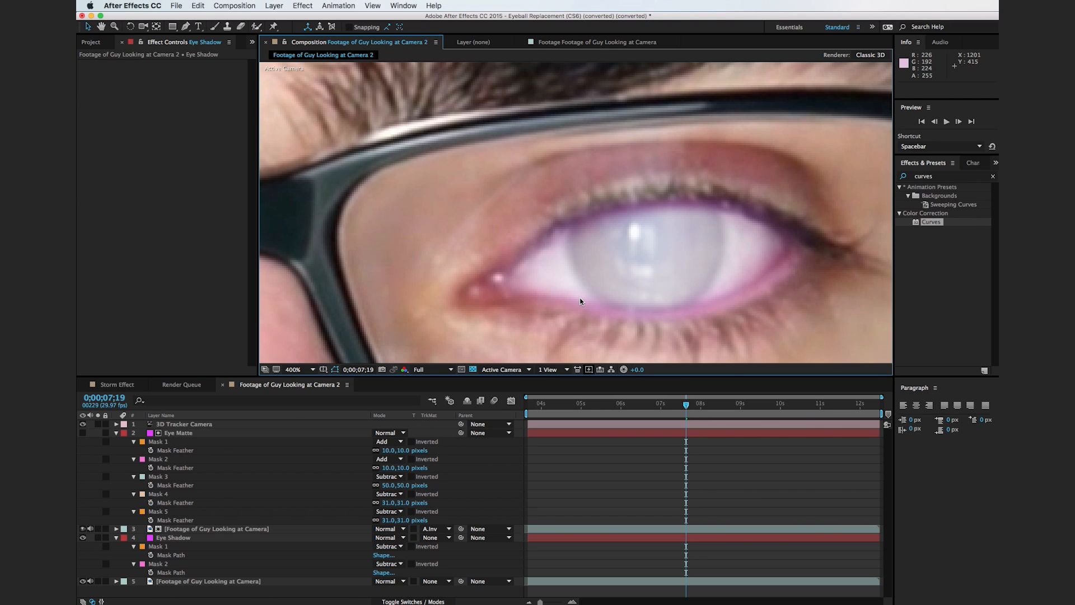
pyautogui.click(196, 530)
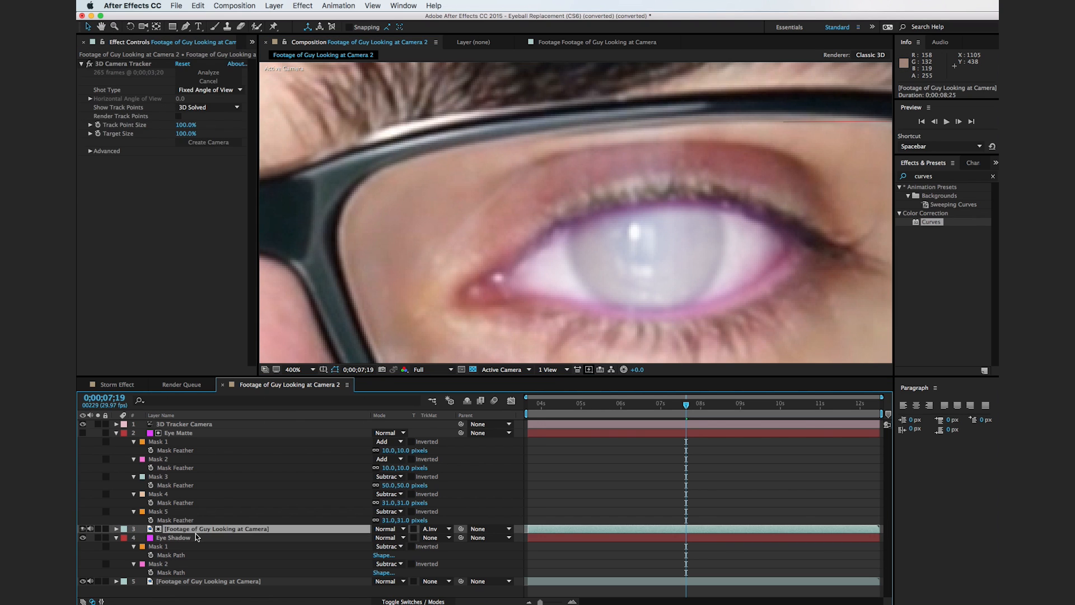
pyautogui.click(173, 539)
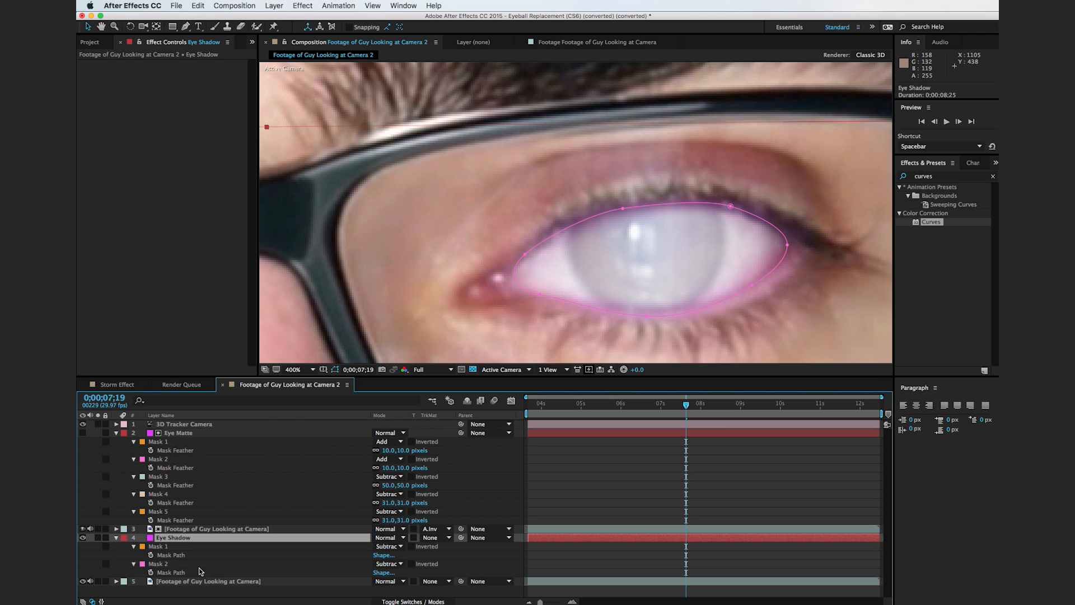
pyautogui.press('super+shift+y')
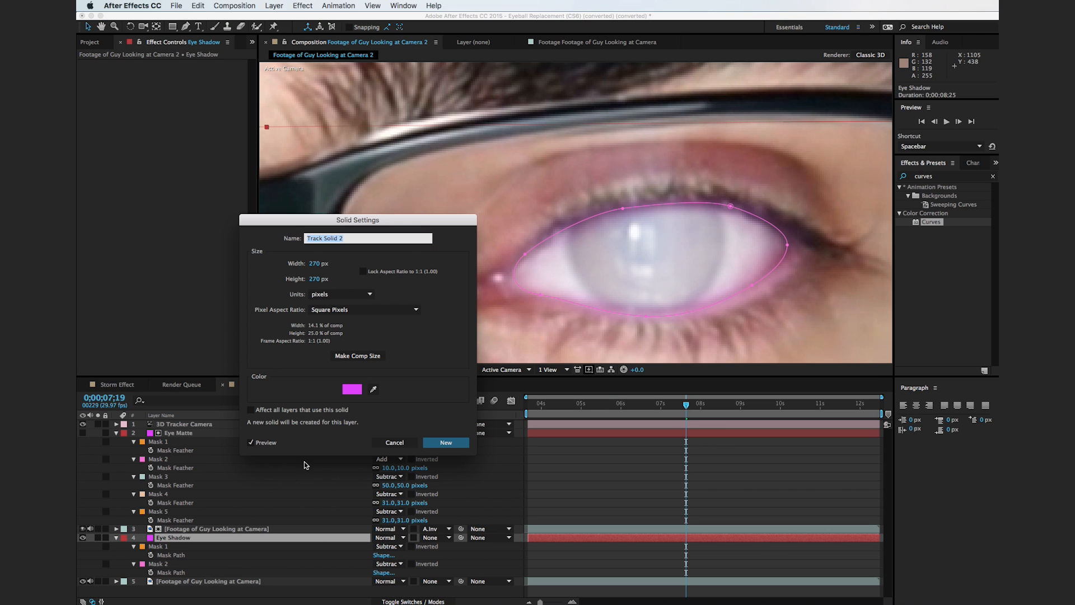
pyautogui.click(352, 389)
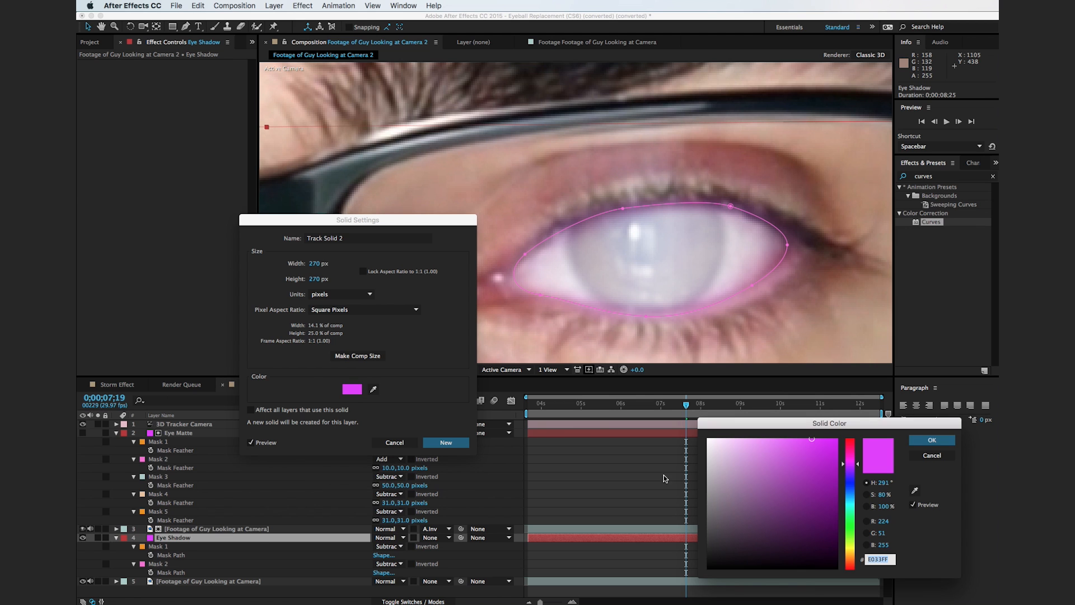
pyautogui.moveTo(850, 482); pyautogui.dragTo(849, 492)
pyautogui.click(785, 528)
pyautogui.moveTo(785, 529); pyautogui.dragTo(777, 526)
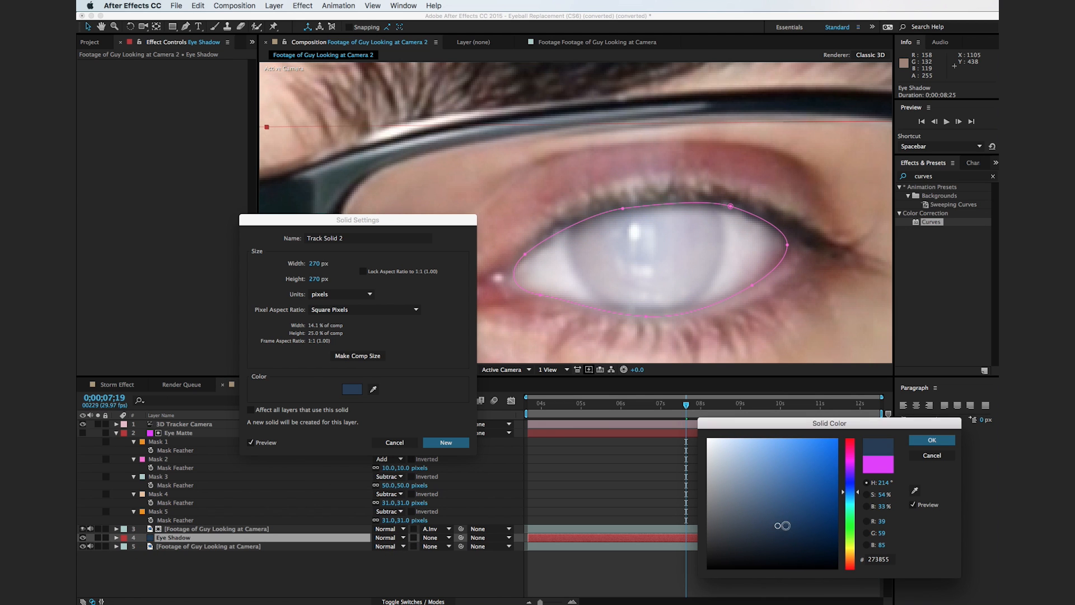
pyautogui.click(932, 439)
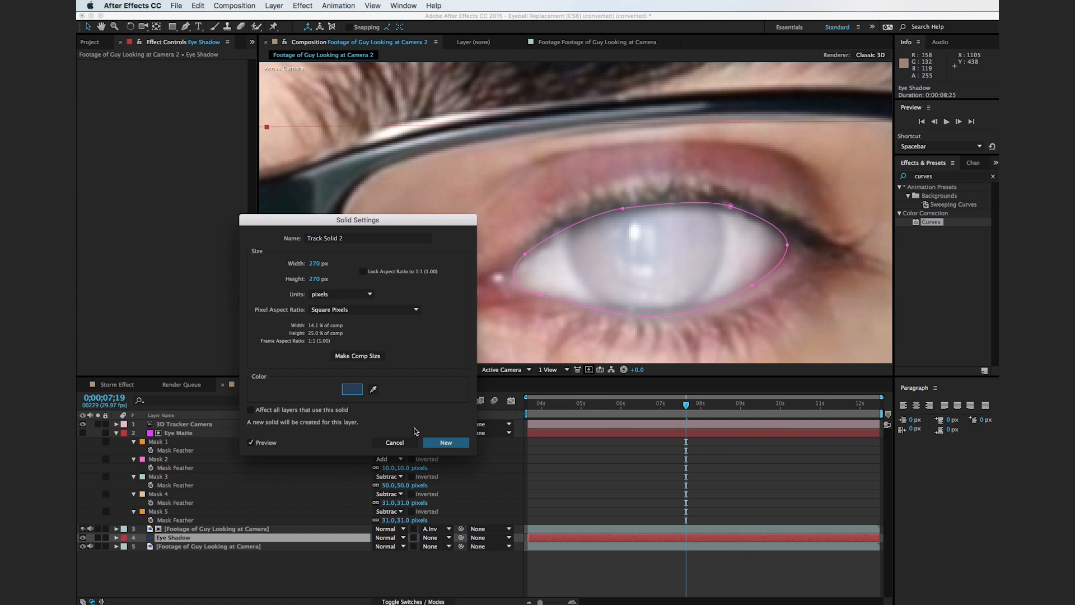
pyautogui.click(446, 442)
# Step: Reshape the upper edge and outer corner of the Eye Shadow layer's Mask 2 by nudging its vertices slightly down along the eyelid
pyautogui.scroll(-5, 529, 301)
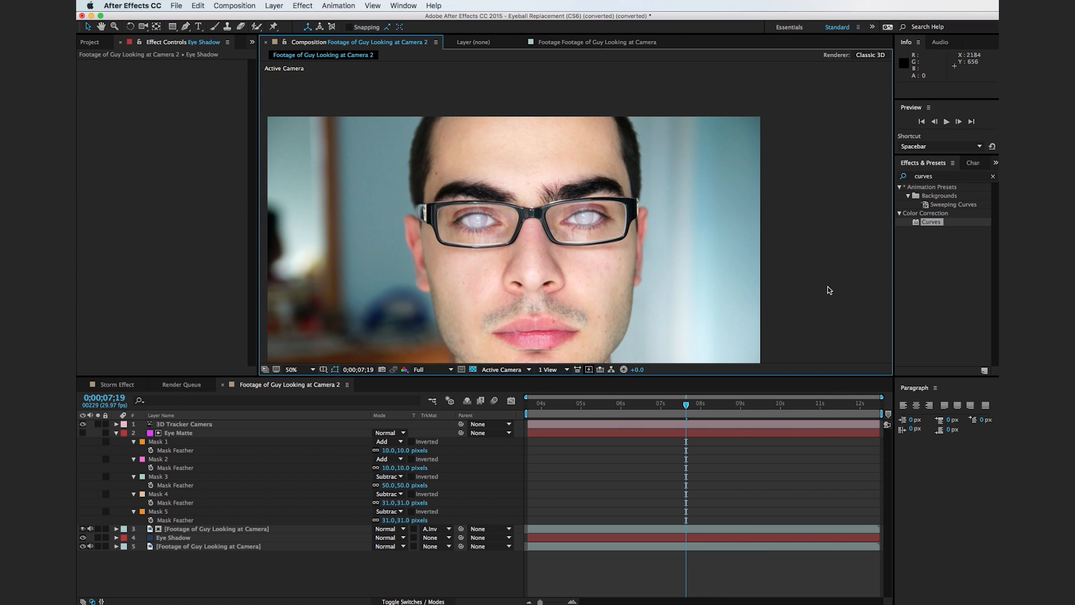
pyautogui.scroll(3, 565, 308)
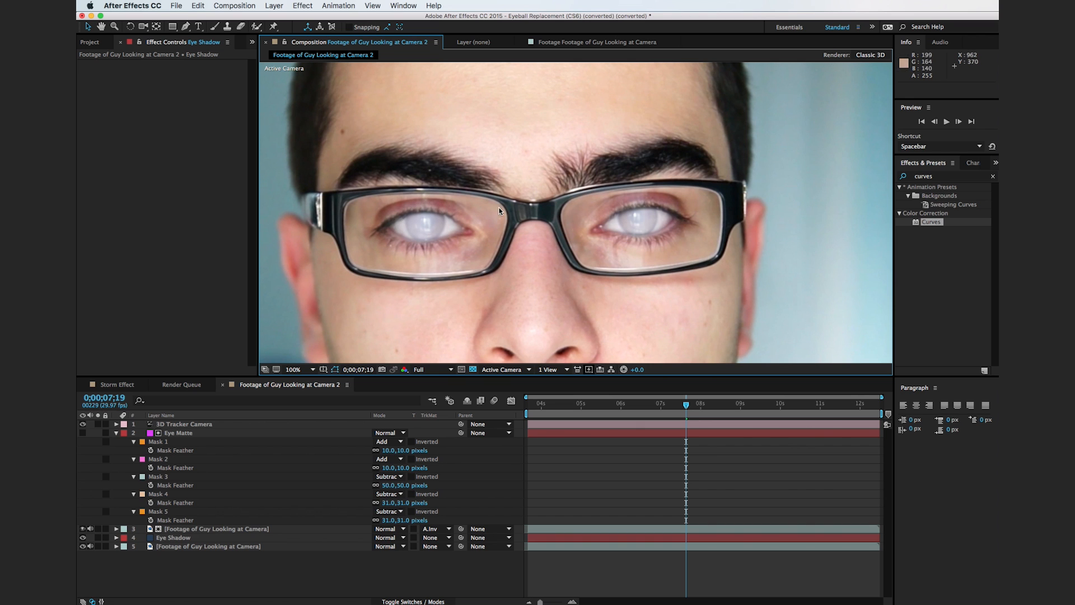
pyautogui.scroll(1, 571, 222)
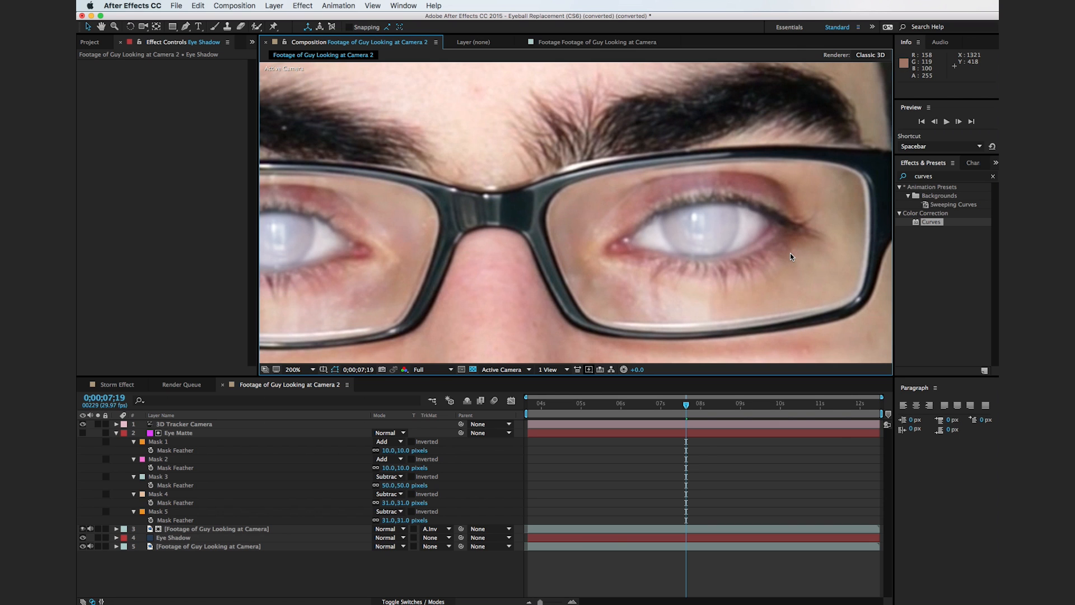
pyautogui.scroll(2, 791, 253)
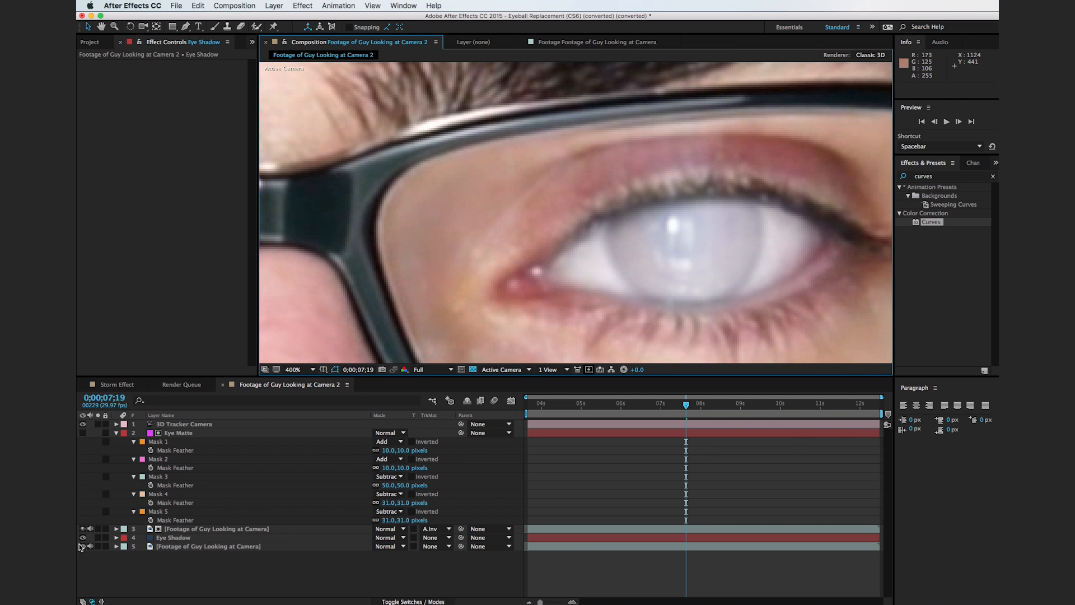
pyautogui.click(191, 539)
pyautogui.press('m')
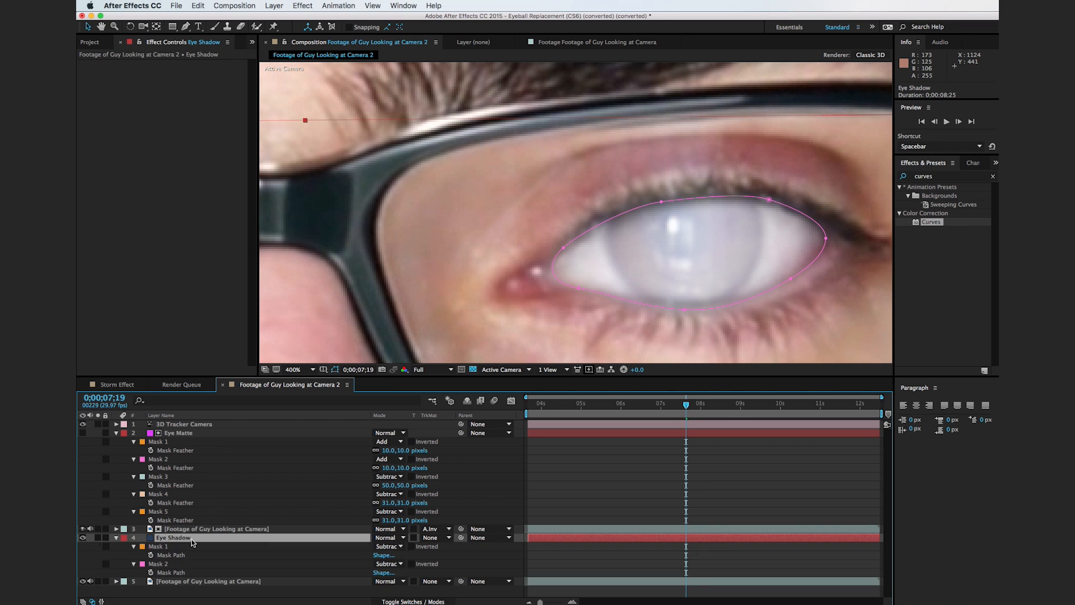
pyautogui.click(183, 547)
pyautogui.click(170, 564)
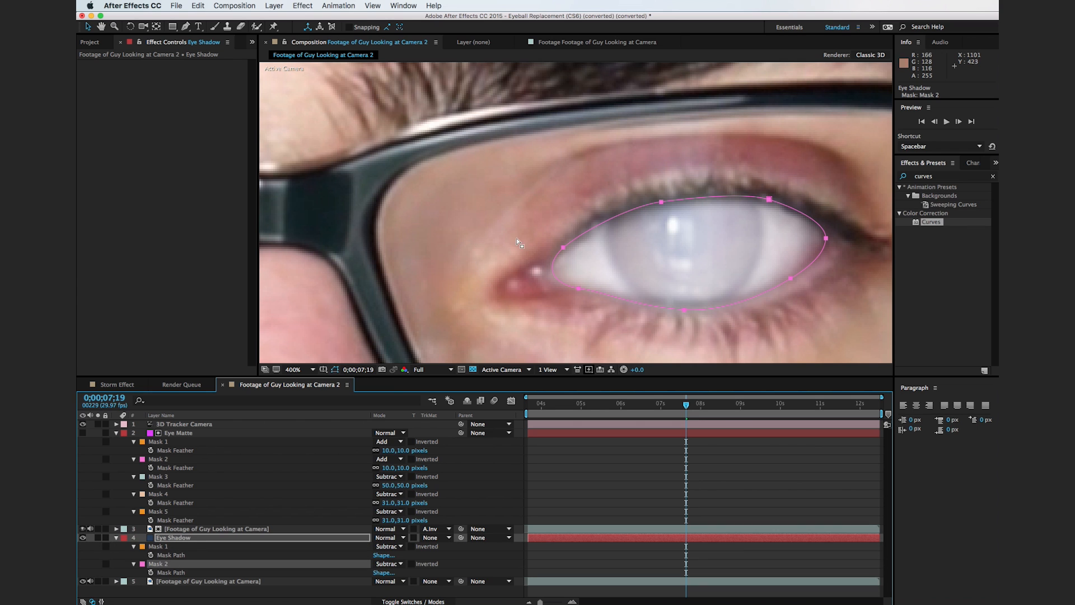
pyautogui.moveTo(723, 158); pyautogui.dragTo(786, 202)
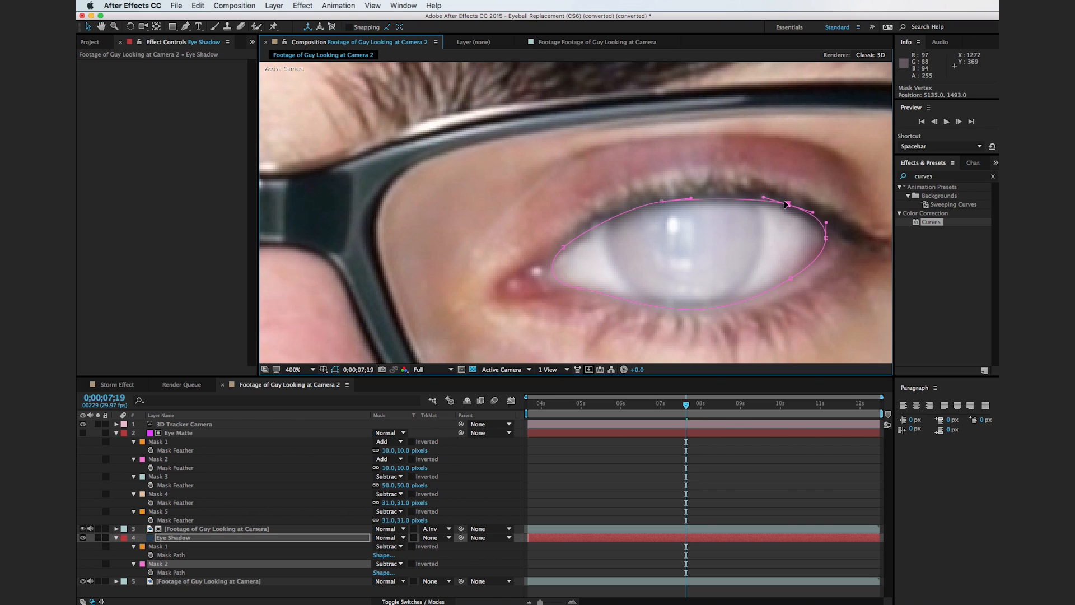
pyautogui.moveTo(661, 204); pyautogui.dragTo(665, 203)
pyautogui.moveTo(827, 239); pyautogui.dragTo(827, 243)
pyautogui.moveTo(789, 205); pyautogui.dragTo(789, 207)
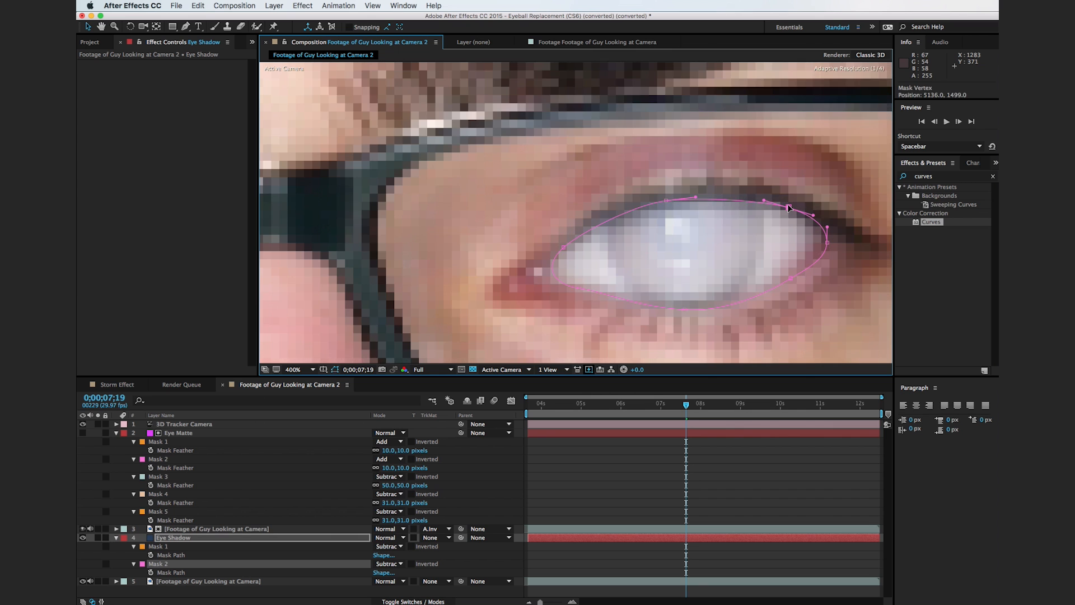
pyautogui.moveTo(789, 207); pyautogui.dragTo(788, 211)
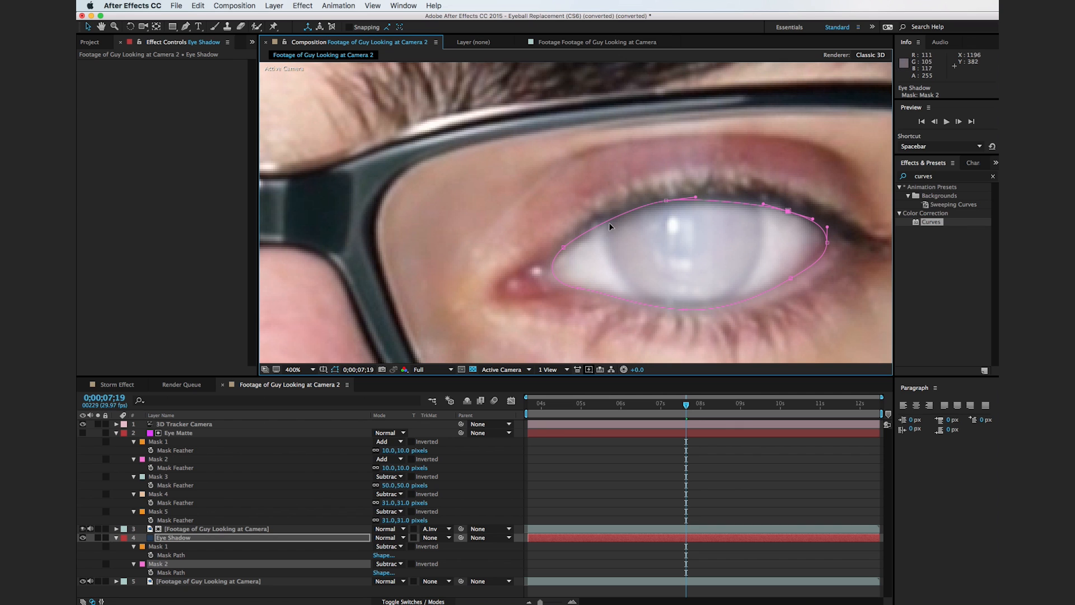
pyautogui.moveTo(789, 211); pyautogui.dragTo(789, 206)
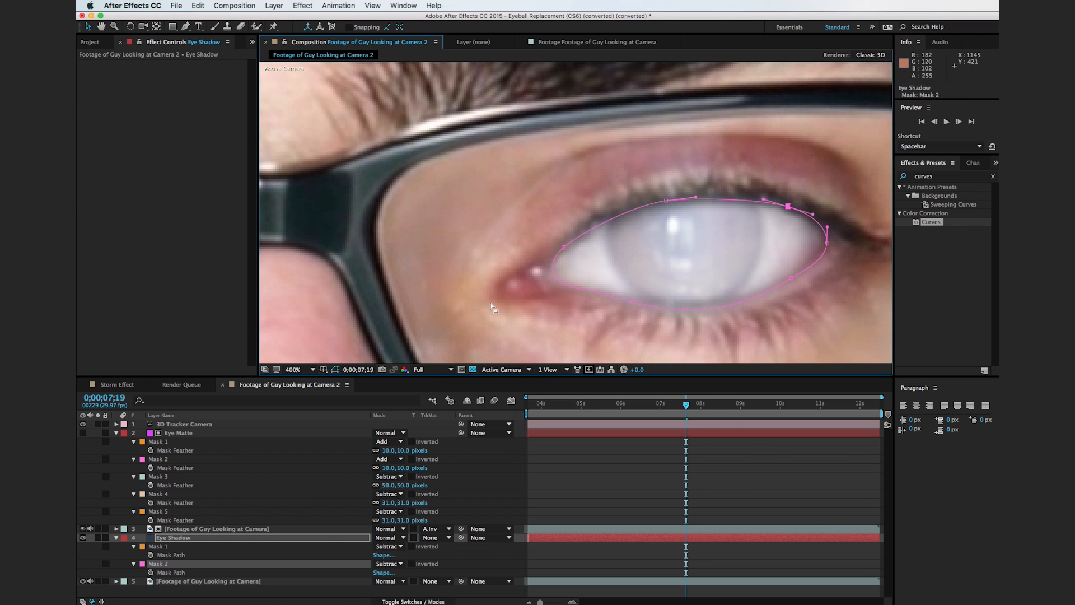
# Step: Lower the upper and outer-corner vertices of the Eye Shadow layer's Mask 1 along the other eyelid, and deselect the layer
pyautogui.moveTo(430, 291); pyautogui.dragTo(756, 270)
pyautogui.moveTo(424, 273); pyautogui.dragTo(803, 266)
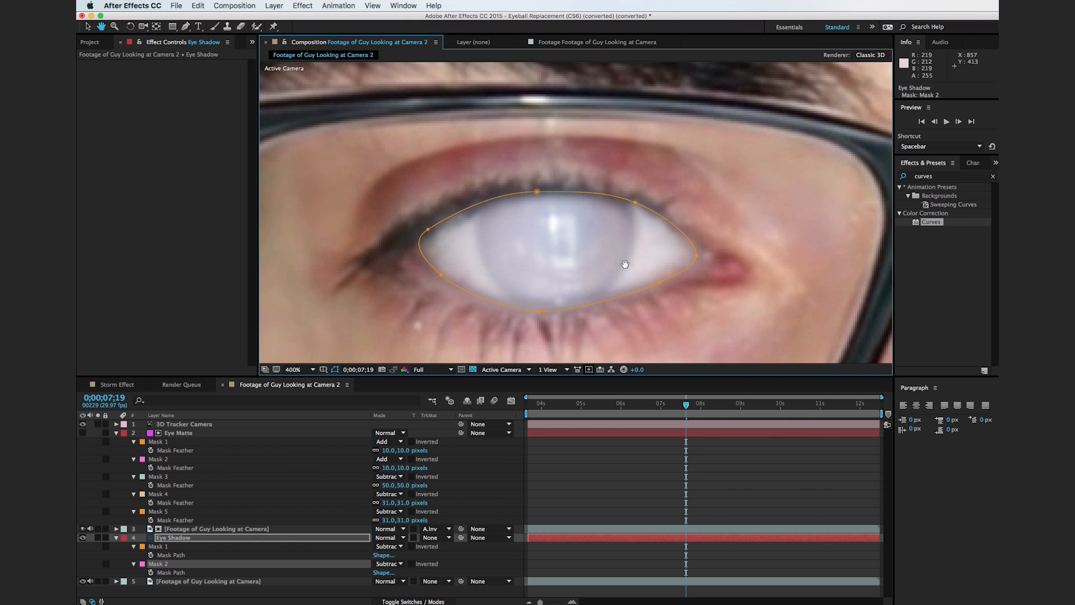
pyautogui.click(535, 192)
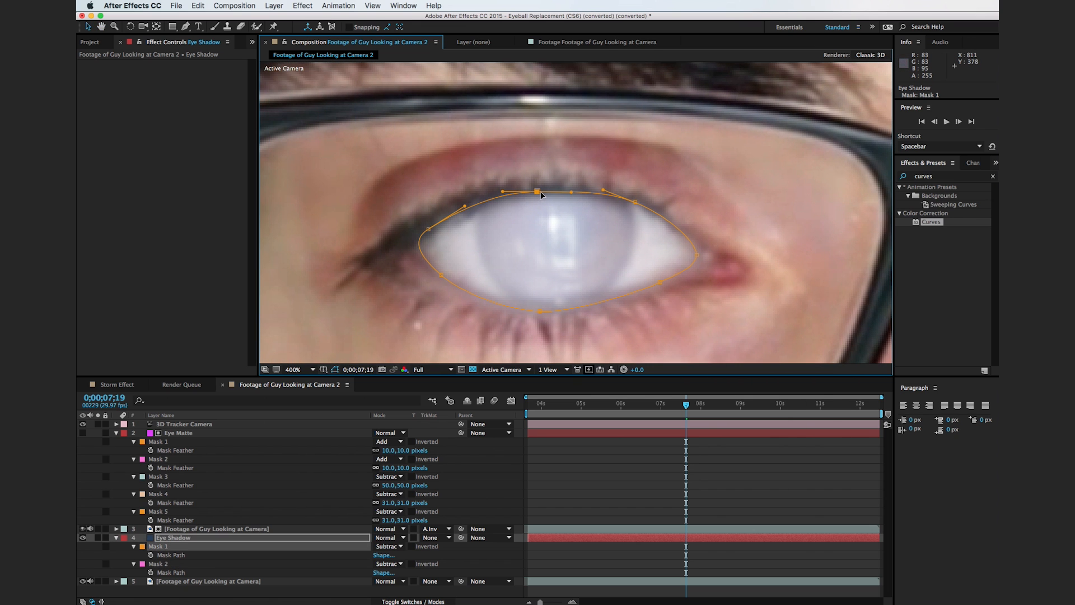
pyautogui.moveTo(428, 229); pyautogui.dragTo(428, 235)
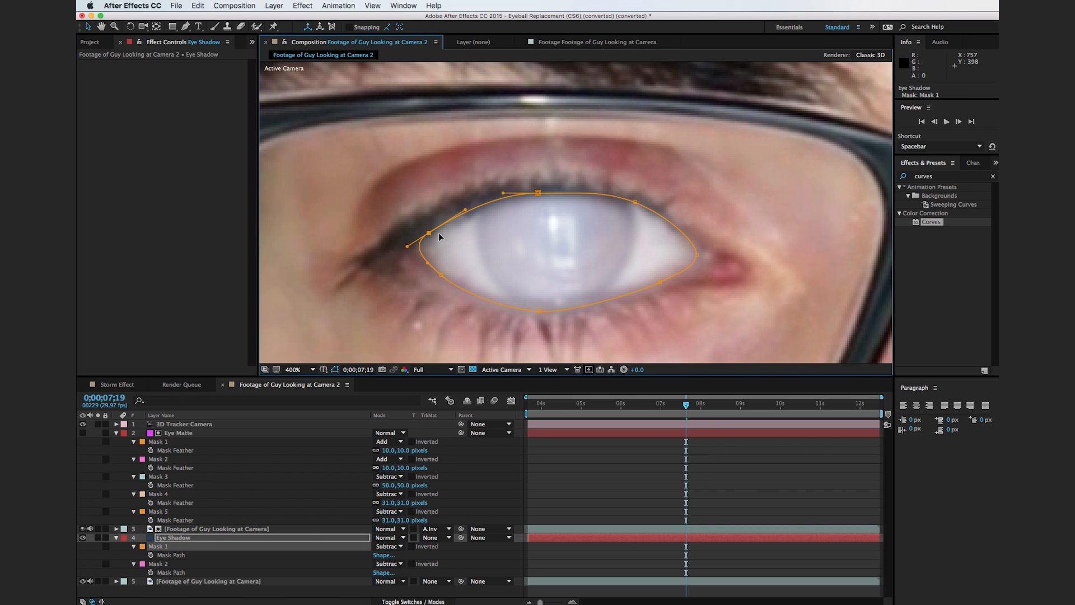
pyautogui.press(',')
pyautogui.press(',')
pyautogui.press(',')
pyautogui.press(',')
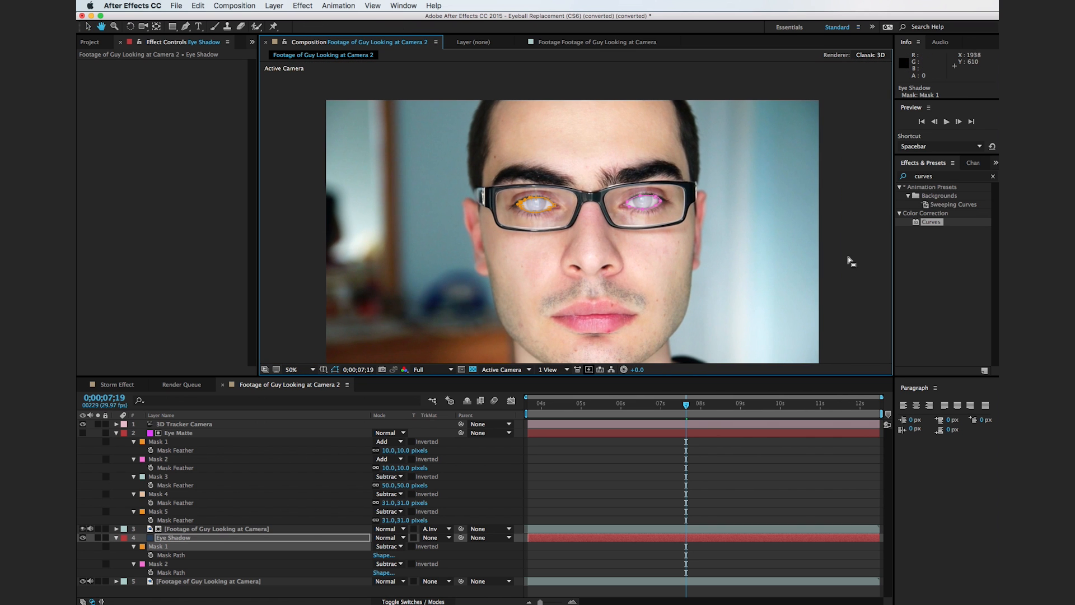
pyautogui.click(872, 281)
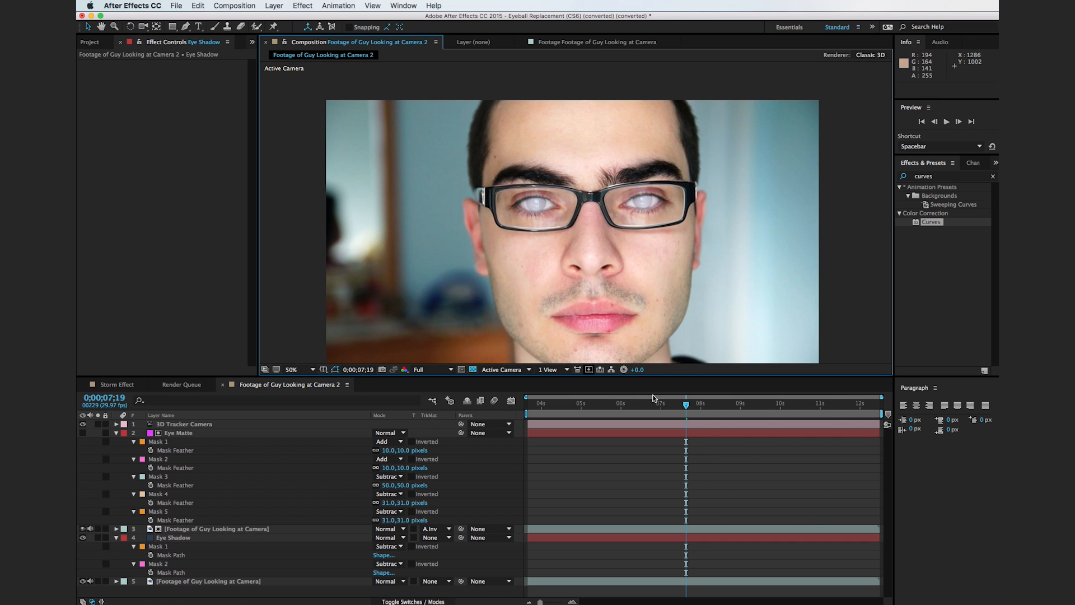
# Step: Set the feather of both Mask 1 and Mask 2 on the Eye Shadow layer to 12 pixels
pyautogui.click(200, 548)
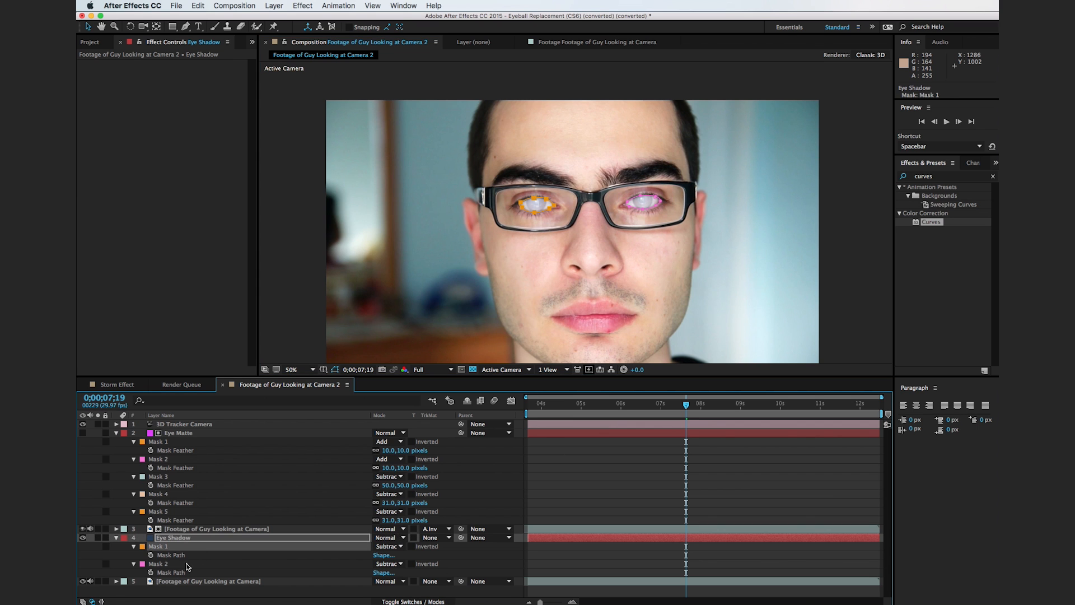
pyautogui.keyDown('shift'); pyautogui.click(191, 566); pyautogui.keyUp('shift')
pyautogui.press('f')
pyautogui.moveTo(406, 556); pyautogui.dragTo(407, 558)
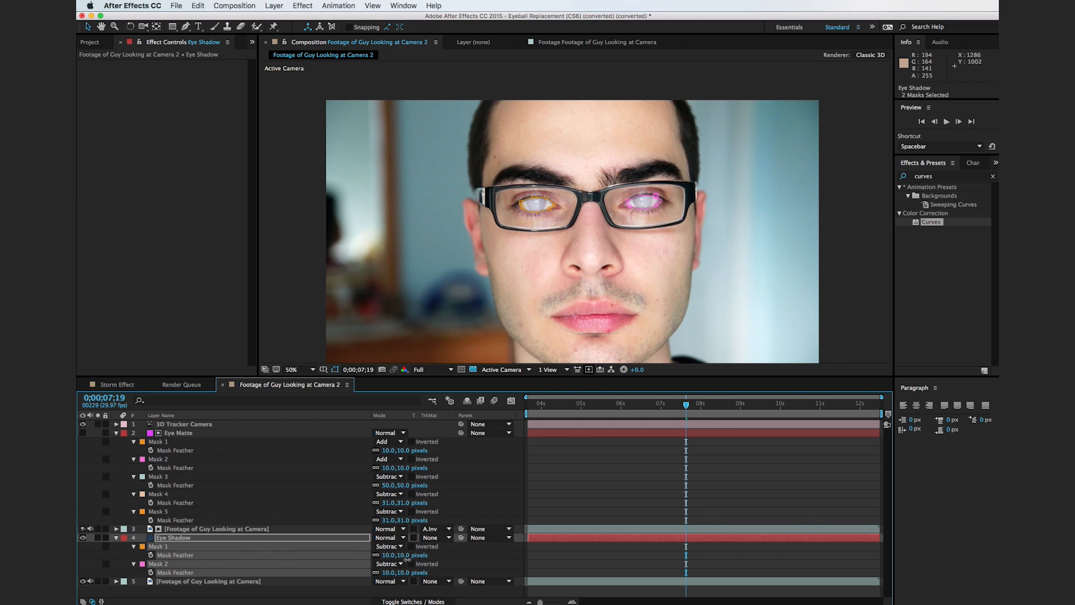
pyautogui.click(857, 250)
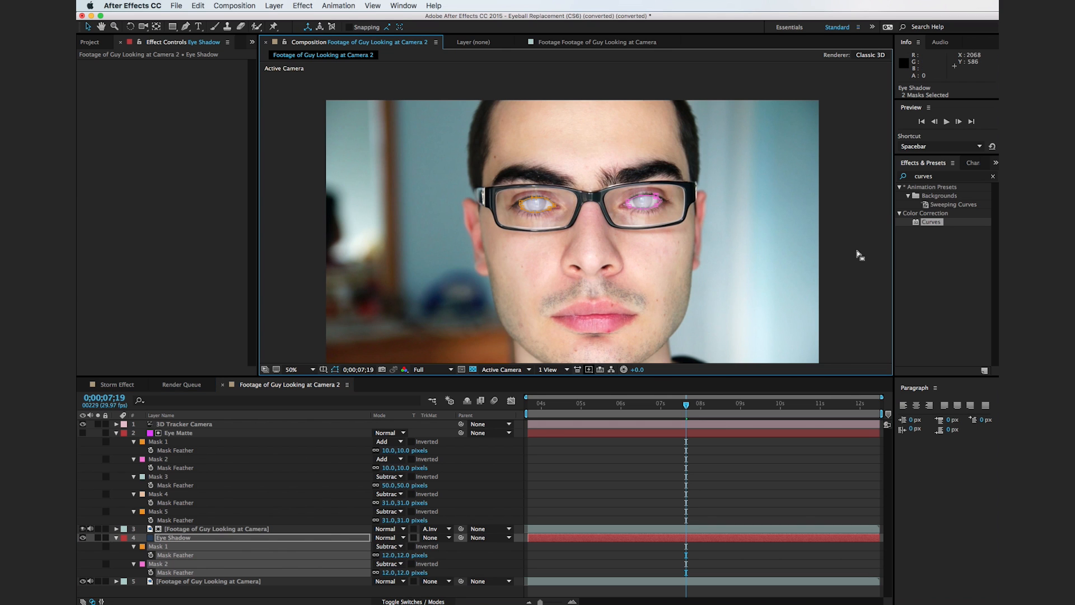
pyautogui.click(180, 555)
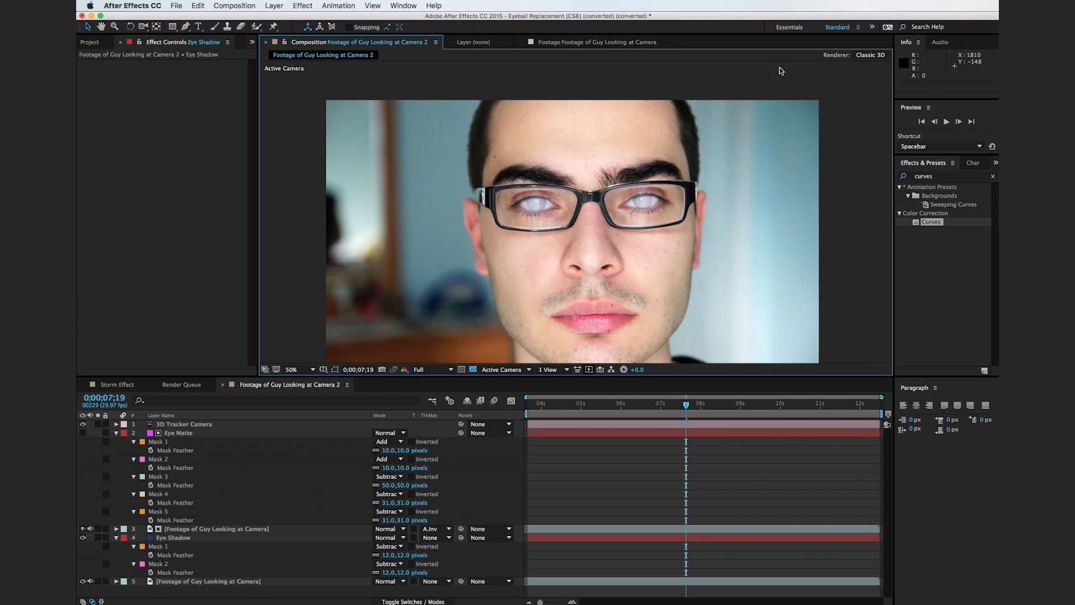
# Step: Adjust the lower edge vertices of the Eye Shadow layer's Mask 2 to follow the lower eyelid
pyautogui.scroll(2, 722, 168)
pyautogui.moveTo(715, 176); pyautogui.dragTo(511, 247)
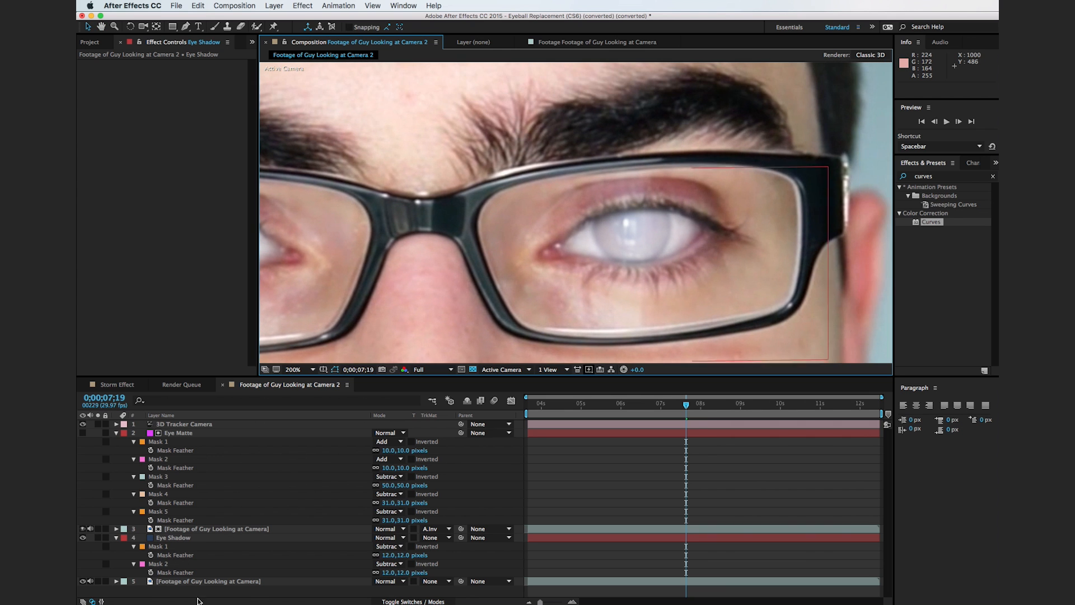
pyautogui.click(173, 537)
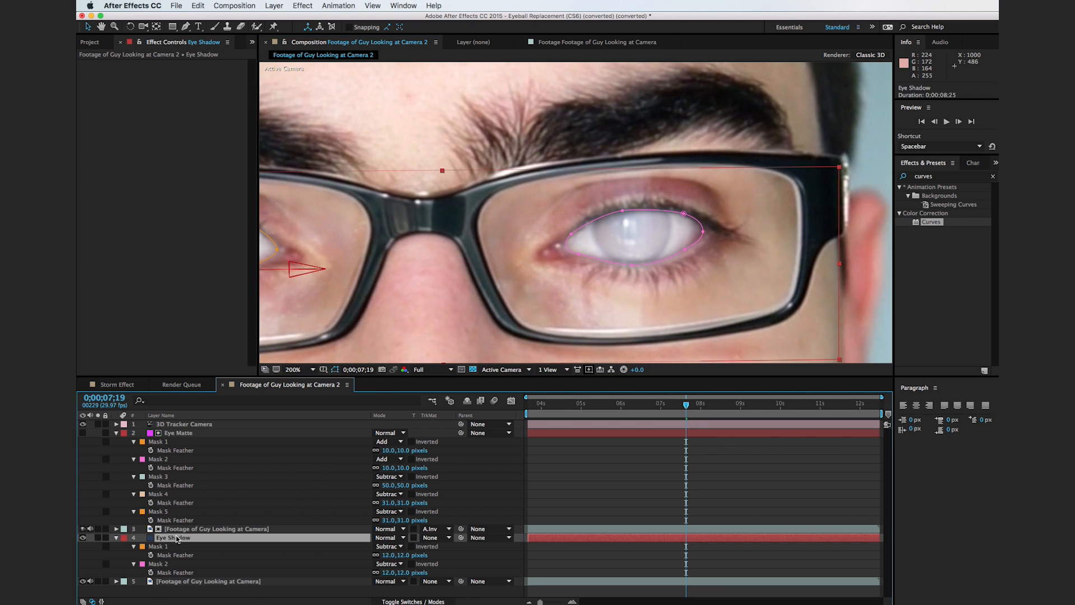
pyautogui.click(633, 262)
pyautogui.moveTo(551, 294); pyautogui.dragTo(685, 251)
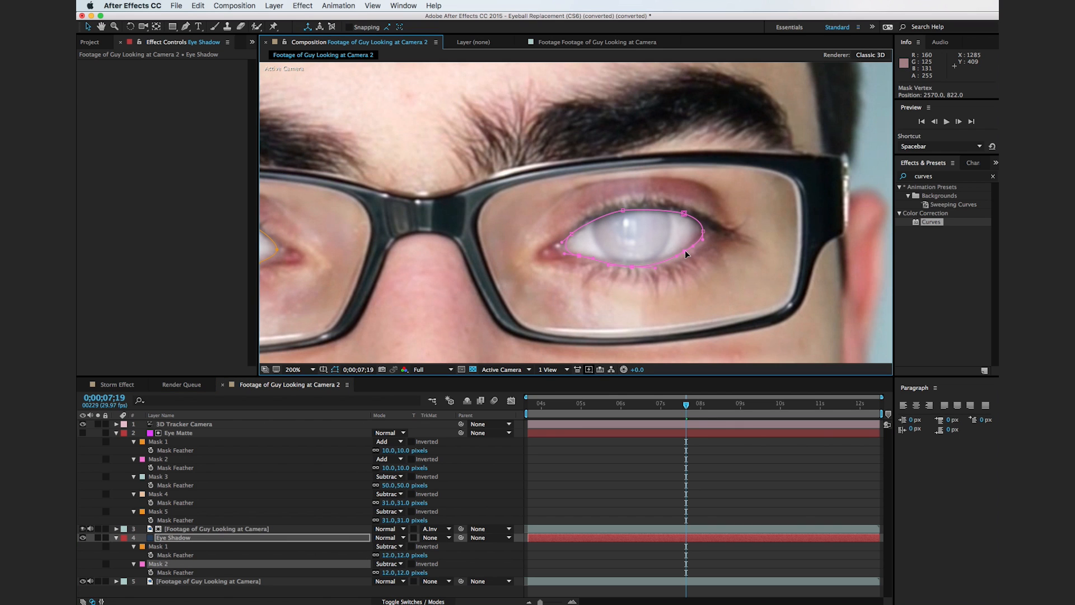
# Step: Adjust the lower edge vertices of the Eye Shadow layer's Mask 1 around the other eye and deselect the layer
pyautogui.press('space')
pyautogui.moveTo(556, 271); pyautogui.dragTo(778, 237)
pyautogui.moveTo(574, 250); pyautogui.dragTo(670, 270)
pyautogui.click(576, 249)
pyautogui.moveTo(607, 309); pyautogui.dragTo(465, 246)
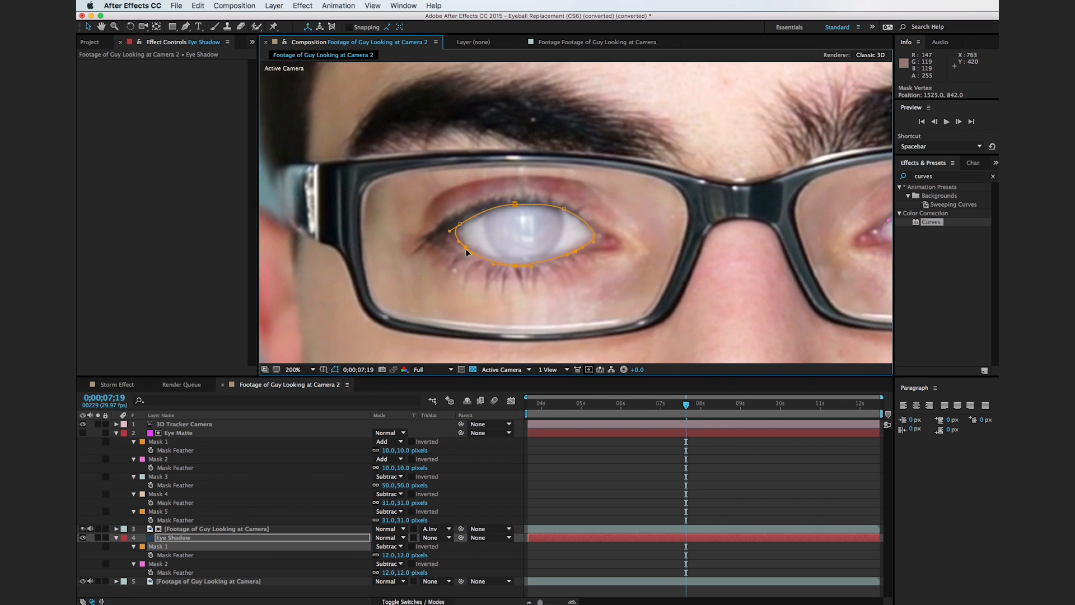
pyautogui.press(',')
pyautogui.press(',')
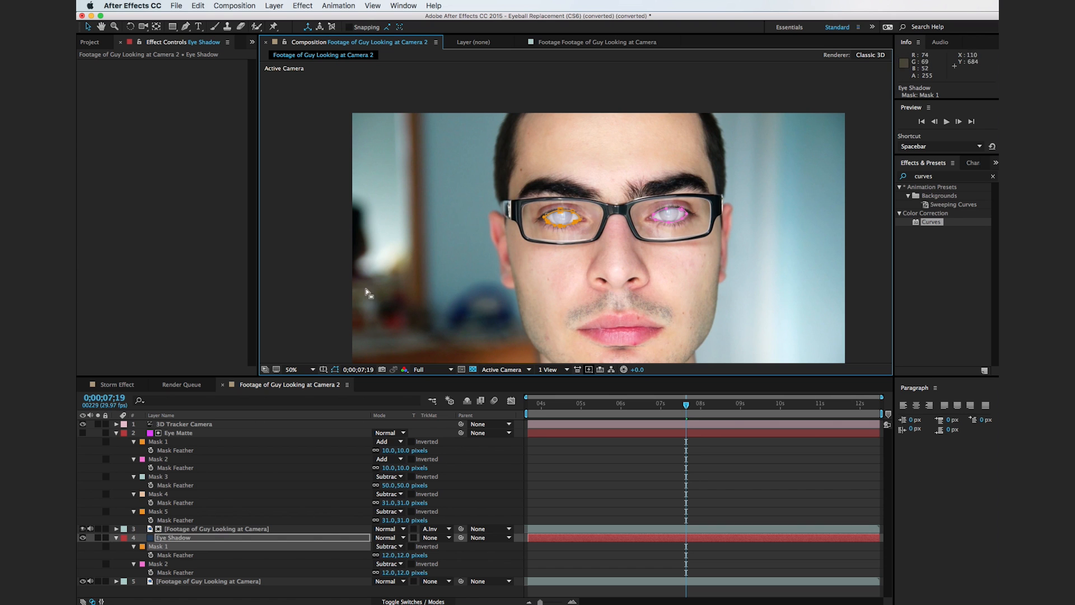
pyautogui.click(295, 293)
# Step: End the work area at about 0;00;08;09 and trim the composition to the work area
pyautogui.moveTo(699, 261); pyautogui.dragTo(681, 247)
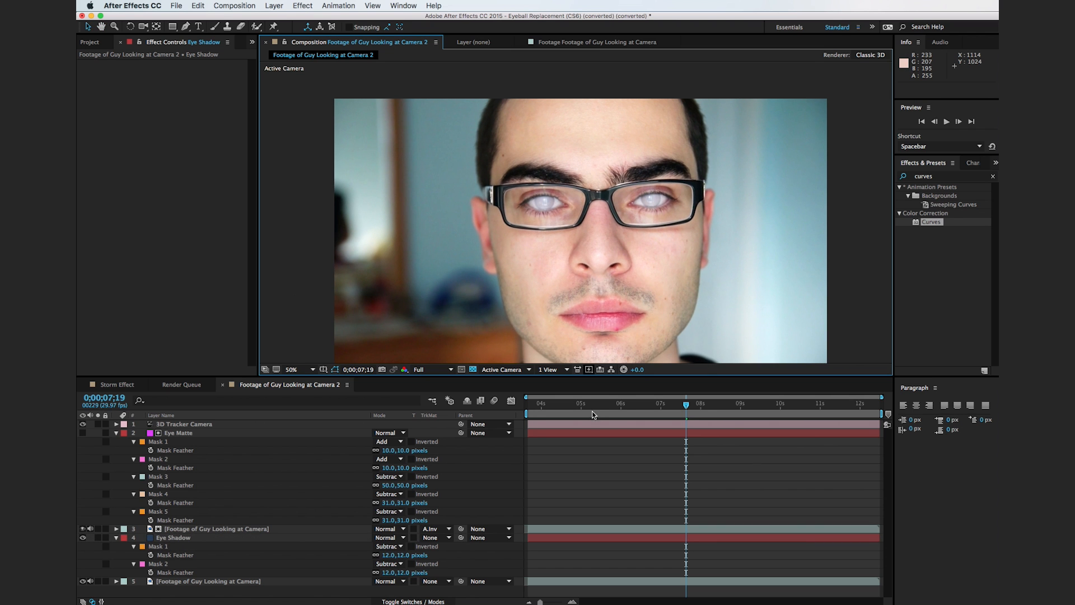
pyautogui.moveTo(609, 412); pyautogui.dragTo(576, 409)
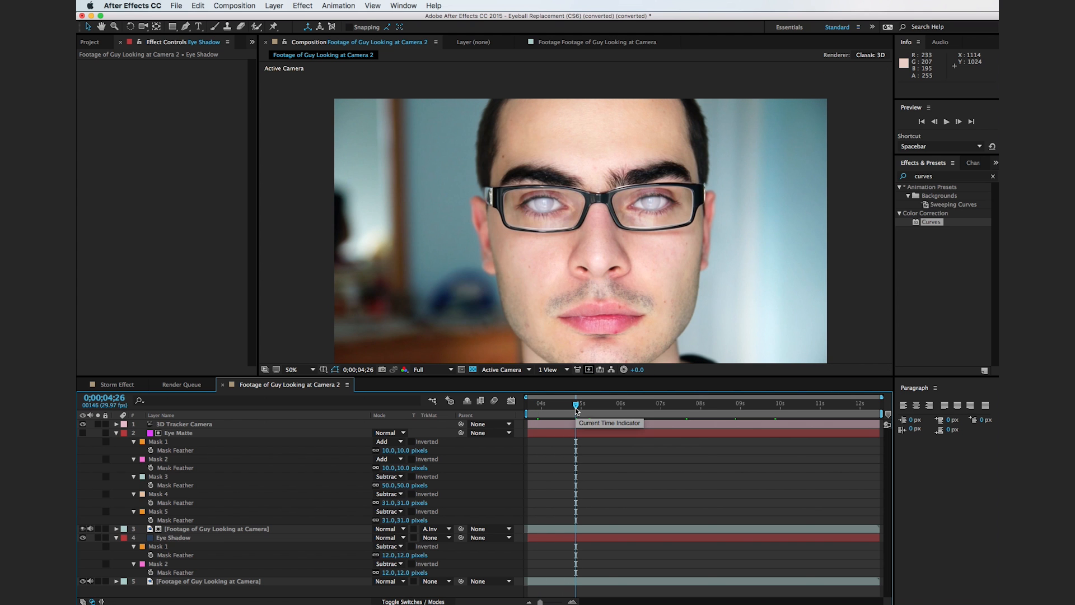
pyautogui.moveTo(576, 410); pyautogui.dragTo(718, 411)
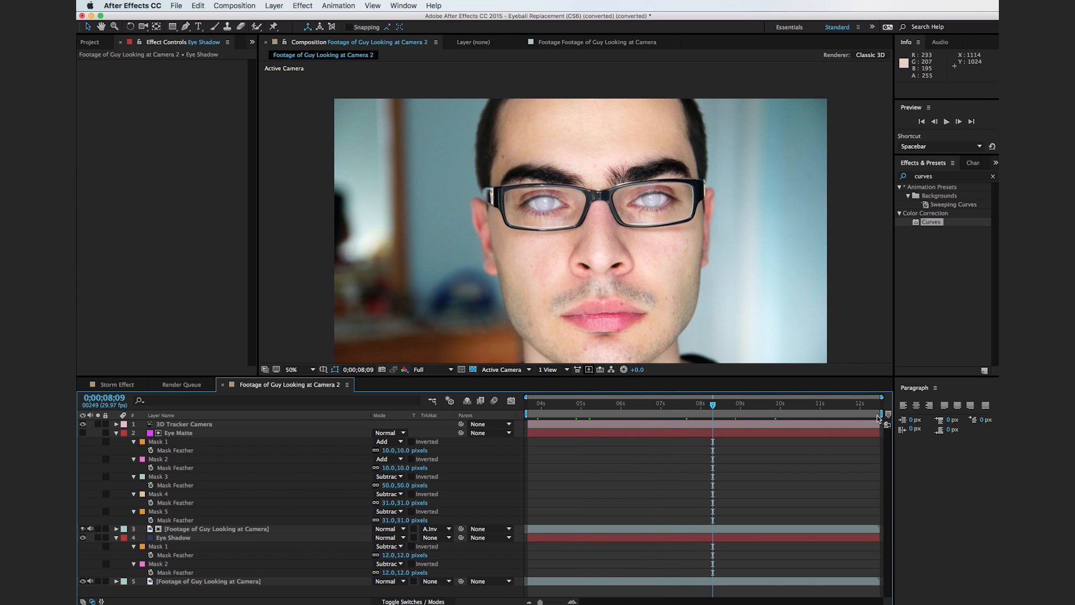
pyautogui.moveTo(886, 414); pyautogui.dragTo(718, 421)
pyautogui.rightClick(692, 422)
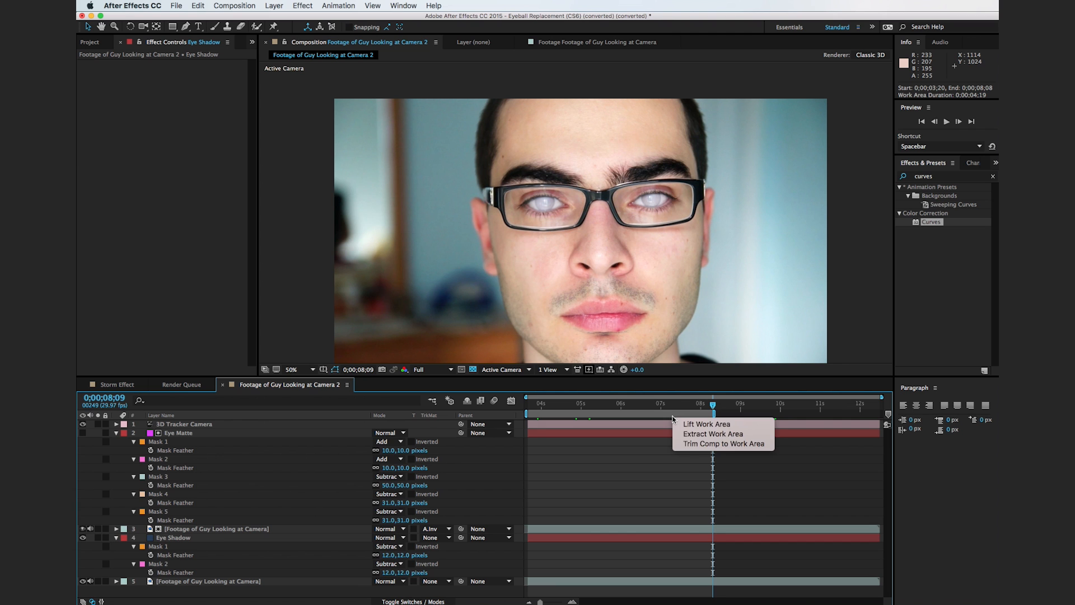
pyautogui.click(692, 443)
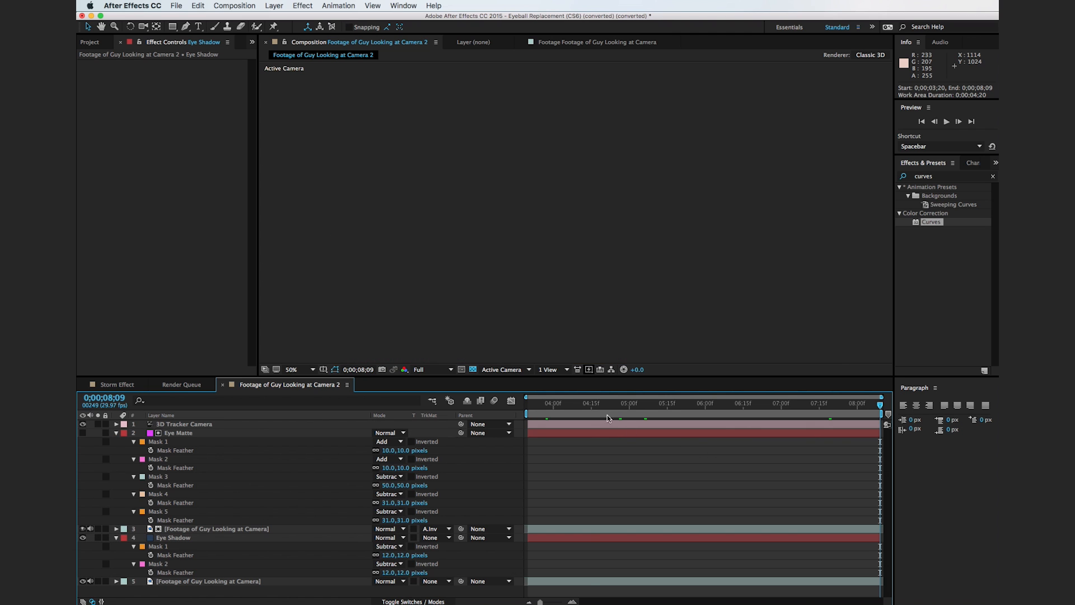
# Step: Duplicate the Eye Shadow layer and delete both Mask 1 and Mask 2 from the duplicate
pyautogui.click(534, 407)
pyautogui.moveTo(533, 409); pyautogui.dragTo(902, 462)
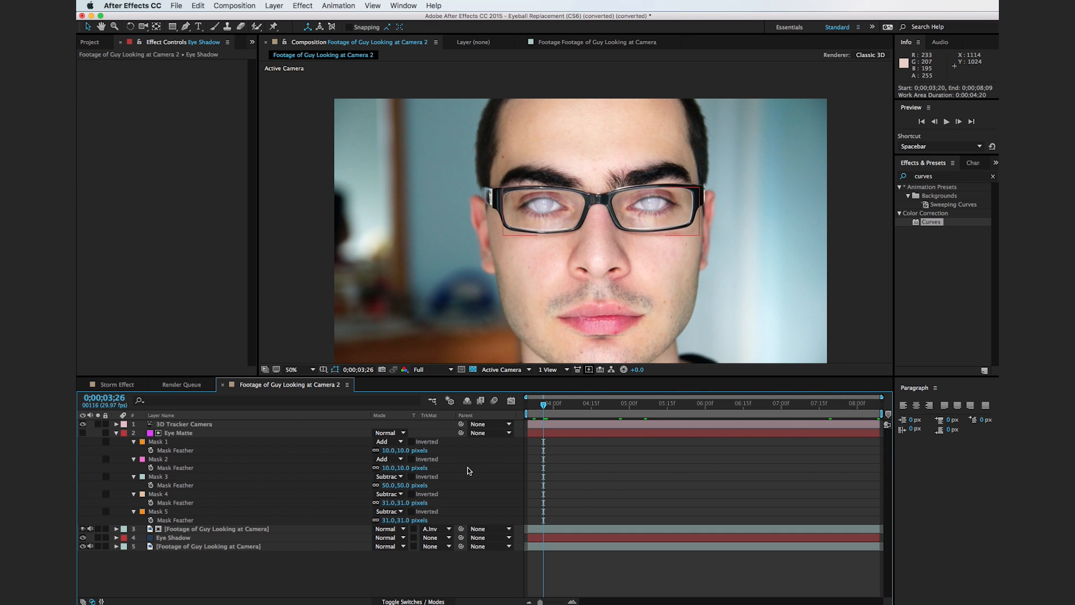
pyautogui.click(186, 539)
pyautogui.press('super+d')
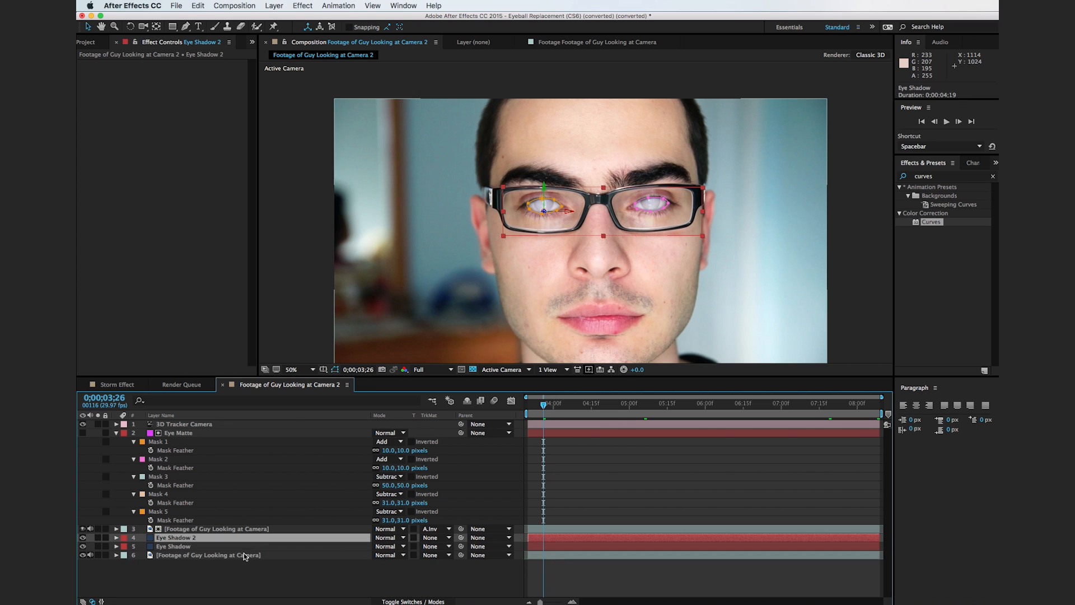
pyautogui.press('m')
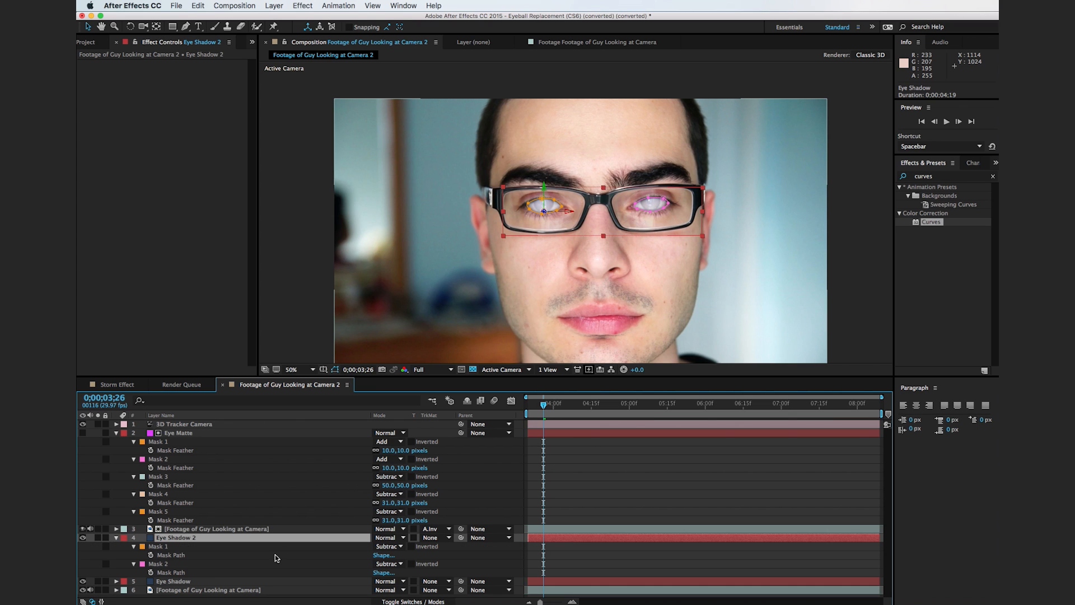
pyautogui.click(171, 546)
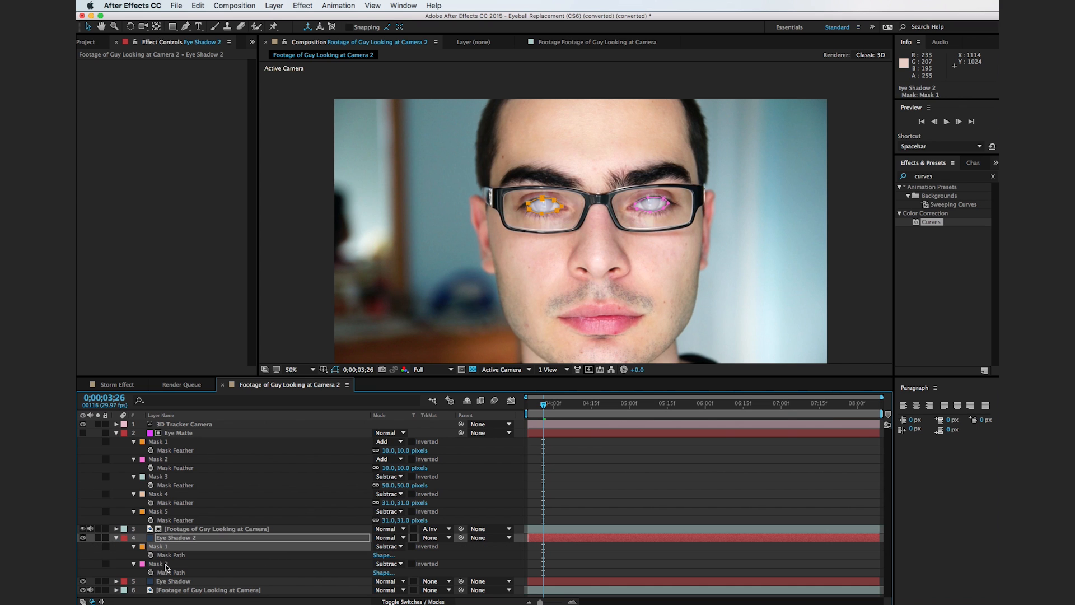
pyautogui.keyDown('shift'); pyautogui.click(166, 566); pyautogui.keyUp('shift')
pyautogui.press('Delete')
pyautogui.click(179, 567)
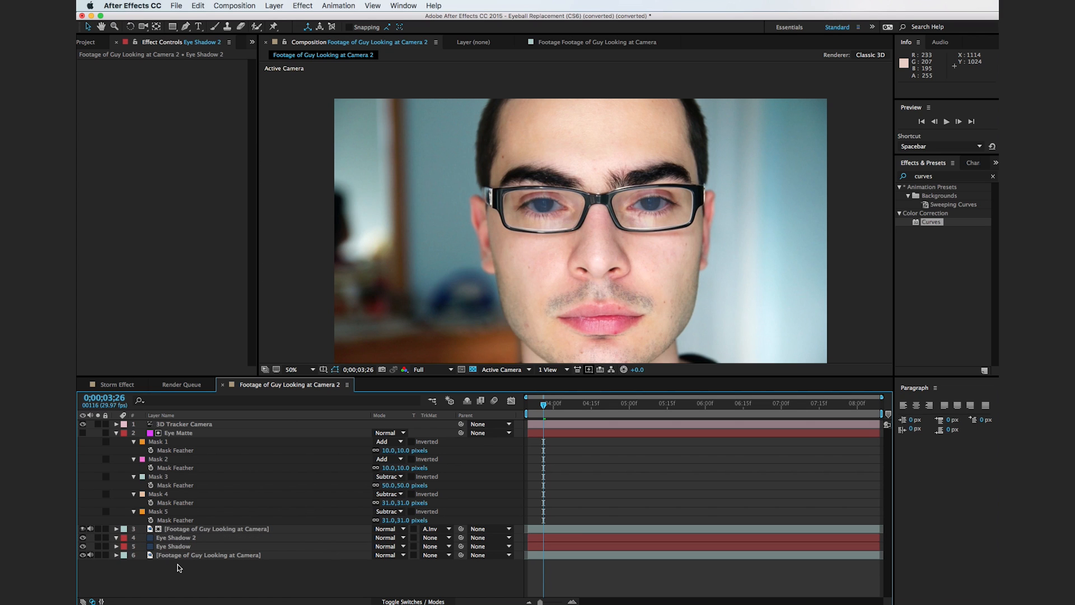
# Step: Move the unmasked Eye Shadow duplicate below the original layer and rename it Fractal Noise Mask
pyautogui.click(187, 539)
pyautogui.moveTo(187, 541); pyautogui.dragTo(185, 551)
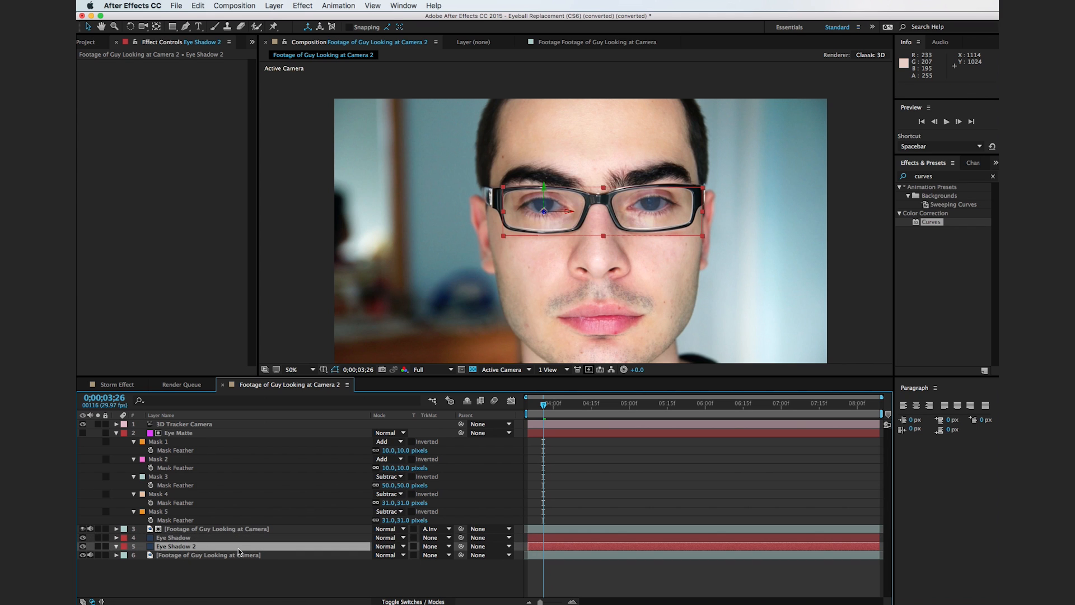
pyautogui.press('Return')
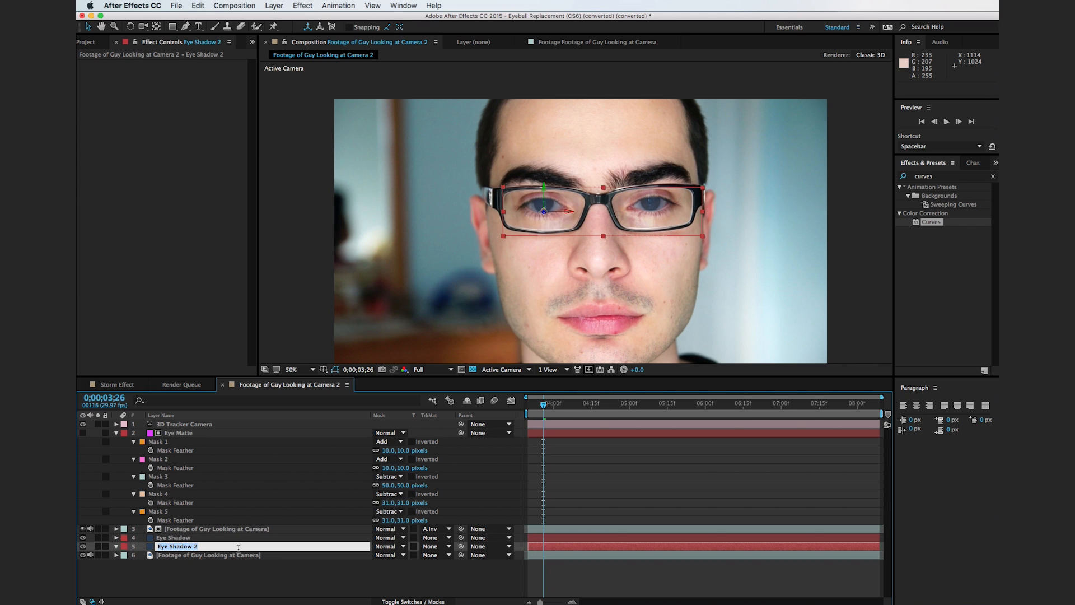
pyautogui.write('Fractal Noise Mask')
pyautogui.press('Return')
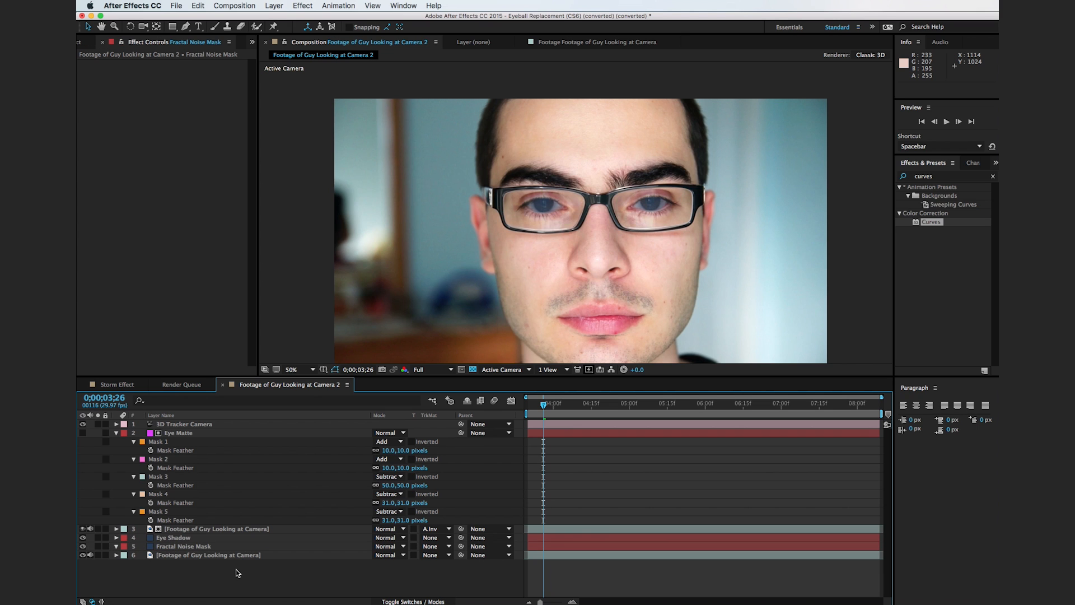
# Step: Duplicate the lowest Footage of Guy Looking at Camera layer, rename the bottommost copy BG Plate, and deselect it
pyautogui.click(224, 556)
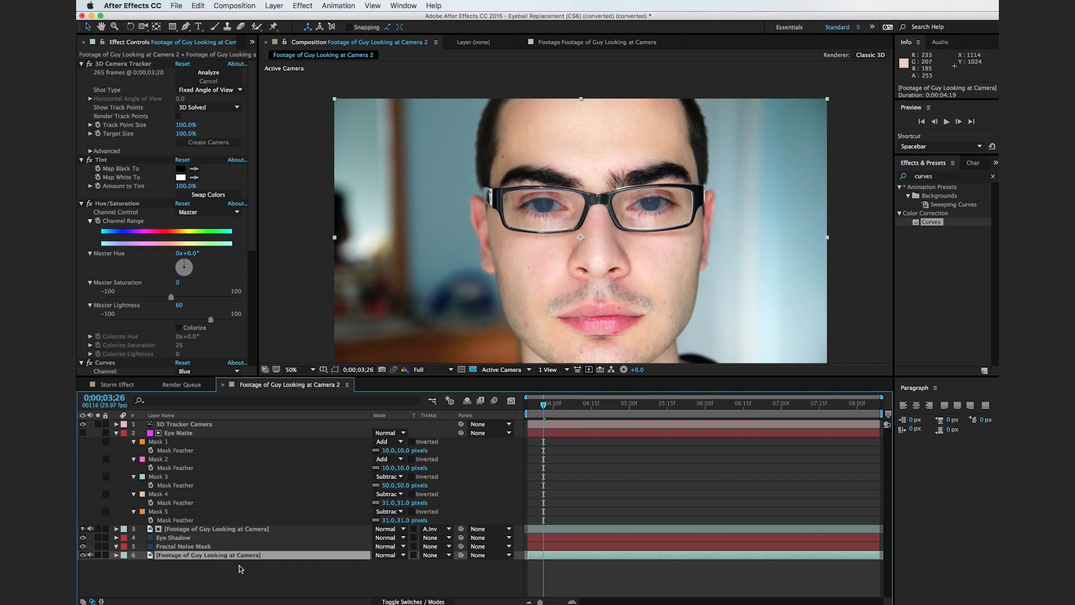
pyautogui.press('super+d')
pyautogui.click(308, 578)
pyautogui.click(213, 564)
pyautogui.press('Return')
pyautogui.write('BG Plate')
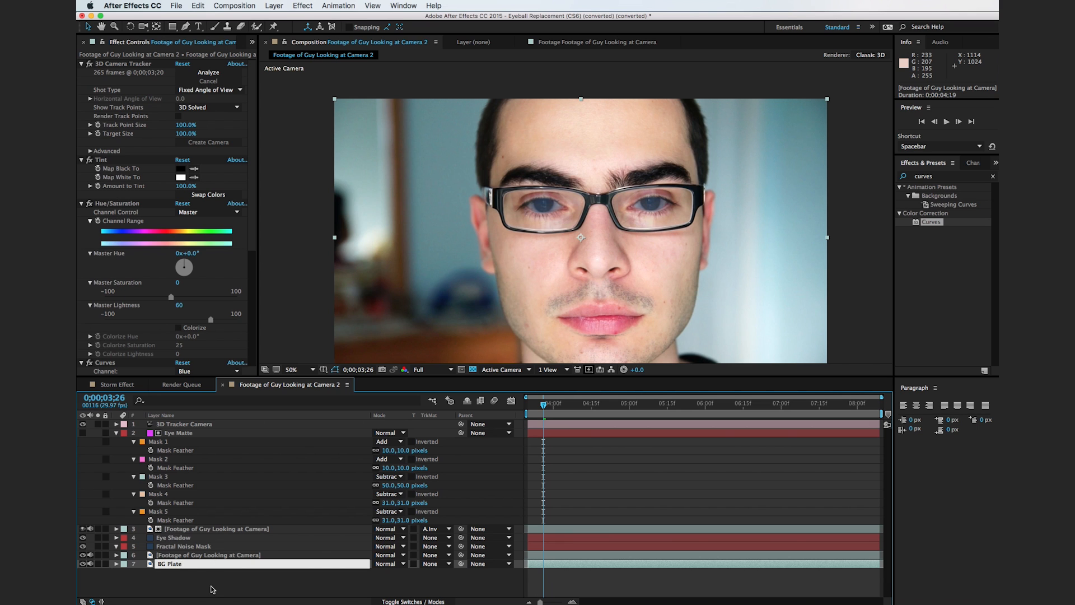
pyautogui.click(213, 590)
pyautogui.click(187, 565)
pyautogui.click(196, 584)
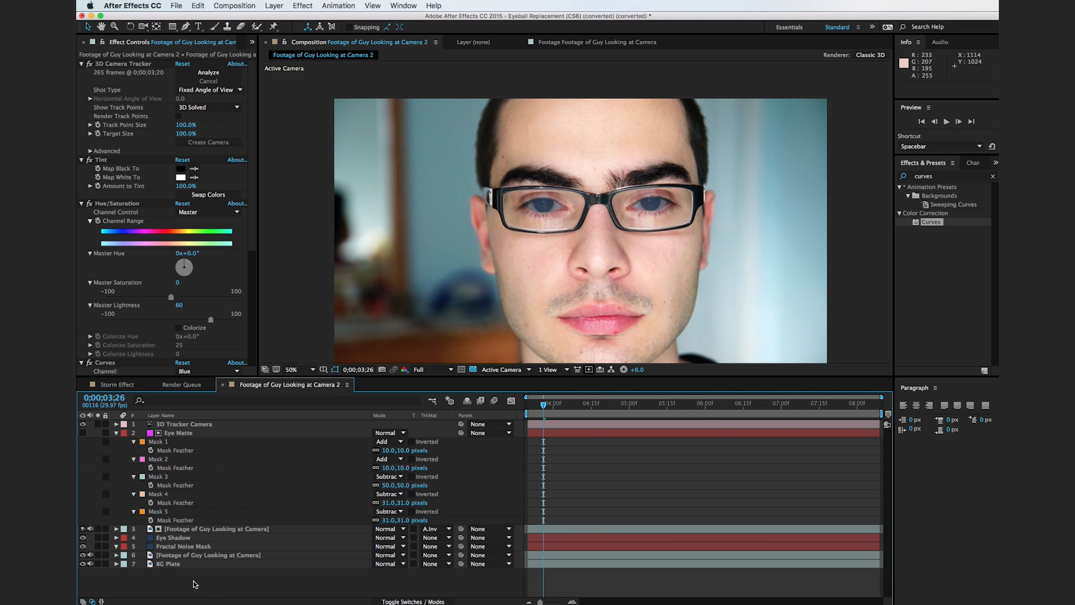
# Step: Solo the Fractal Noise Mask layer and apply the Fractal Noise effect to it
pyautogui.click(182, 546)
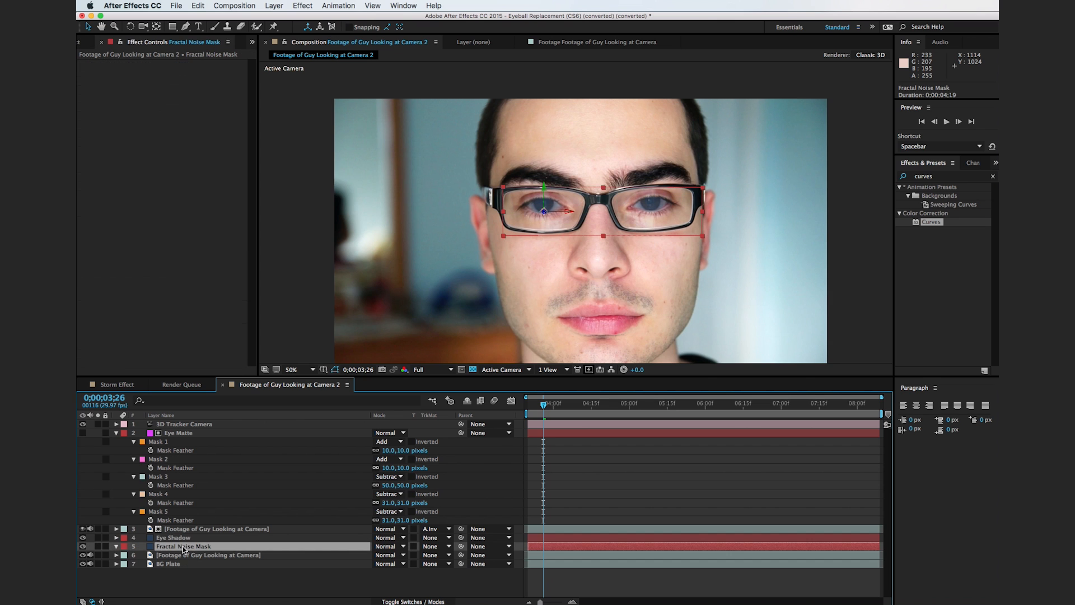
pyautogui.click(98, 546)
pyautogui.doubleClick(924, 176)
pyautogui.write('frac')
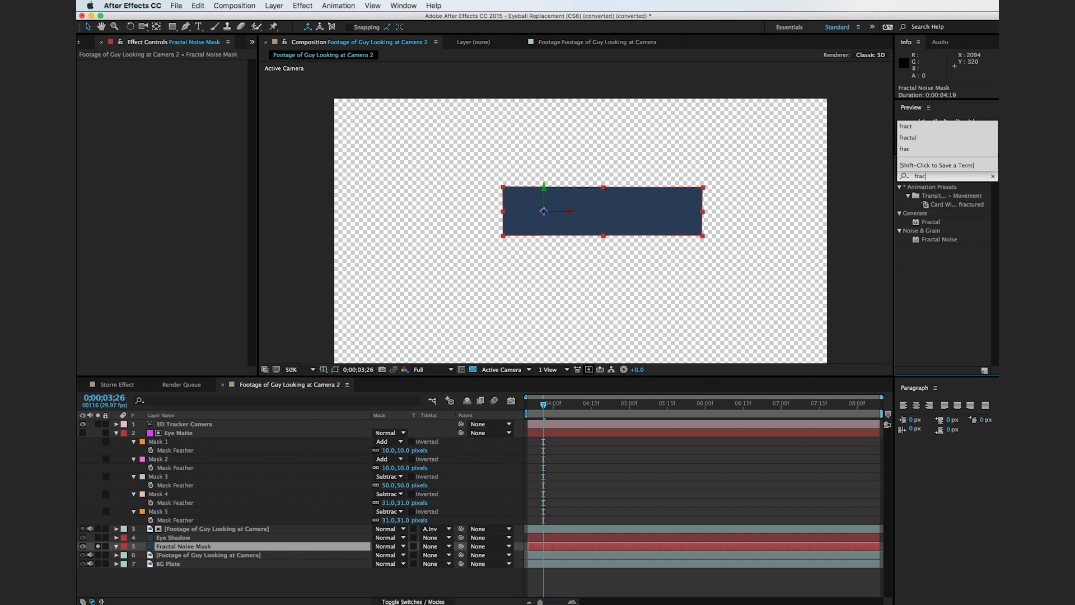
pyautogui.moveTo(940, 239); pyautogui.dragTo(532, 223)
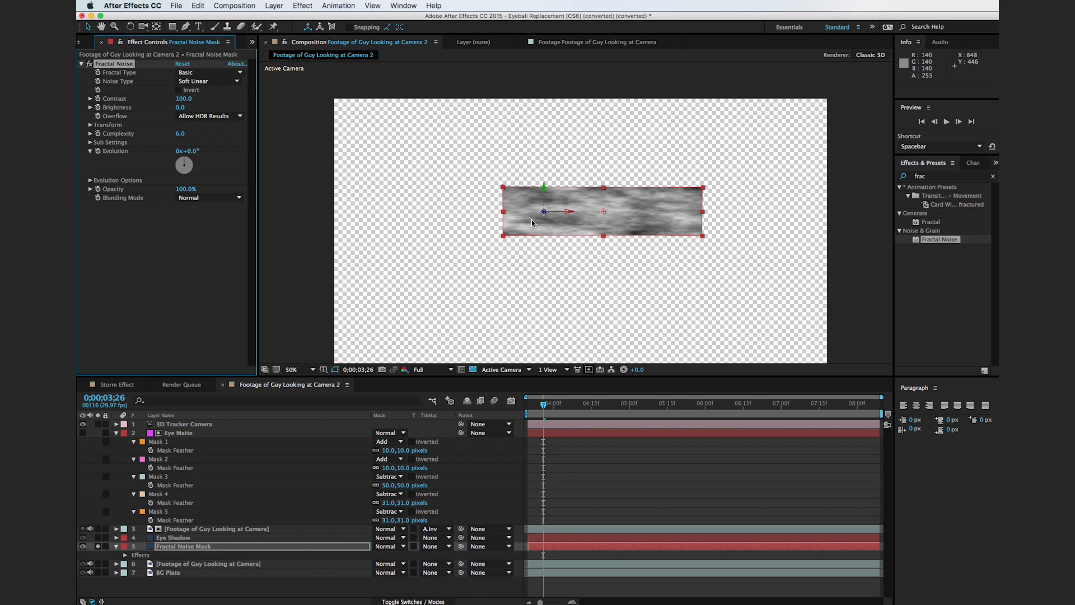
# Step: Set the Fractal Noise scale to 36.8 and its contrast to 297
pyautogui.click(90, 125)
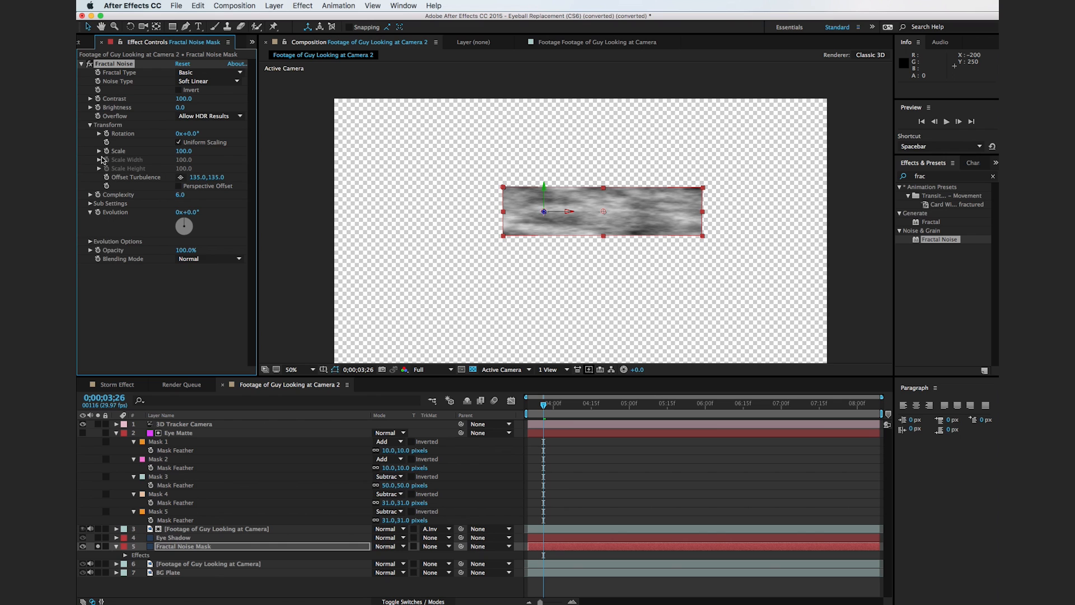
pyautogui.click(99, 151)
pyautogui.moveTo(131, 170); pyautogui.dragTo(117, 172)
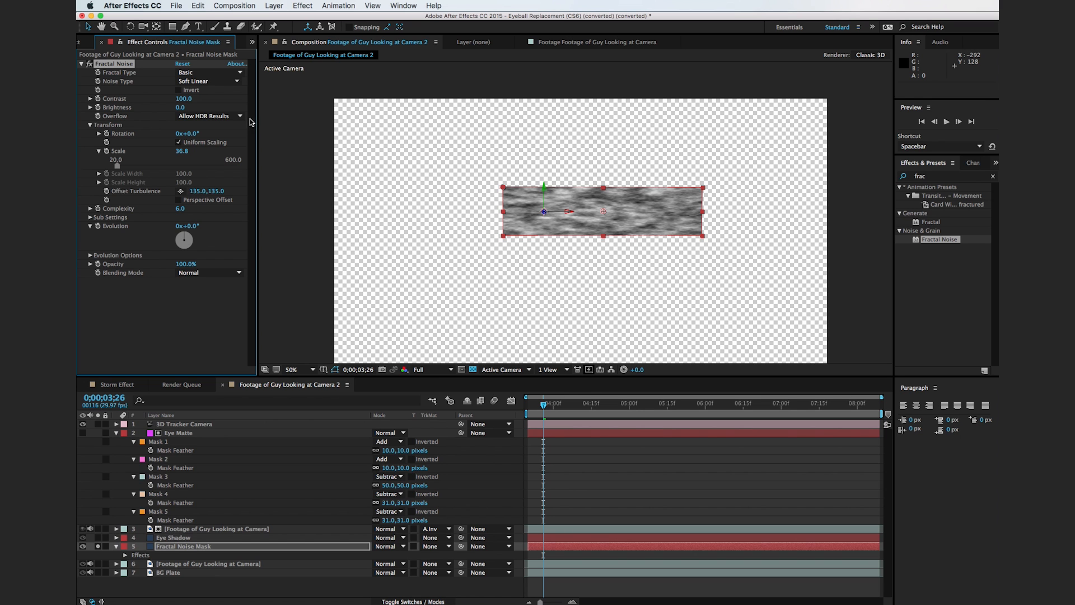
pyautogui.moveTo(194, 103); pyautogui.dragTo(294, 108)
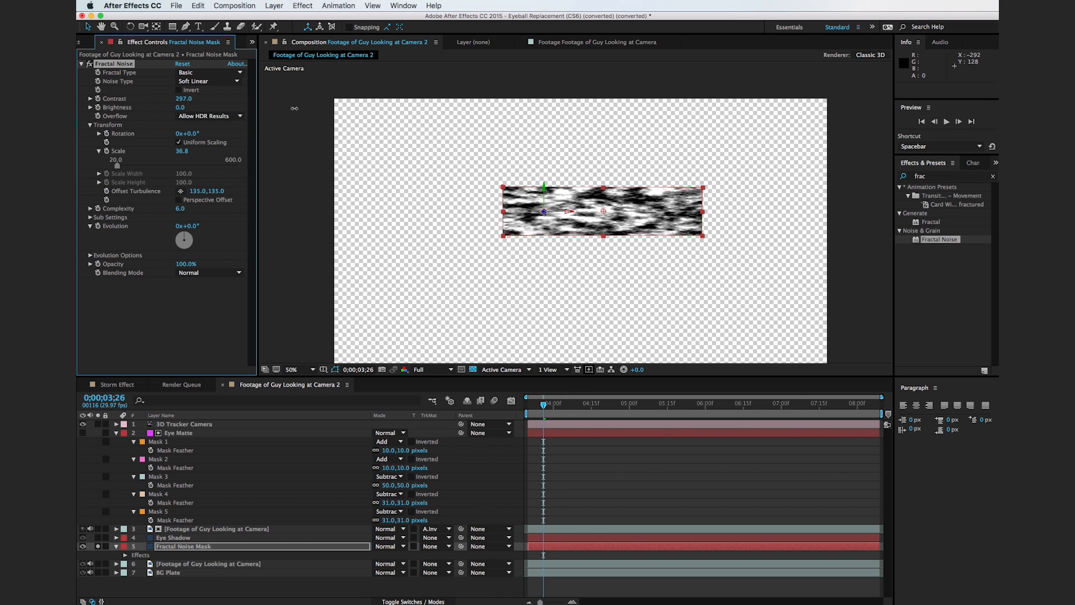
# Step: Keyframe the Fractal Noise brightness from -166 at 0;00;04;27 to 166 at 0;00;06;08 and scrub through the transition
pyautogui.moveTo(537, 409); pyautogui.dragTo(529, 409)
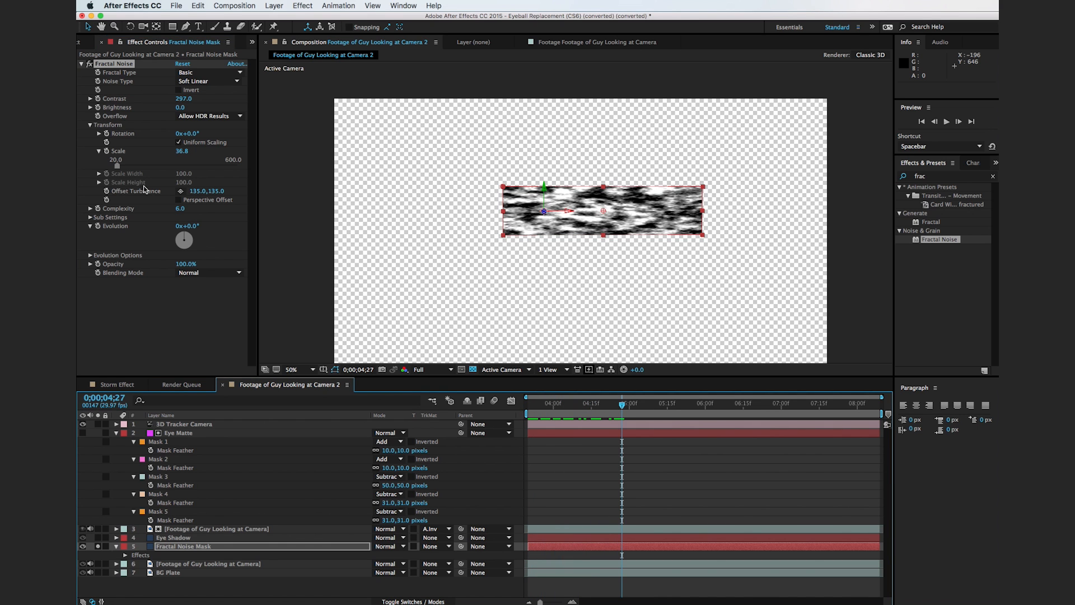
pyautogui.moveTo(182, 110); pyautogui.dragTo(113, 108)
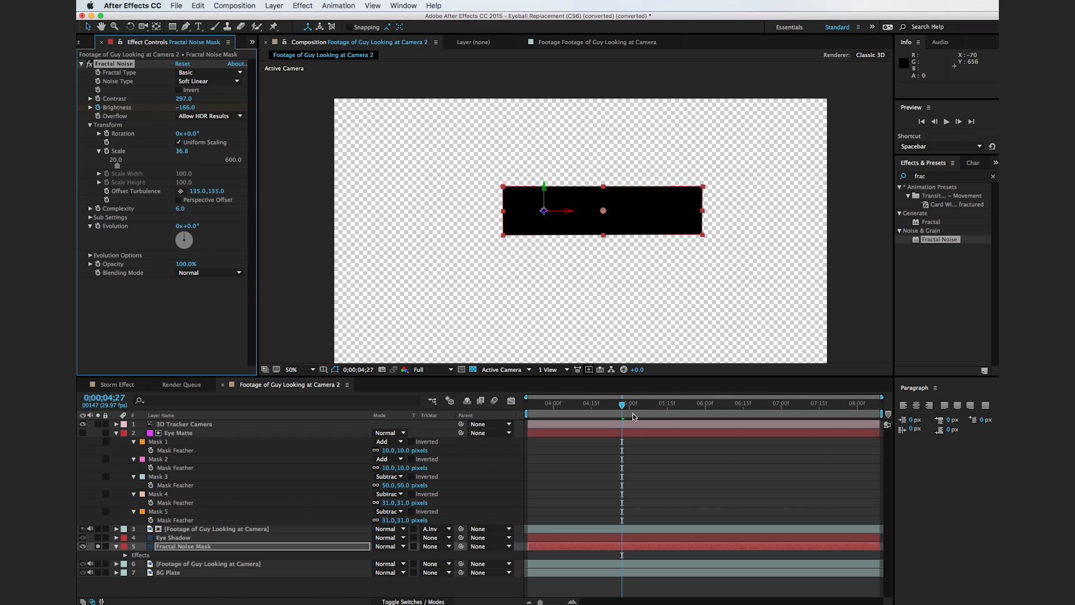
pyautogui.moveTo(629, 411); pyautogui.dragTo(726, 411)
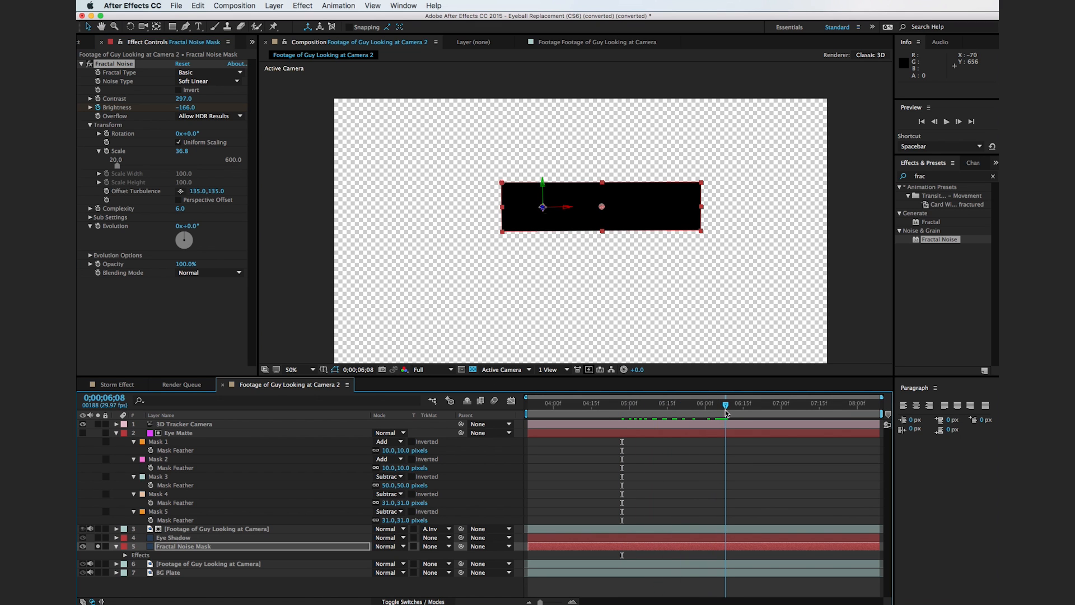
pyautogui.moveTo(191, 112); pyautogui.dragTo(342, 109)
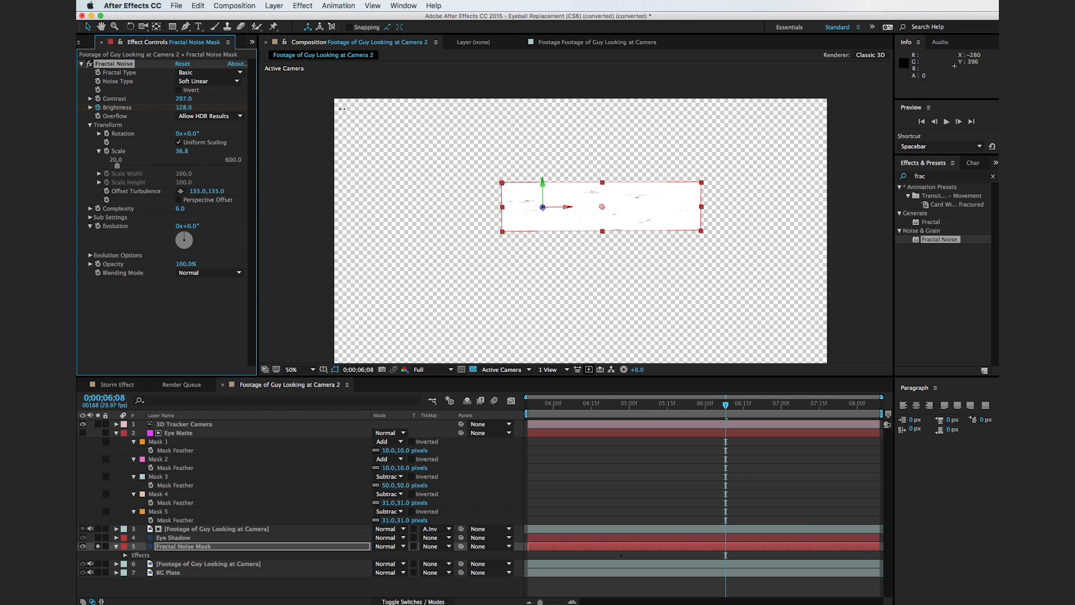
pyautogui.click(290, 299)
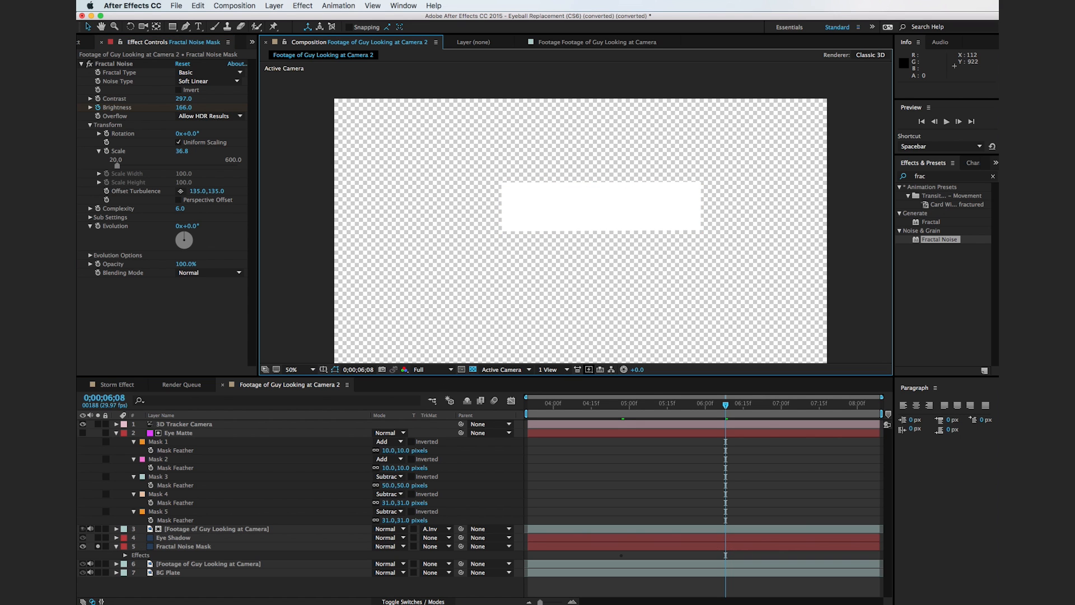
pyautogui.moveTo(618, 409); pyautogui.dragTo(681, 425)
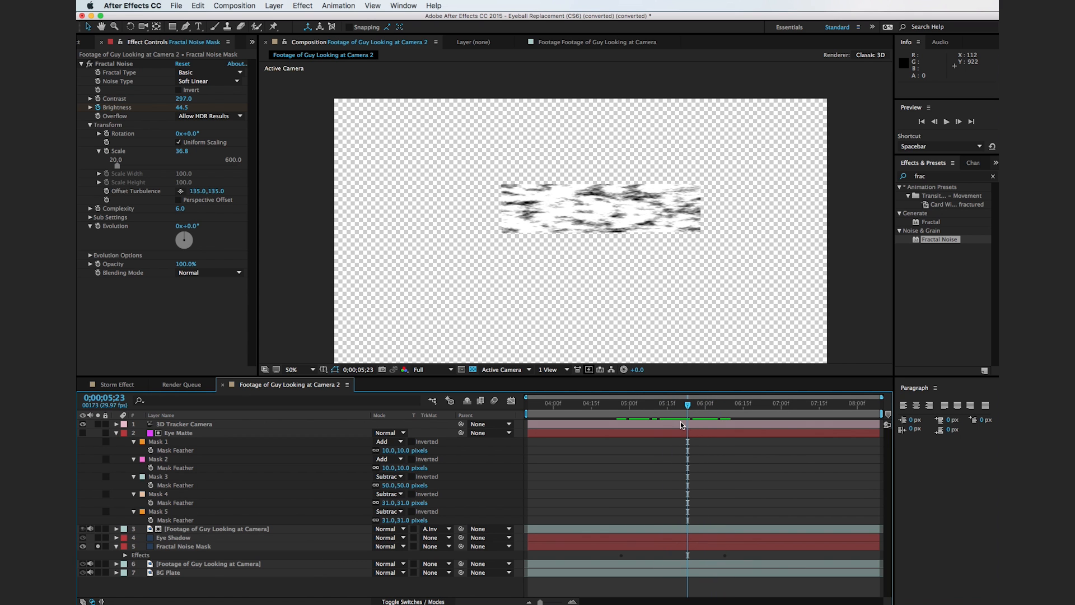
# Step: Collapse the Eye Matte layer's properties and turn off solo for the Fractal Noise Mask layer
pyautogui.click(118, 434)
pyautogui.click(96, 466)
pyautogui.click(98, 460)
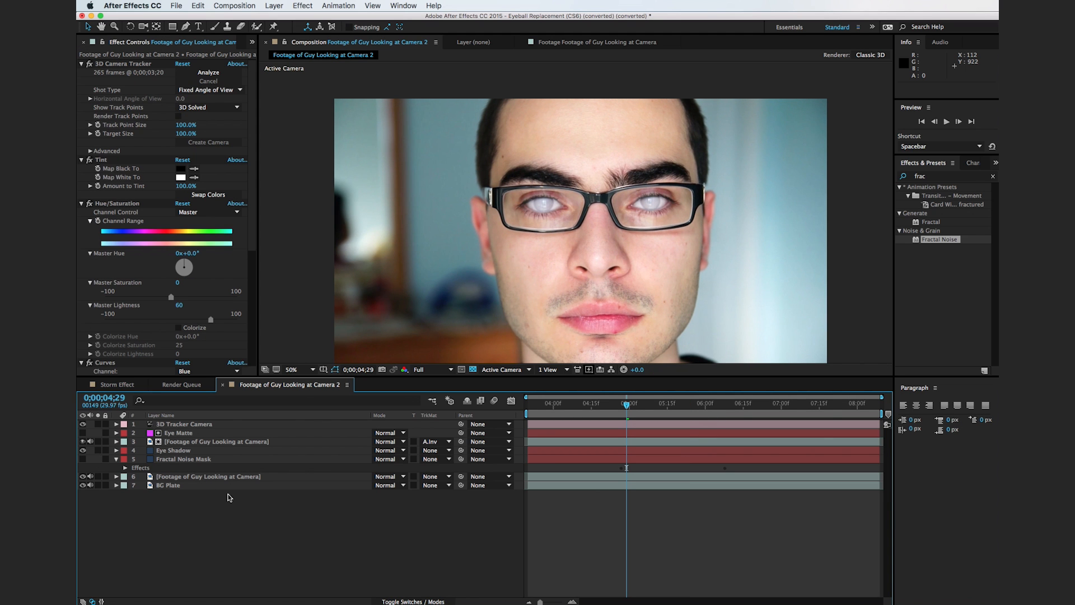
# Step: Set the footage layer directly below Fractal Noise Mask to use it as a Luma Matte, and scrub through the eye transition
pyautogui.click(199, 479)
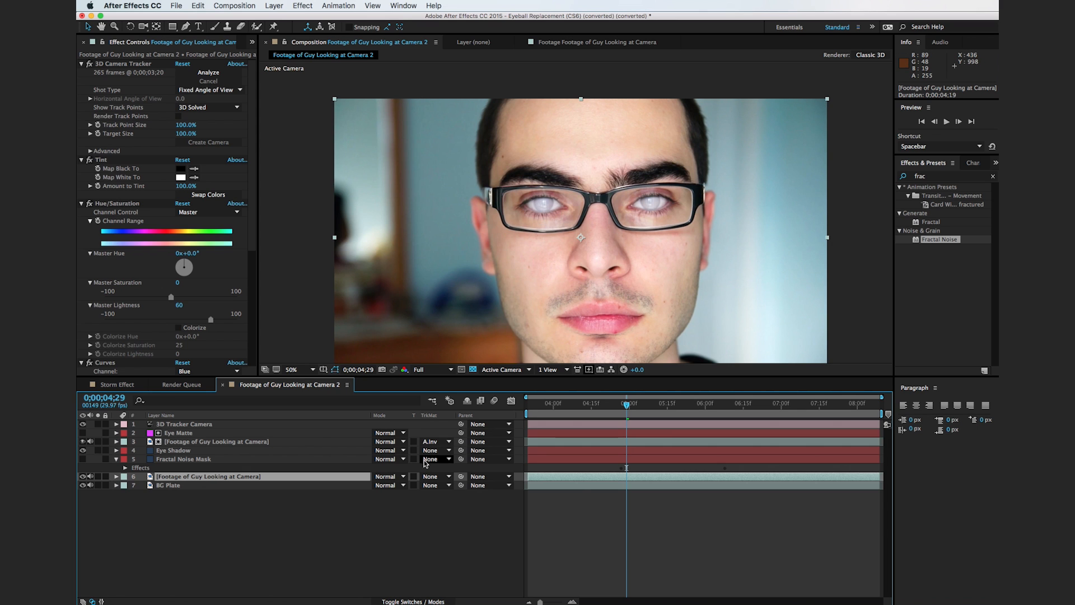
pyautogui.click(432, 476)
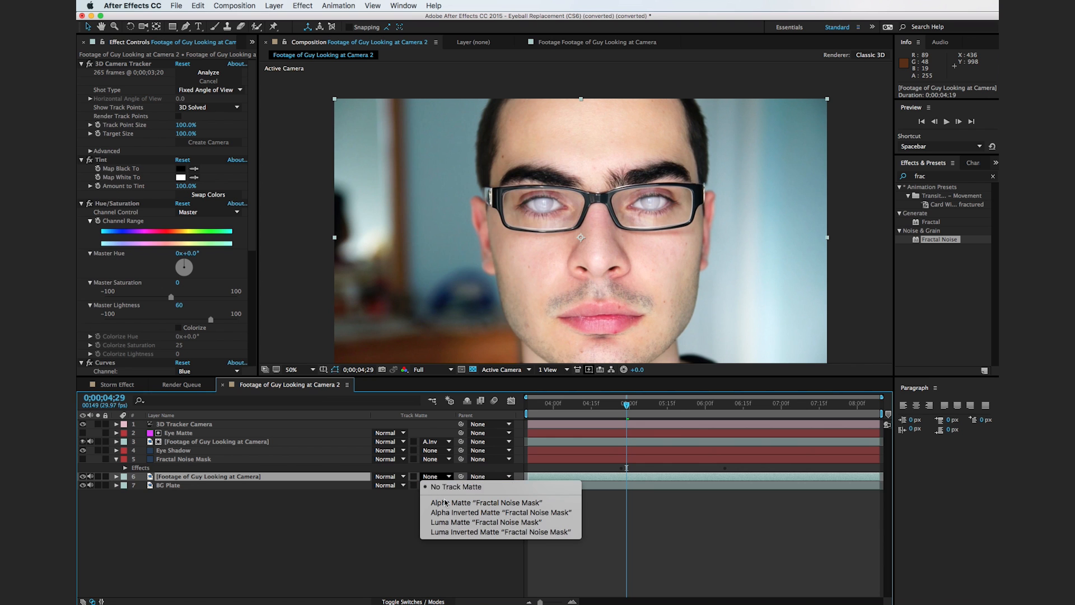
pyautogui.click(475, 523)
pyautogui.click(458, 525)
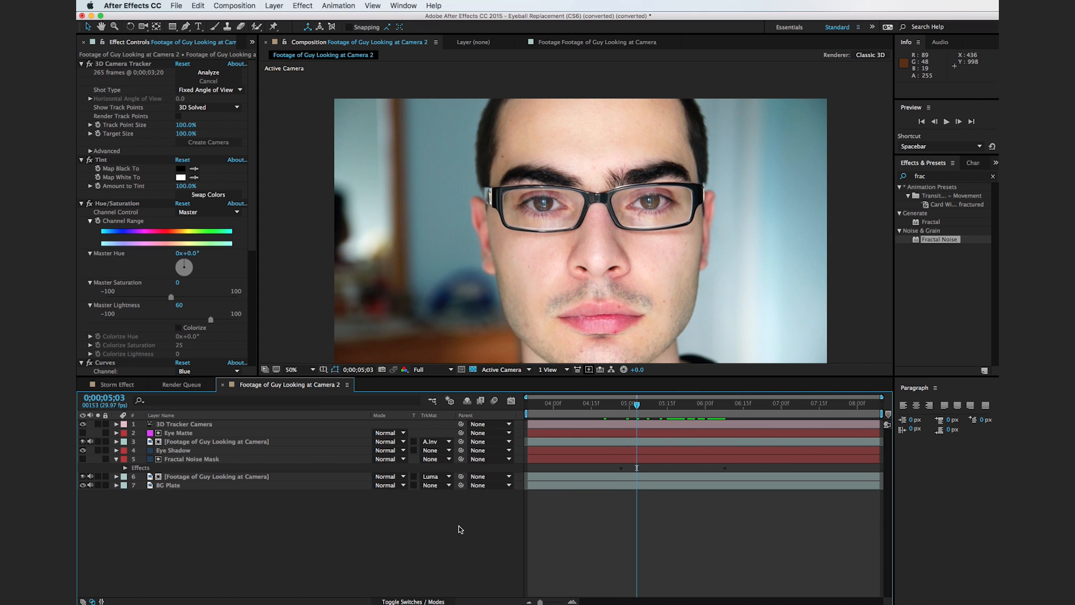
pyautogui.moveTo(618, 410); pyautogui.dragTo(734, 418)
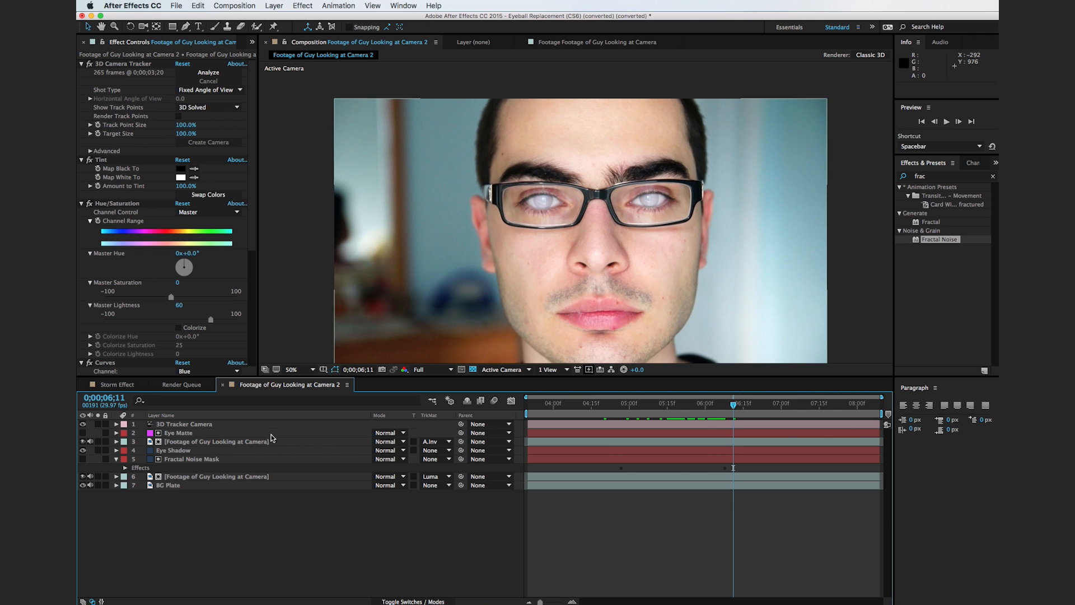
# Step: Add Lightning Footage as the topmost layer, enlarge it beyond the frame, and move it down until the city lights leave the frame
pyautogui.moveTo(258, 376); pyautogui.dragTo(363, 446)
pyautogui.click(83, 42)
pyautogui.moveTo(101, 177); pyautogui.dragTo(209, 496)
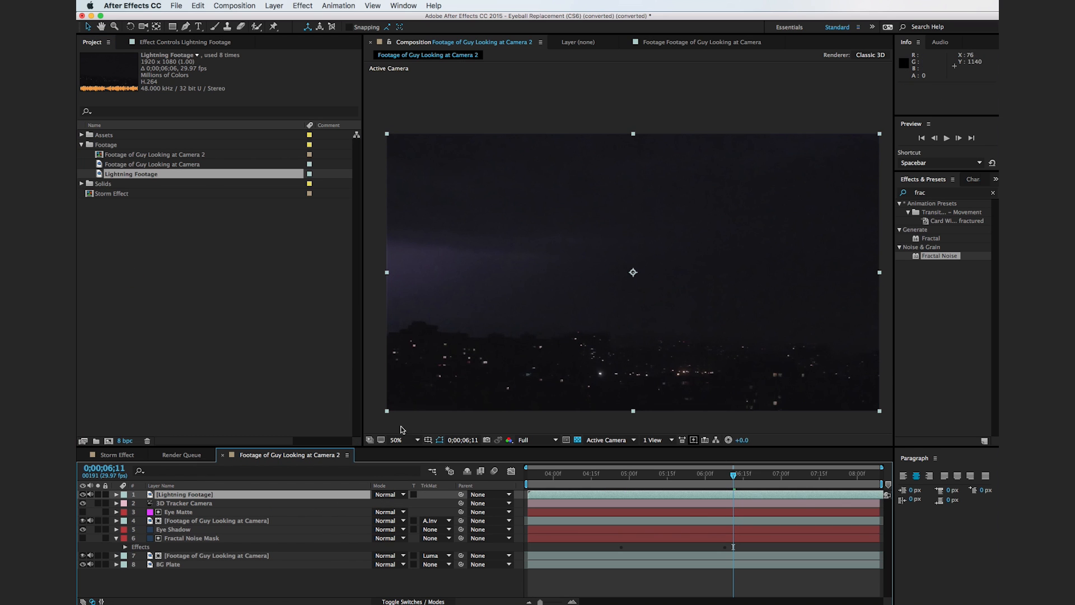
pyautogui.moveTo(388, 414); pyautogui.dragTo(322, 505)
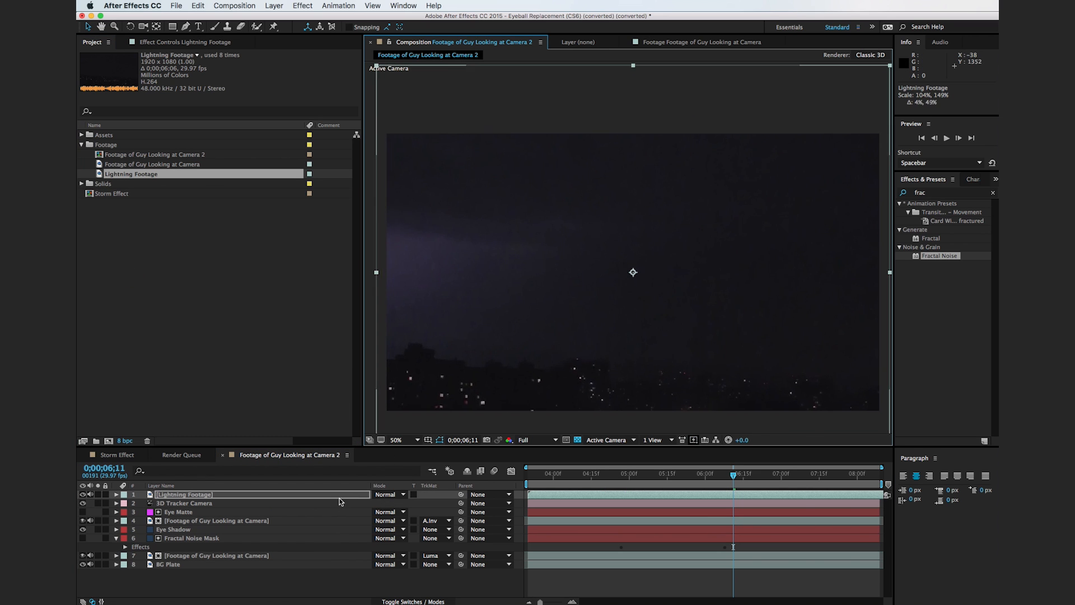
pyautogui.moveTo(504, 336); pyautogui.dragTo(518, 391)
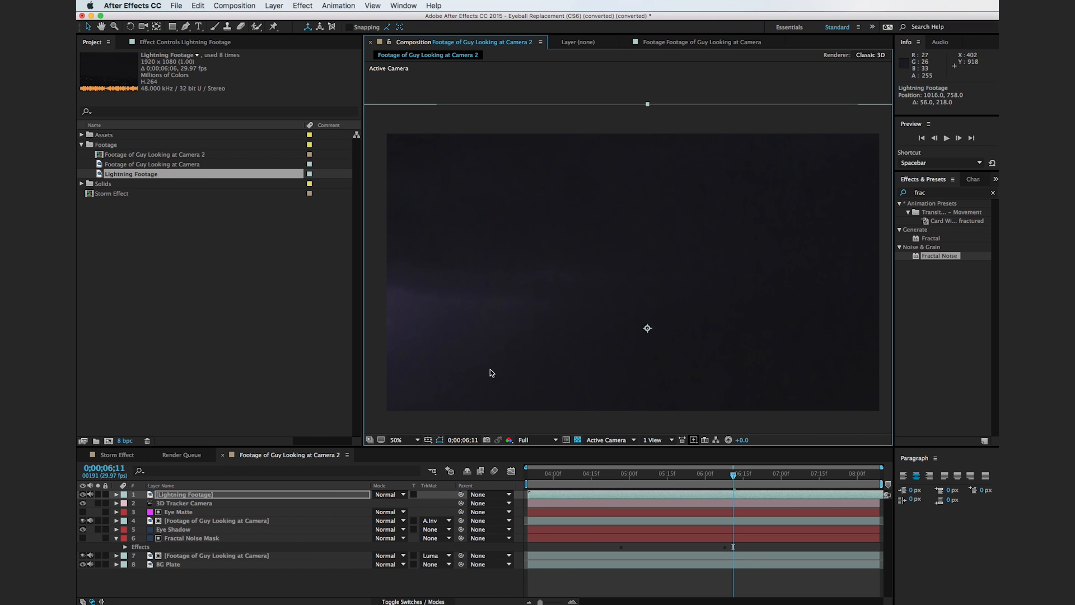
# Step: Set the Lightning Footage layer's blending mode to Screen and scrub through the lightning flashes
pyautogui.click(403, 495)
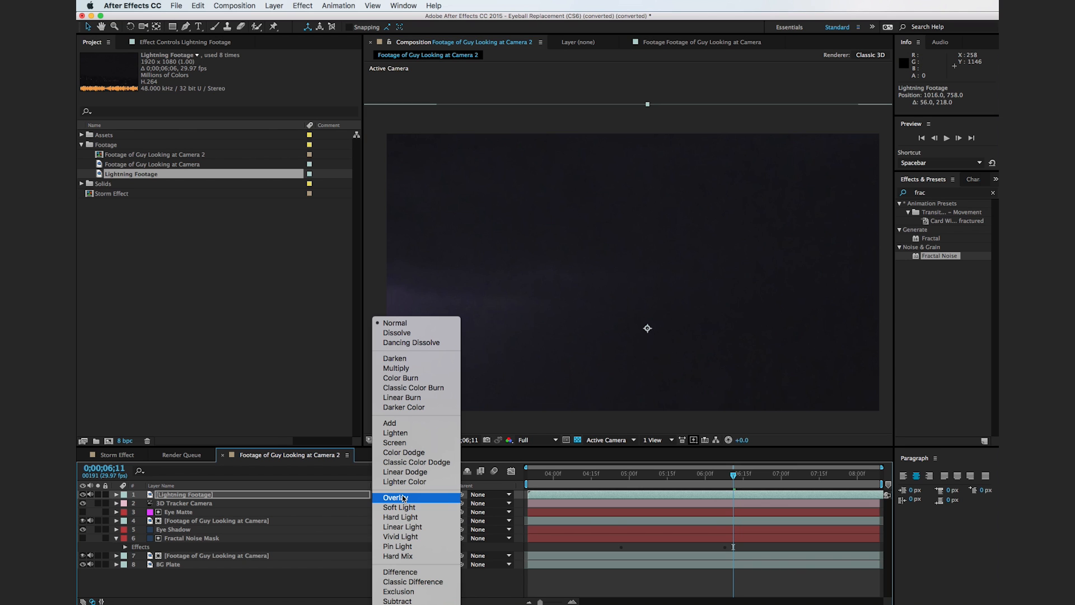
pyautogui.click(414, 445)
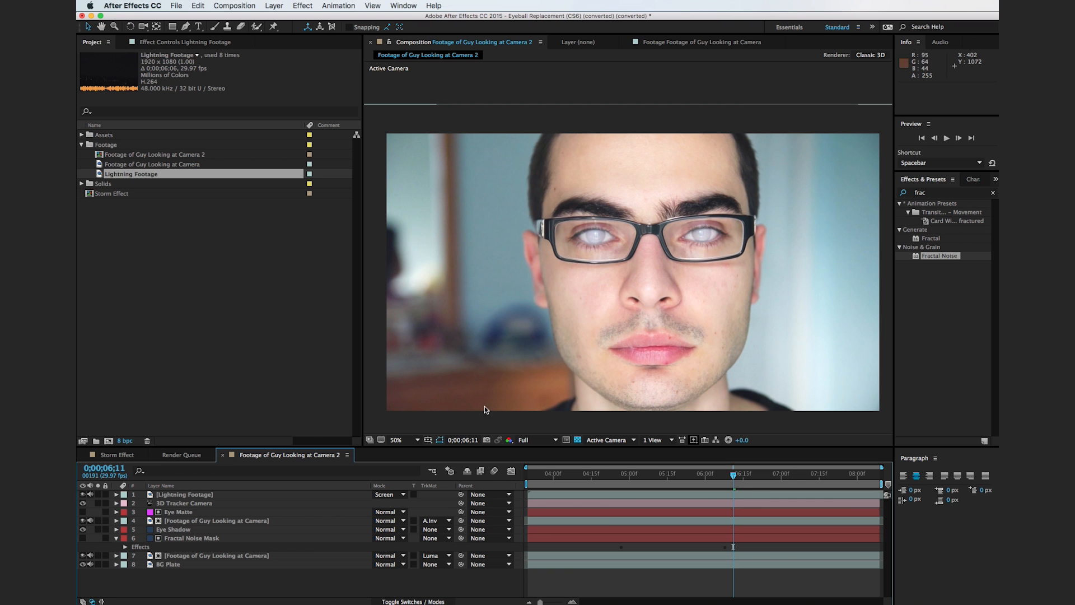
pyautogui.moveTo(546, 482); pyautogui.dragTo(710, 485)
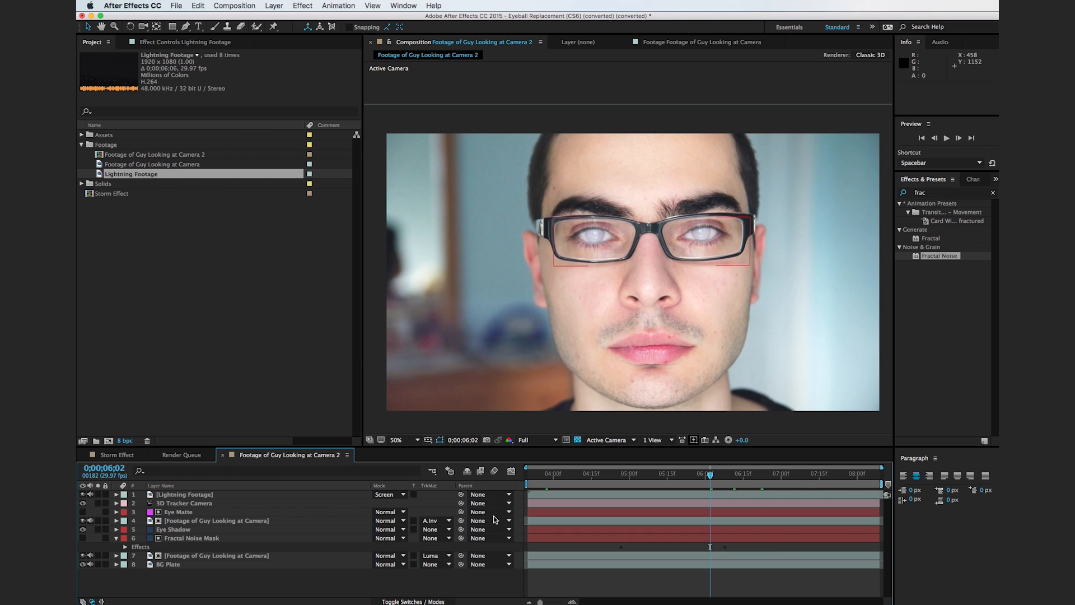
# Step: Draw a closed, curved four-point Pen mask around the man's face on the Lightning Footage layer, extending above and below the frame
pyautogui.click(207, 495)
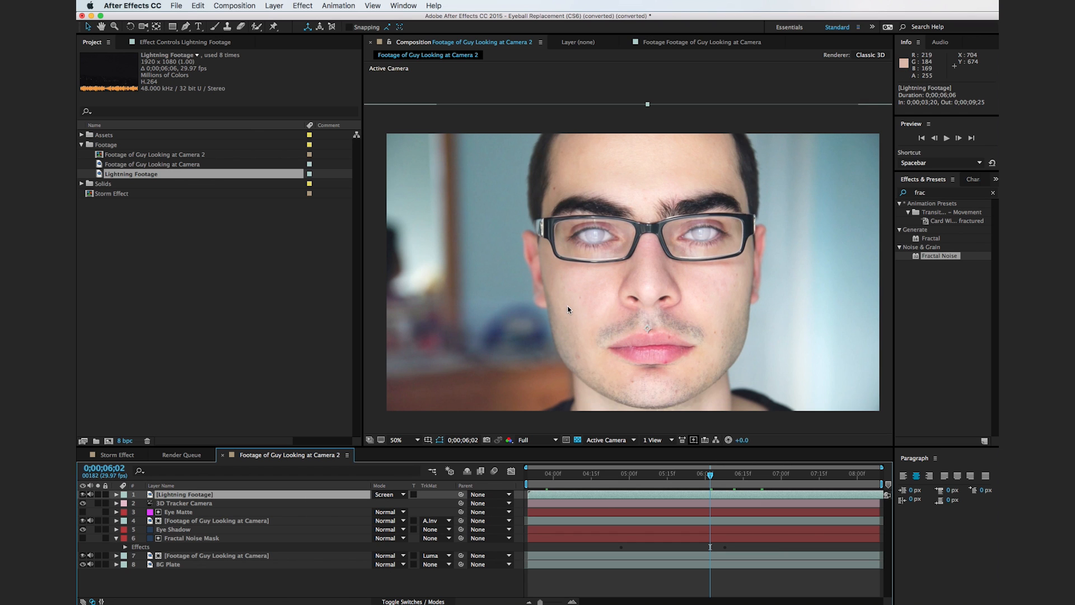
pyautogui.press(',')
pyautogui.press('a')
pyautogui.press('g')
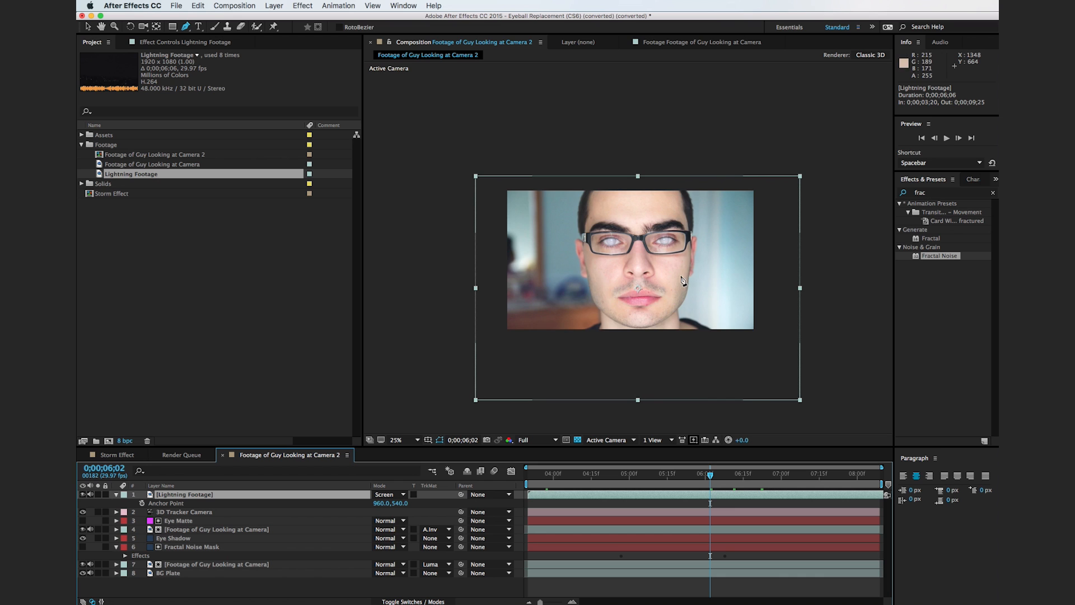
pyautogui.press('.')
pyautogui.moveTo(711, 294); pyautogui.dragTo(698, 269)
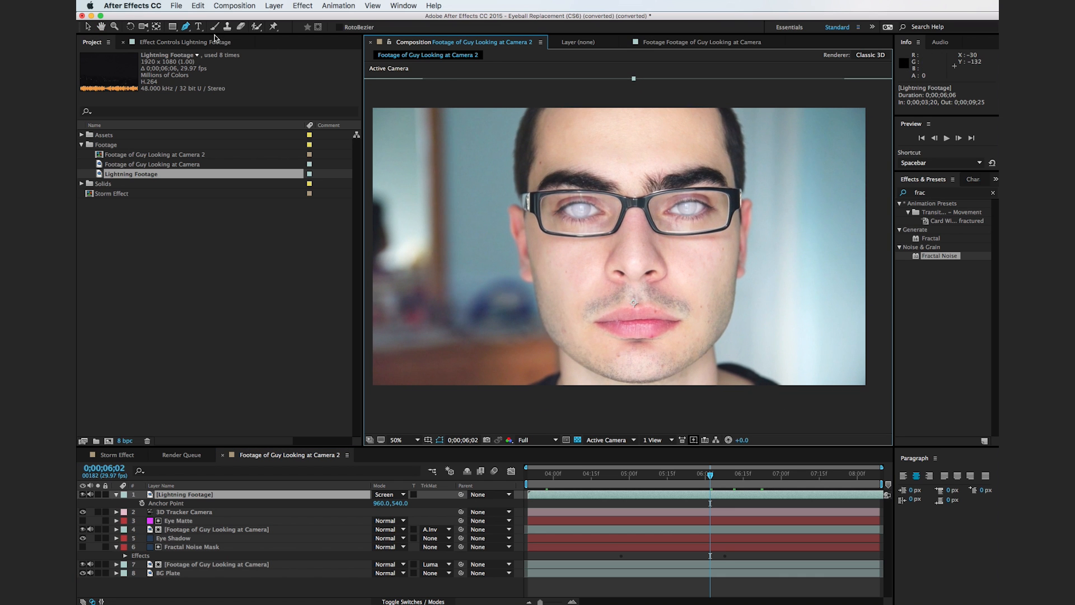
pyautogui.press(',')
pyautogui.moveTo(664, 125); pyautogui.dragTo(690, 181)
pyautogui.moveTo(668, 367); pyautogui.dragTo(637, 404)
pyautogui.moveTo(570, 371); pyautogui.dragTo(583, 312)
pyautogui.moveTo(587, 138); pyautogui.dragTo(607, 121)
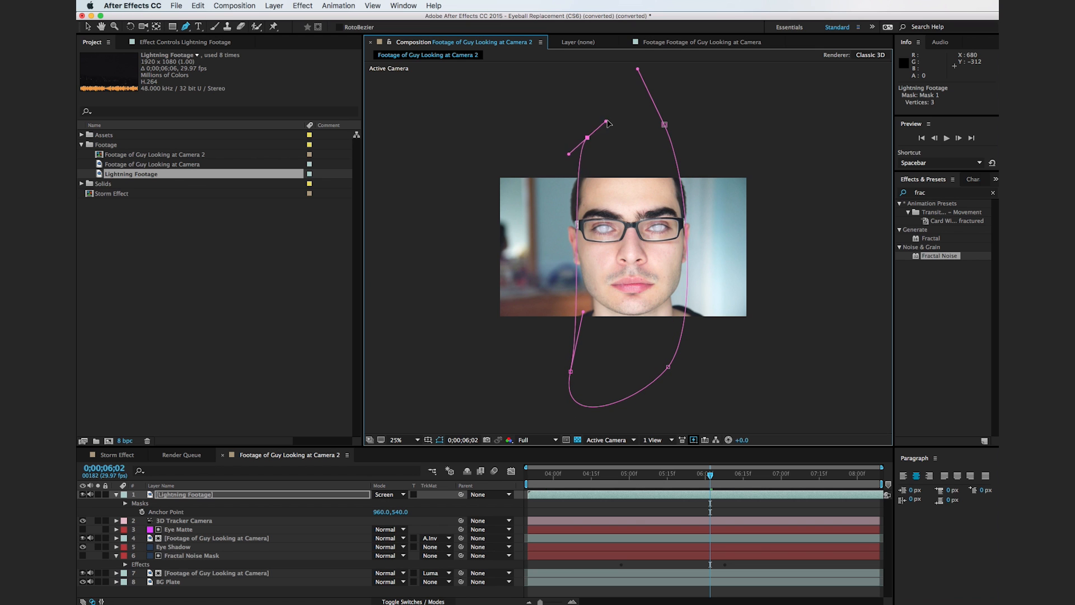
pyautogui.click(664, 124)
pyautogui.press('v')
# Step: Set the Lightning Footage mask to Subtract with a 333-pixel feather, and scrub through the result
pyautogui.press('f')
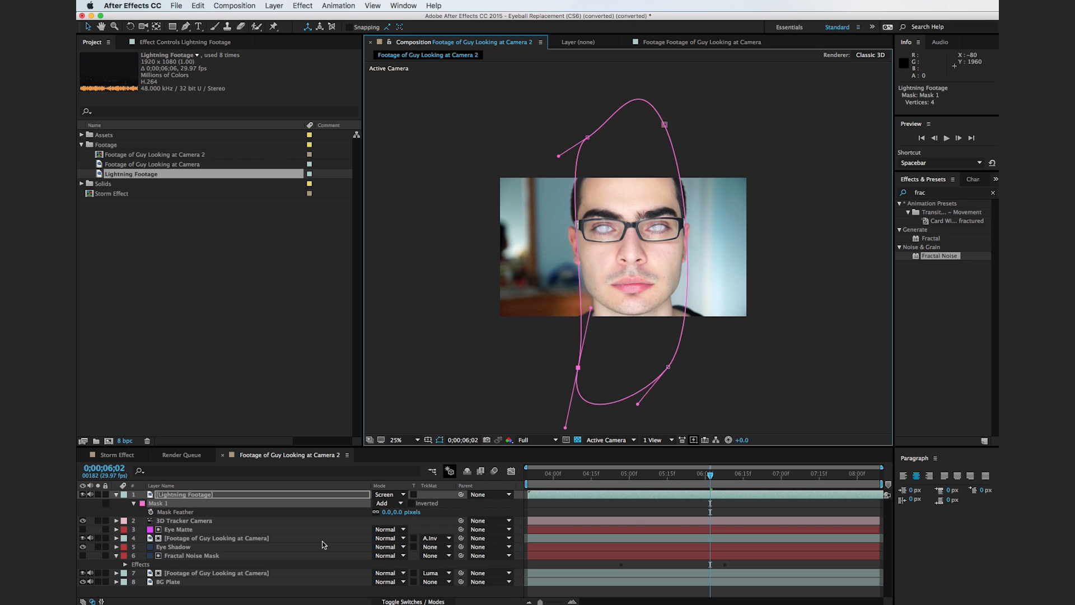
pyautogui.moveTo(390, 515); pyautogui.dragTo(364, 506)
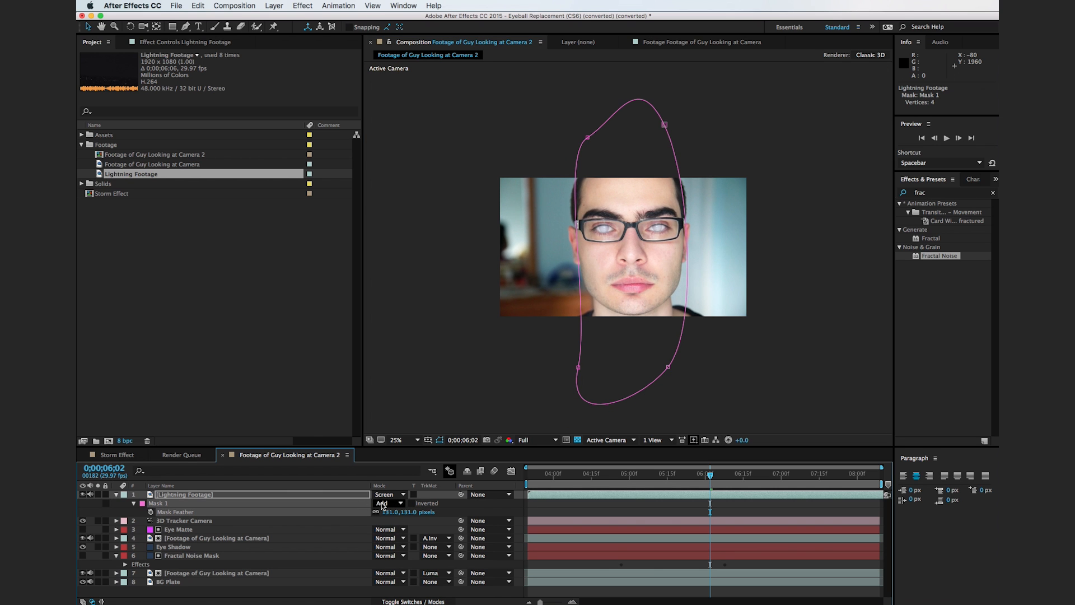
pyautogui.click(385, 503)
pyautogui.click(391, 534)
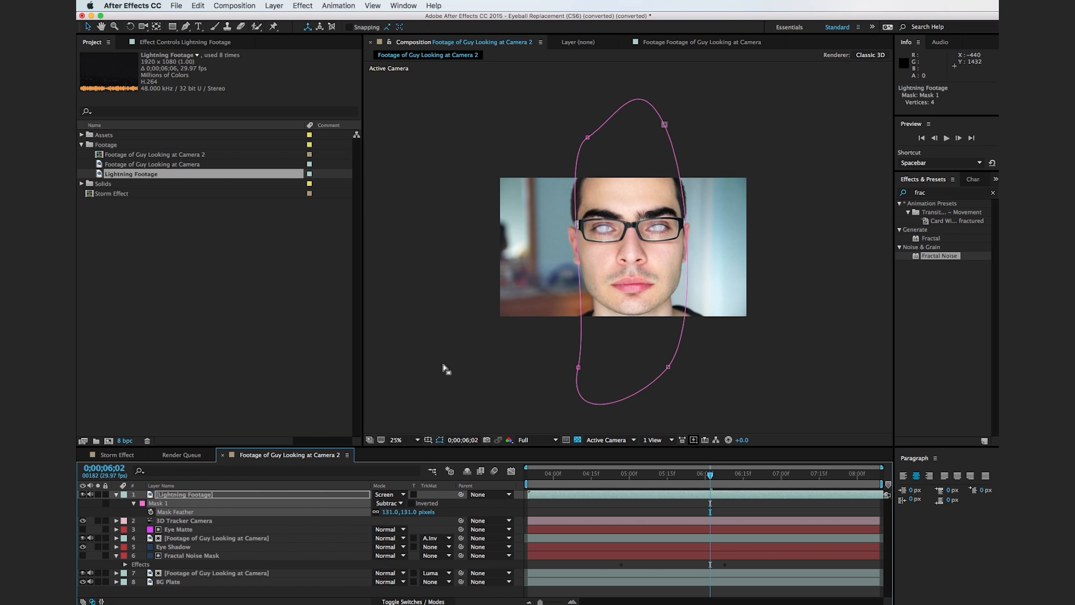
pyautogui.click(441, 375)
pyautogui.moveTo(409, 512); pyautogui.dragTo(491, 469)
pyautogui.click(474, 393)
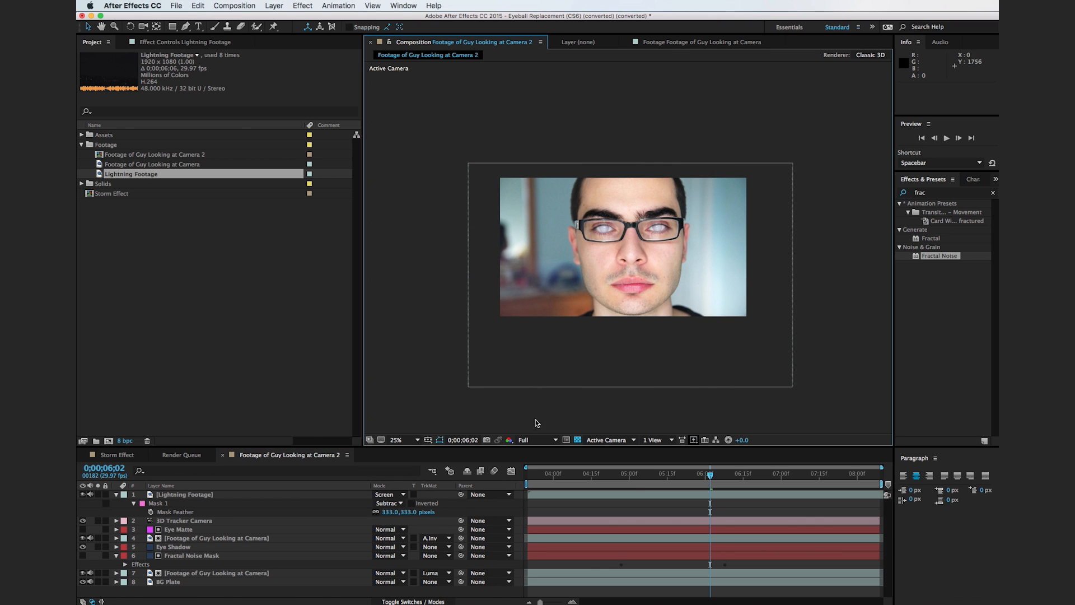
pyautogui.moveTo(613, 479); pyautogui.dragTo(762, 483)
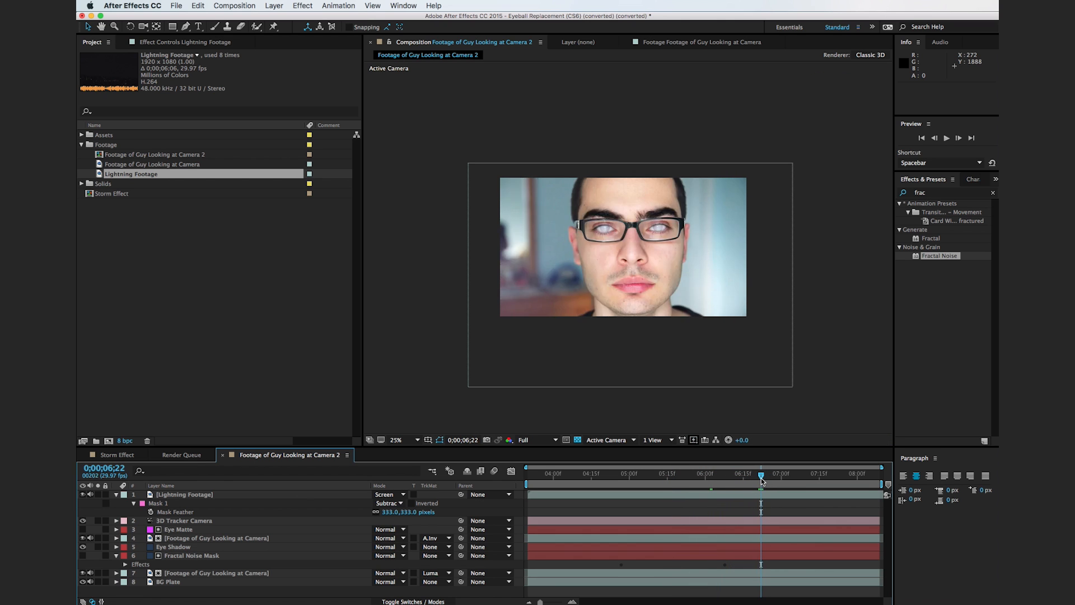
# Step: Reshape the Lightning Footage mask by moving its upper-left point down and outward, and scrub to check the flashes around the face
pyautogui.click(273, 495)
pyautogui.moveTo(588, 137); pyautogui.dragTo(578, 162)
pyautogui.moveTo(612, 302); pyautogui.dragTo(597, 278)
pyautogui.click(859, 400)
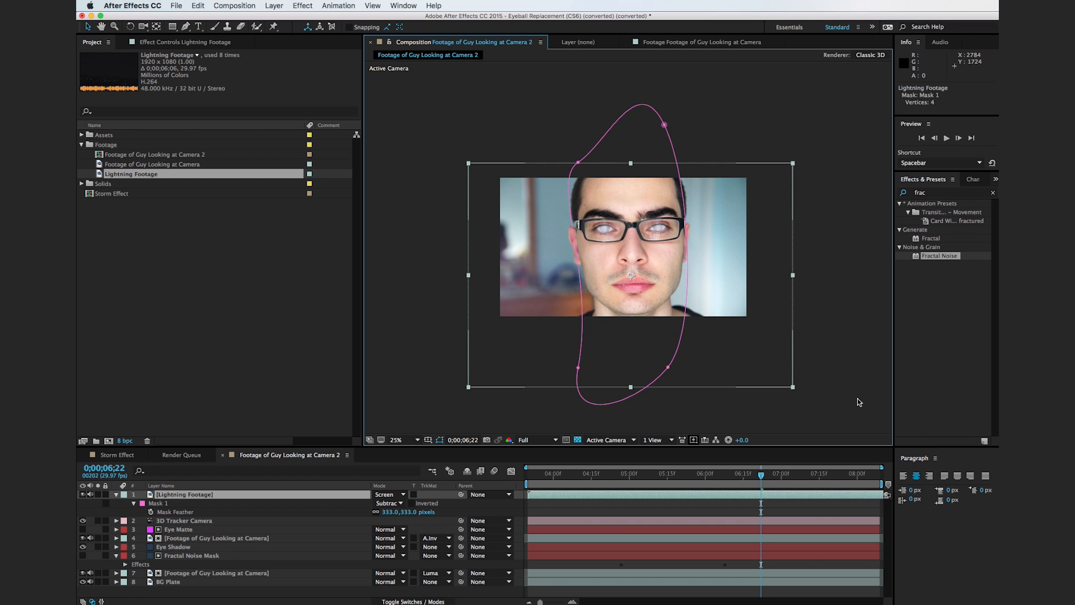
pyautogui.click(858, 399)
pyautogui.moveTo(564, 478); pyautogui.dragTo(760, 482)
# Step: Set the Lightning Footage layer's opacity to 50%
pyautogui.click(252, 495)
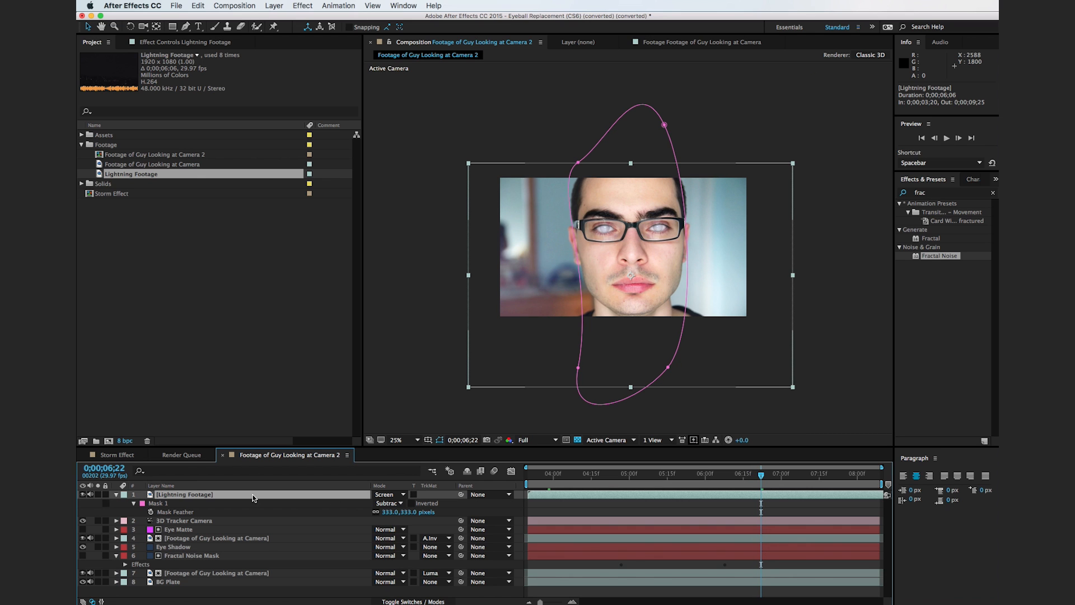
pyautogui.press('t')
pyautogui.click(381, 503)
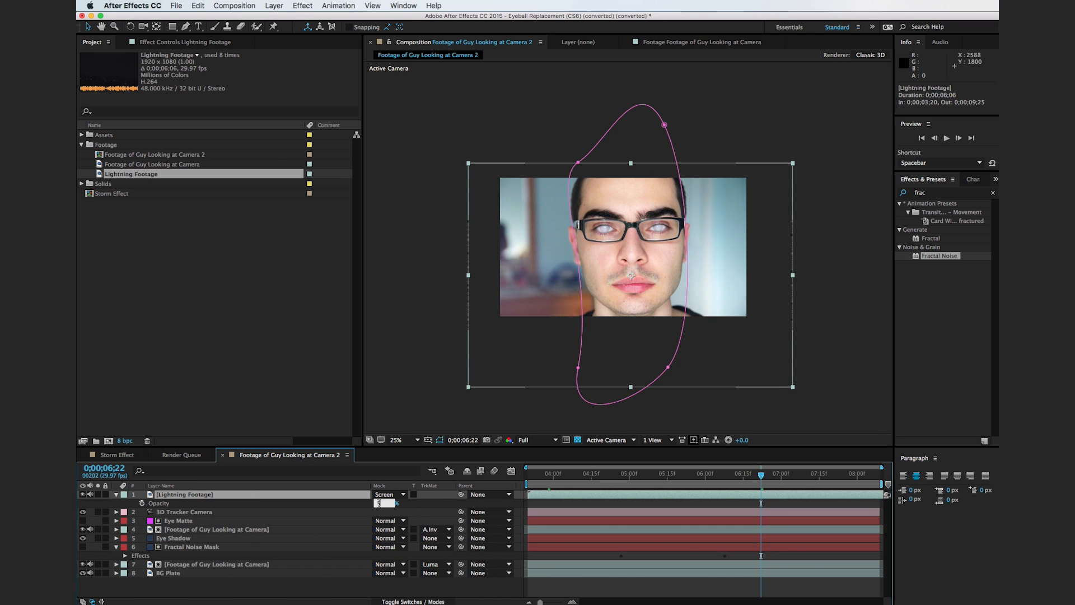
pyautogui.click(445, 376)
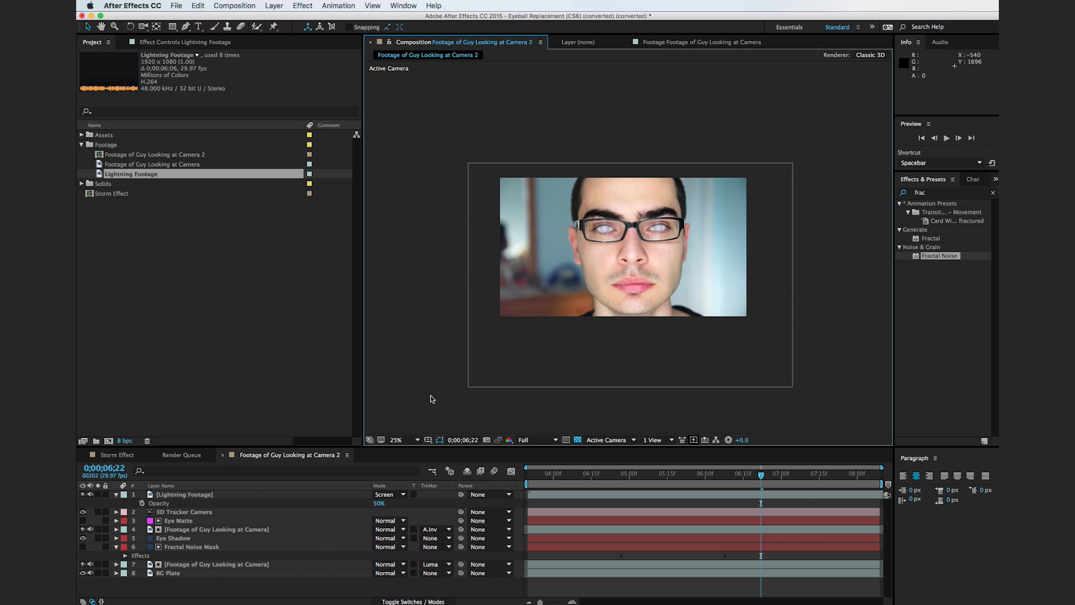
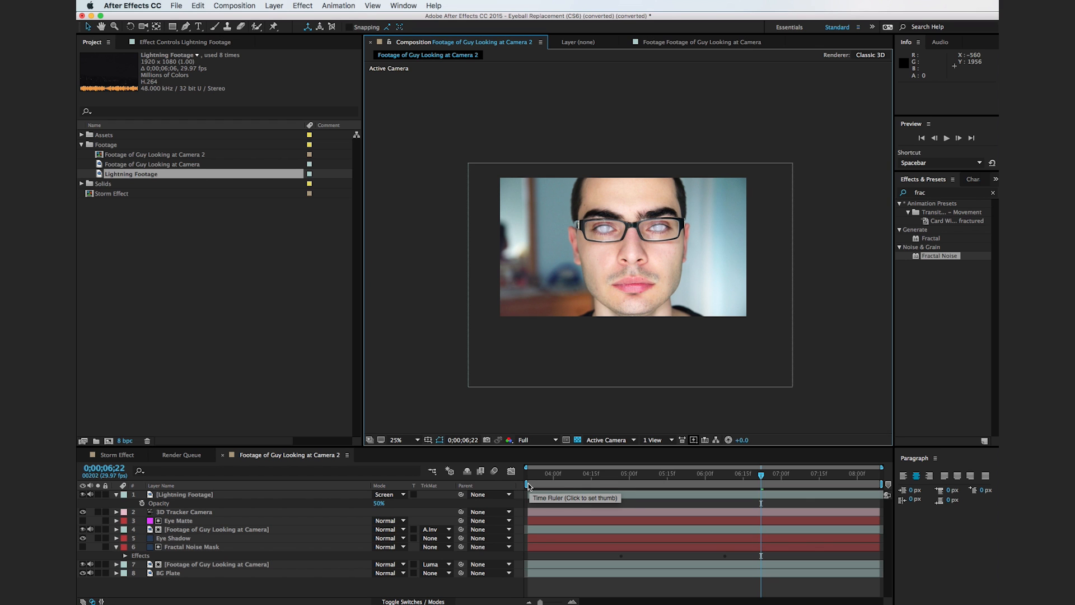
# Step: Duplicate the Eye Shadow layer and delete Mask 1 and Mask 2 from the copy
pyautogui.click(209, 539)
pyautogui.press('super+d')
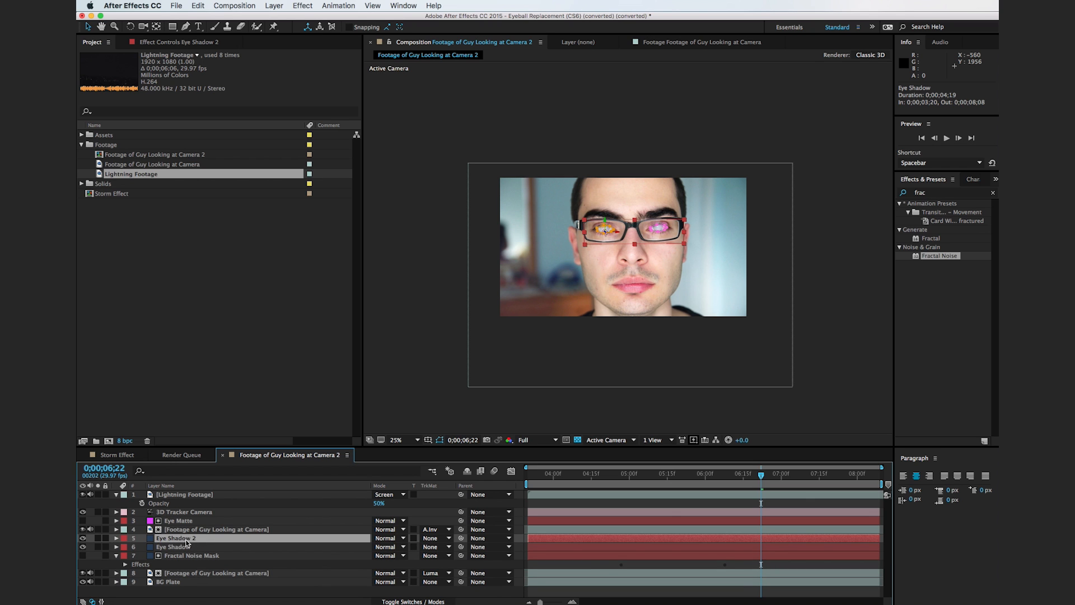
pyautogui.press('.')
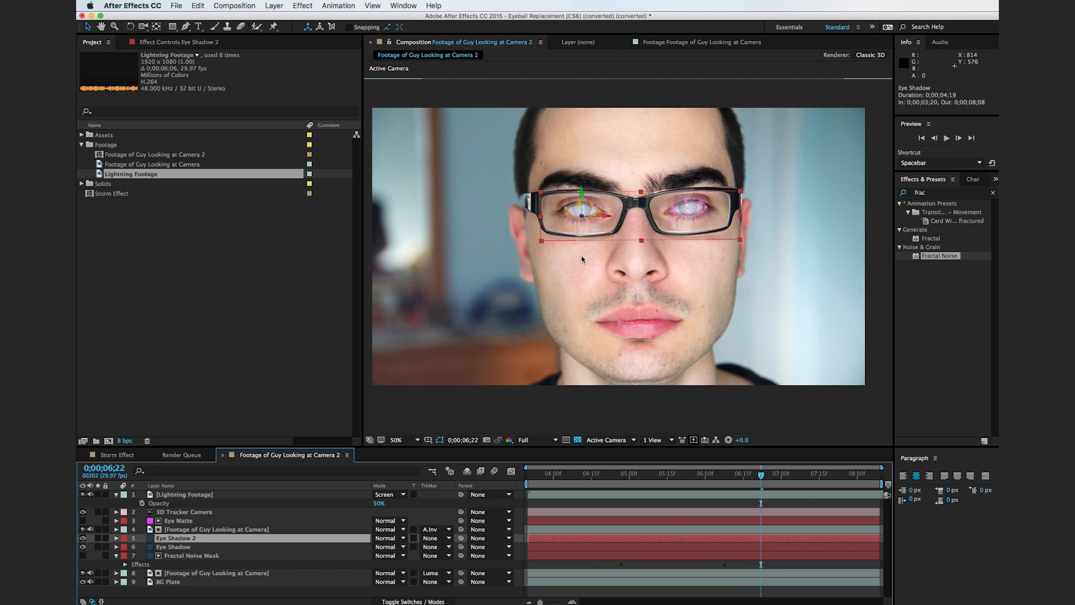
pyautogui.press('m')
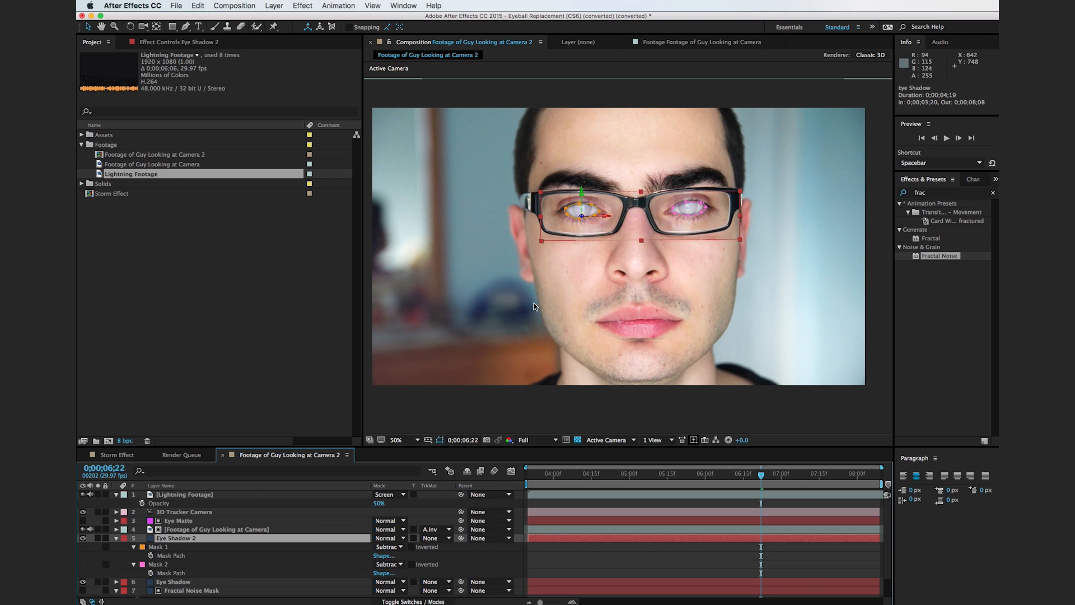
pyautogui.click(162, 551)
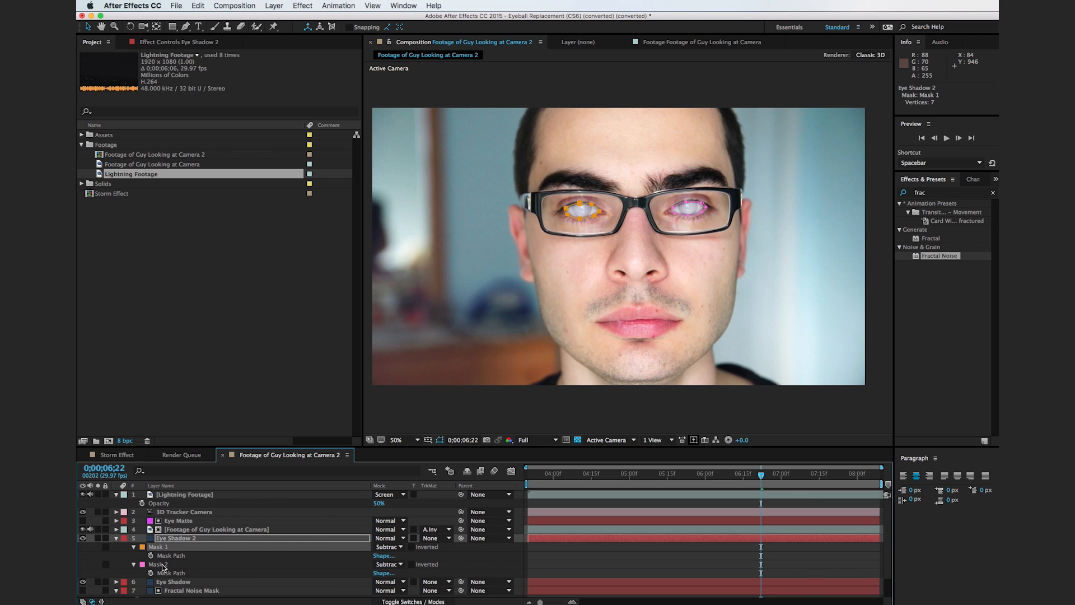
pyautogui.keyDown('shift'); pyautogui.click(163, 565); pyautogui.keyUp('shift')
pyautogui.press('Delete')
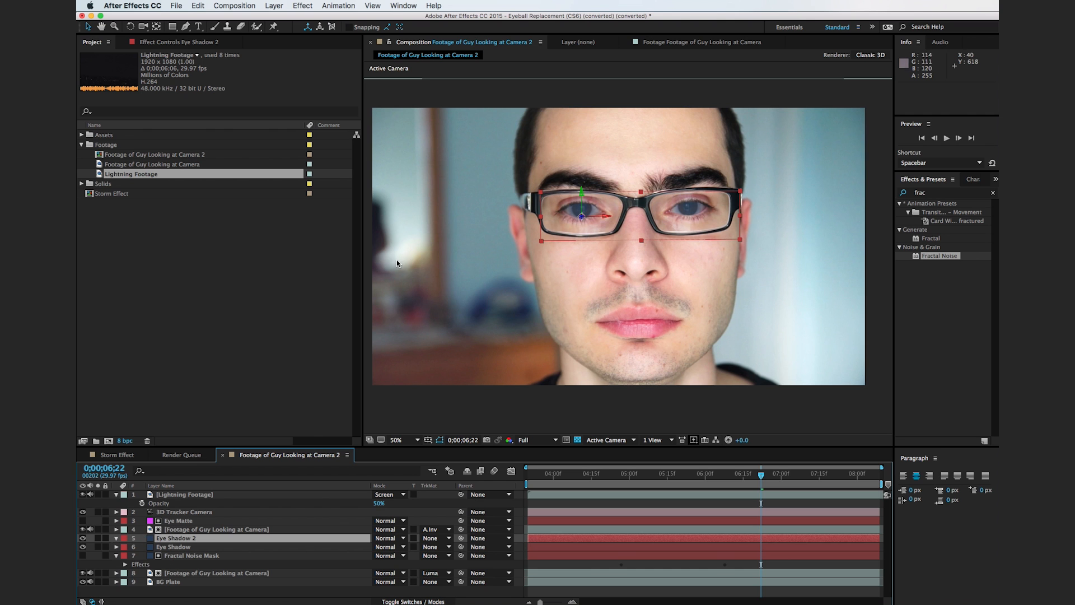
# Step: Resize and position Eye Shadow 2 over the eye on the image's left, and replace its source with Lightning Footage
pyautogui.moveTo(742, 216); pyautogui.dragTo(606, 224)
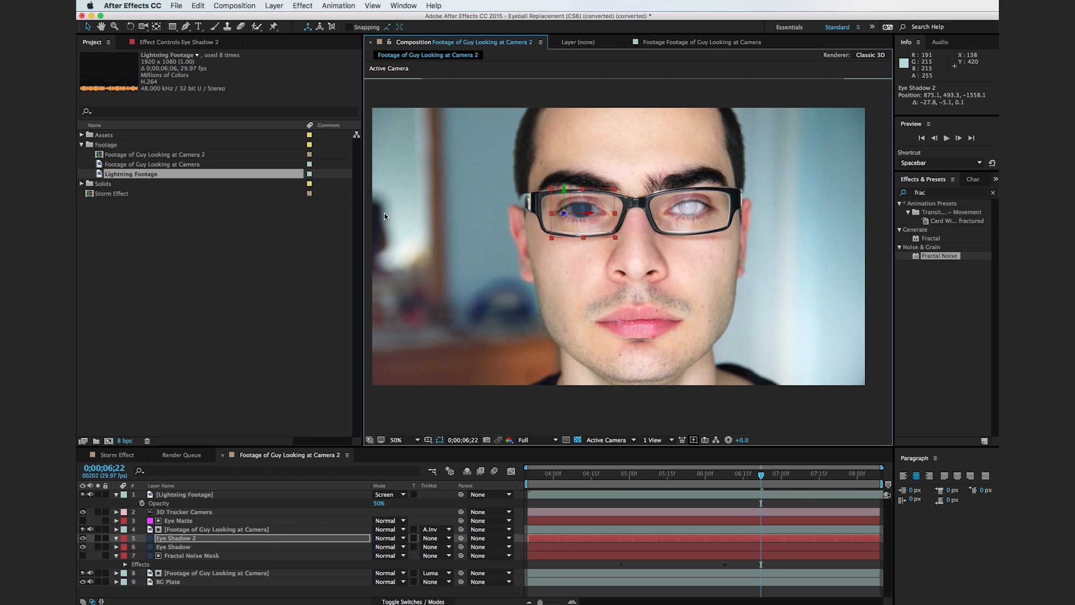
pyautogui.press('super+z')
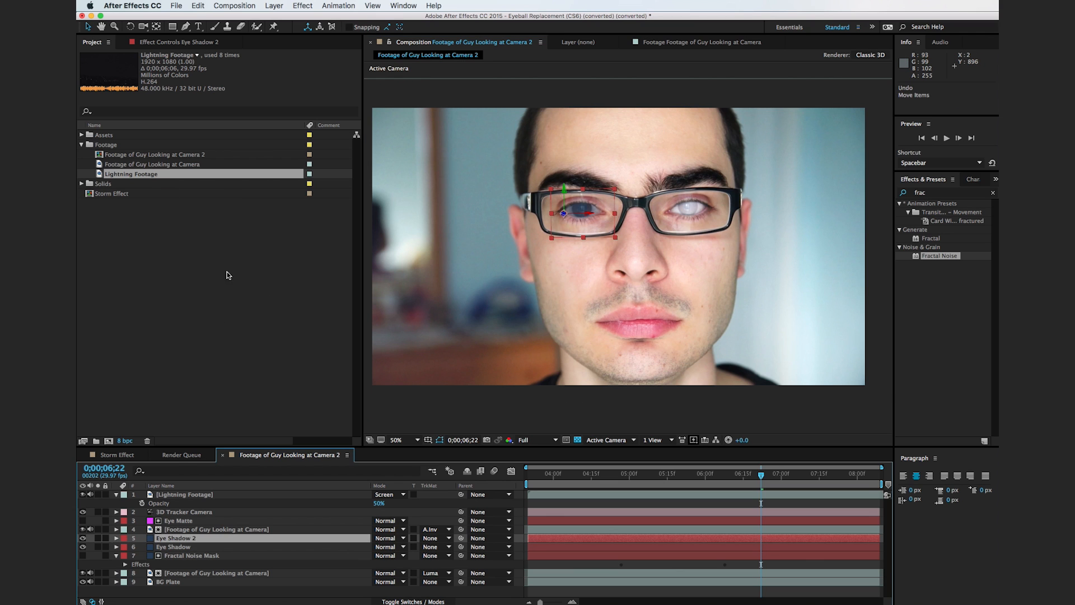
pyautogui.moveTo(102, 178); pyautogui.dragTo(196, 539)
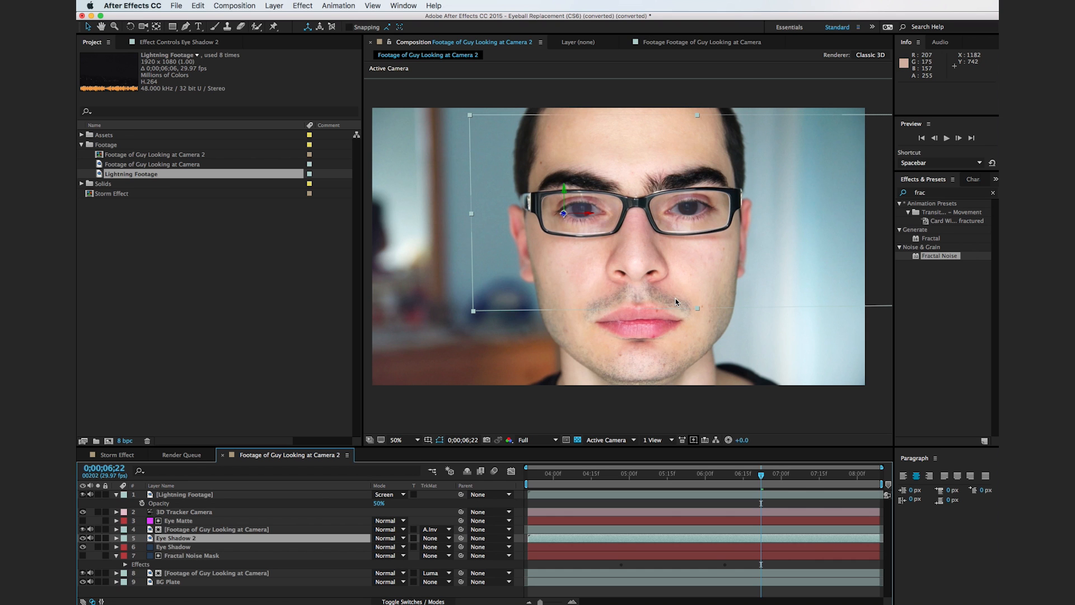
pyautogui.press('space')
pyautogui.moveTo(676, 297); pyautogui.dragTo(589, 306)
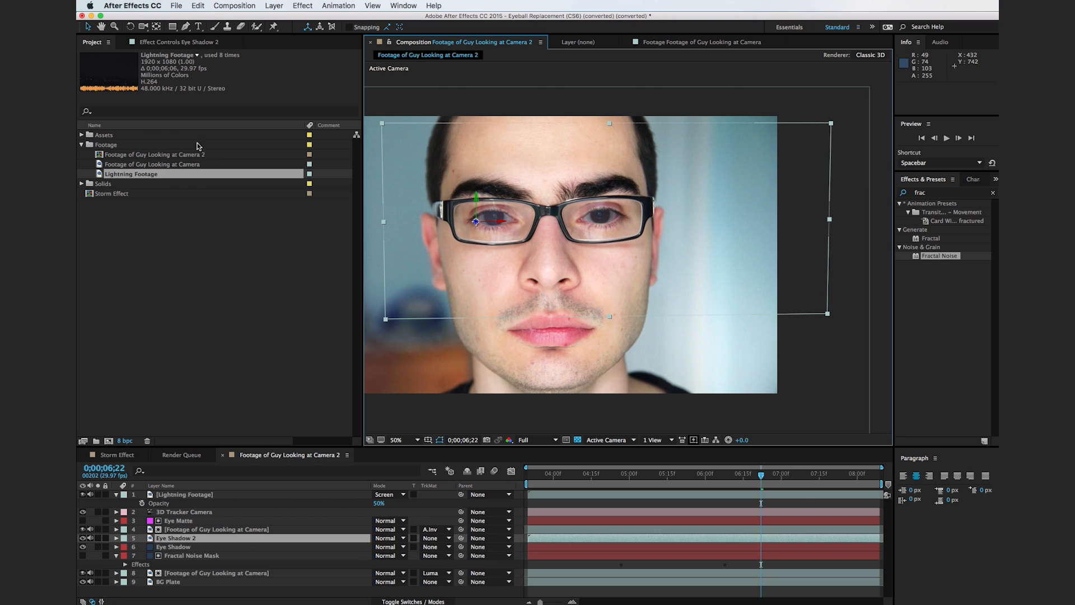
# Step: Rename the Eye Shadow 2 layer to Left Eye Brightness and set its blending mode to Screen
pyautogui.click(208, 538)
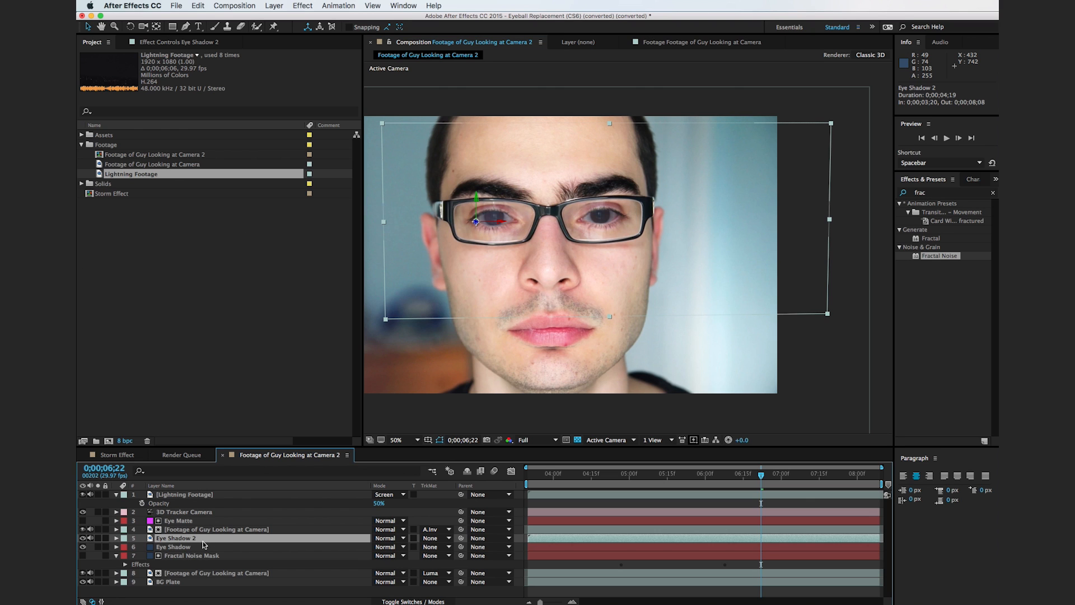
pyautogui.press('Return')
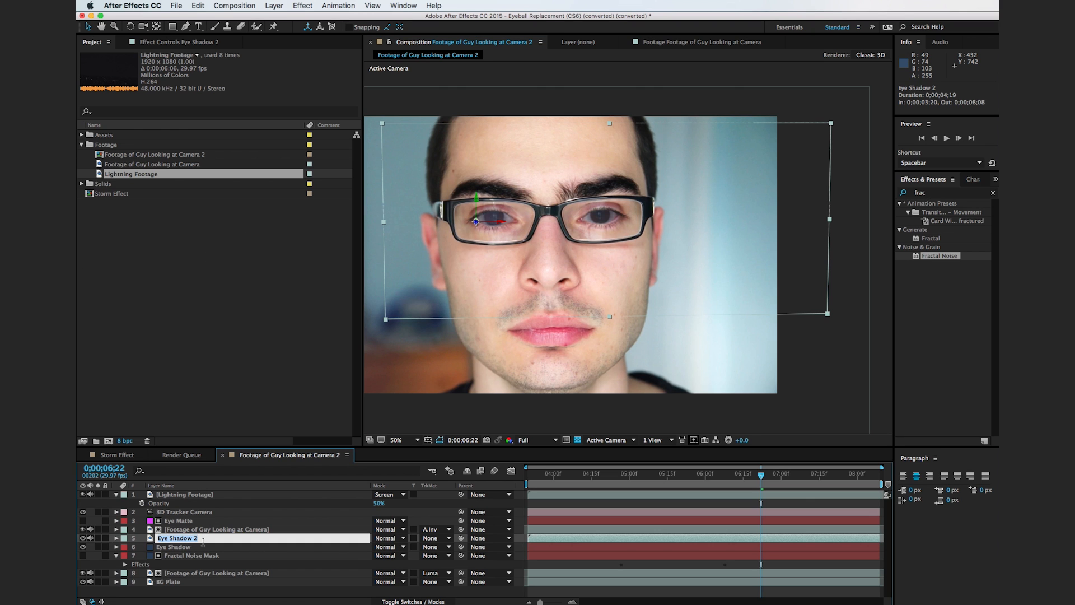
pyautogui.write('Left Eye Brightness')
pyautogui.press('Return')
pyautogui.click(386, 538)
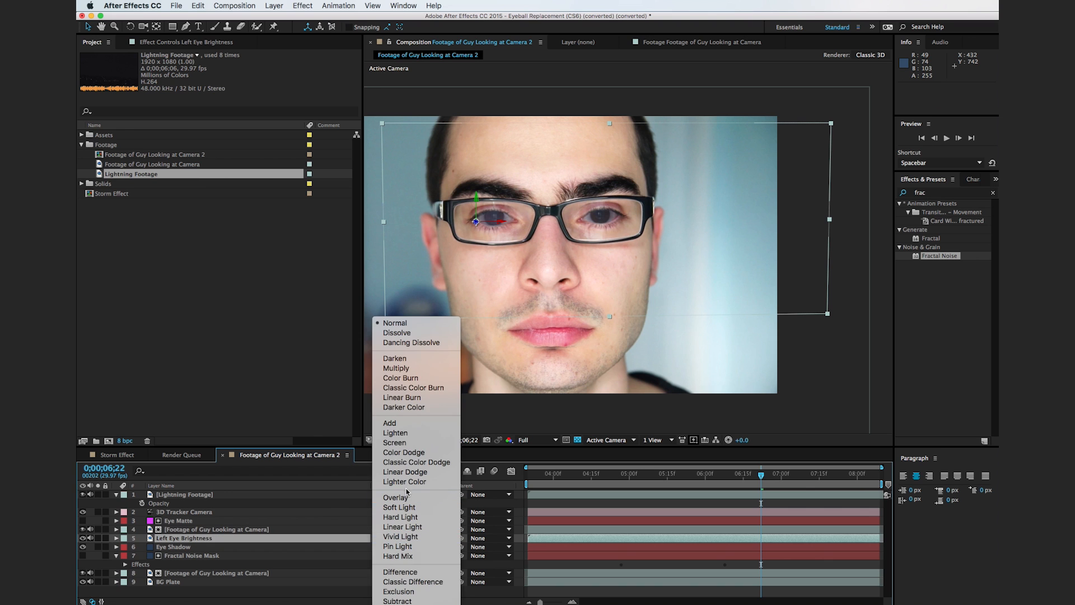
pyautogui.click(395, 443)
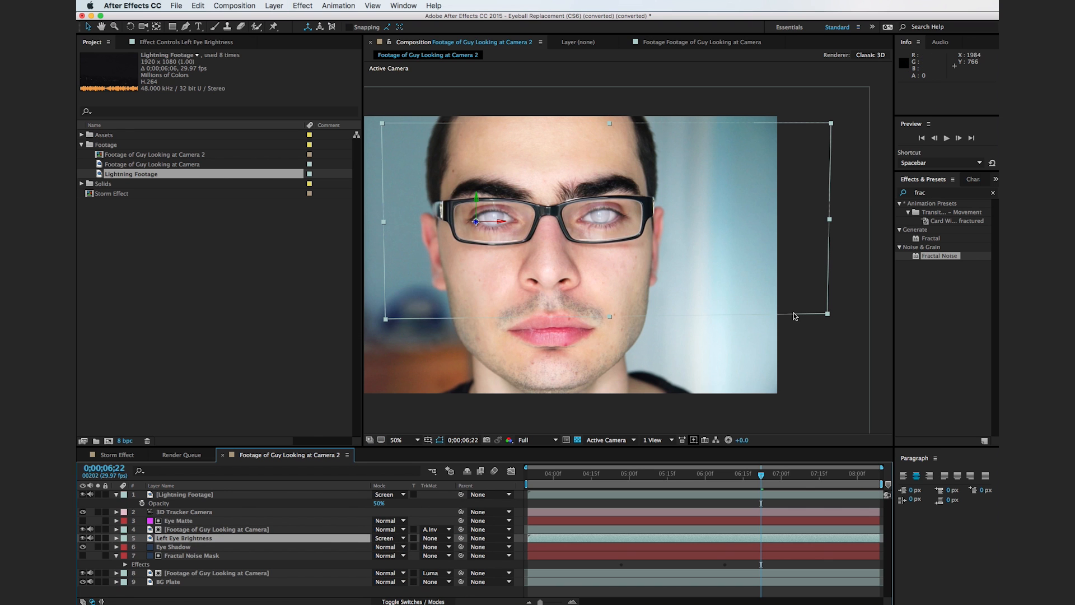
# Step: Shrink Left Eye Brightness to fit the eye on the image's left, position it at about 860, 505, and scrub through the flashes
pyautogui.moveTo(826, 313); pyautogui.dragTo(522, 253)
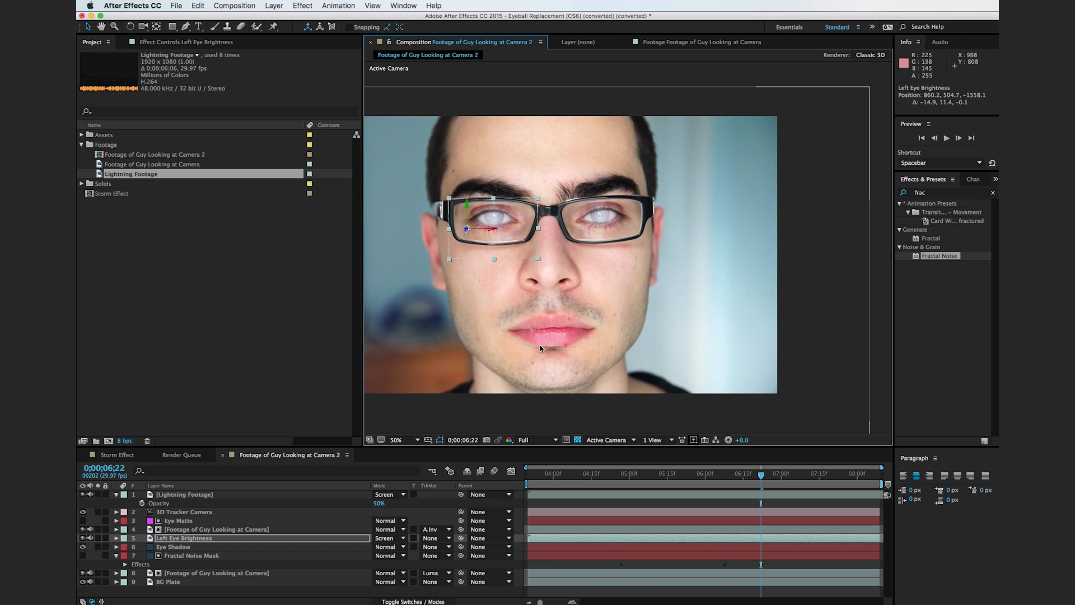
pyautogui.moveTo(563, 480); pyautogui.dragTo(738, 492)
pyautogui.moveTo(560, 342); pyautogui.dragTo(710, 341)
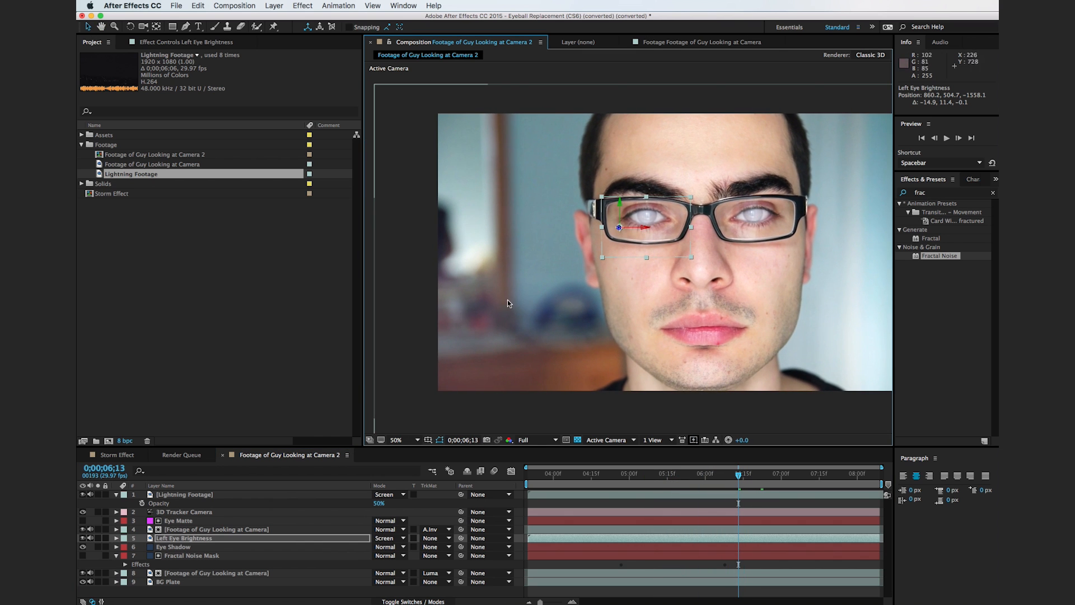
# Step: Duplicate the Left Eye Brightness layer and rename the copy Right eye Brightness
pyautogui.moveTo(706, 273); pyautogui.dragTo(648, 310)
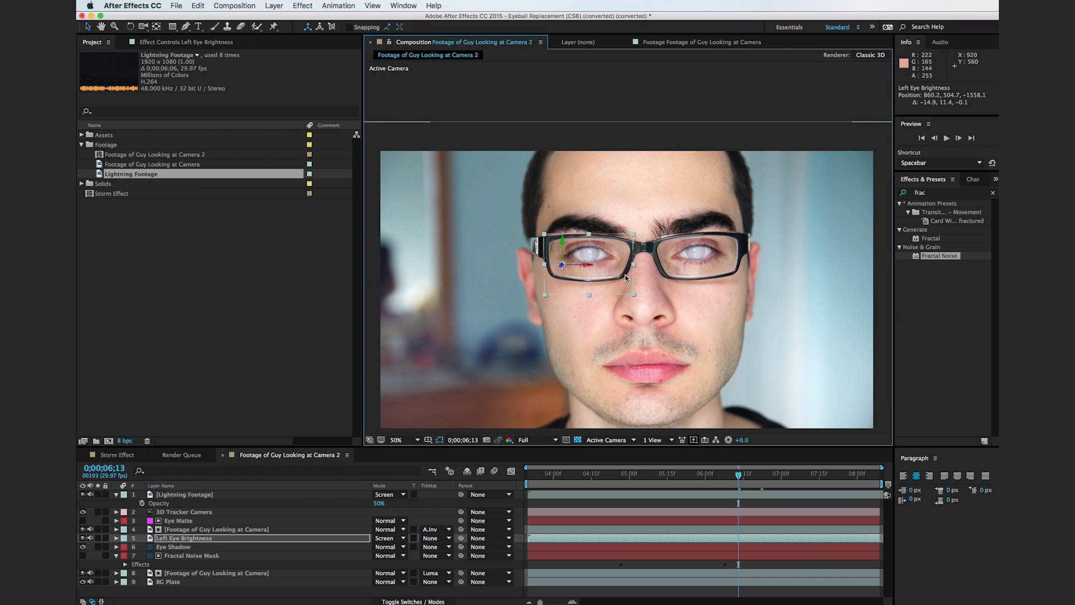
pyautogui.click(467, 470)
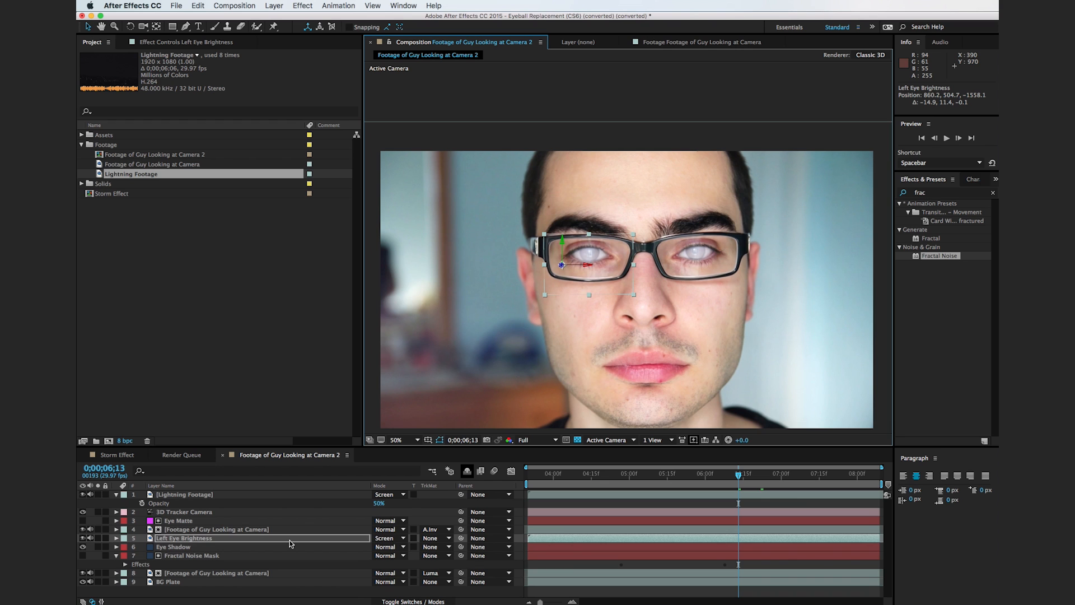
pyautogui.press('super+d')
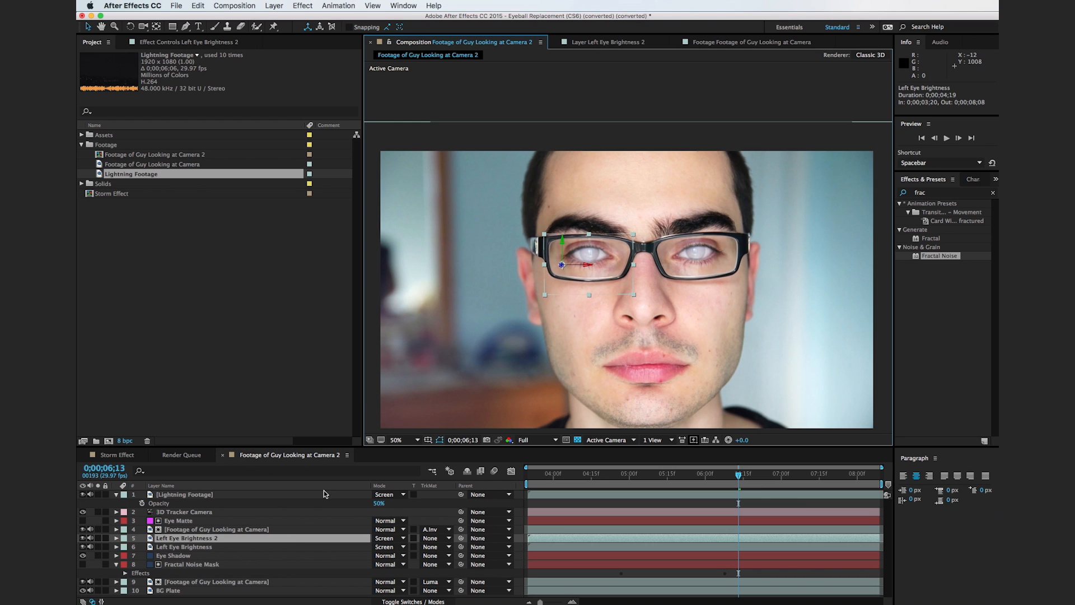
pyautogui.press('Return')
pyautogui.write('Right eye Brig')
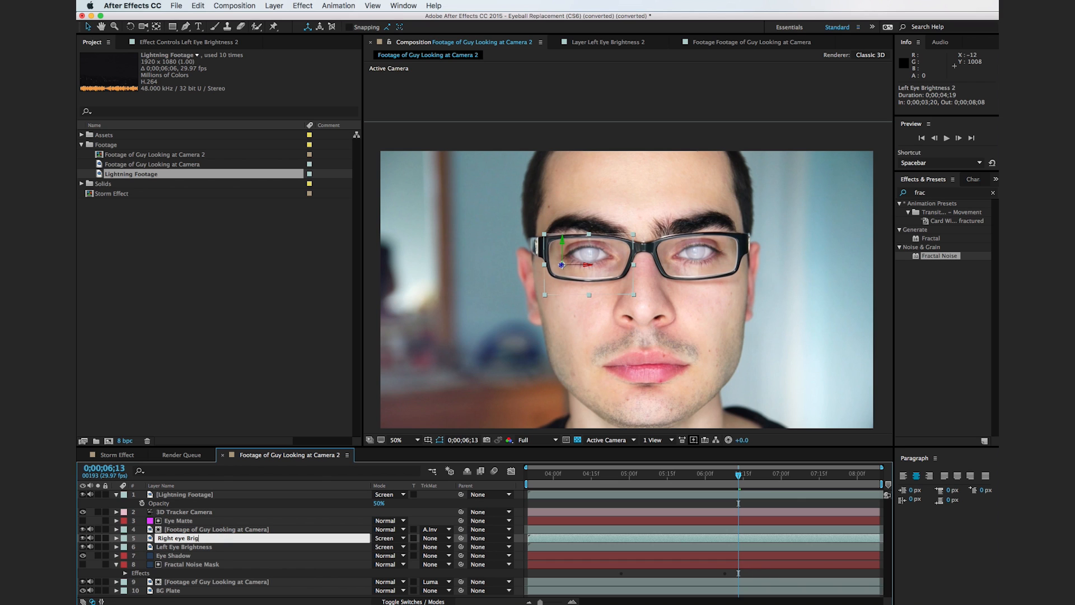
pyautogui.write('htness')
pyautogui.press('Return')
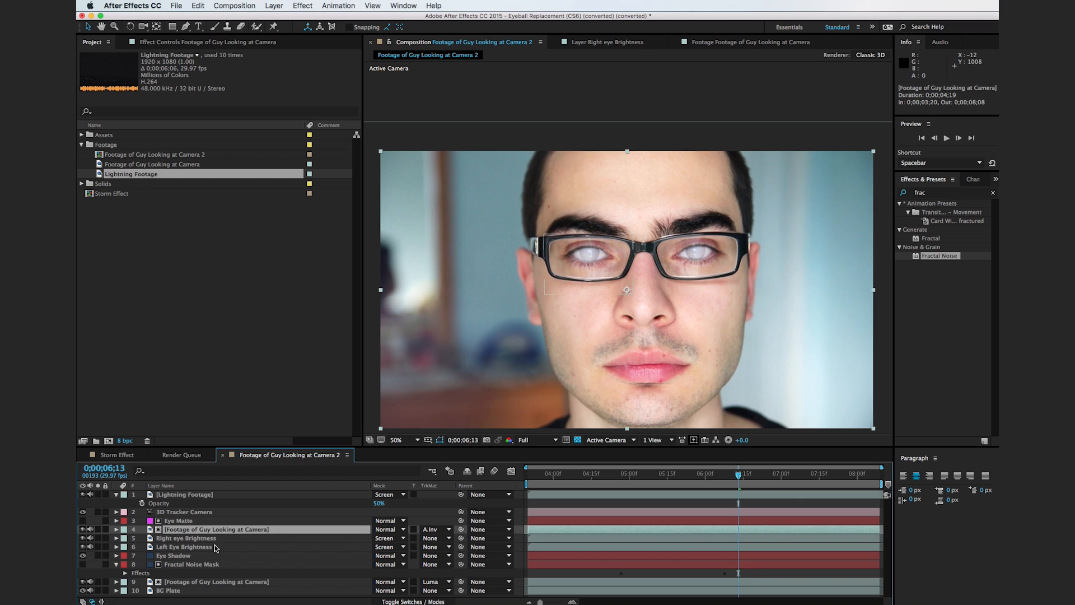
# Step: Move Right eye Brightness over the eye on the image's right, at about 1034, 505, and scrub through the flashes
pyautogui.moveTo(582, 266); pyautogui.dragTo(632, 273)
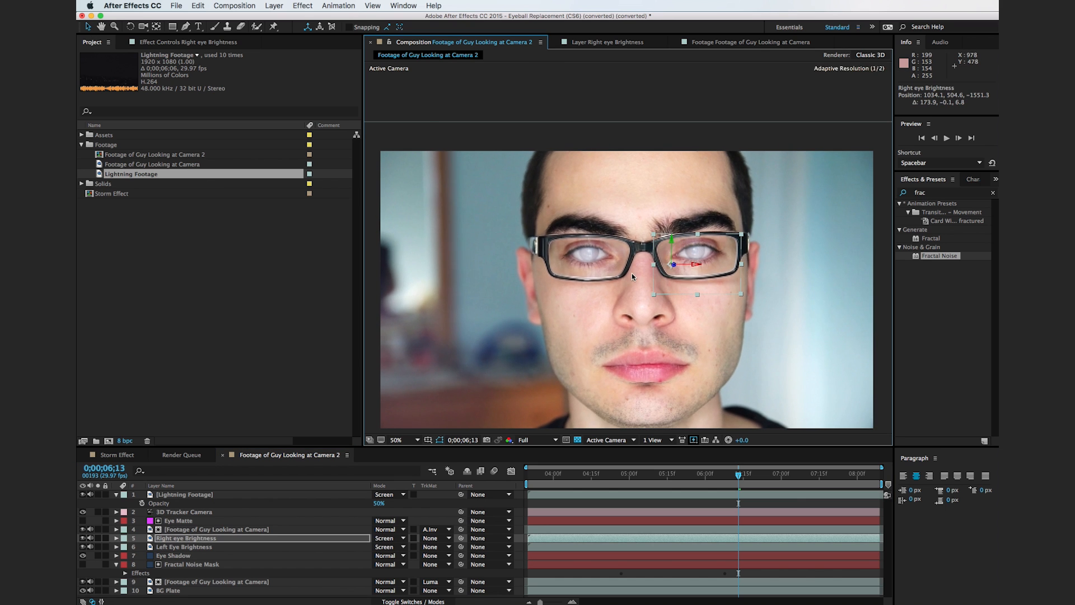
pyautogui.click(575, 476)
pyautogui.moveTo(576, 477); pyautogui.dragTo(710, 478)
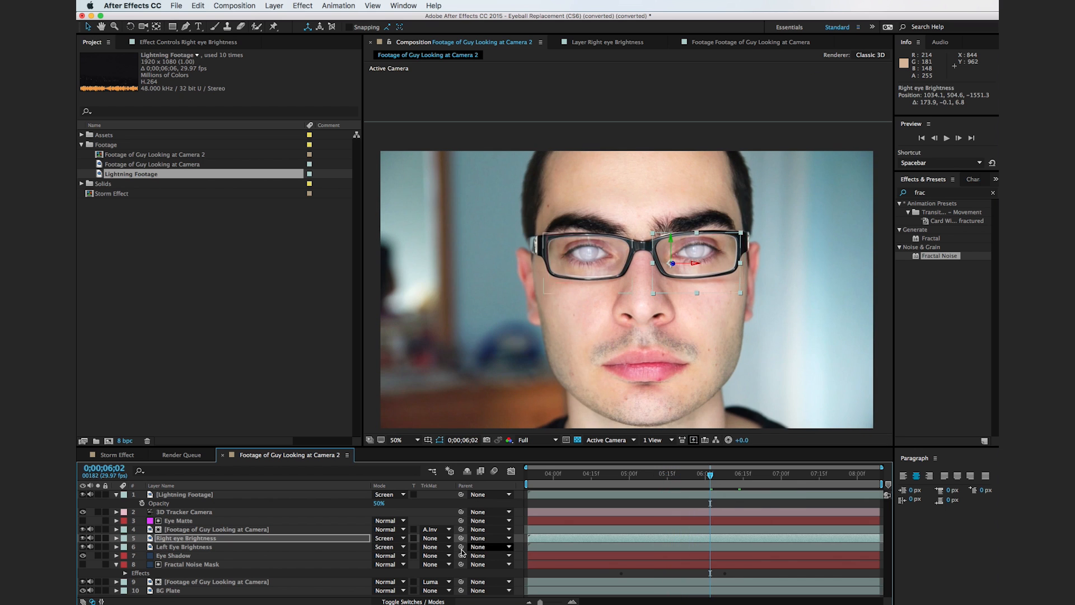
# Step: Set a 100% opacity keyframe on both Right eye Brightness and Left Eye Brightness at 0;00;06;07
pyautogui.click(283, 549)
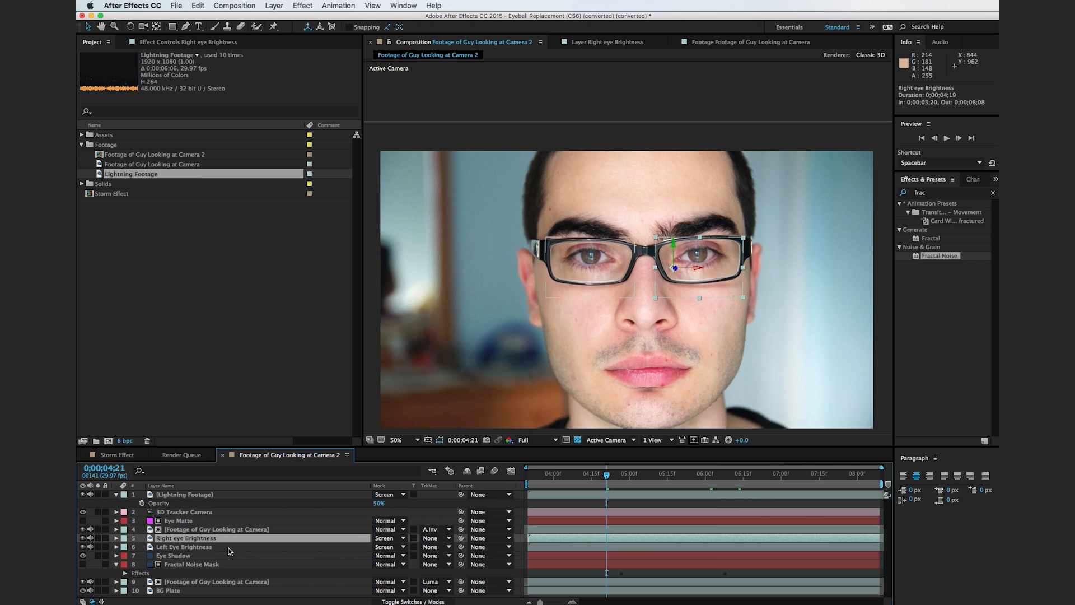
pyautogui.keyDown('shift'); pyautogui.click(230, 548); pyautogui.keyUp('shift')
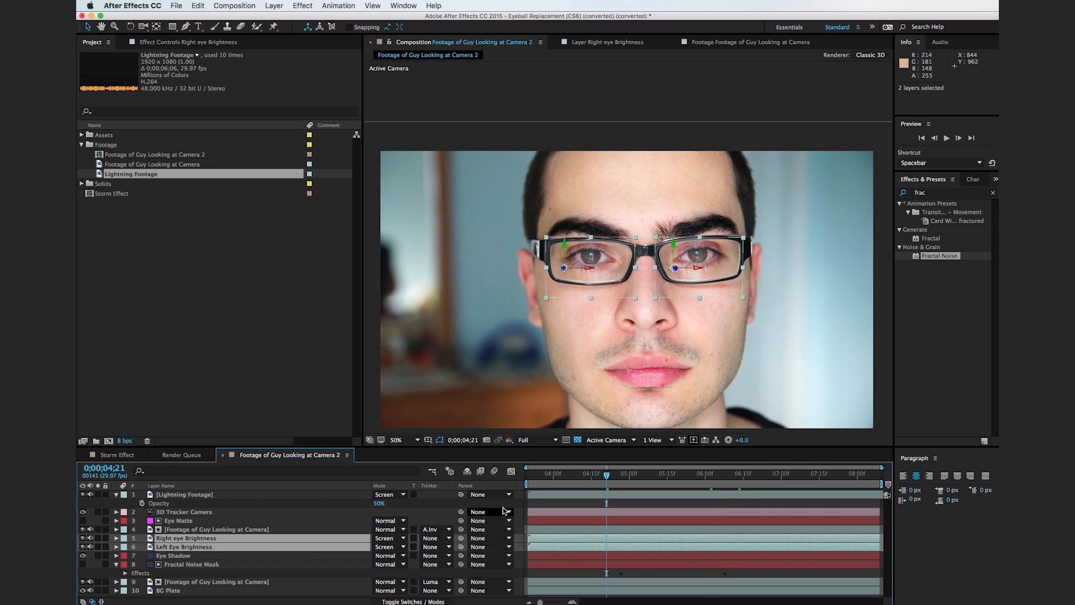
pyautogui.moveTo(608, 476); pyautogui.dragTo(724, 478)
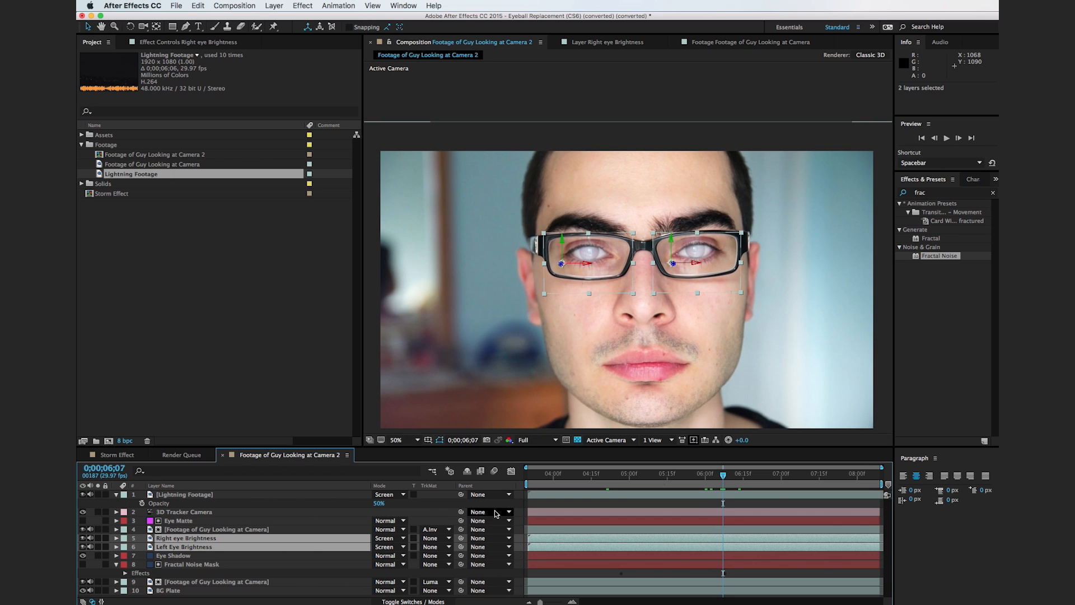
pyautogui.press('t')
pyautogui.click(142, 547)
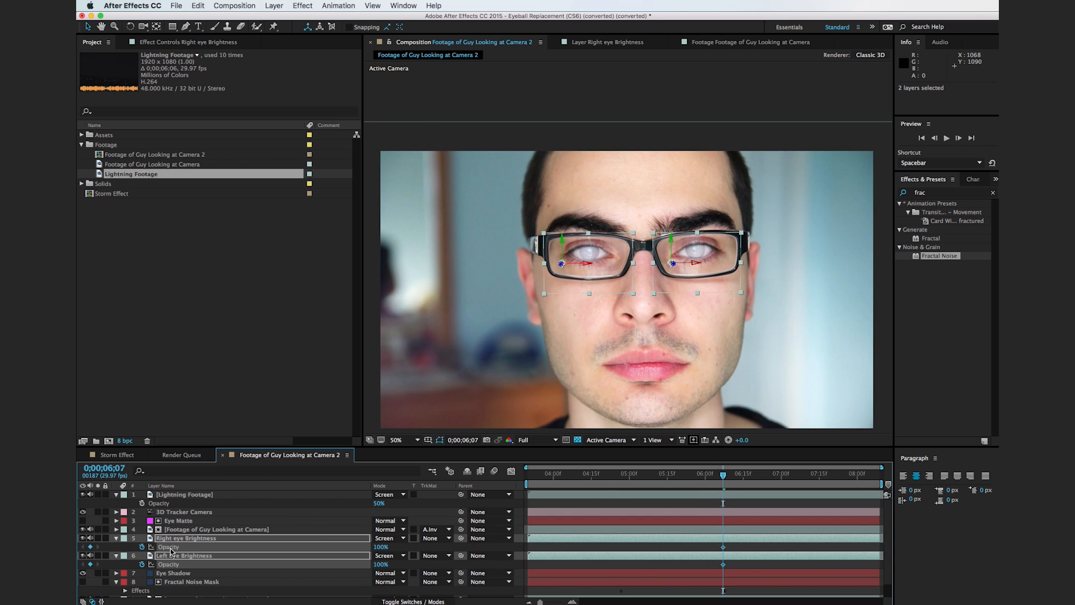
# Step: Set a 0% opacity keyframe on both eye brightness layers at 0;00;05;02 and collapse their properties
pyautogui.click(703, 477)
pyautogui.moveTo(703, 477); pyautogui.dragTo(634, 477)
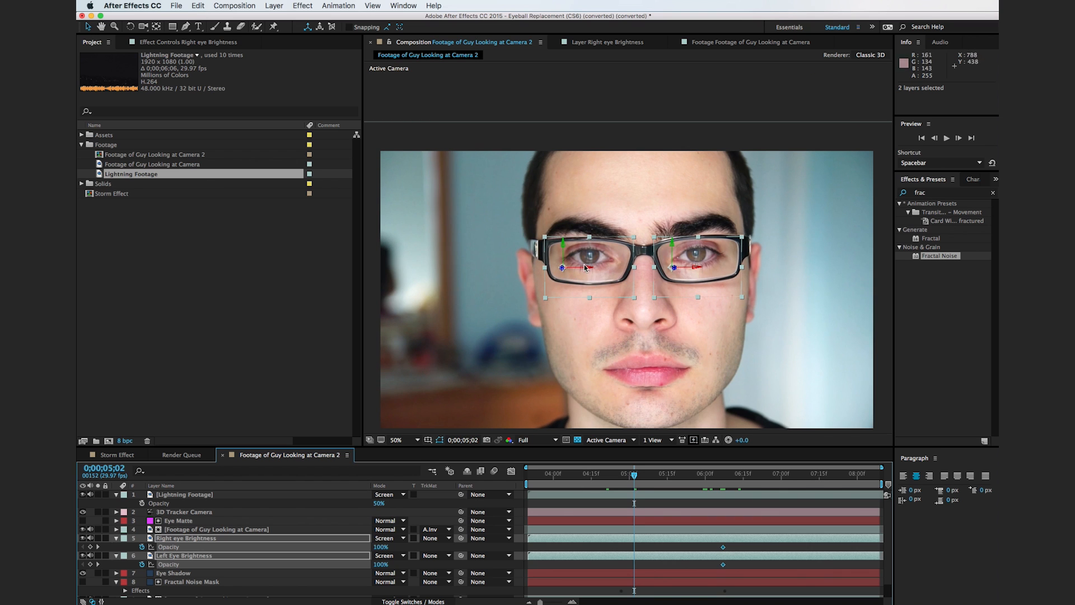
pyautogui.moveTo(380, 547); pyautogui.dragTo(325, 550)
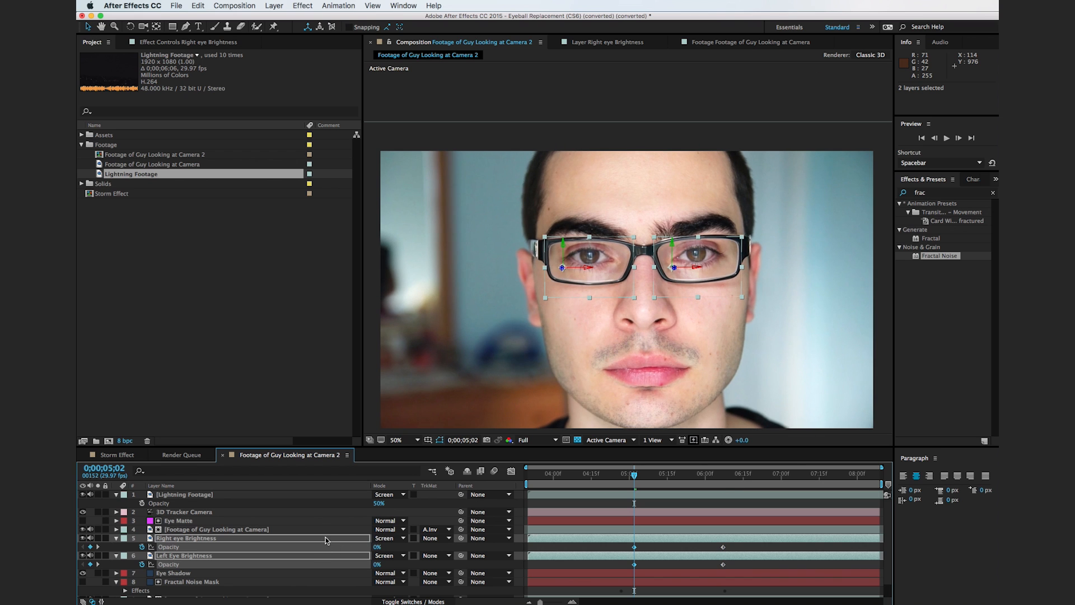
pyautogui.click(326, 540)
pyautogui.click(117, 538)
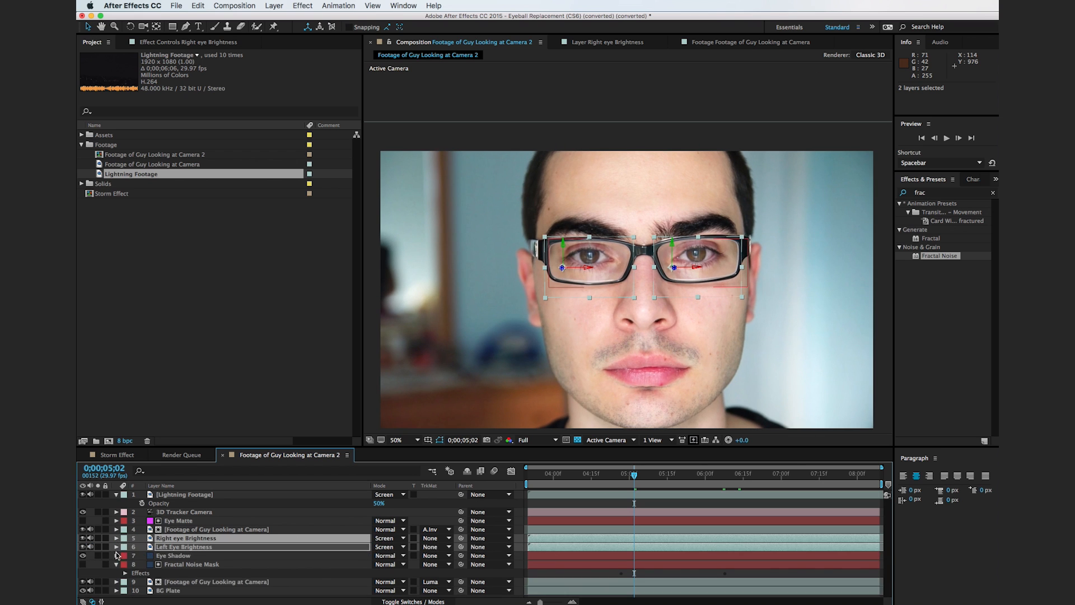
pyautogui.click(117, 548)
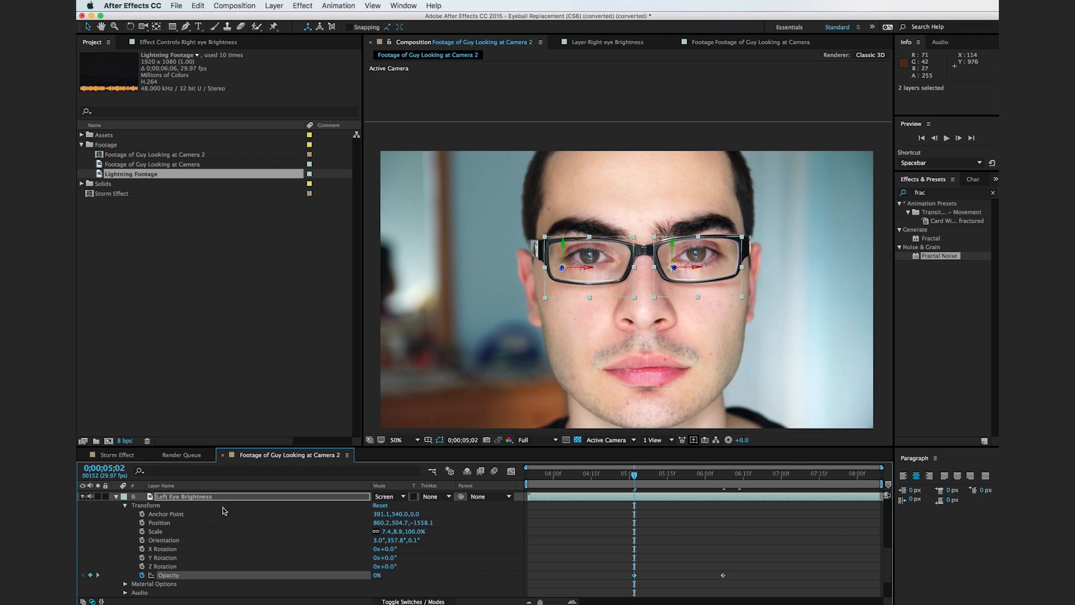
pyautogui.click(116, 496)
# Step: Keyframe the Lightning Footage layer's opacity from 0% at 0;00;05;03 to 50% at 0;00;06;07 and scrub through the result
pyautogui.click(178, 501)
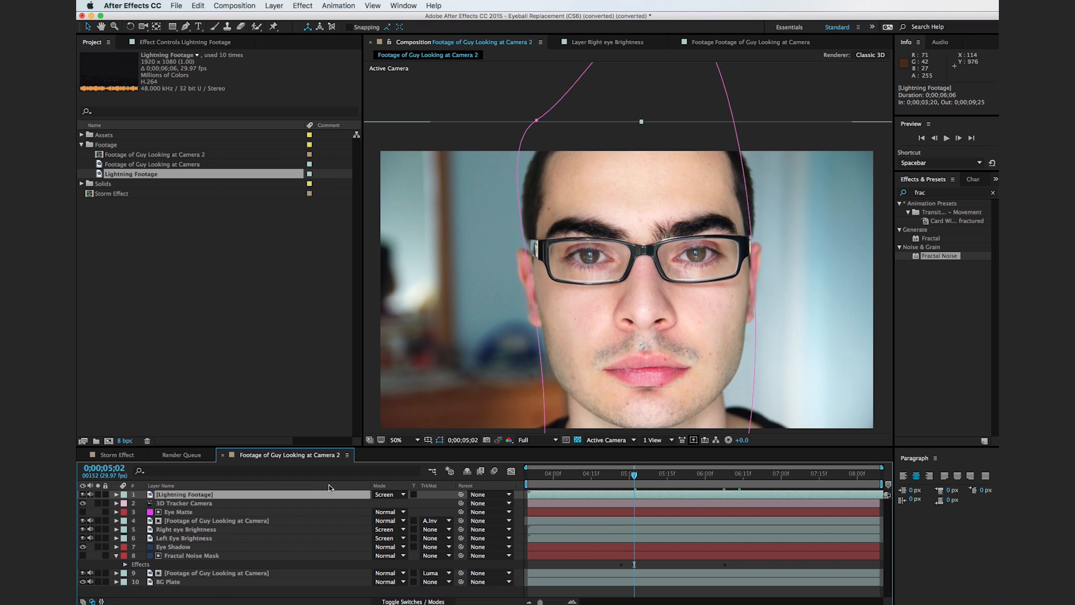
pyautogui.moveTo(648, 477); pyautogui.dragTo(723, 486)
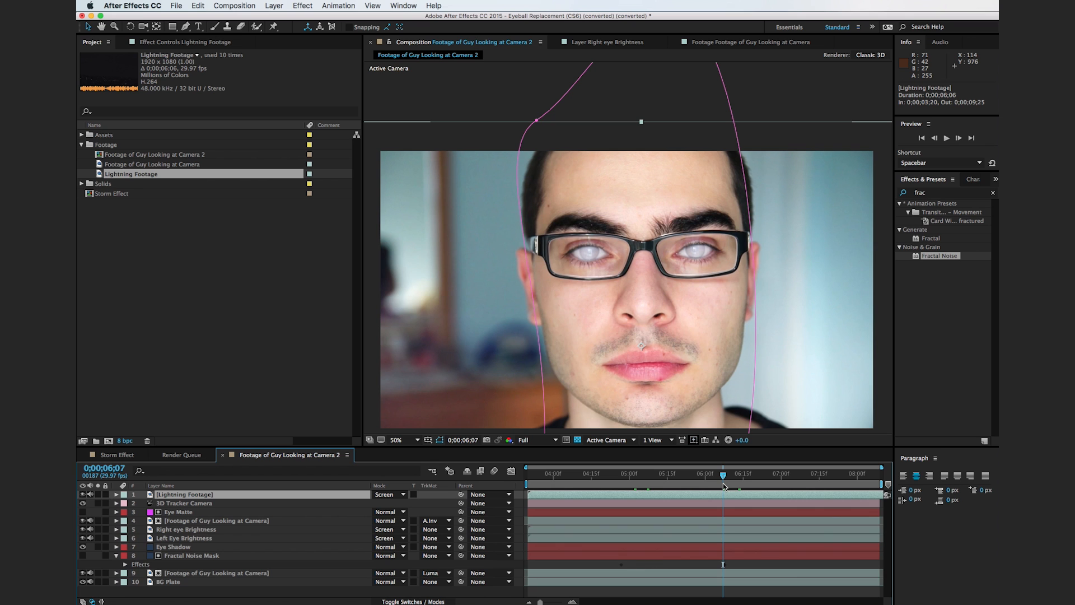
pyautogui.press('t')
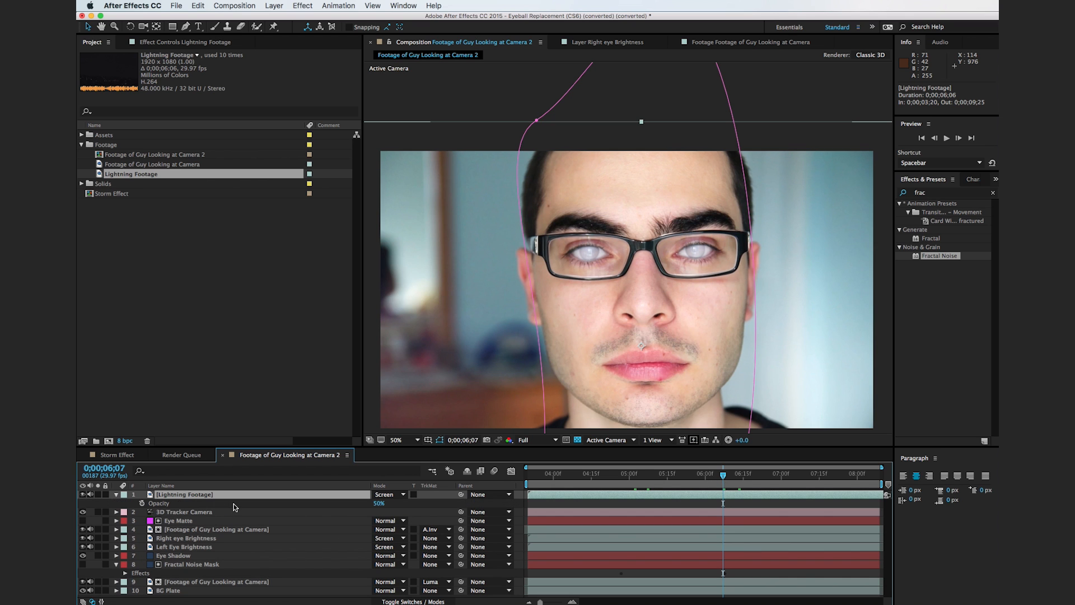
pyautogui.click(142, 503)
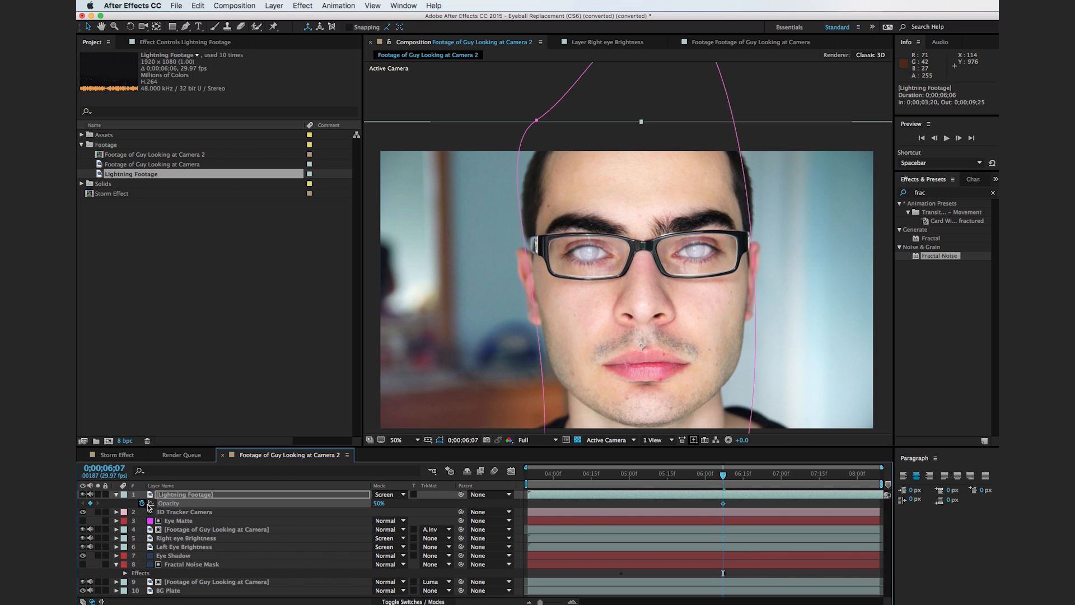
pyautogui.click(641, 478)
pyautogui.moveTo(642, 480)
pyautogui.mouseDown()
pyautogui.moveTo(623, 486)
pyautogui.moveTo(639, 490)
pyautogui.mouseUp()
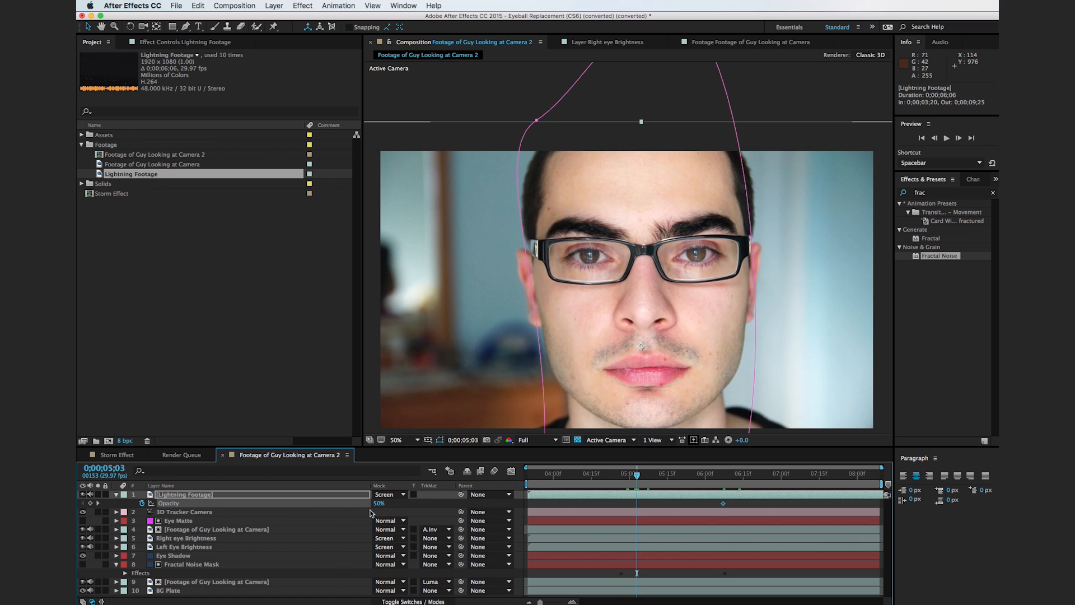
pyautogui.moveTo(378, 505); pyautogui.dragTo(337, 509)
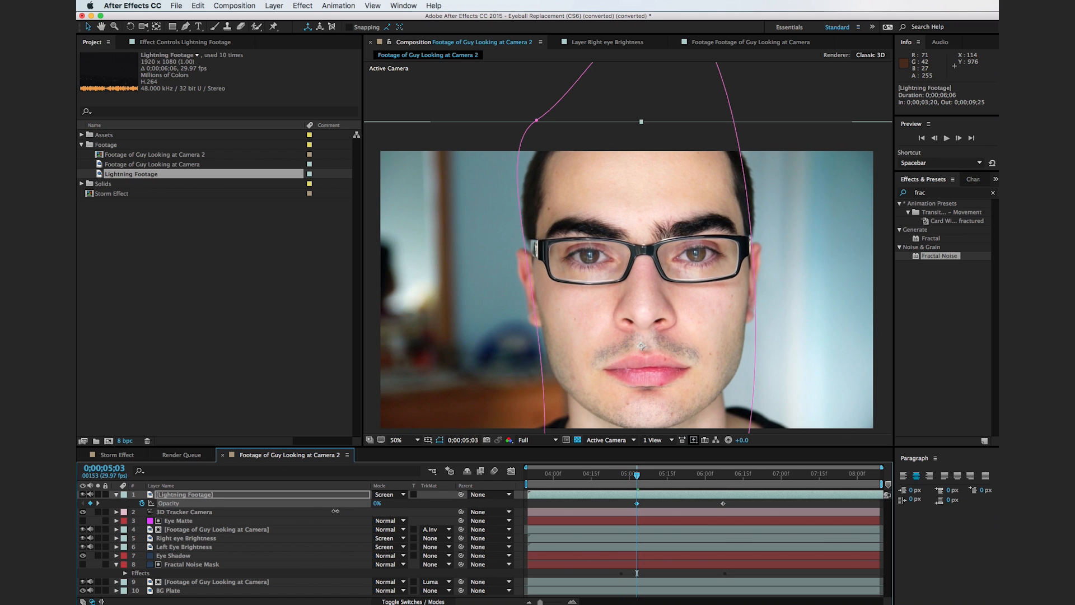
pyautogui.click(432, 105)
pyautogui.moveTo(638, 481); pyautogui.dragTo(872, 476)
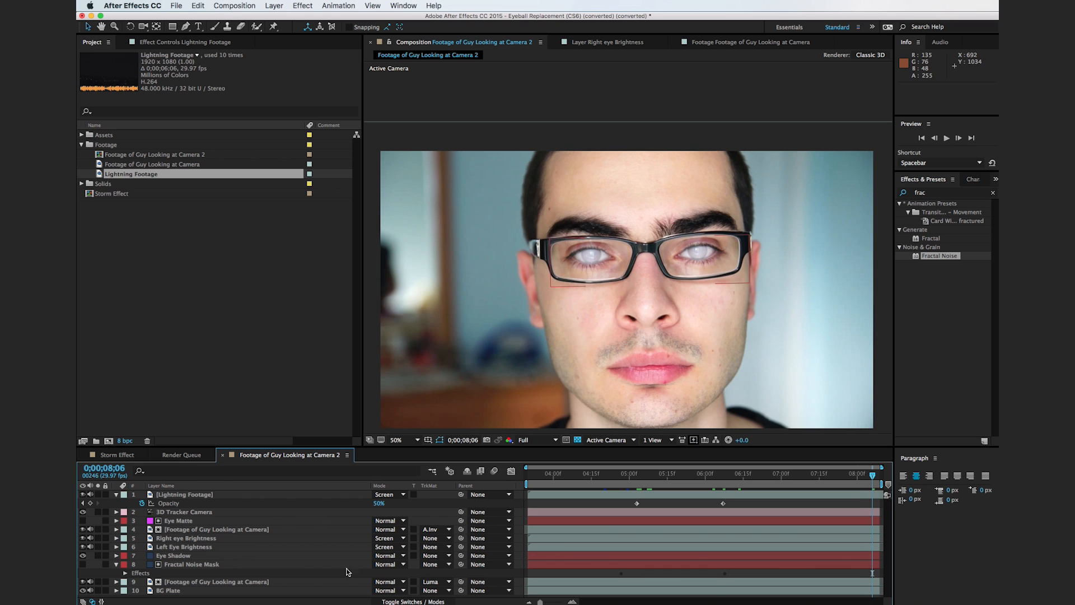
# Step: Duplicate both eye brightness layers and move the copies directly below the Lightning Footage layer
pyautogui.click(250, 547)
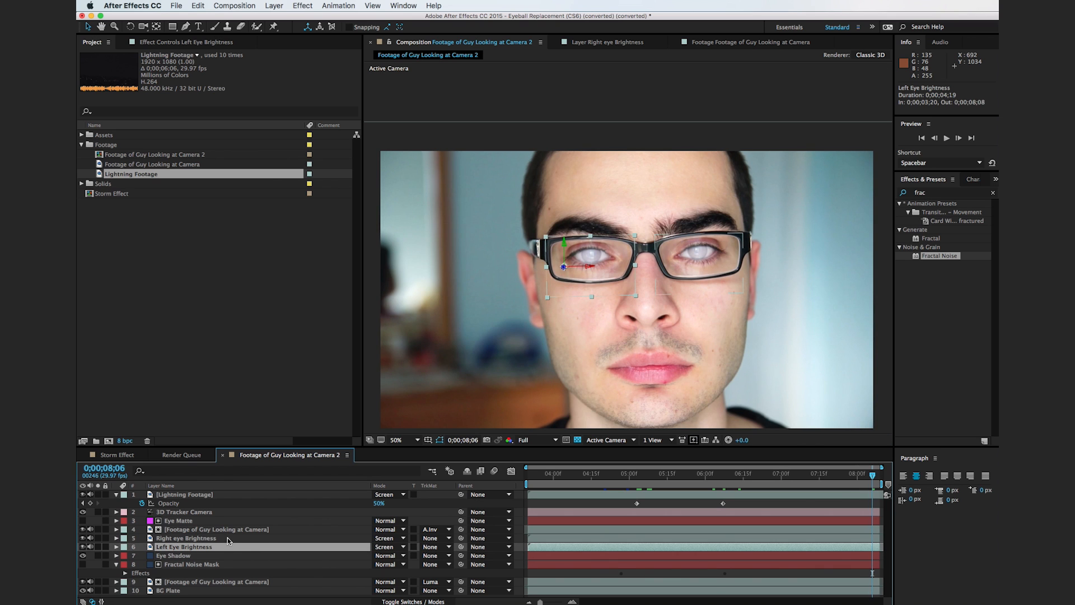
pyautogui.keyDown('shift'); pyautogui.click(227, 537); pyautogui.keyUp('shift')
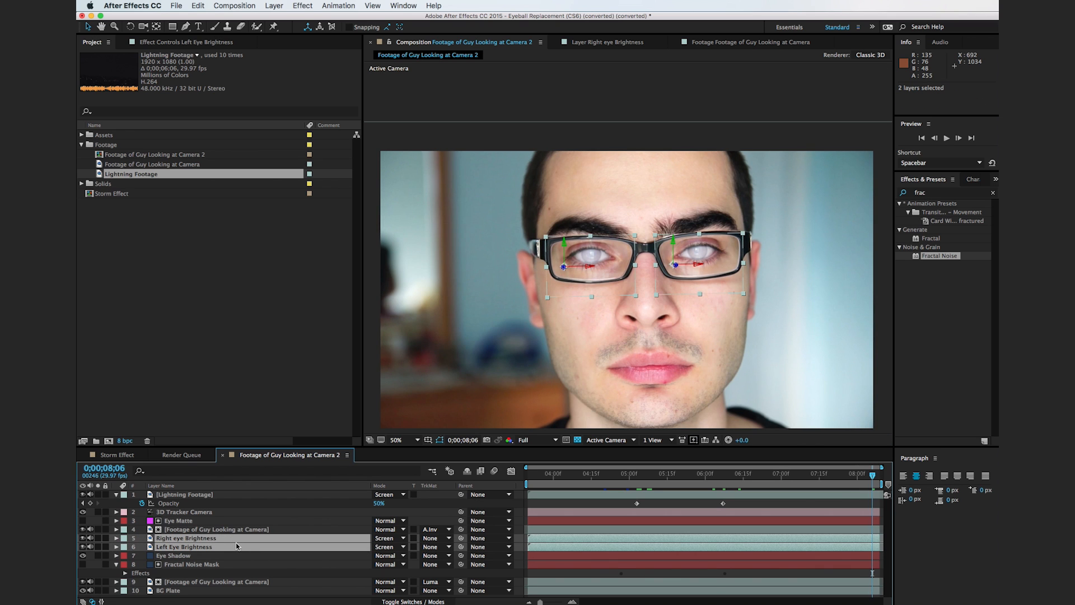
pyautogui.press('super+d')
pyautogui.moveTo(194, 541); pyautogui.dragTo(196, 511)
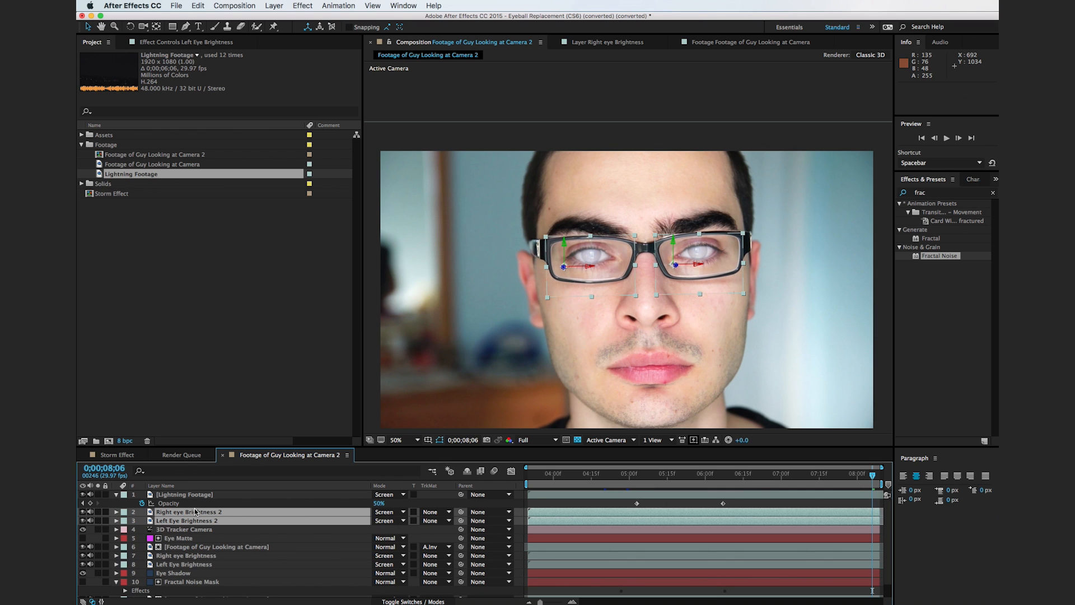
# Step: Solo the two duplicated brightness layers, scrub through their lightning footage, and turn solo off again
pyautogui.click(99, 520)
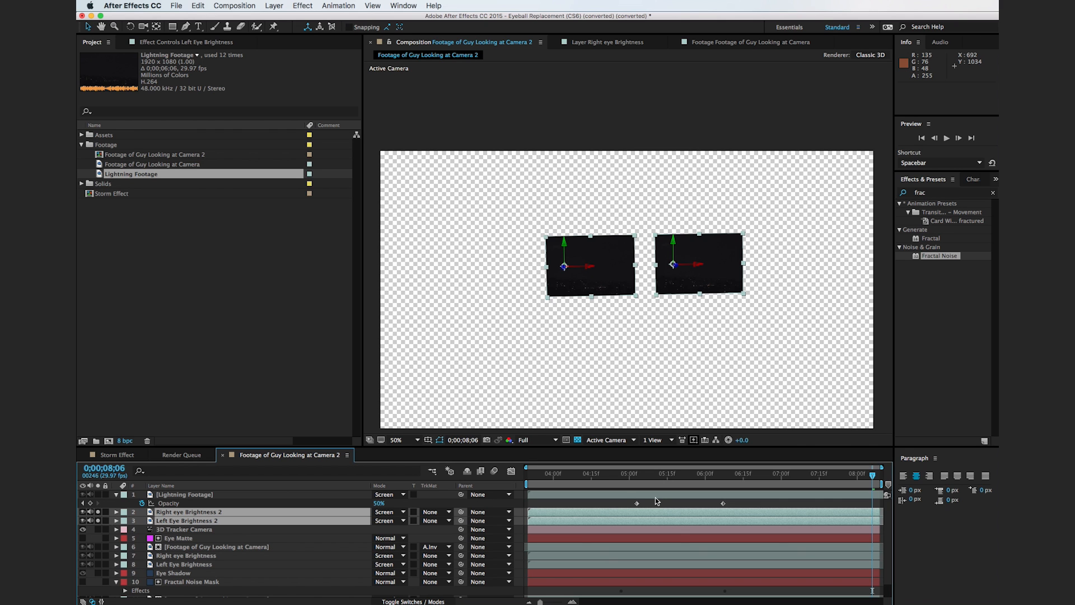
pyautogui.moveTo(585, 483); pyautogui.dragTo(858, 480)
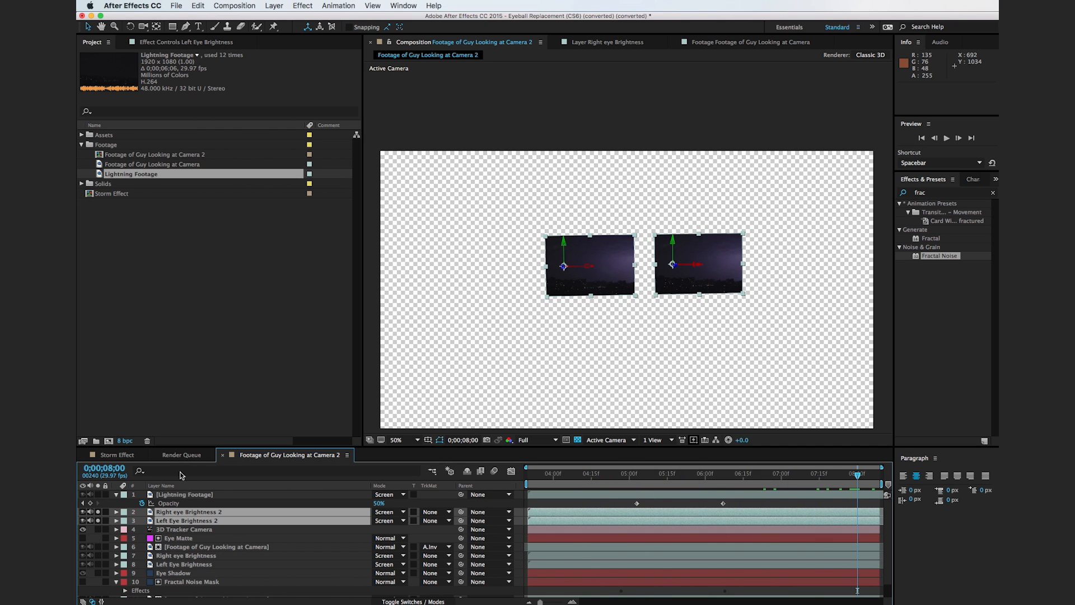
pyautogui.click(99, 521)
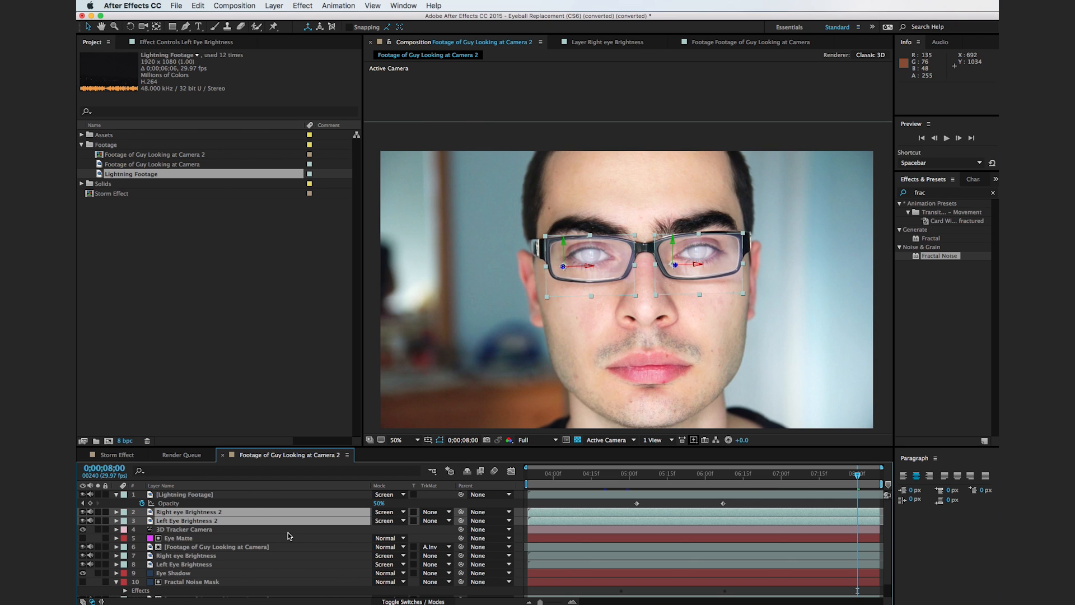
# Step: Reveal the opacity of Right eye Brightness 2 and Left Eye Brightness 2, set their blending mode to Normal, and scrub through the composition
pyautogui.press('t')
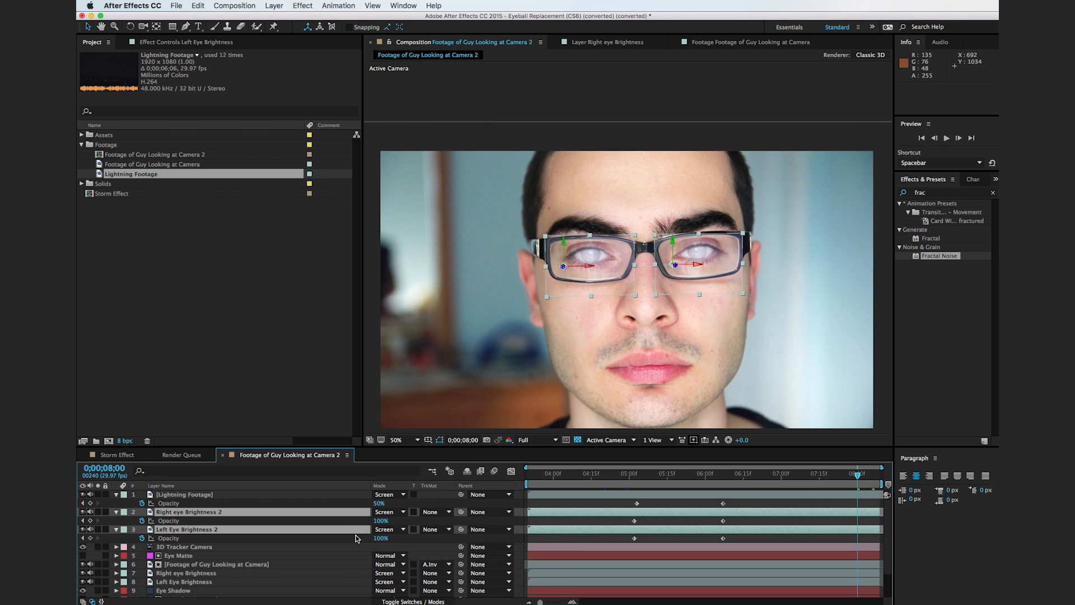
pyautogui.click(385, 529)
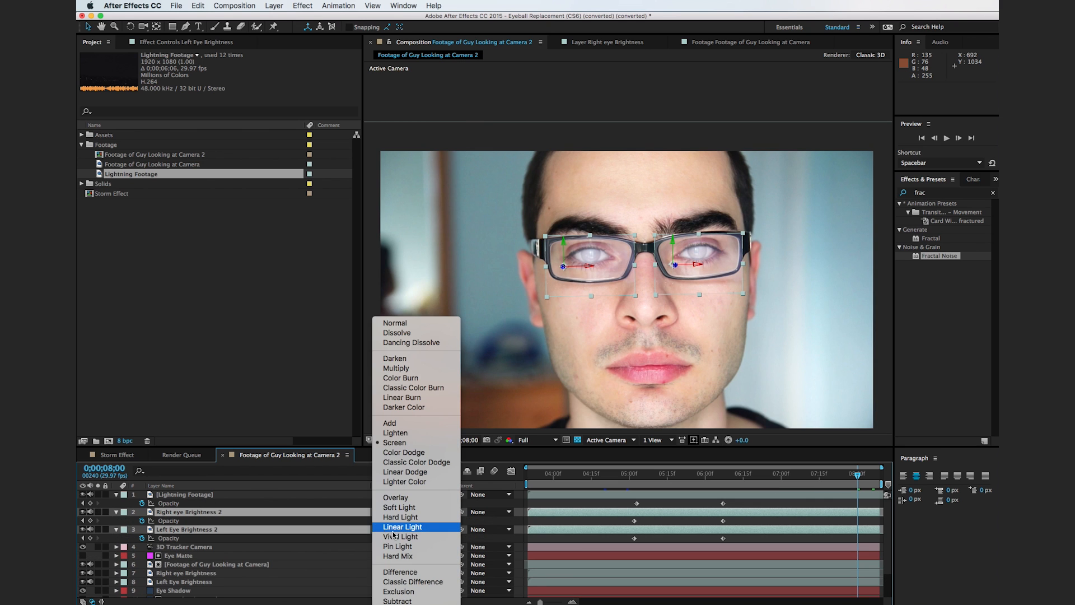
pyautogui.click(404, 323)
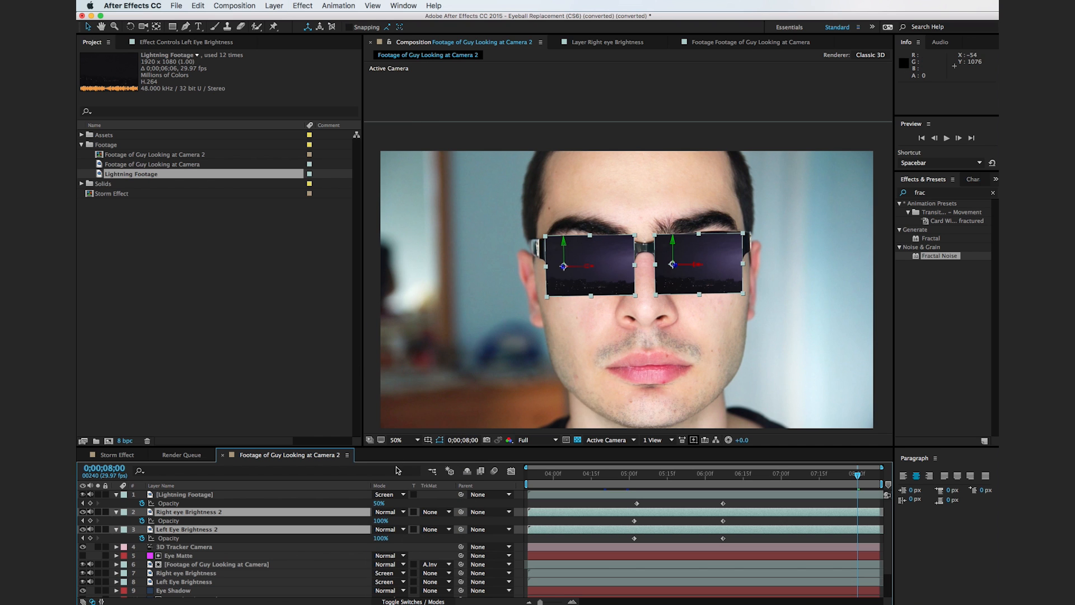
pyautogui.moveTo(586, 480); pyautogui.dragTo(878, 483)
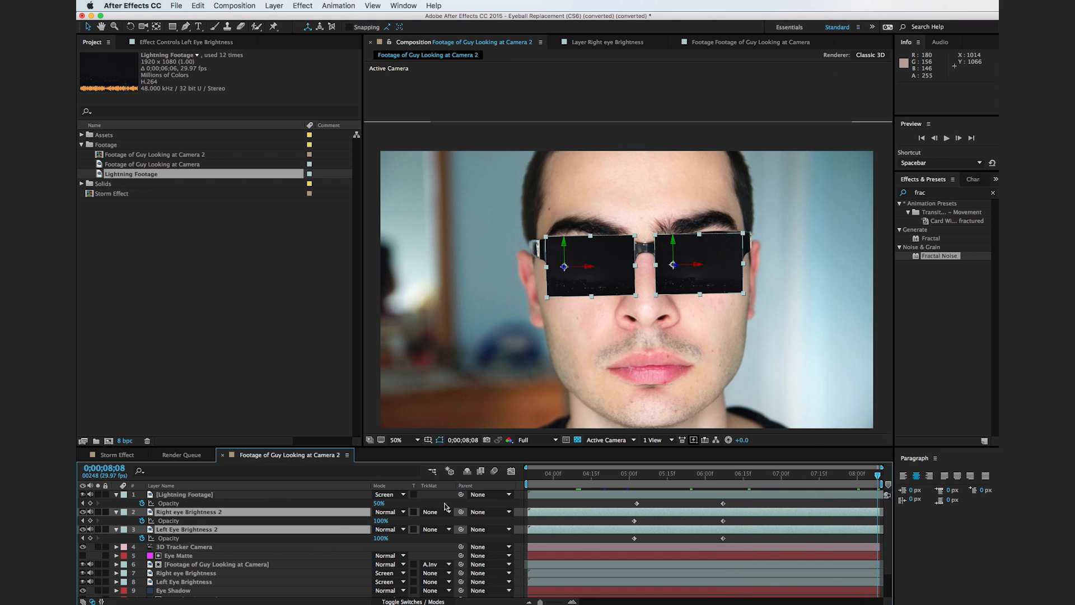
# Step: Move the current time to 0;00;06;07, hide Right eye Brightness 2 and Left Eye Brightness 2, and select Right eye Brightness 2
pyautogui.moveTo(751, 477); pyautogui.dragTo(723, 483)
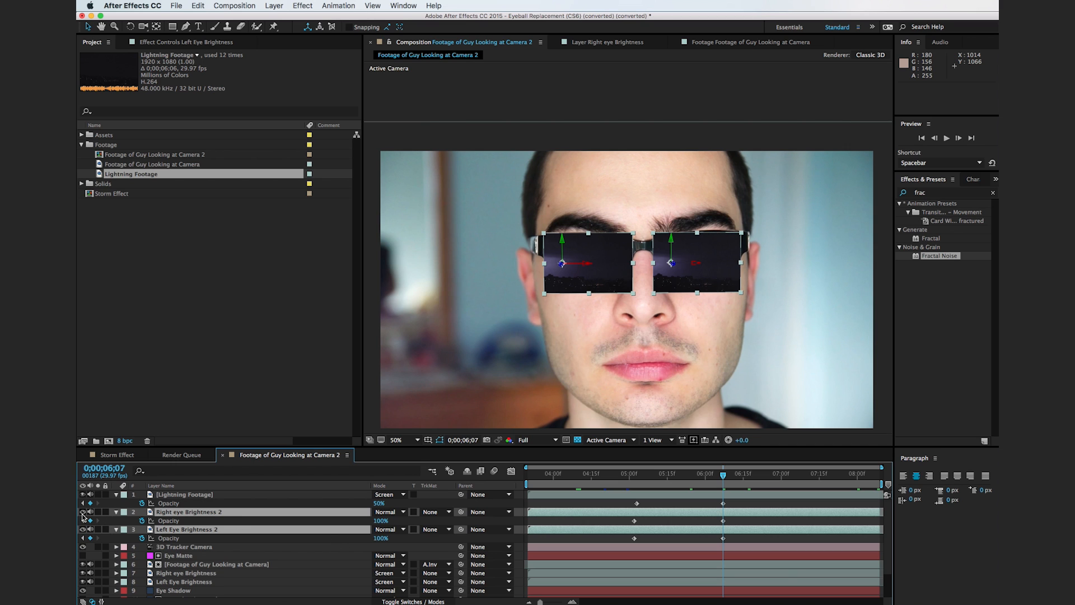
pyautogui.moveTo(83, 514); pyautogui.dragTo(83, 529)
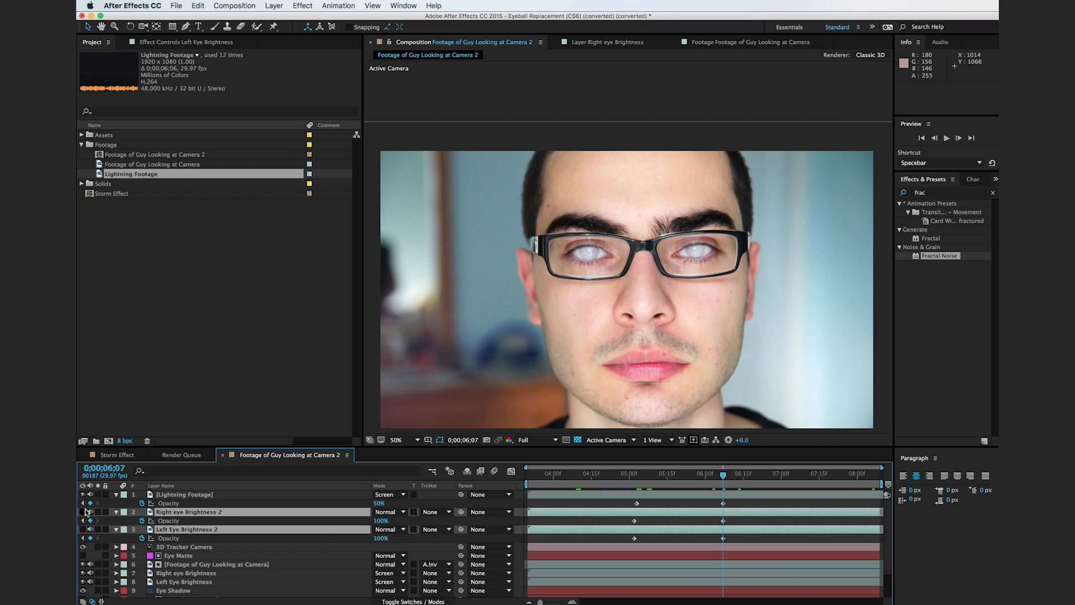
pyautogui.click(234, 504)
pyautogui.click(230, 513)
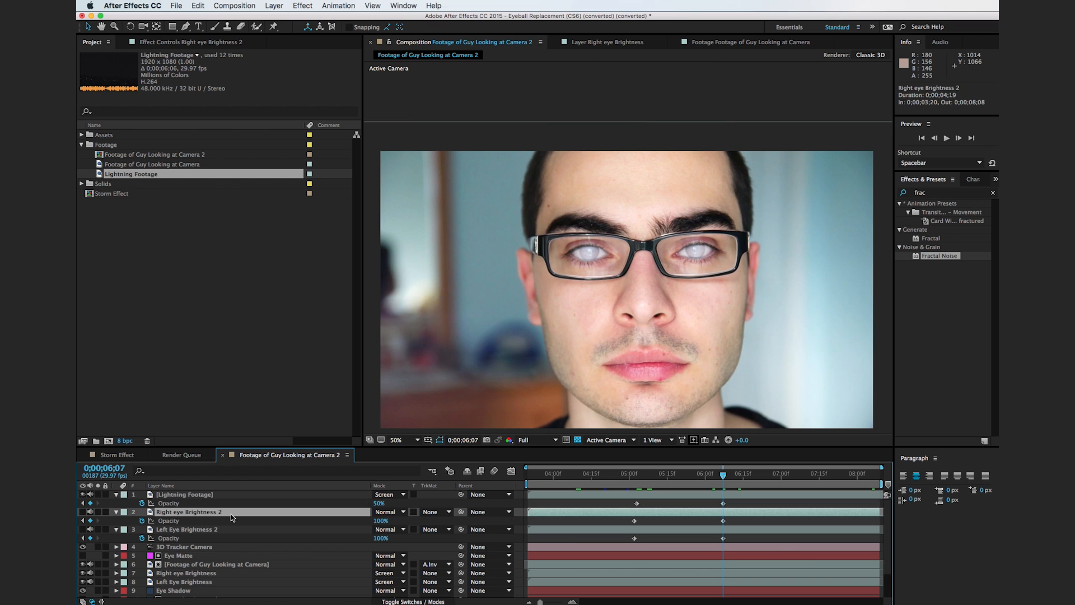
# Step: Draw a closed Pen mask on Right eye Brightness 2 along the inside edge of the glasses lens over that eye
pyautogui.click(237, 529)
pyautogui.click(223, 513)
pyautogui.press('h')
pyautogui.moveTo(647, 269); pyautogui.dragTo(562, 328)
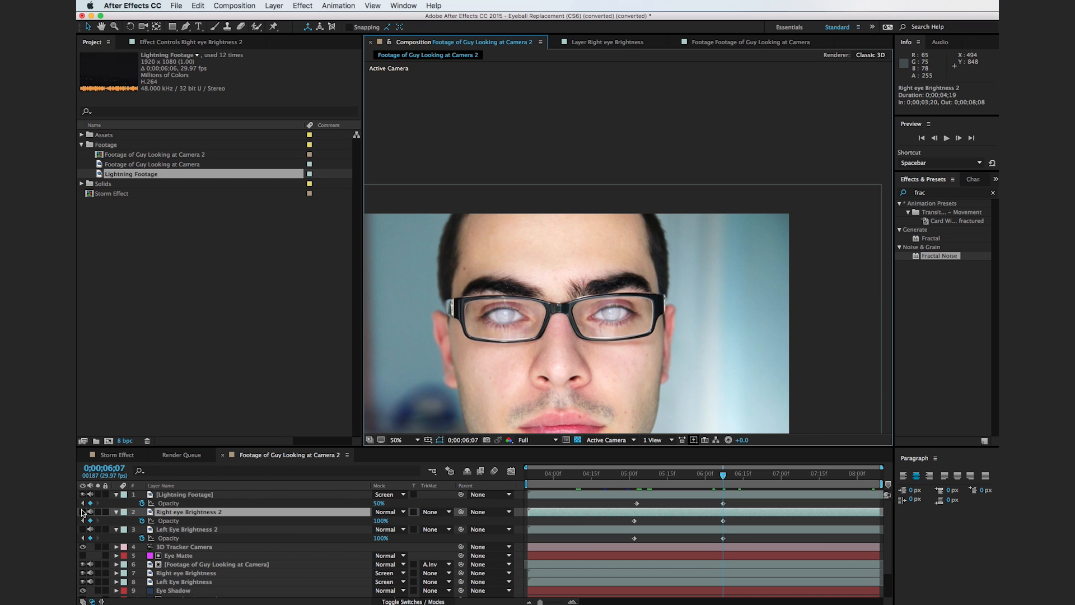
pyautogui.press('.')
pyautogui.press('.')
pyautogui.press('h')
pyautogui.moveTo(579, 352); pyautogui.dragTo(603, 201)
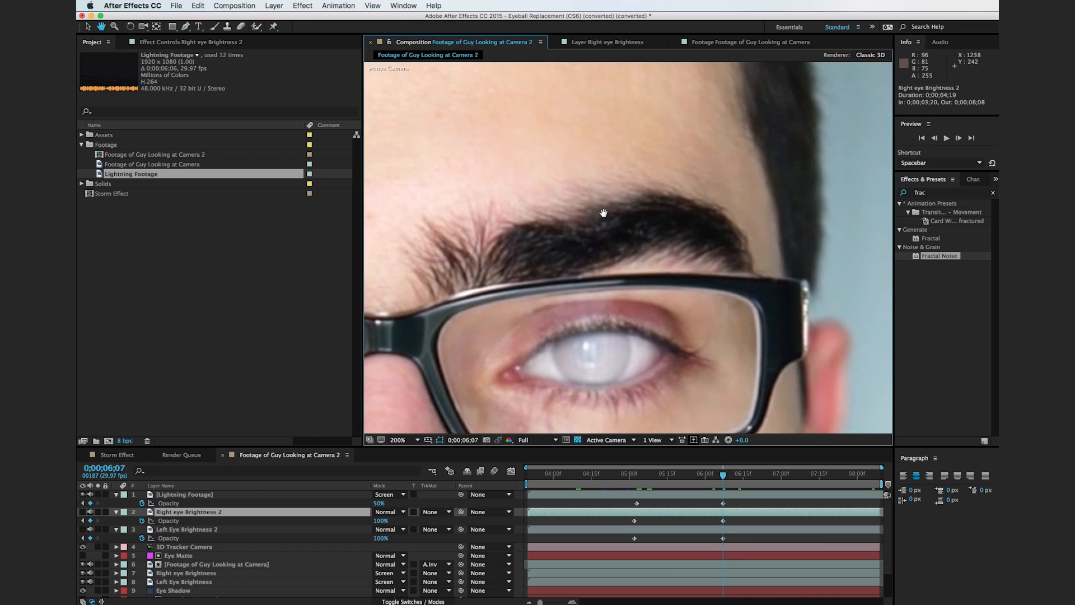
pyautogui.moveTo(614, 406); pyautogui.dragTo(655, 289)
pyautogui.press('v')
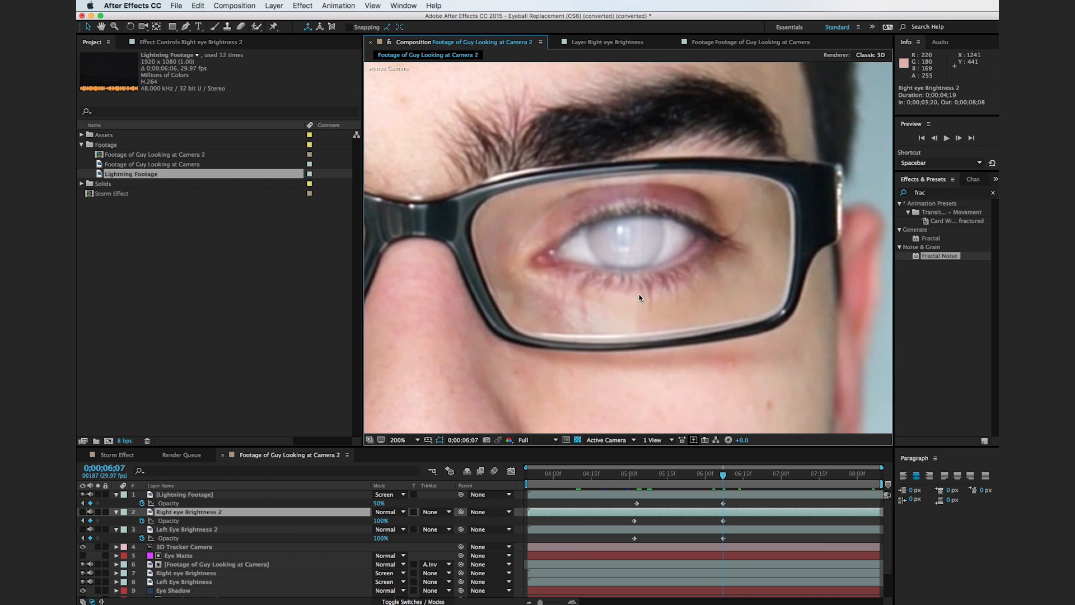
pyautogui.click(185, 28)
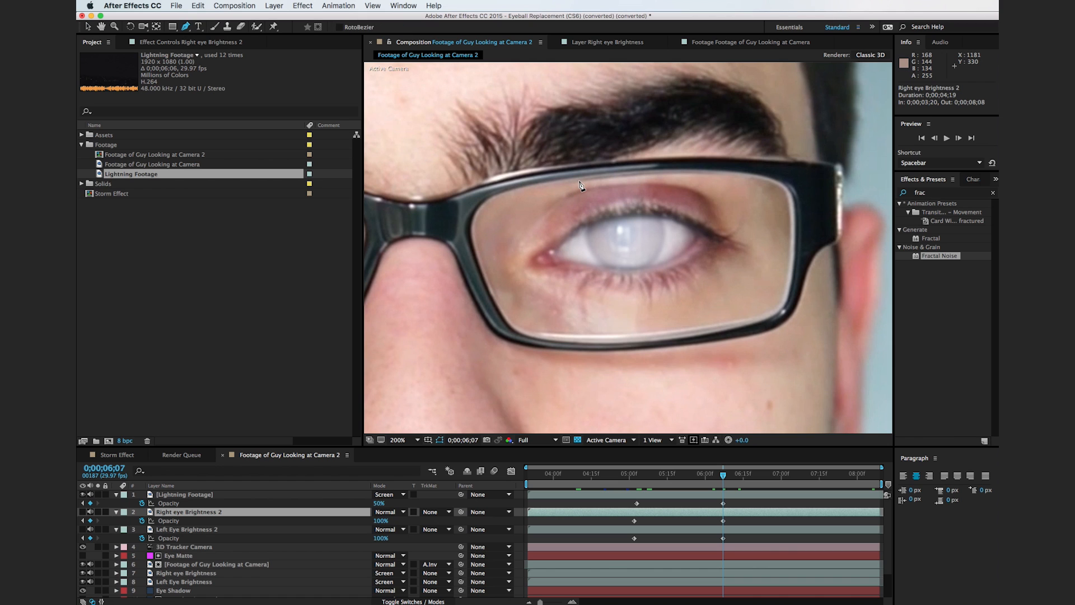
pyautogui.moveTo(582, 180); pyautogui.dragTo(608, 178)
pyautogui.moveTo(695, 173); pyautogui.dragTo(726, 174)
pyautogui.moveTo(788, 191); pyautogui.dragTo(796, 211)
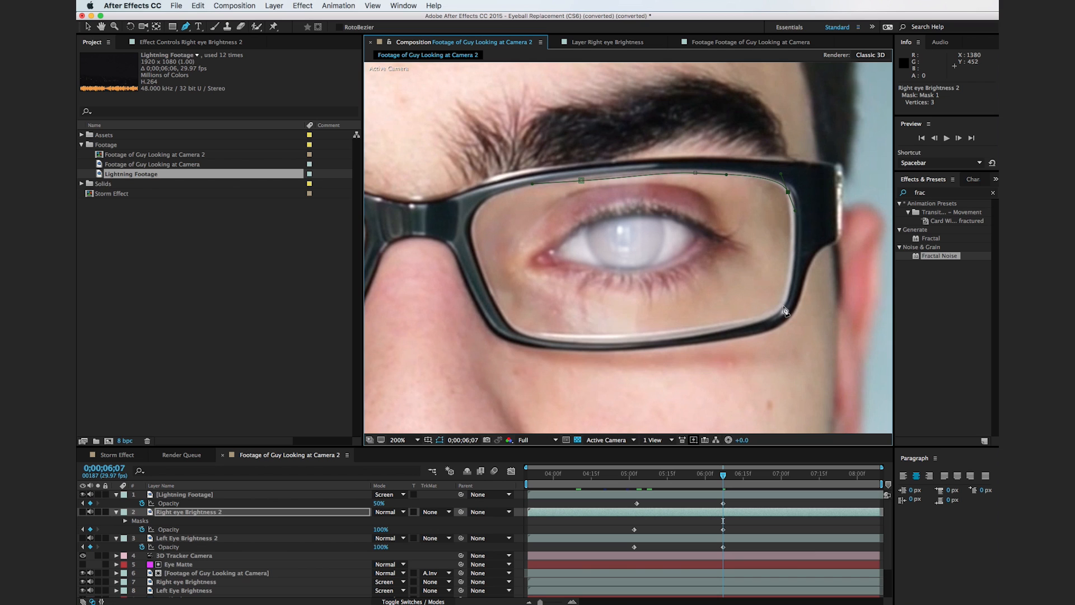
pyautogui.moveTo(784, 308); pyautogui.dragTo(738, 329)
pyautogui.moveTo(612, 342); pyautogui.dragTo(497, 314)
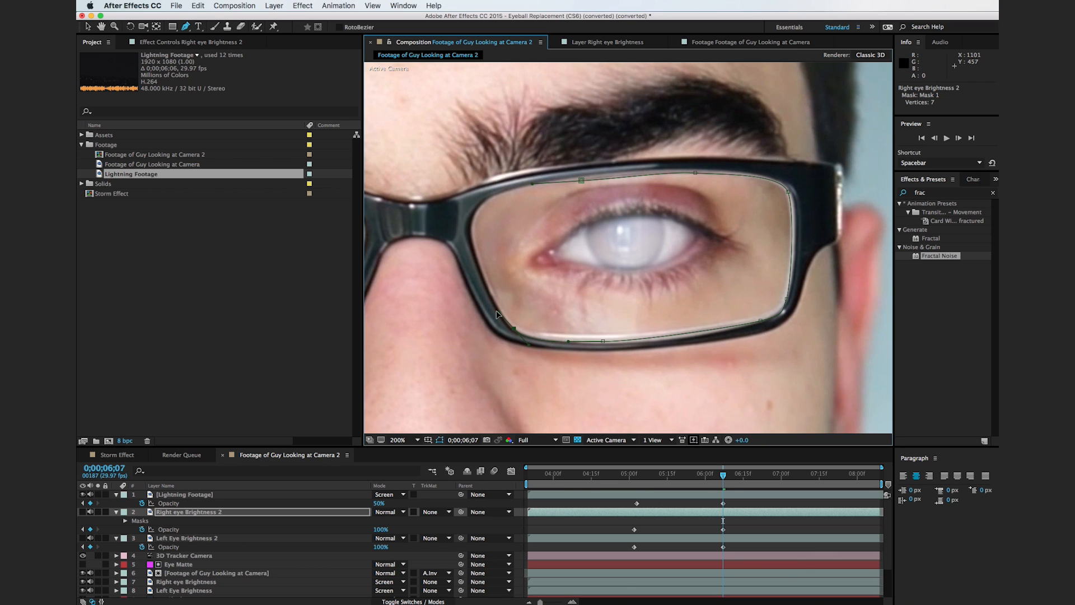
pyautogui.moveTo(473, 239); pyautogui.dragTo(473, 219)
pyautogui.click(547, 180)
pyautogui.click(581, 181)
pyautogui.moveTo(581, 182); pyautogui.dragTo(584, 177)
# Step: Draw a closed Pen mask on Left Eye Brightness 2 around the inside of the other lens and adjust its upper-edge point
pyautogui.moveTo(477, 235); pyautogui.dragTo(881, 221)
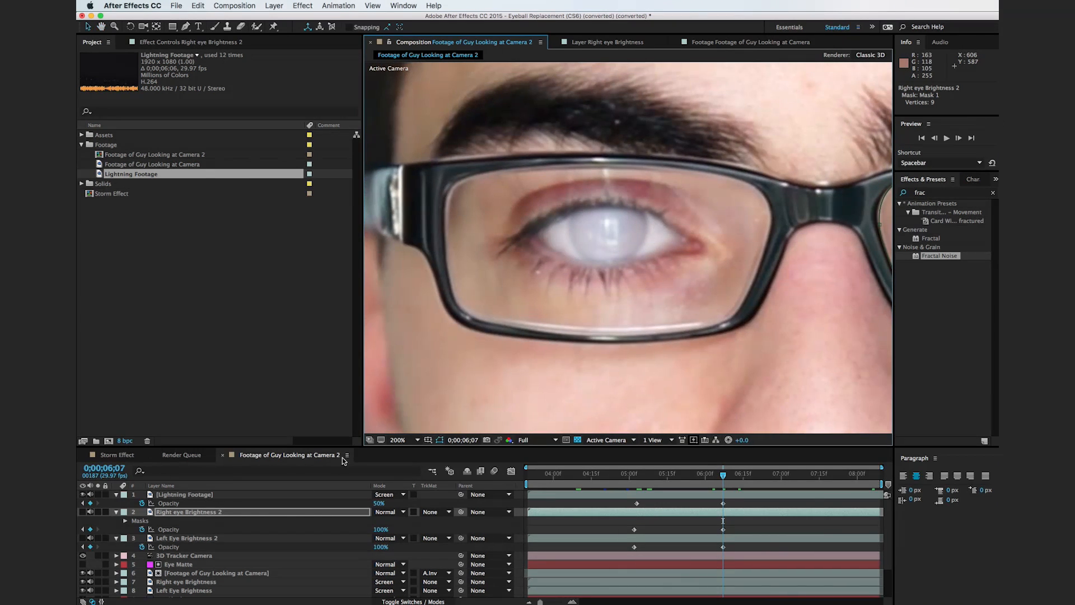
pyautogui.click(204, 540)
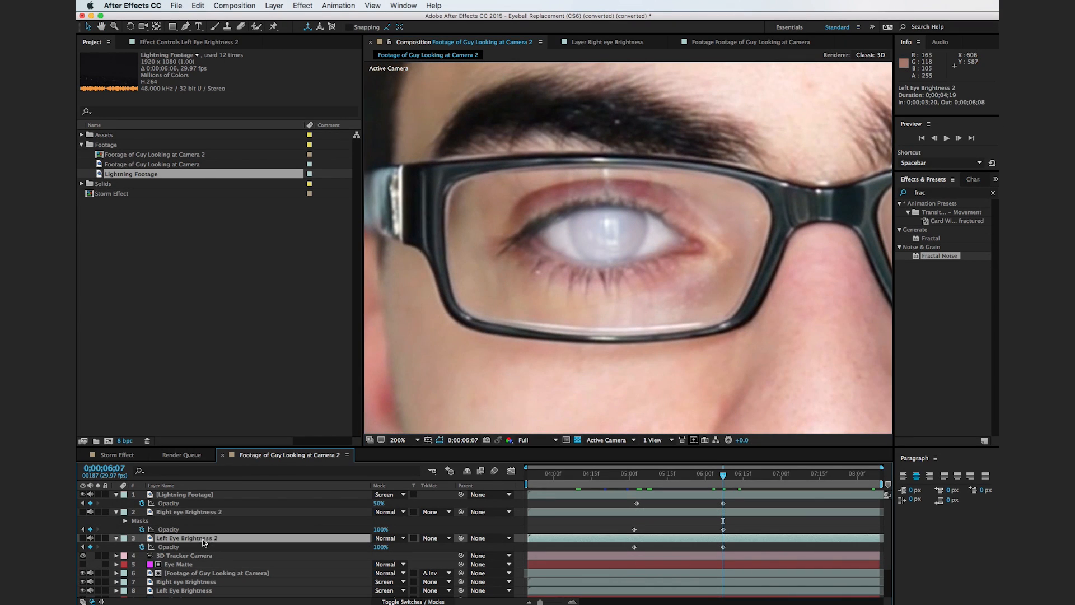
pyautogui.click(185, 26)
pyautogui.moveTo(579, 169); pyautogui.dragTo(604, 169)
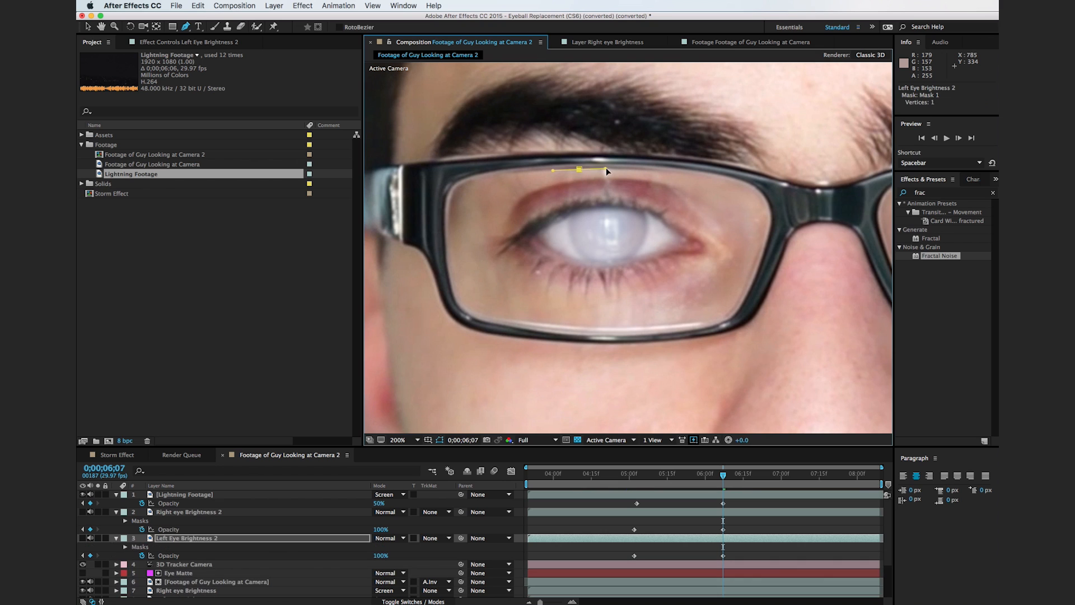
pyautogui.moveTo(713, 176); pyautogui.dragTo(732, 178)
pyautogui.moveTo(768, 203); pyautogui.dragTo(772, 226)
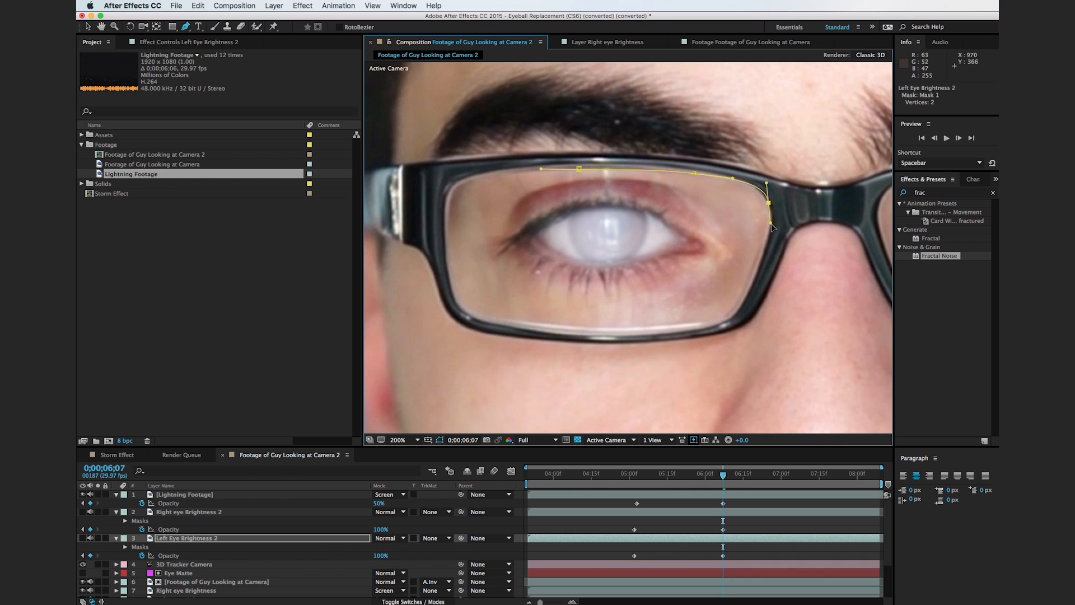
pyautogui.moveTo(752, 283); pyautogui.dragTo(700, 331)
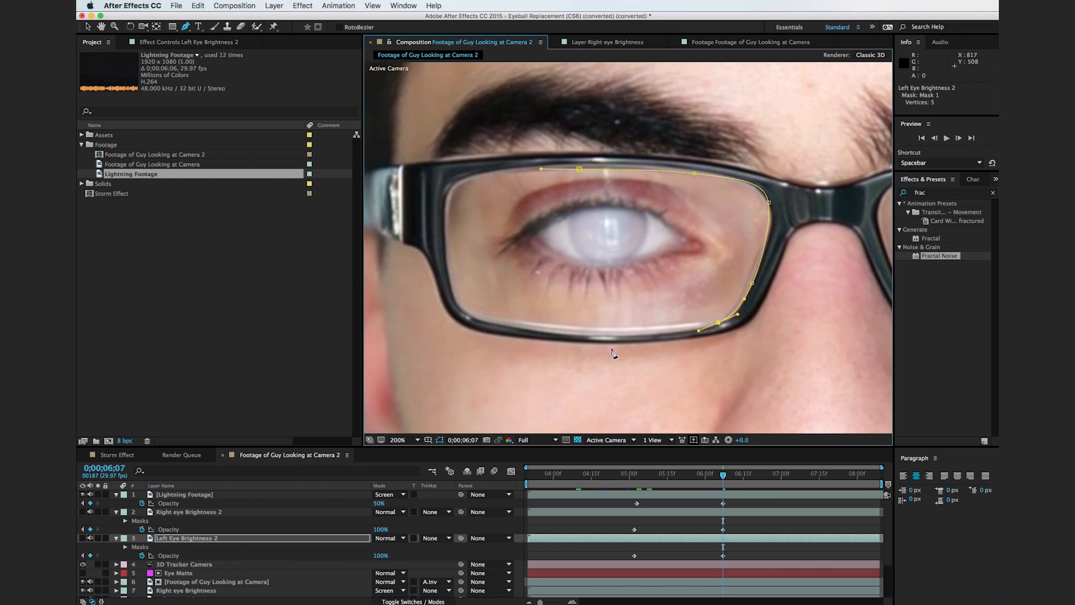
pyautogui.moveTo(597, 334); pyautogui.dragTo(577, 332)
pyautogui.moveTo(477, 318); pyautogui.dragTo(465, 312)
pyautogui.moveTo(449, 275); pyautogui.dragTo(449, 255)
pyautogui.moveTo(453, 190); pyautogui.dragTo(468, 180)
pyautogui.moveTo(529, 168); pyautogui.dragTo(568, 169)
pyautogui.click(580, 169)
pyautogui.press('v')
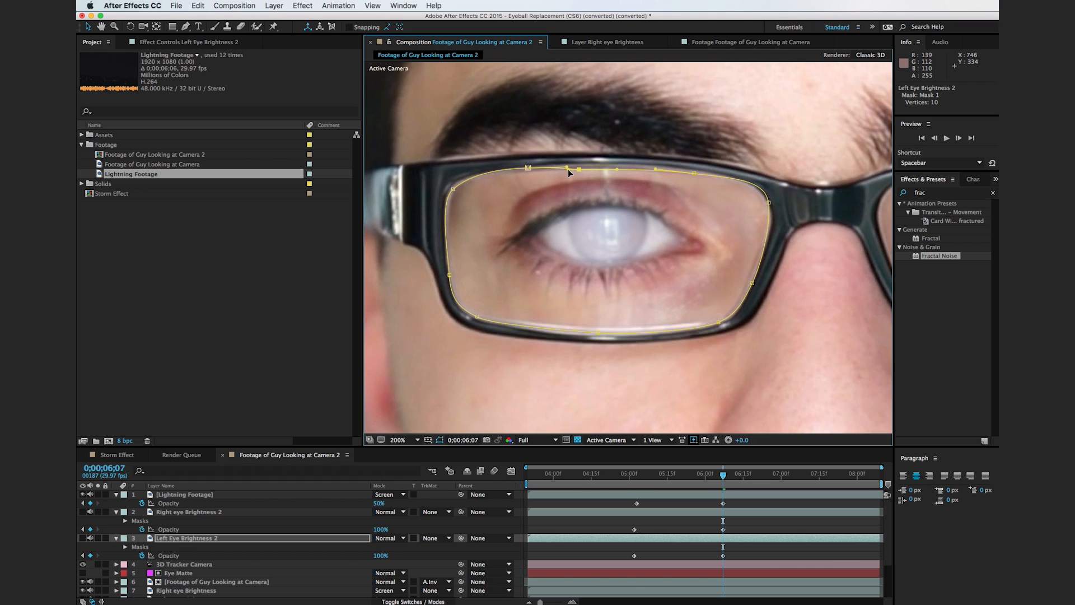
pyautogui.moveTo(579, 169); pyautogui.dragTo(590, 166)
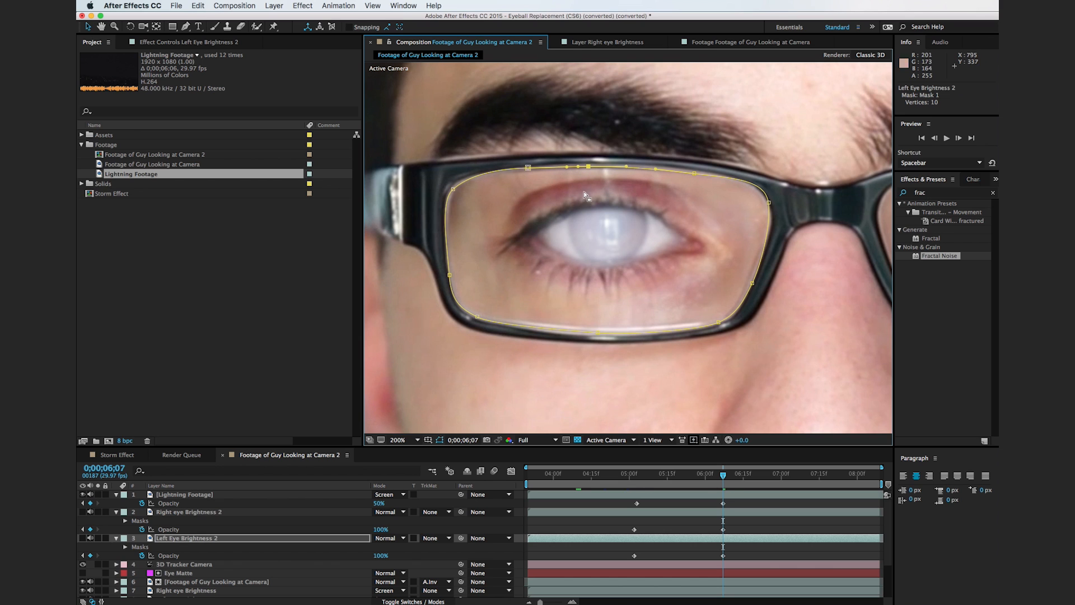
# Step: Show Right eye Brightness 2 and Left Eye Brightness 2 again and set the blending mode of both to Screen
pyautogui.click(82, 538)
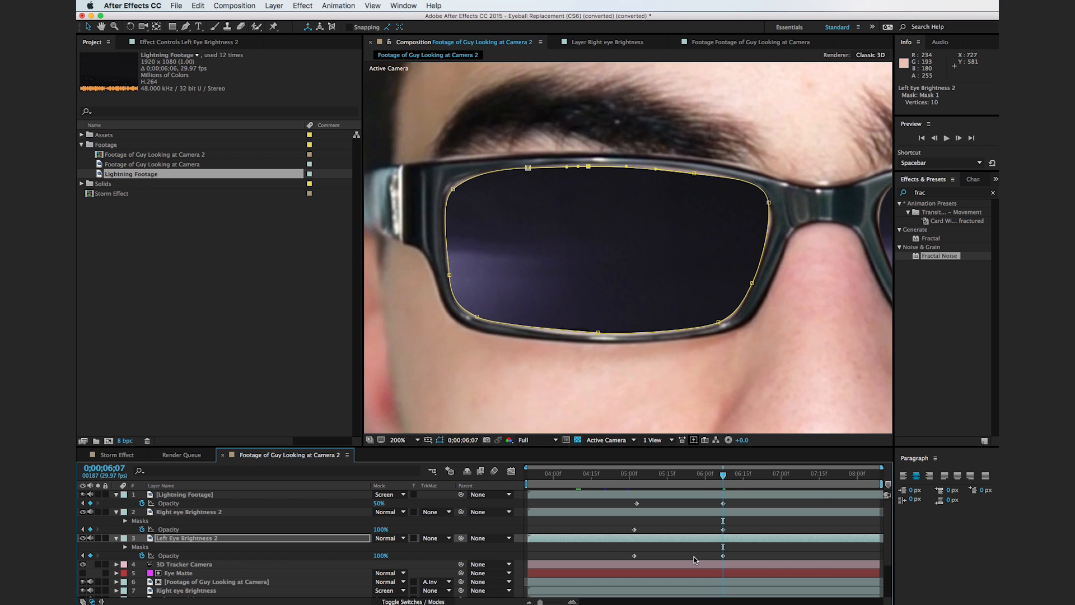
pyautogui.scroll(-6, 788, 336)
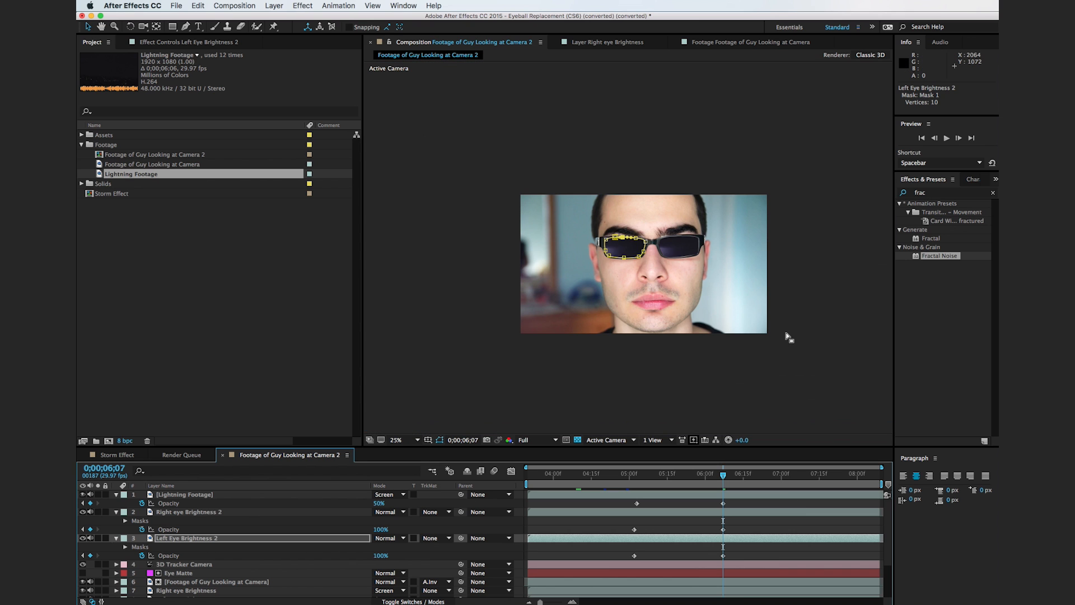
pyautogui.click(834, 395)
pyautogui.scroll(3, 812, 398)
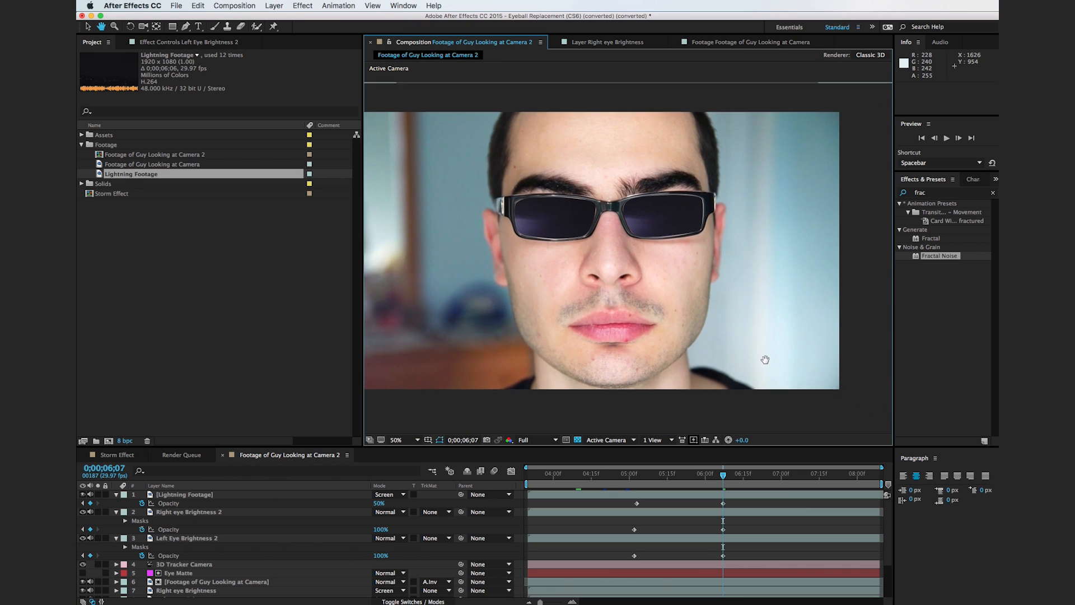
pyautogui.click(261, 538)
pyautogui.keyDown('shift'); pyautogui.click(259, 512); pyautogui.keyUp('shift')
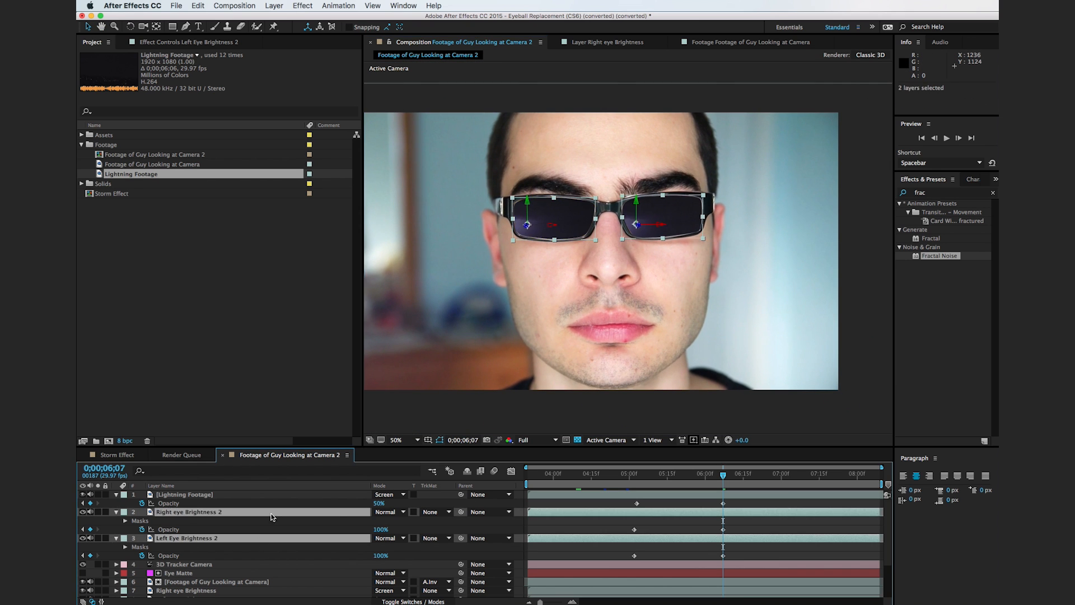
pyautogui.click(377, 513)
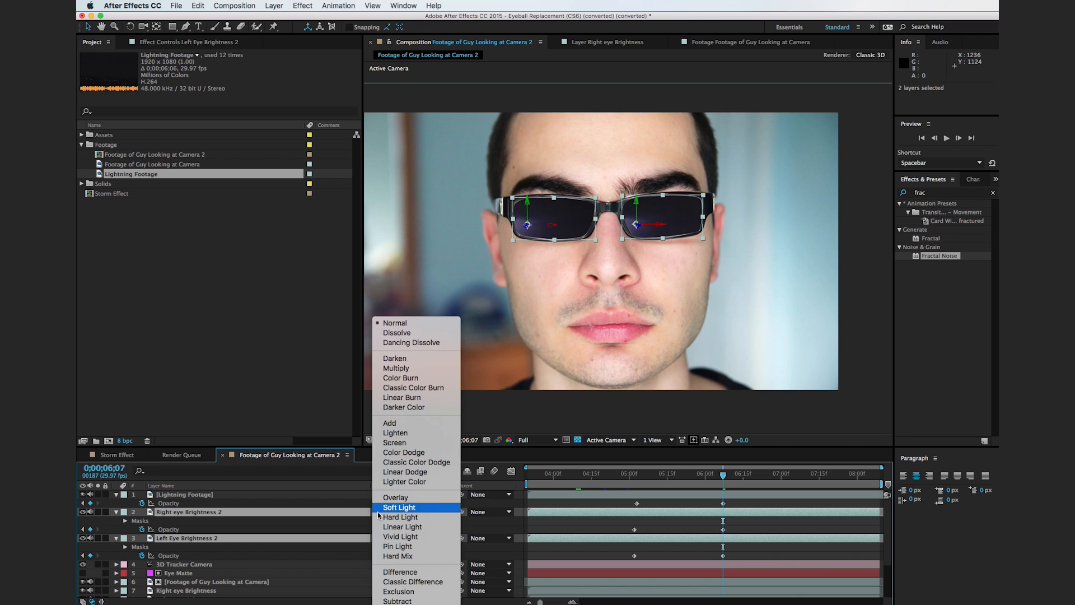
pyautogui.click(394, 443)
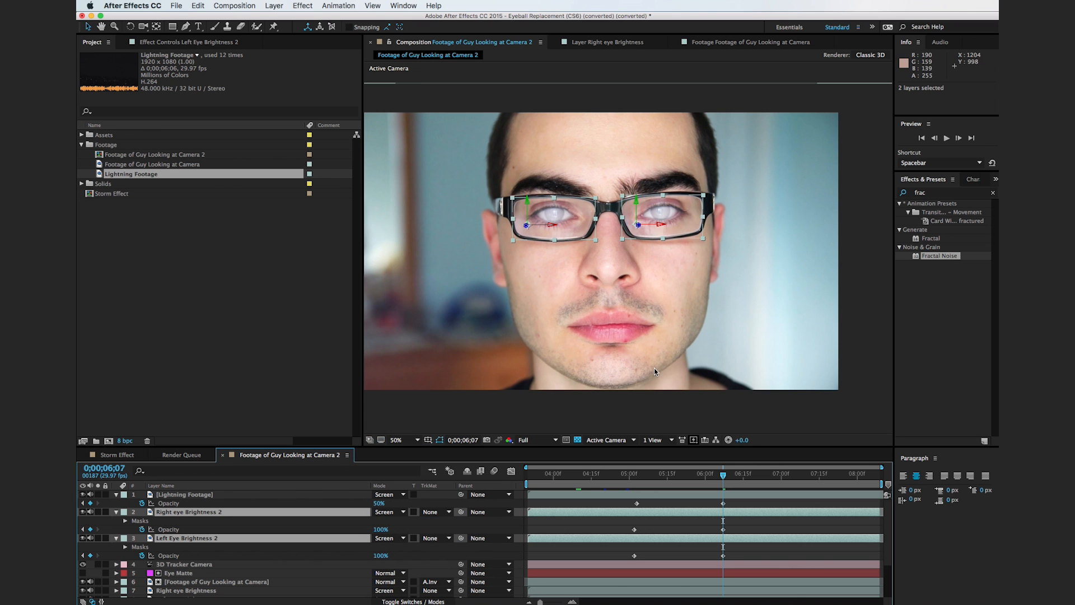
# Step: Scrub through the composition to examine the lightning in the two lenses, ending at 0;00;06;22
pyautogui.press(',')
pyautogui.click(871, 356)
pyautogui.press('.')
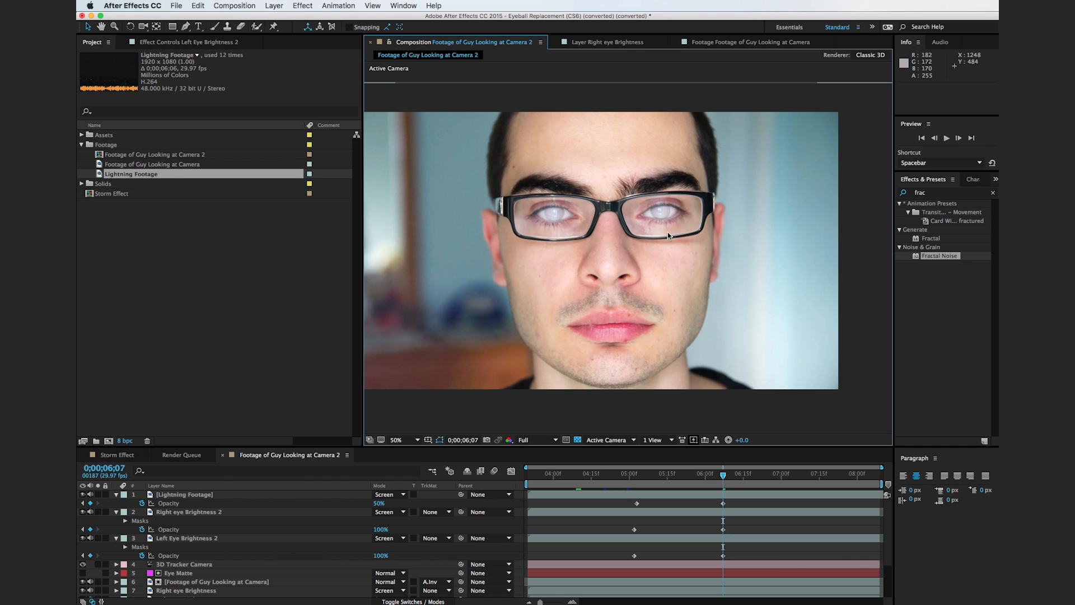
pyautogui.moveTo(629, 481); pyautogui.dragTo(829, 477)
pyautogui.click(825, 475)
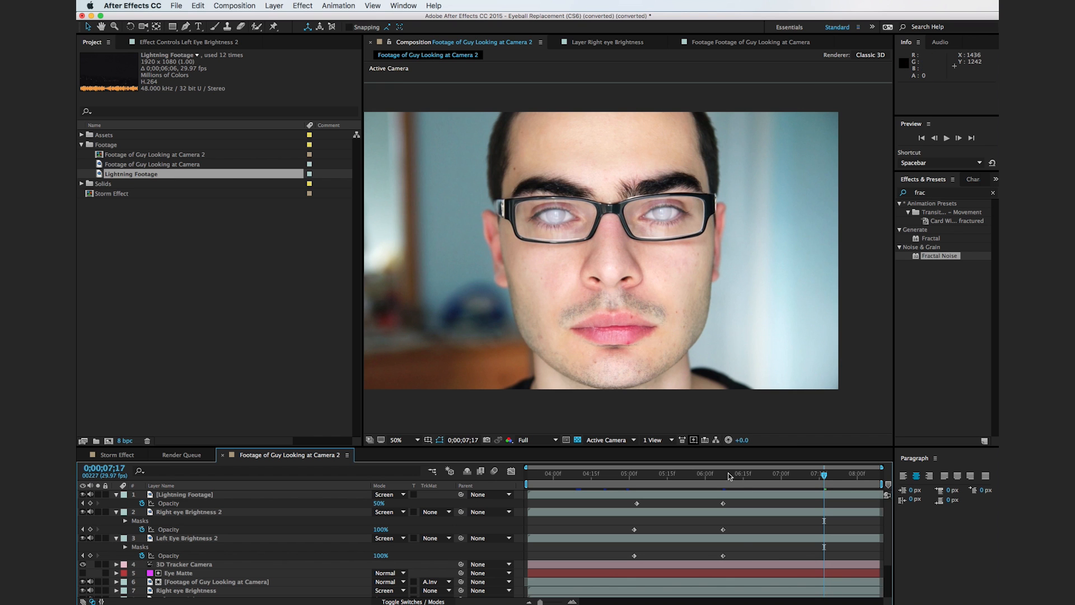
pyautogui.moveTo(744, 477); pyautogui.dragTo(763, 475)
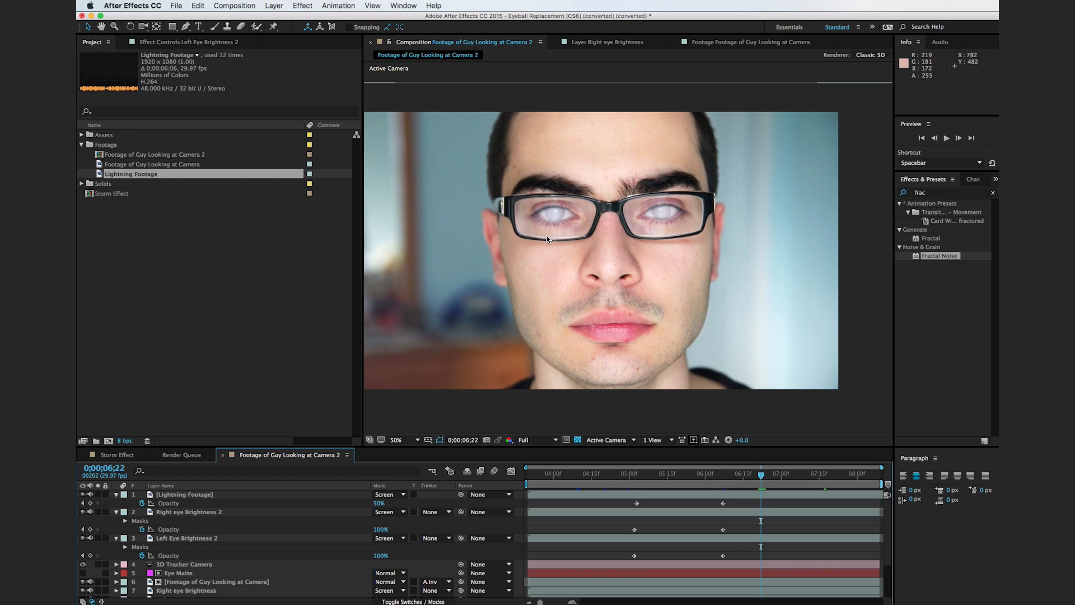
# Step: Duplicate the Eye Shadow layer, move the copy directly below Left Eye Brightness 2, and rename it Glasses Shadow
pyautogui.scroll(-1, 222, 571)
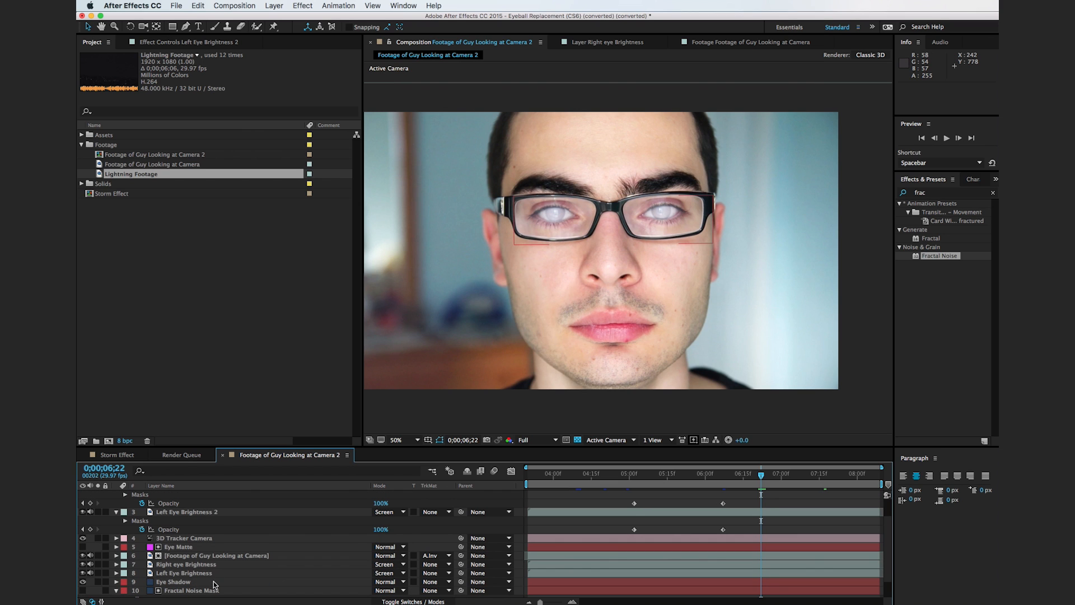
pyautogui.click(214, 582)
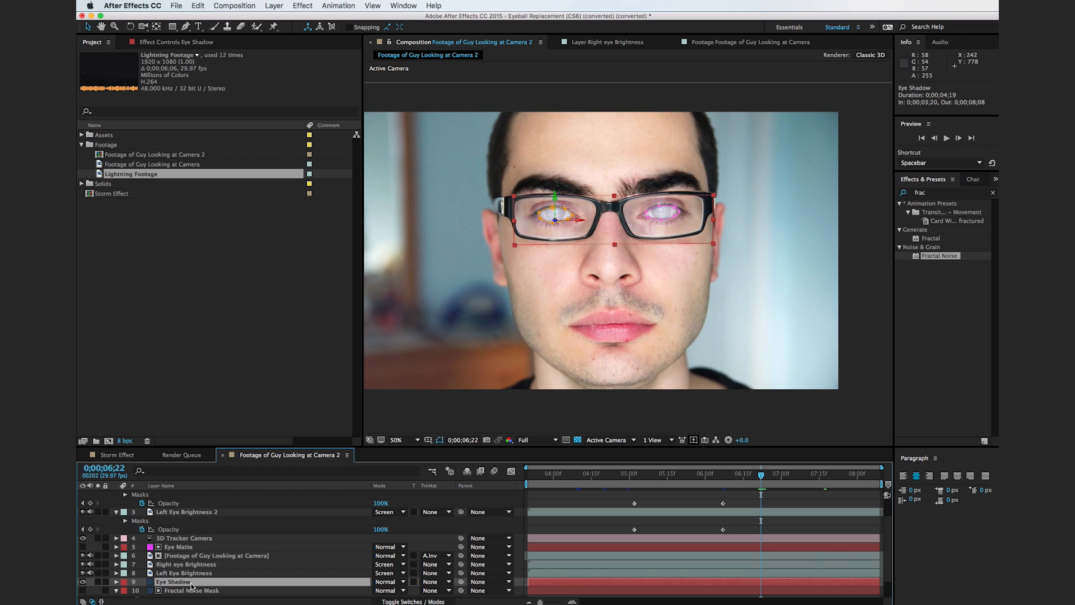
pyautogui.press('super+d')
pyautogui.moveTo(174, 585); pyautogui.dragTo(200, 540)
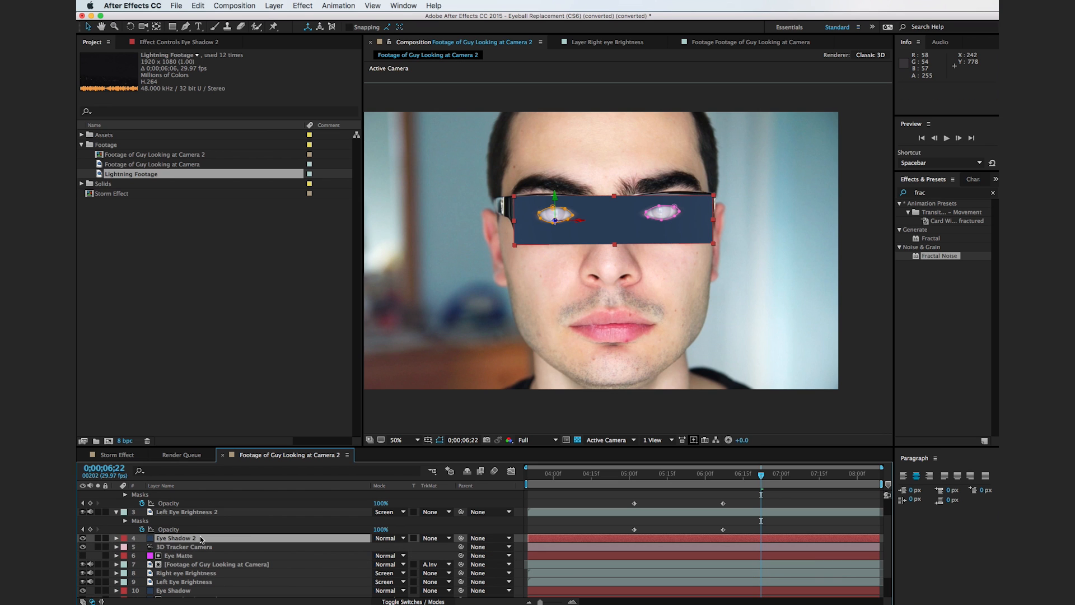
pyautogui.press('Return')
pyautogui.write('Glasses')
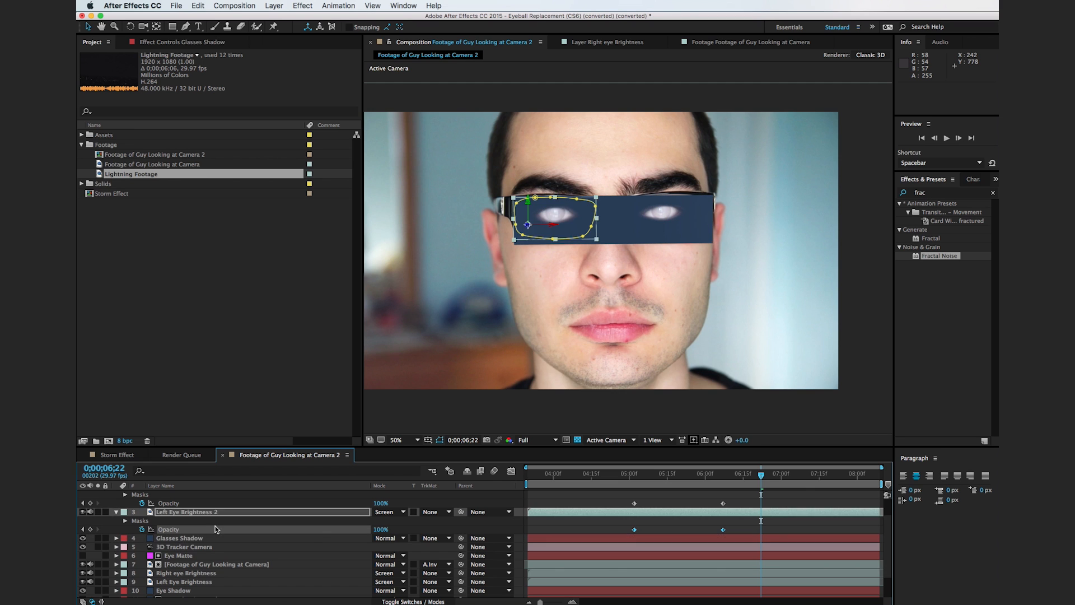
pyautogui.press('Return')
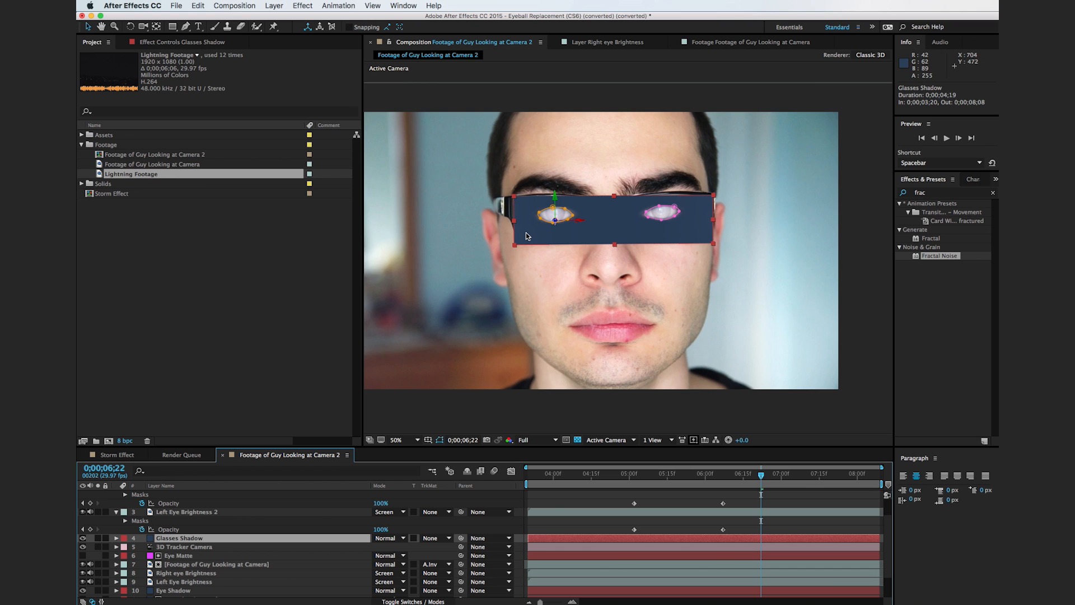
# Step: Delete Mask 1 and Mask 2 from the Glasses Shadow layer
pyautogui.scroll(1, 529, 235)
pyautogui.press('space')
pyautogui.moveTo(511, 228); pyautogui.dragTo(516, 251)
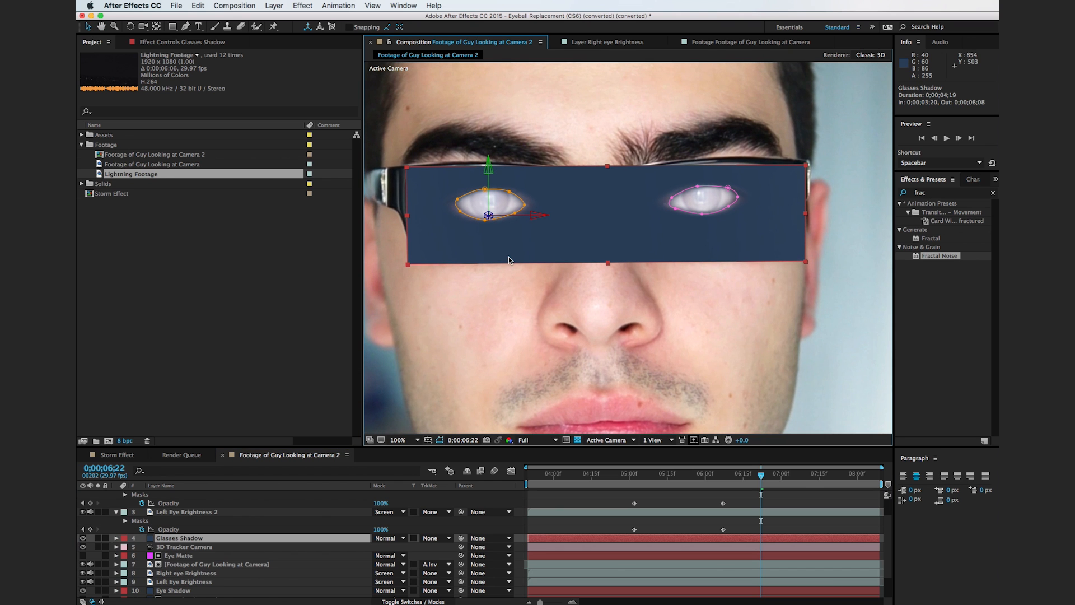
pyautogui.press('m')
pyautogui.click(218, 564)
pyautogui.keyDown('shift'); pyautogui.click(183, 547); pyautogui.keyUp('shift')
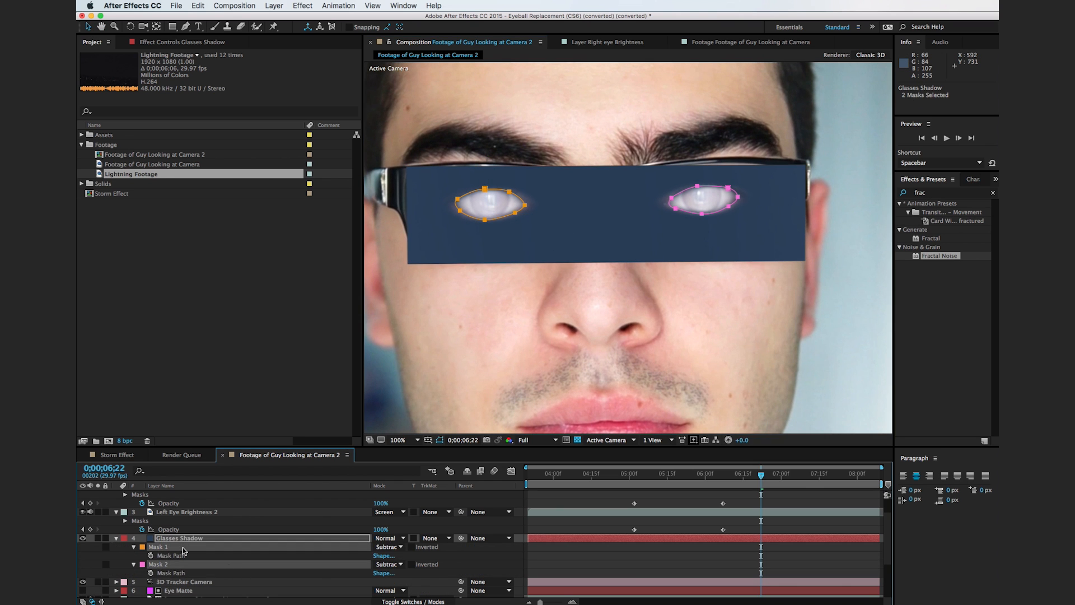
pyautogui.press('m')
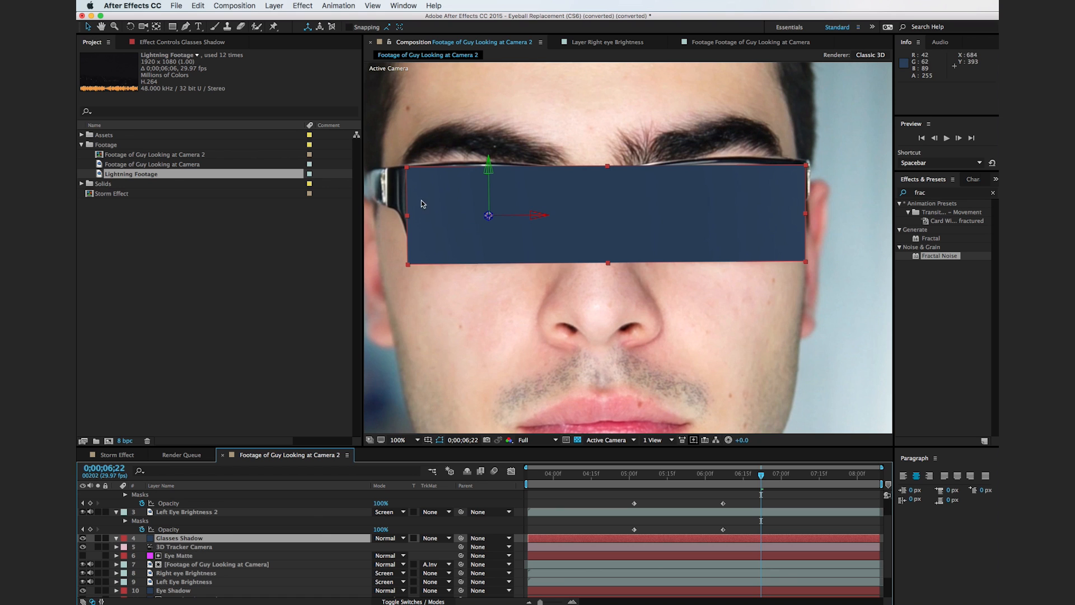
# Step: Enlarge and reposition the Glasses Shadow layer to cover the whole glasses frame, and set its opacity to 42%
pyautogui.moveTo(409, 167); pyautogui.dragTo(421, 194)
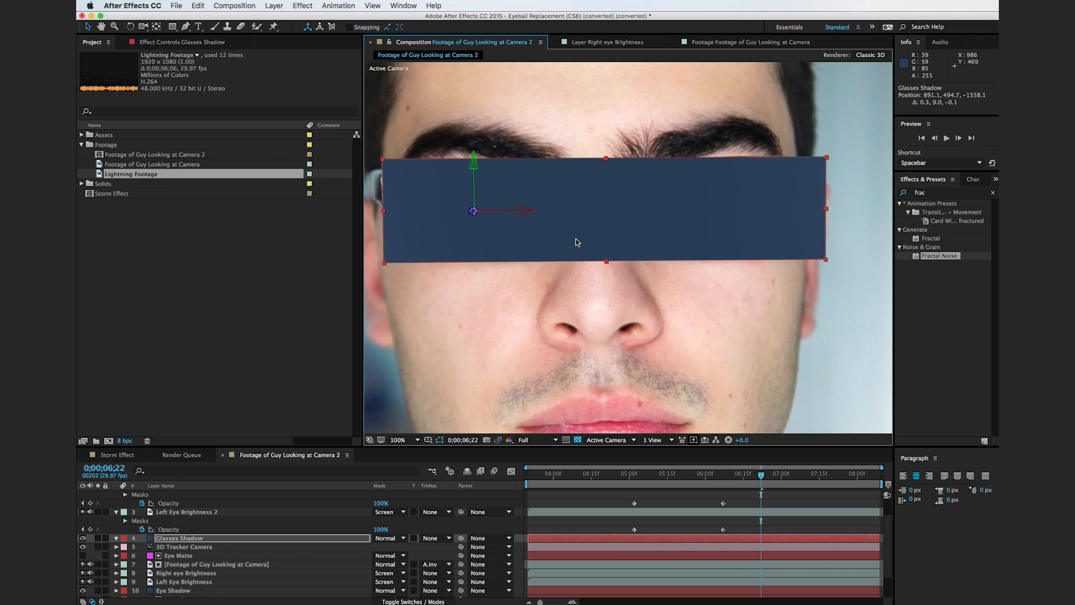
pyautogui.moveTo(571, 237); pyautogui.dragTo(591, 240)
pyautogui.press('t')
pyautogui.moveTo(381, 548); pyautogui.dragTo(349, 549)
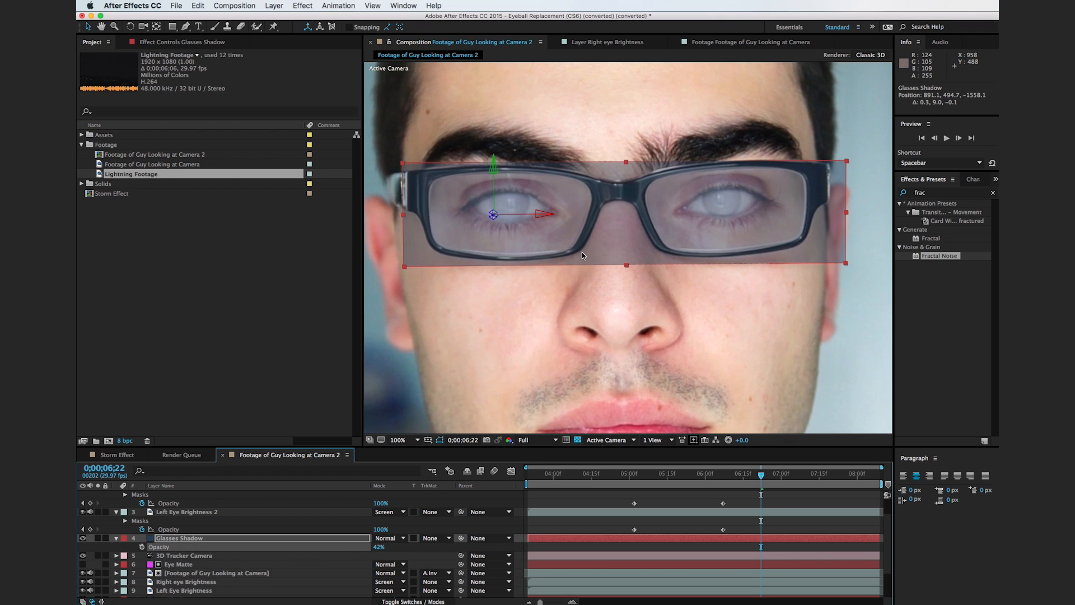
pyautogui.moveTo(589, 246); pyautogui.dragTo(606, 261)
# Step: Start a pen mask on Glasses Shadow, tracing the outer frame edge around the image-right lens, from its upper rim down to the nose bridge
pyautogui.click(185, 26)
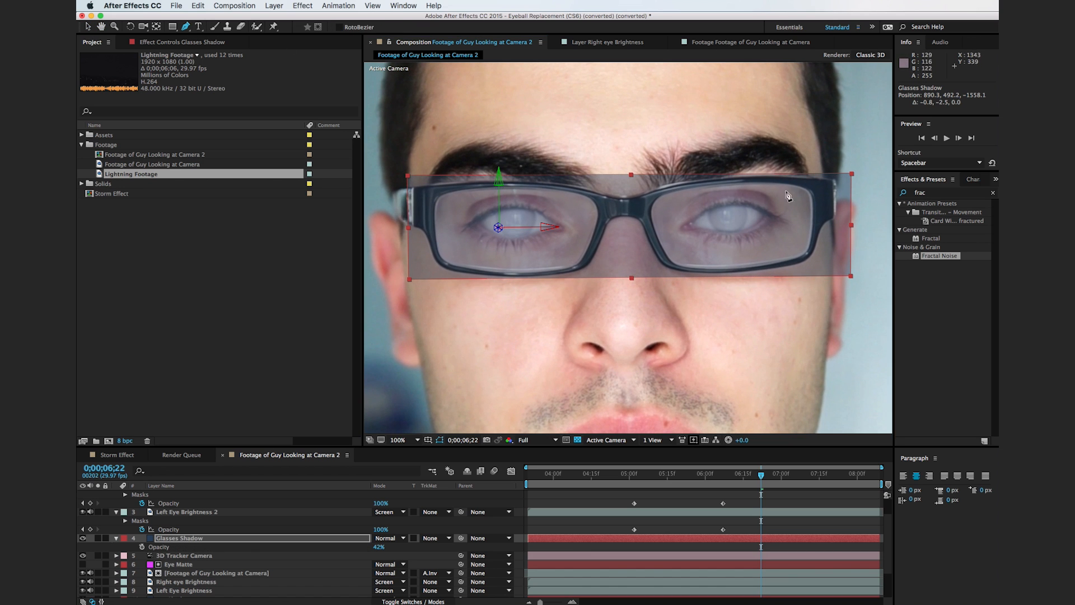
pyautogui.click(700, 180)
pyautogui.press(',')
pyautogui.click(713, 207)
pyautogui.scroll(2, 738, 219)
pyautogui.moveTo(645, 230); pyautogui.dragTo(750, 213)
pyautogui.click(750, 283)
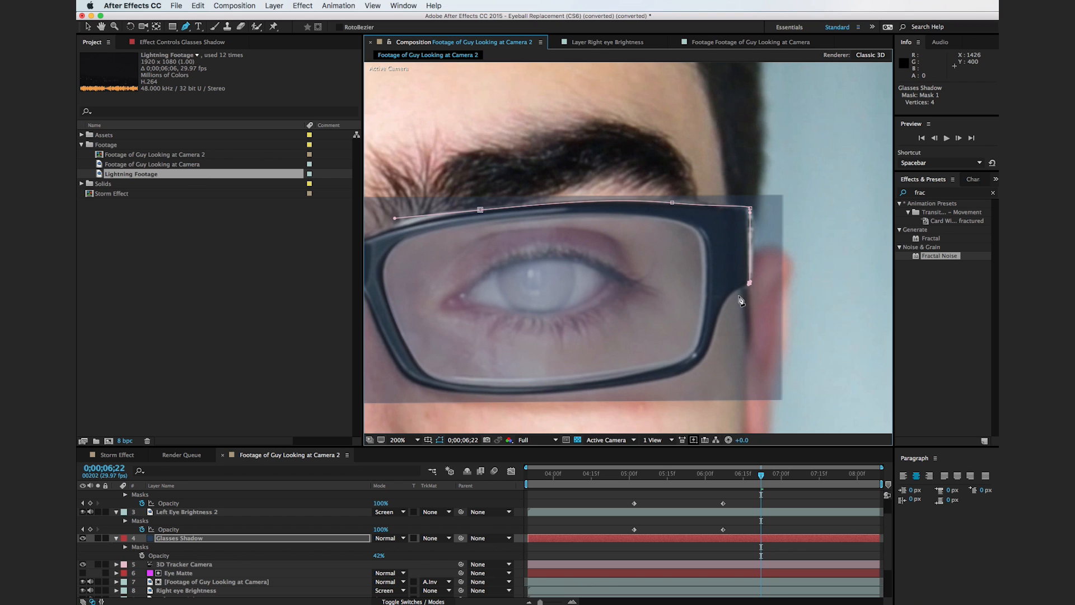
pyautogui.moveTo(724, 299); pyautogui.dragTo(766, 166)
pyautogui.moveTo(756, 222); pyautogui.dragTo(662, 244)
pyautogui.moveTo(574, 251); pyautogui.dragTo(548, 249)
pyautogui.moveTo(477, 247); pyautogui.dragTo(624, 245)
pyautogui.press('g')
pyautogui.click(605, 178)
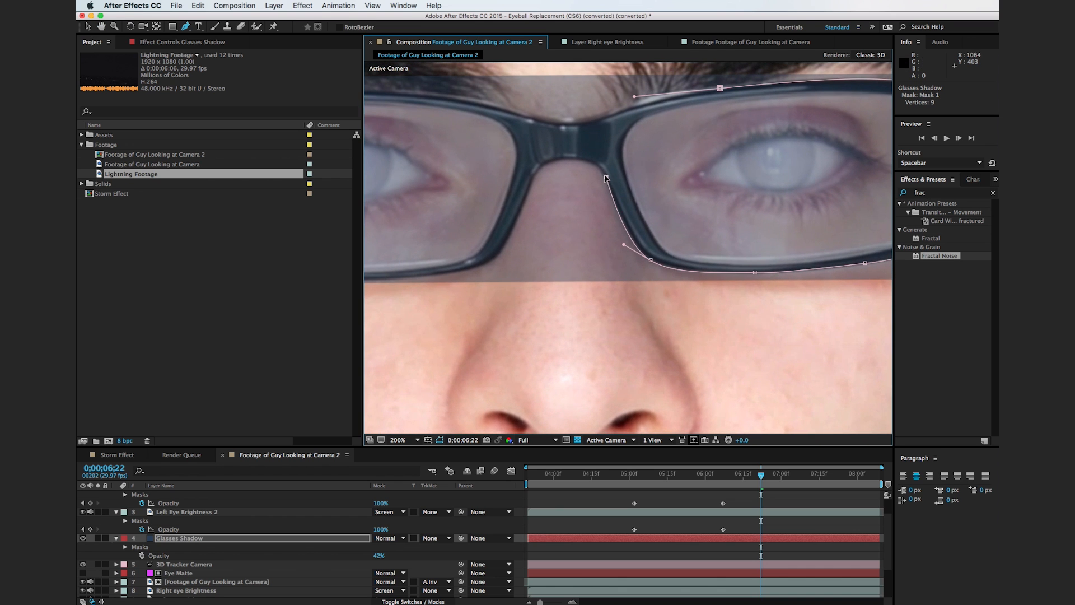
# Step: Continue the mask under the bridge and around the outer edge of the other lens, closing it along the upper frame
pyautogui.moveTo(561, 159); pyautogui.dragTo(629, 180)
pyautogui.moveTo(596, 219); pyautogui.dragTo(657, 276)
pyautogui.moveTo(533, 282); pyautogui.dragTo(620, 313)
pyautogui.moveTo(582, 307); pyautogui.dragTo(567, 303)
pyautogui.moveTo(551, 265); pyautogui.dragTo(544, 235)
pyautogui.click(515, 223)
pyautogui.click(515, 147)
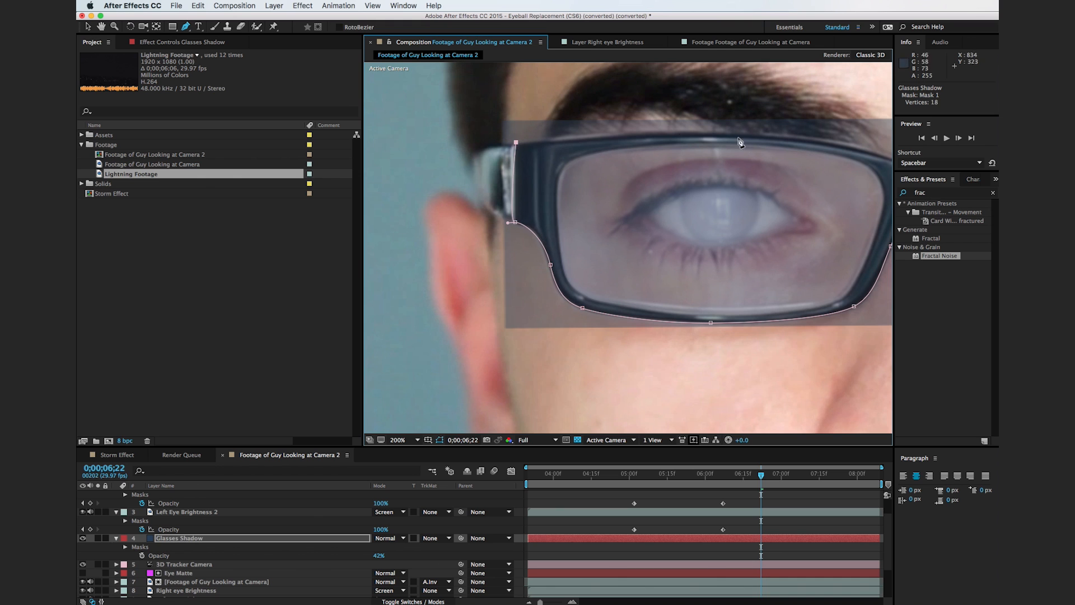
pyautogui.moveTo(743, 135); pyautogui.dragTo(839, 141)
pyautogui.moveTo(839, 142); pyautogui.dragTo(600, 135)
pyautogui.moveTo(665, 156); pyautogui.dragTo(753, 146)
pyautogui.click(848, 125)
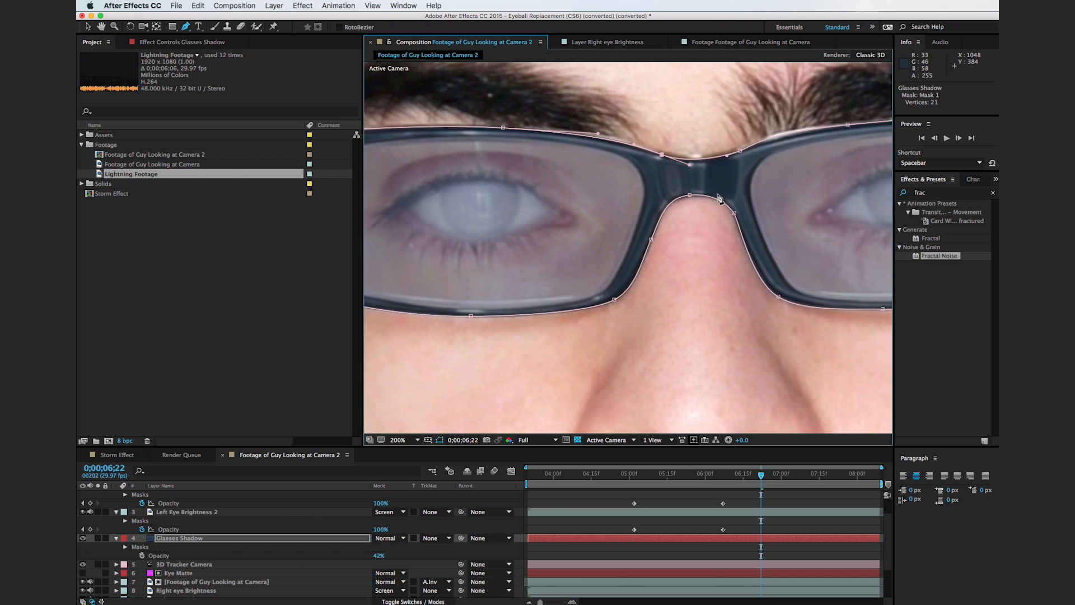
# Step: Draw a second closed mask on Glasses Shadow along the inner rim of the image-left lens
pyautogui.moveTo(506, 203); pyautogui.dragTo(591, 205)
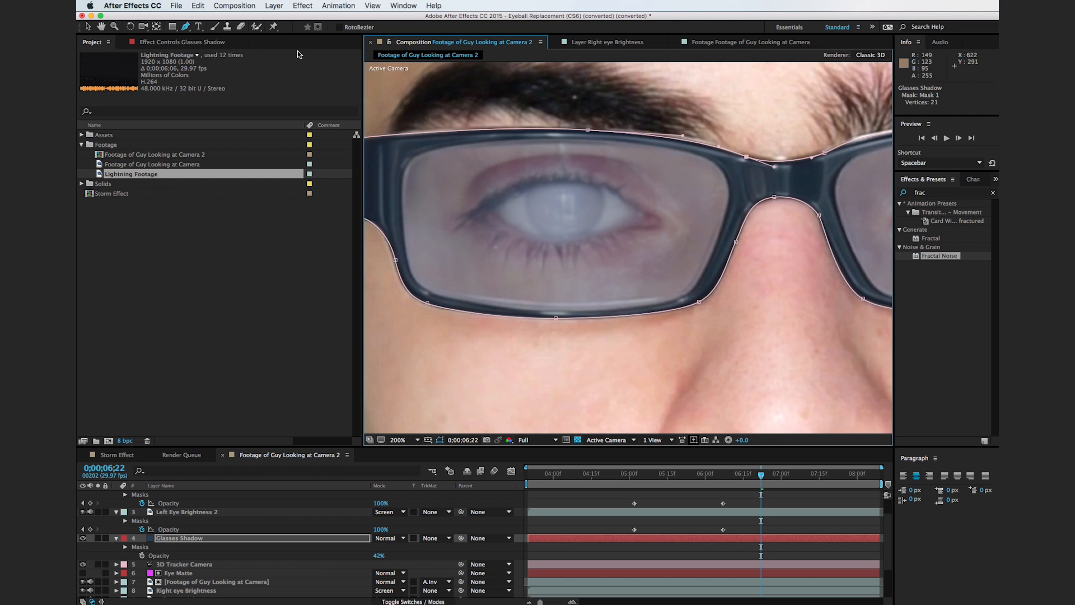
pyautogui.moveTo(543, 143); pyautogui.dragTo(572, 141)
pyautogui.moveTo(675, 151); pyautogui.dragTo(705, 158)
pyautogui.moveTo(729, 197); pyautogui.dragTo(727, 229)
pyautogui.moveTo(683, 294); pyautogui.dragTo(671, 299)
pyautogui.moveTo(556, 310); pyautogui.dragTo(522, 307)
pyautogui.click(420, 284)
pyautogui.click(405, 172)
pyautogui.click(471, 145)
pyautogui.click(543, 142)
# Step: Draw a third closed mask on Glasses Shadow along the inner rim of the image-right lens
pyautogui.moveTo(814, 186); pyautogui.dragTo(489, 240)
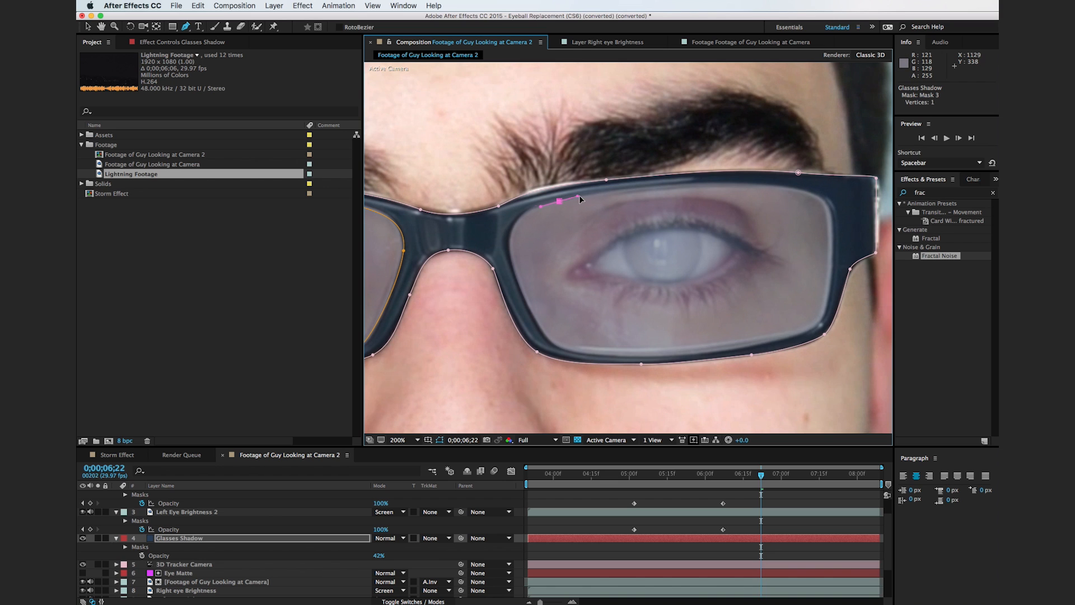
pyautogui.click(719, 184)
pyautogui.click(830, 210)
pyautogui.click(827, 300)
pyautogui.click(787, 338)
pyautogui.moveTo(668, 352); pyautogui.dragTo(554, 345)
pyautogui.moveTo(527, 300); pyautogui.dragTo(510, 259)
pyautogui.moveTo(518, 220); pyautogui.dragTo(534, 205)
pyautogui.click(559, 201)
# Step: Set the mode of Mask 2 and Mask 3 on Glasses Shadow to Subtract
pyautogui.moveTo(450, 291); pyautogui.dragTo(631, 278)
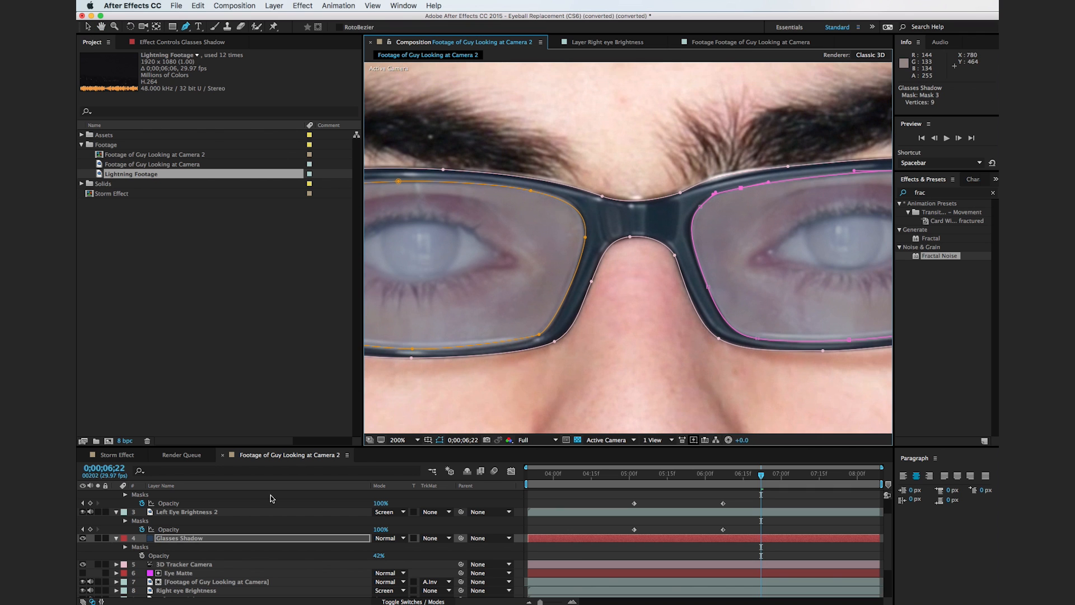
pyautogui.press(',')
pyautogui.press('m')
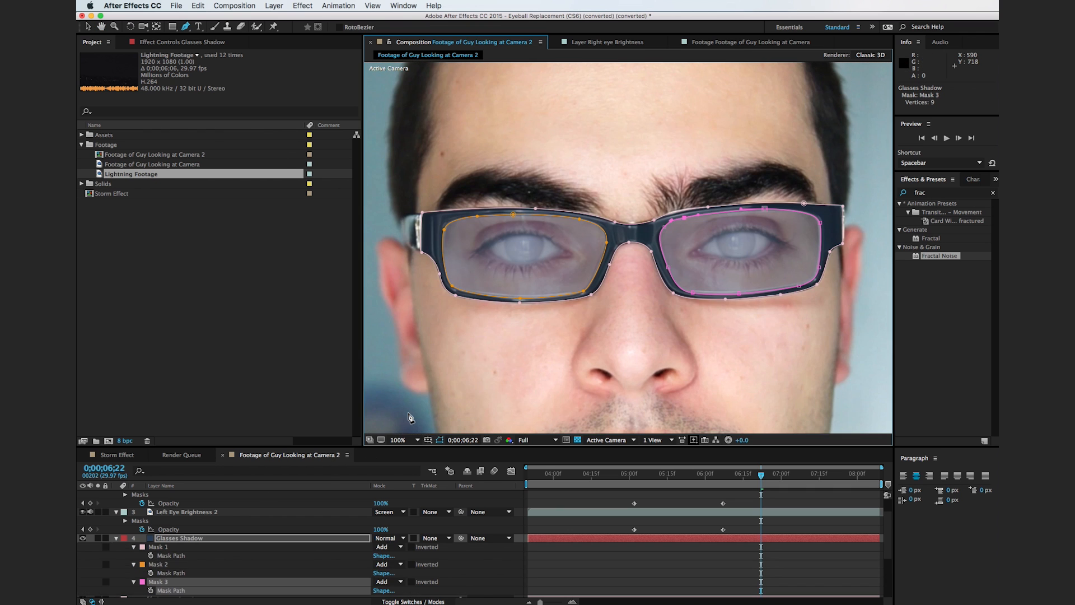
pyautogui.scroll(-2, 201, 525)
pyautogui.keyDown('shift'); pyautogui.click(177, 533); pyautogui.keyUp('shift')
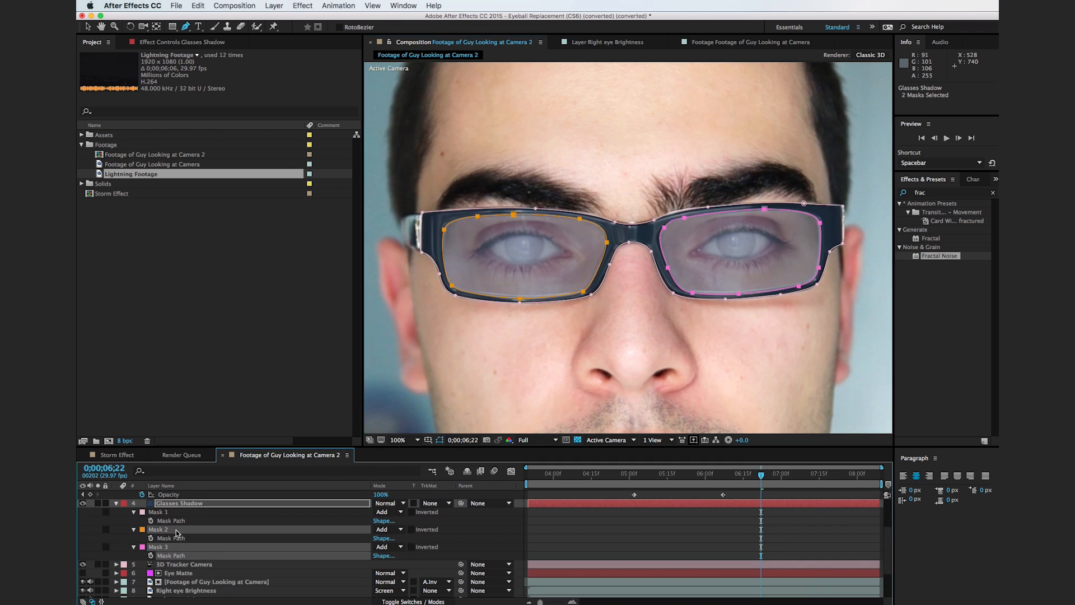
pyautogui.click(394, 530)
pyautogui.click(394, 560)
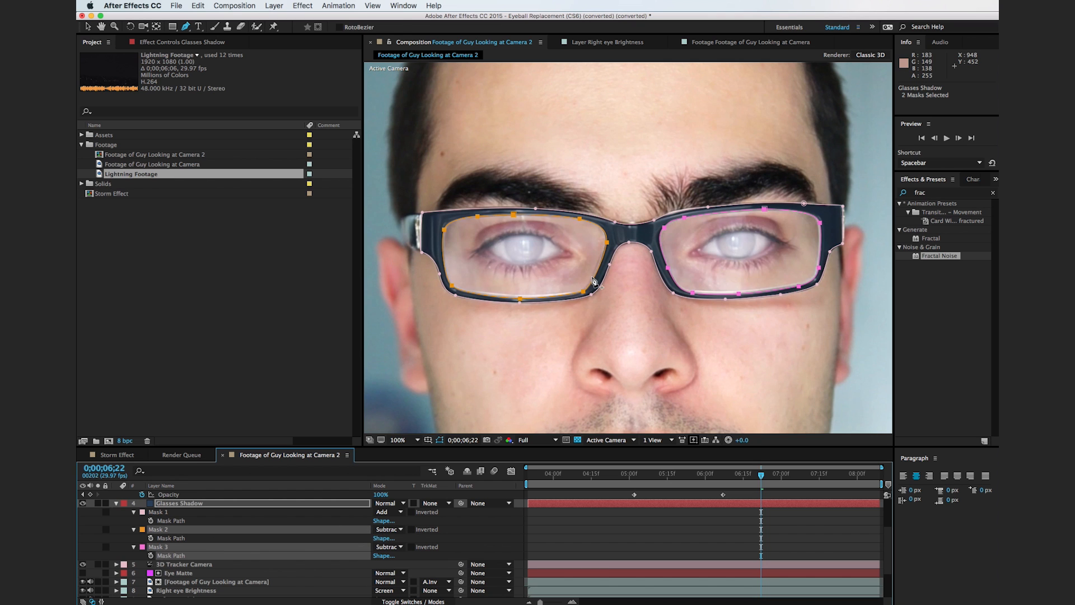
# Step: Examine the masked glasses frame from afar and up close with the layer deselected
pyautogui.press(',')
pyautogui.press(',')
pyautogui.press(',')
pyautogui.press(',')
pyautogui.click(806, 296)
pyautogui.press('.')
pyautogui.press('.')
pyautogui.press('.')
pyautogui.press('.')
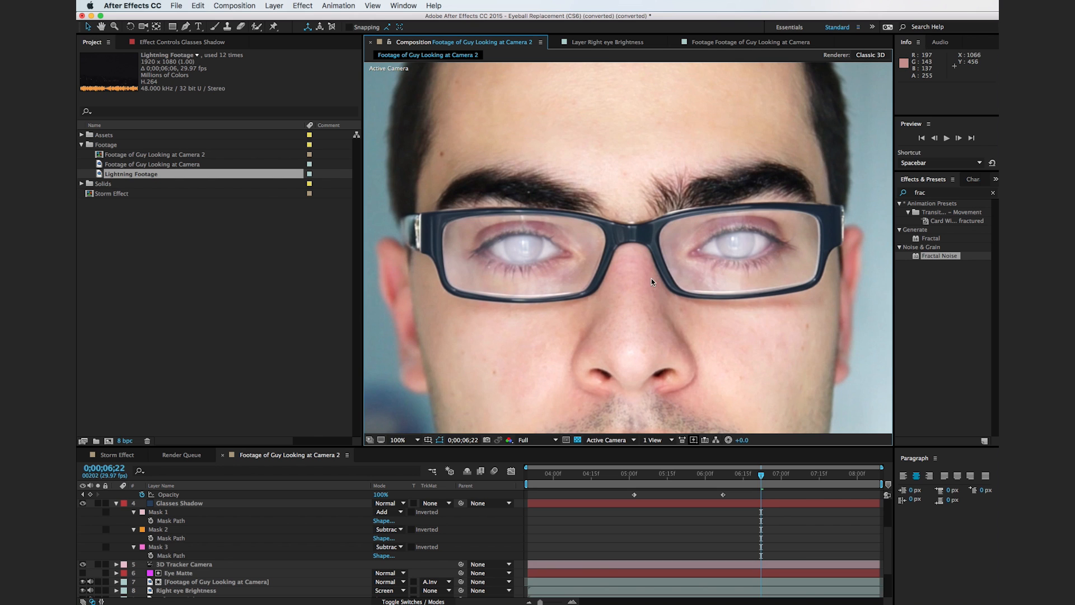
# Step: Set the Glasses Shadow layer's opacity to 100%
pyautogui.click(208, 503)
pyautogui.press('t')
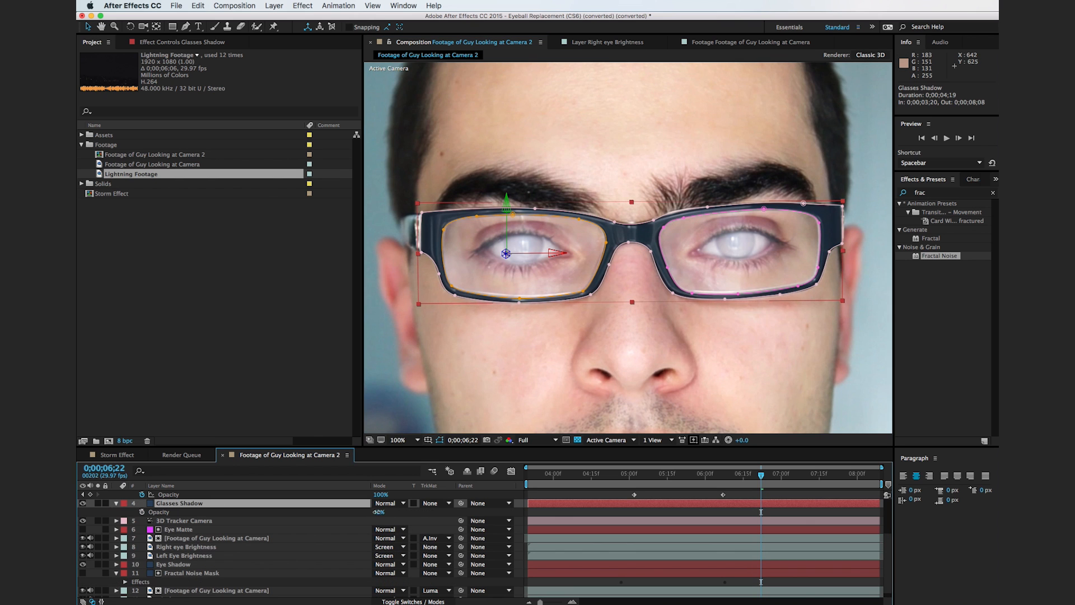
pyautogui.moveTo(379, 512); pyautogui.dragTo(437, 510)
# Step: Scrub the composition to 0;00;07;06 to check how Glasses Shadow follows the moving frame
pyautogui.press(',')
pyautogui.press(',')
pyautogui.press(',')
pyautogui.click(815, 305)
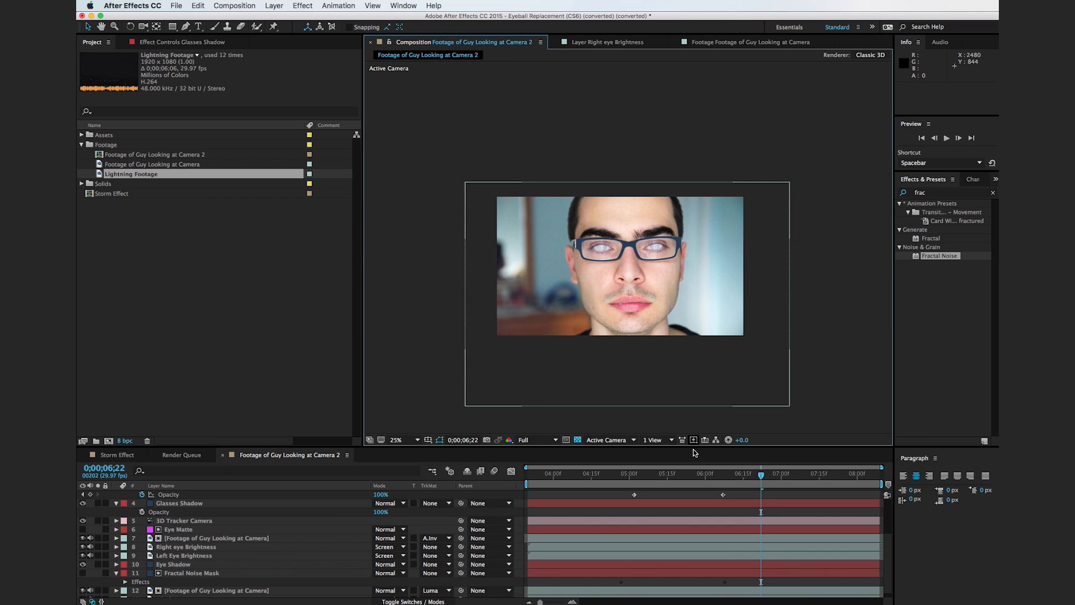
pyautogui.moveTo(630, 476); pyautogui.dragTo(792, 476)
pyautogui.press('.')
pyautogui.press('.')
pyautogui.press('.')
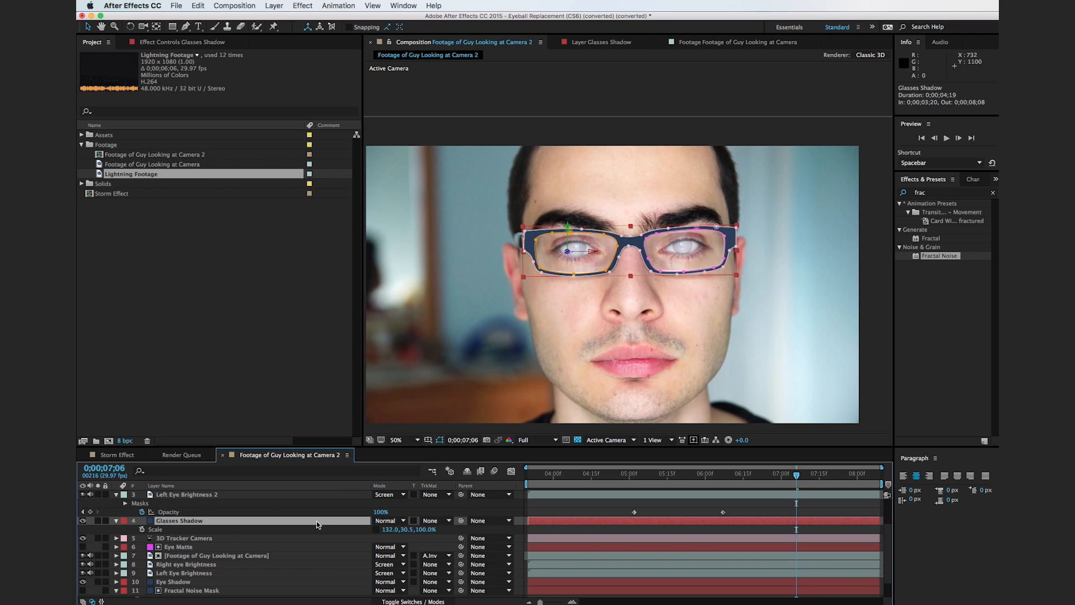
# Step: Duplicate Glasses Shadow as Glasses Shadow Matte and apply the copy to the Glasses Shadow layer as an alpha inverted matte
pyautogui.press('super+d')
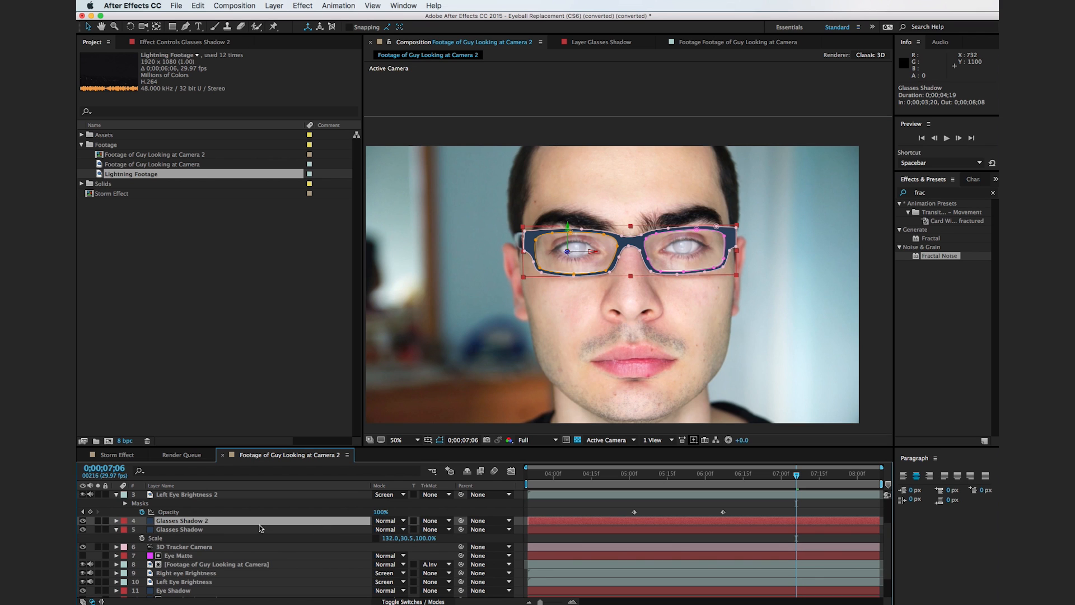
pyautogui.press('Return')
pyautogui.press('Right')
pyautogui.press('BackSpace')
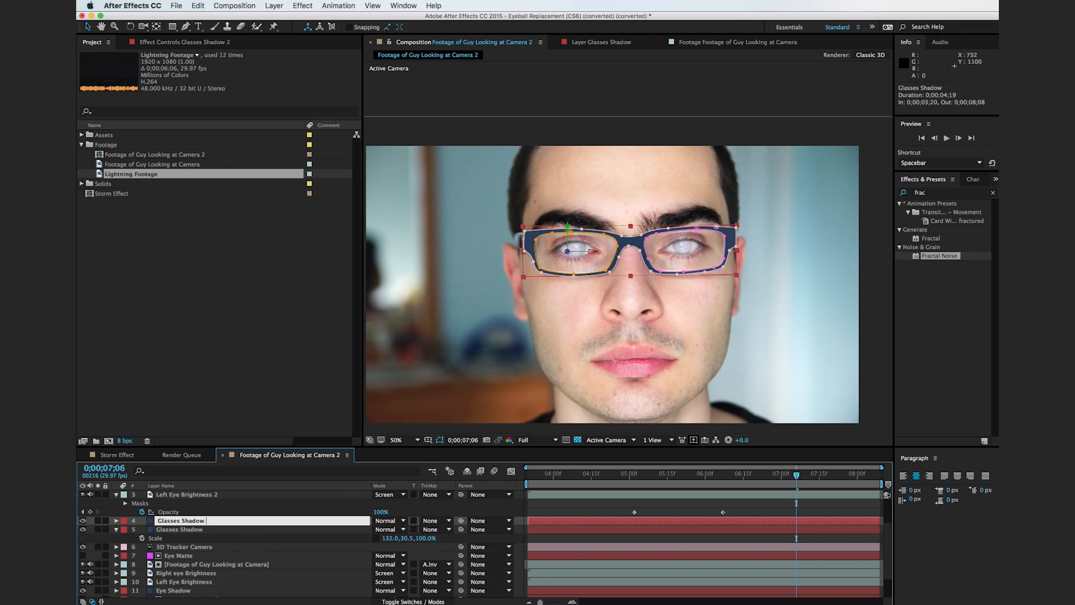
pyautogui.click(307, 531)
pyautogui.click(250, 522)
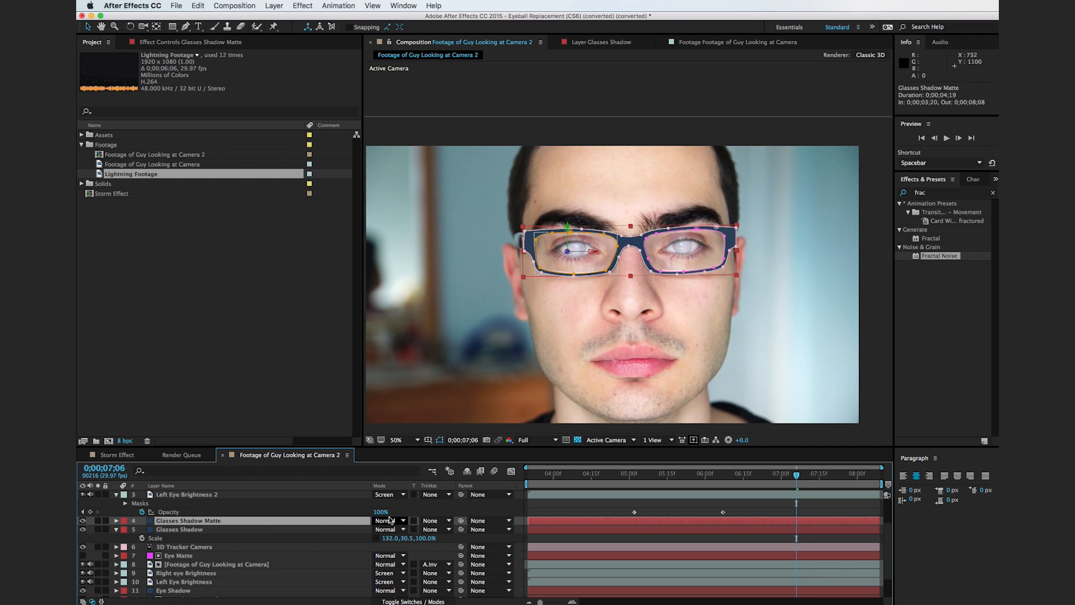
pyautogui.click(432, 530)
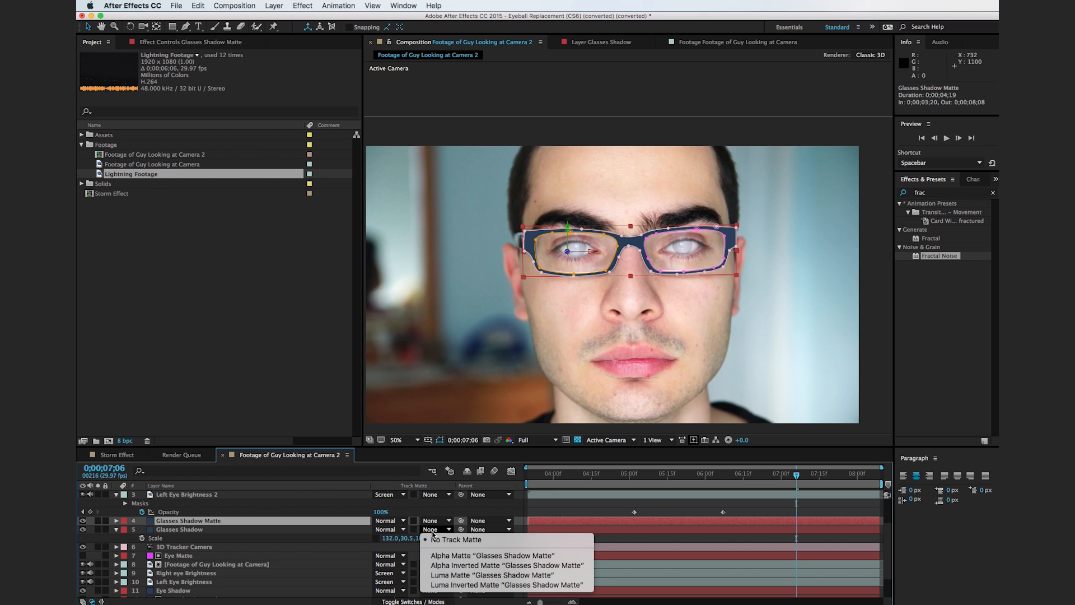
pyautogui.click(476, 565)
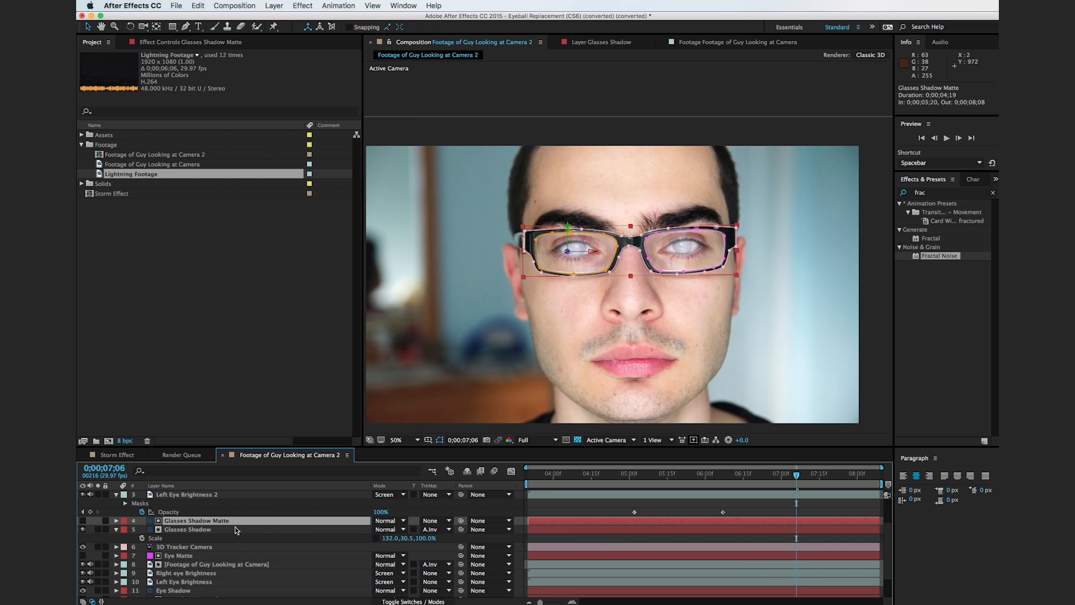
# Step: Shift the Glasses Shadow layer slightly off its matte and narrow its horizontal scale to about 126.7%
pyautogui.click(238, 530)
pyautogui.scroll(2, 585, 239)
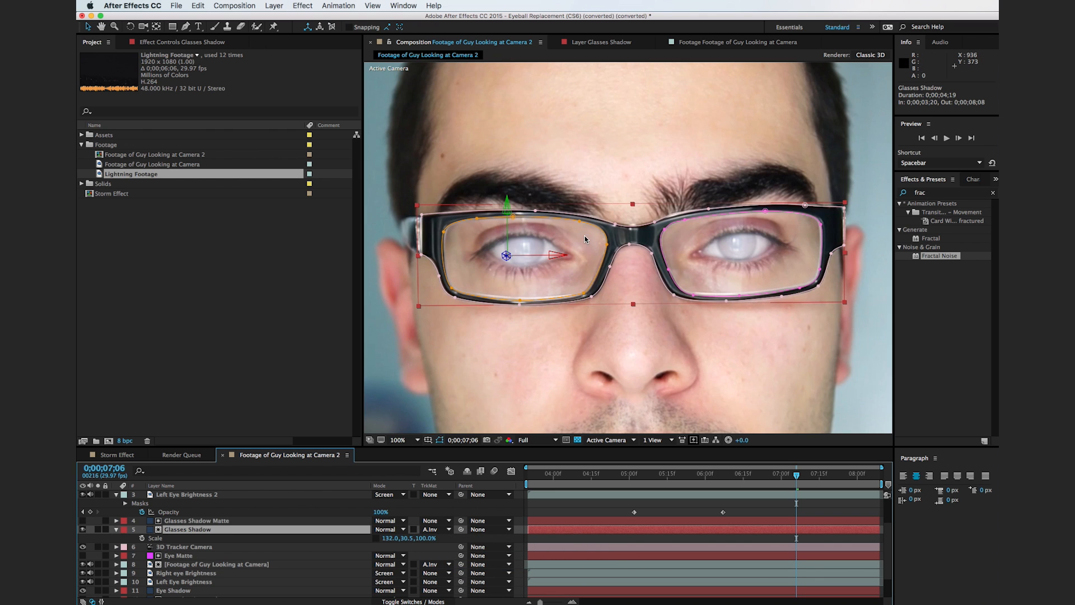
pyautogui.moveTo(700, 247); pyautogui.dragTo(703, 250)
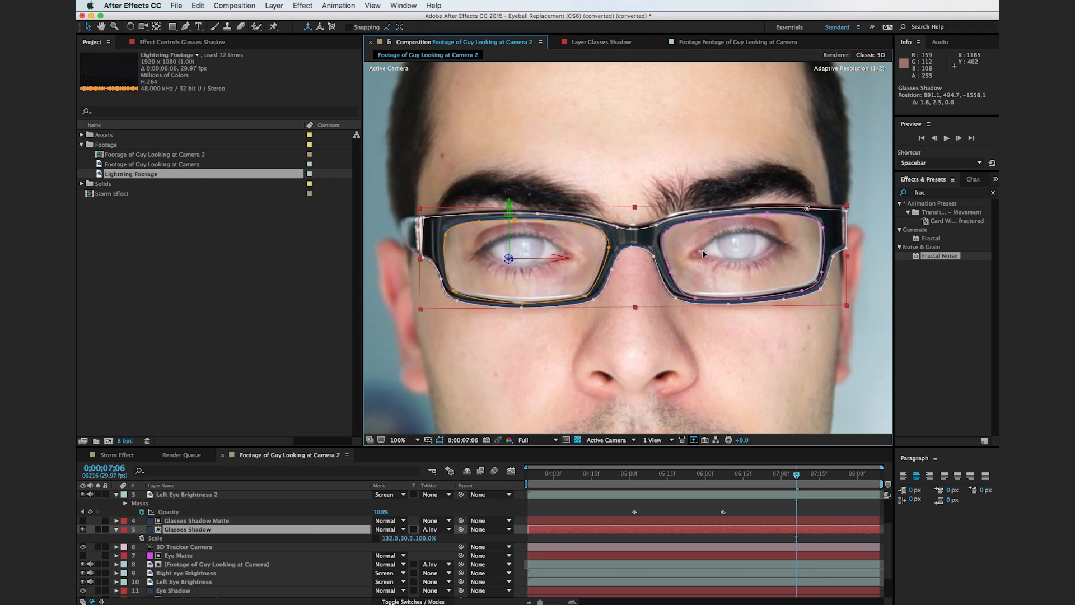
pyautogui.moveTo(849, 258); pyautogui.dragTo(772, 257)
pyautogui.press('super+shift+a')
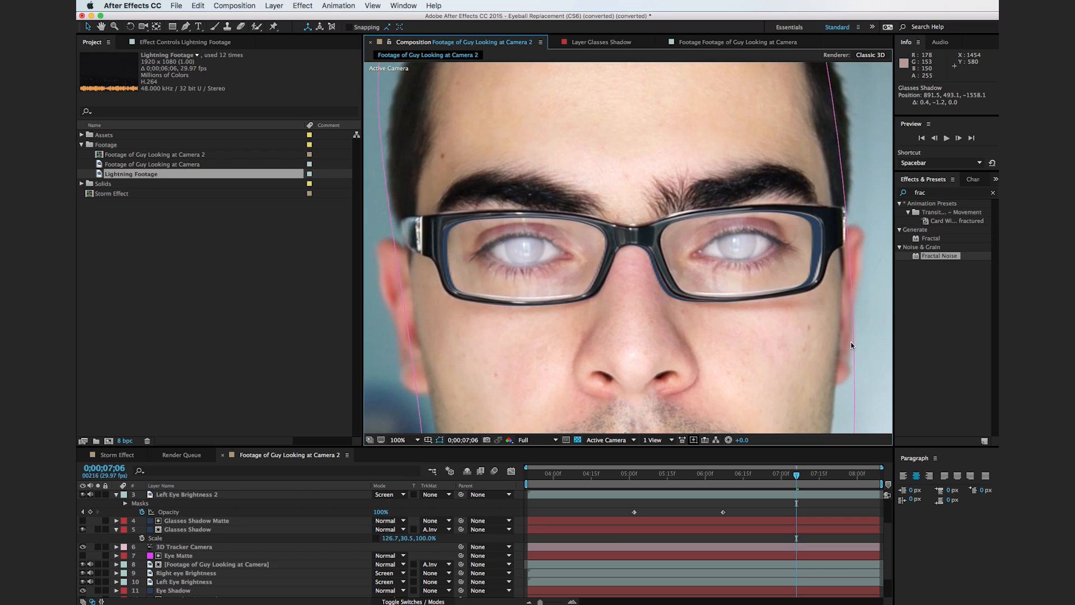
# Step: Compare Glasses Shadow with its matte and widen the shadow's horizontal scale to about 128.7%
pyautogui.click(261, 520)
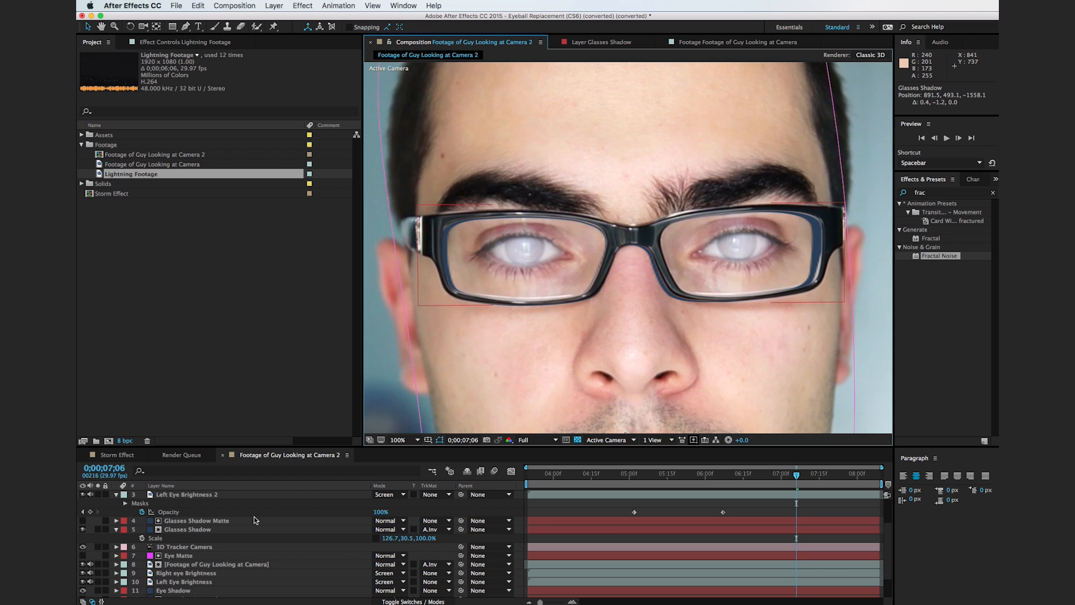
pyautogui.click(181, 522)
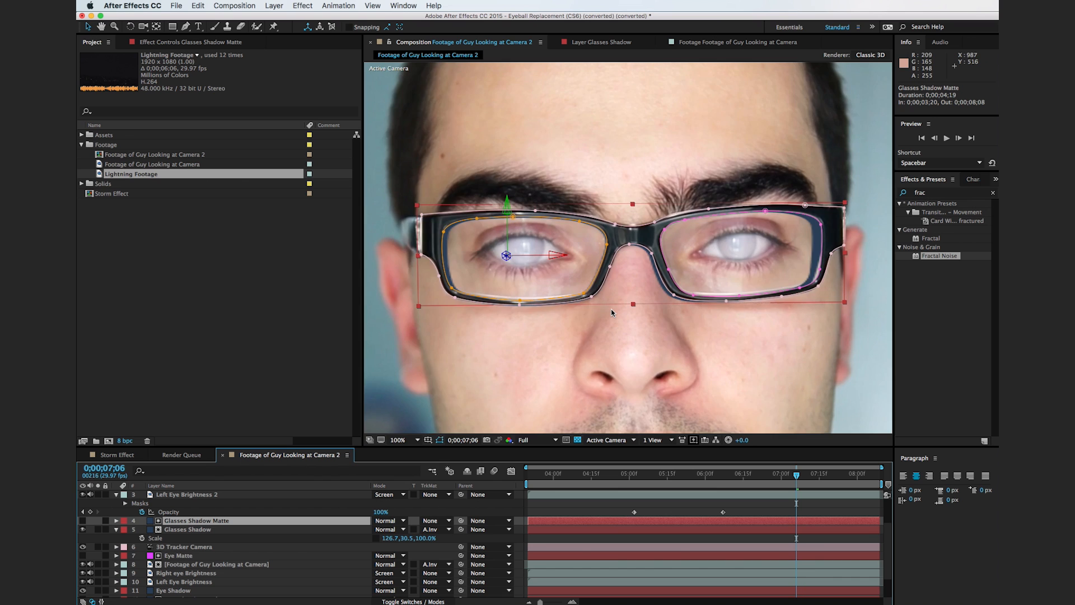
pyautogui.click(412, 509)
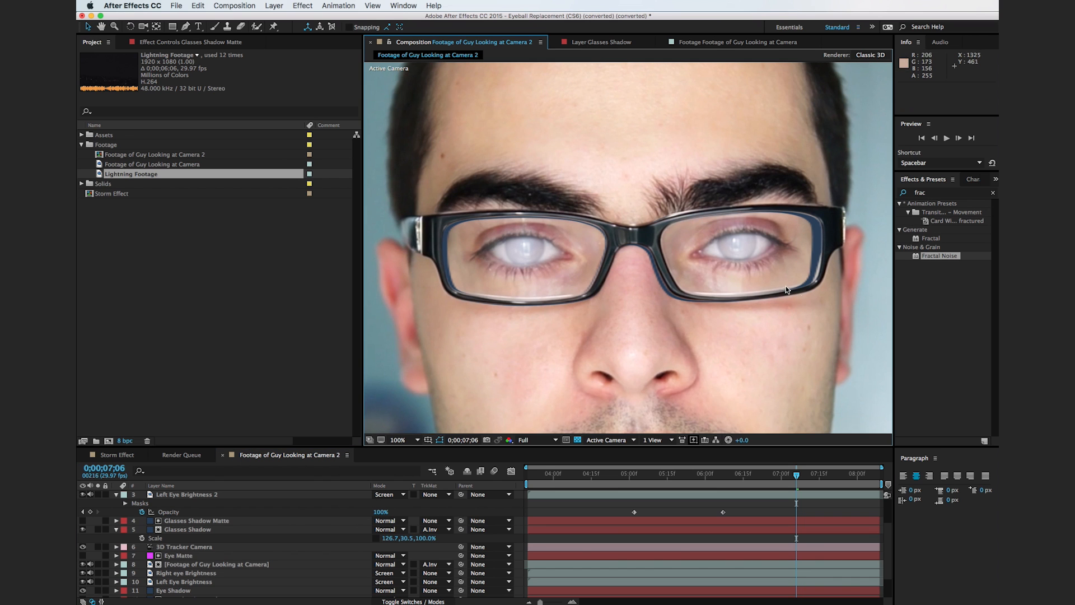
pyautogui.click(306, 522)
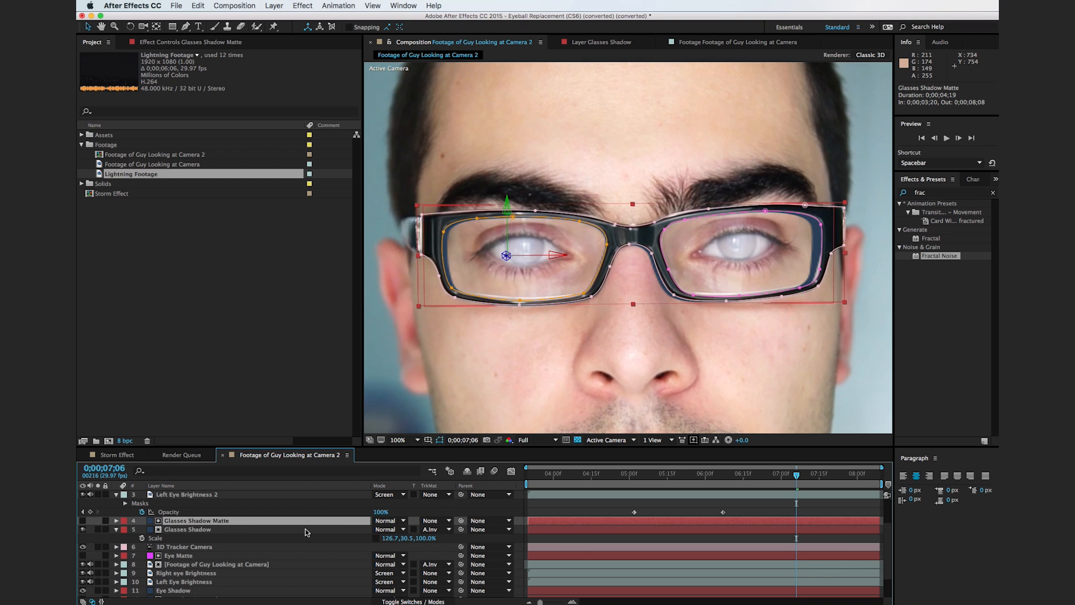
pyautogui.click(307, 531)
pyautogui.moveTo(833, 256); pyautogui.dragTo(838, 255)
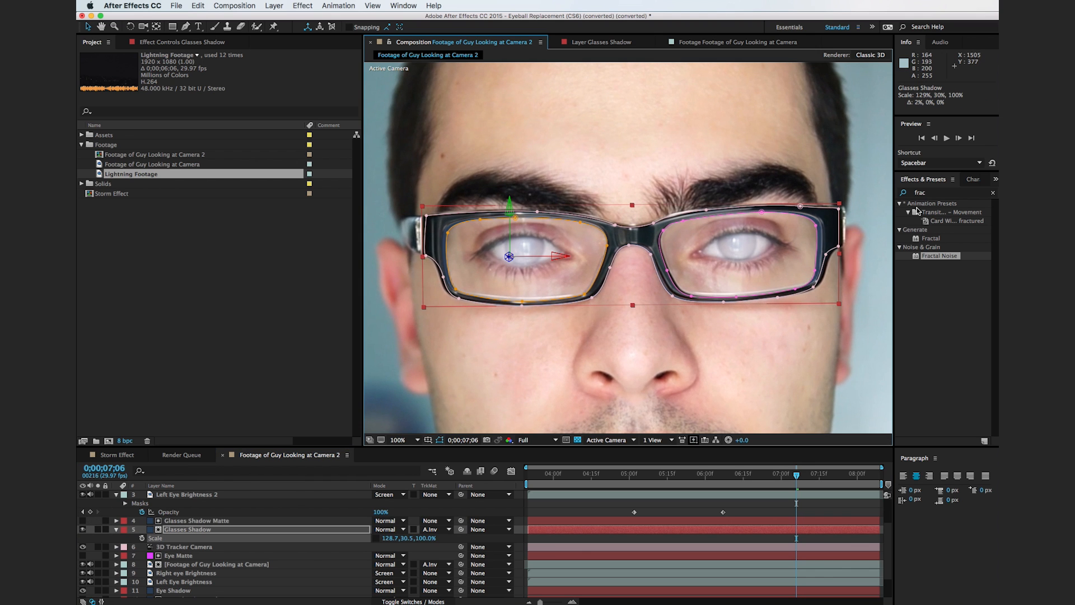
# Step: Add a Fast Blur effect to Glasses Shadow with a Blurriness of 4.0
pyautogui.doubleClick(941, 192)
pyautogui.write('fast')
pyautogui.moveTo(930, 266); pyautogui.dragTo(312, 533)
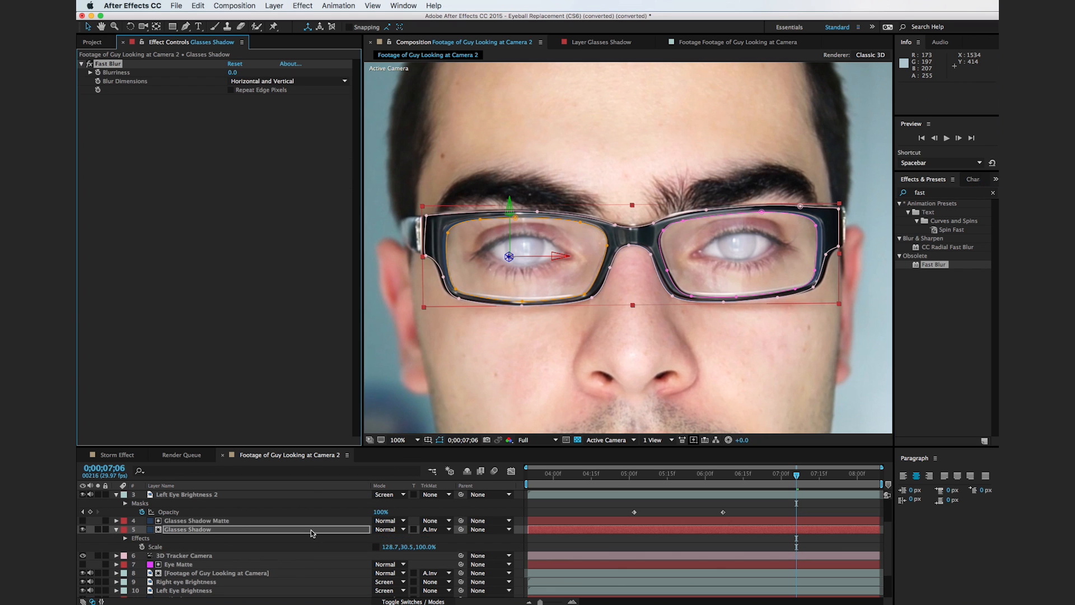
pyautogui.moveTo(232, 73)
pyautogui.mouseDown()
pyautogui.moveTo(245, 75)
pyautogui.moveTo(239, 81)
pyautogui.mouseUp()
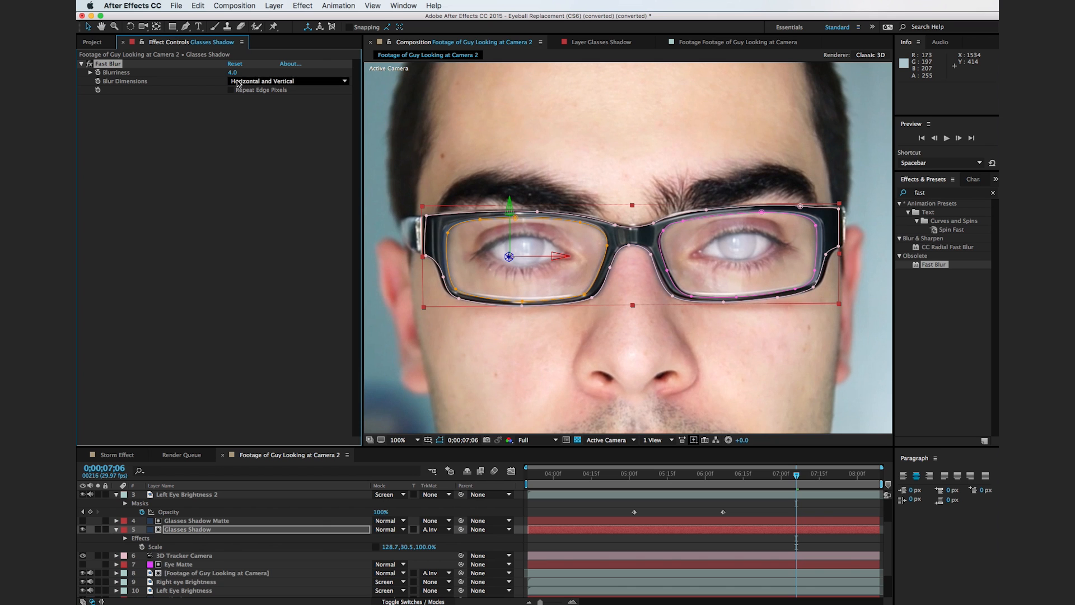
# Step: Set the Glasses Shadow layer's opacity to 40%
pyautogui.press('t')
pyautogui.moveTo(379, 543); pyautogui.dragTo(302, 541)
pyautogui.click(301, 533)
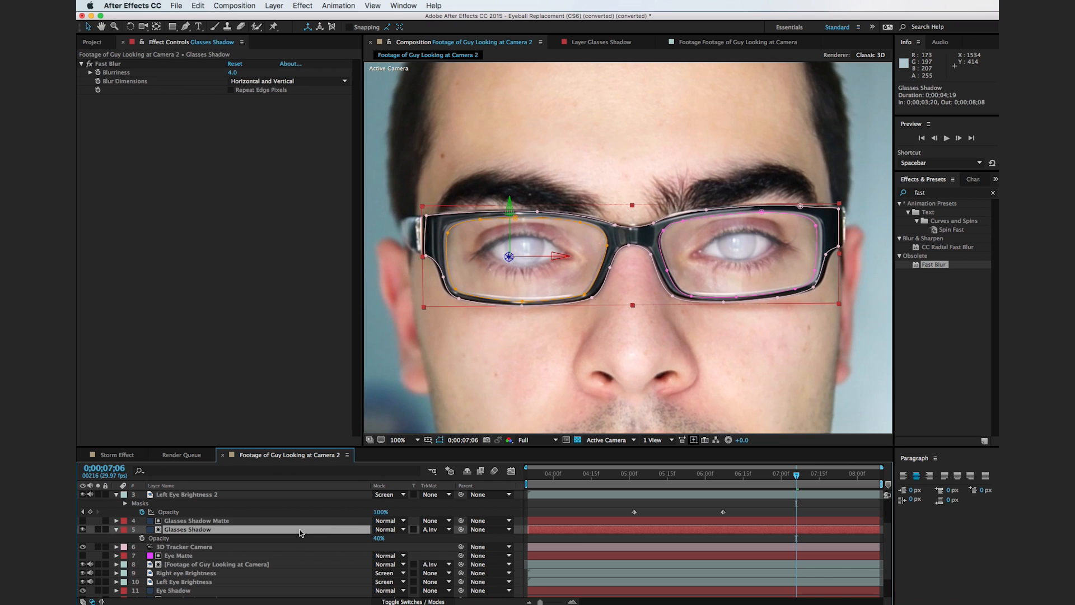
# Step: Change the Glasses Shadow solid's colour to 111111 as a new solid
pyautogui.press('super+shift+y')
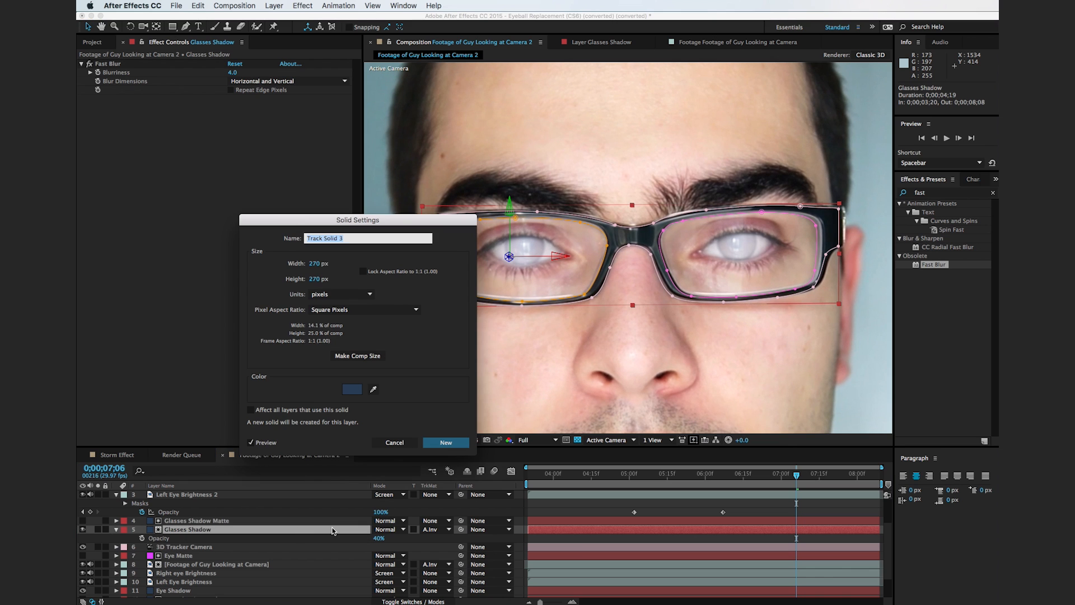
pyautogui.click(353, 390)
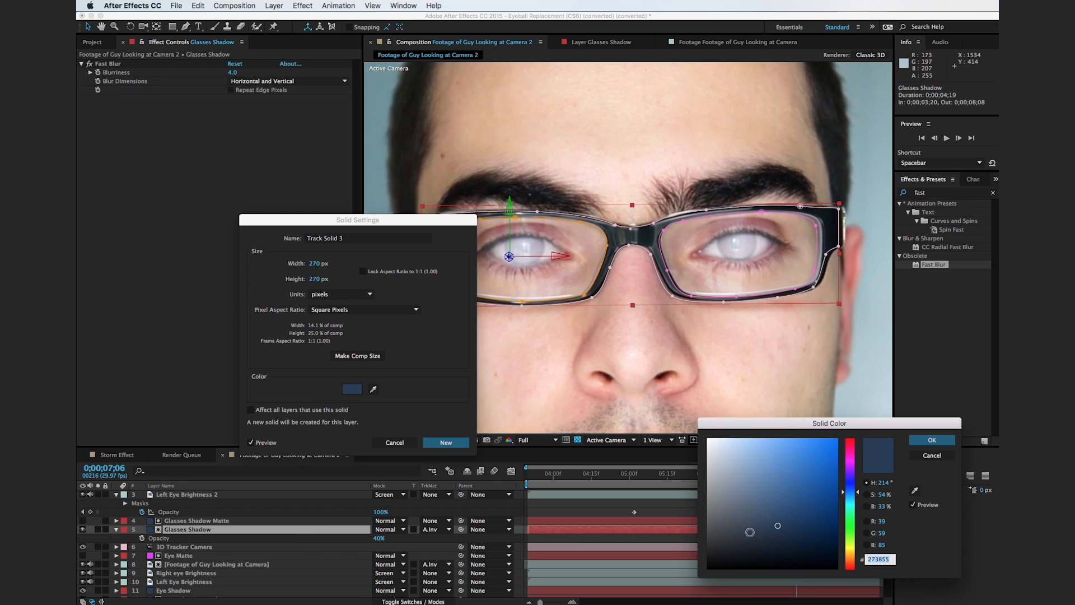
pyautogui.write('111111')
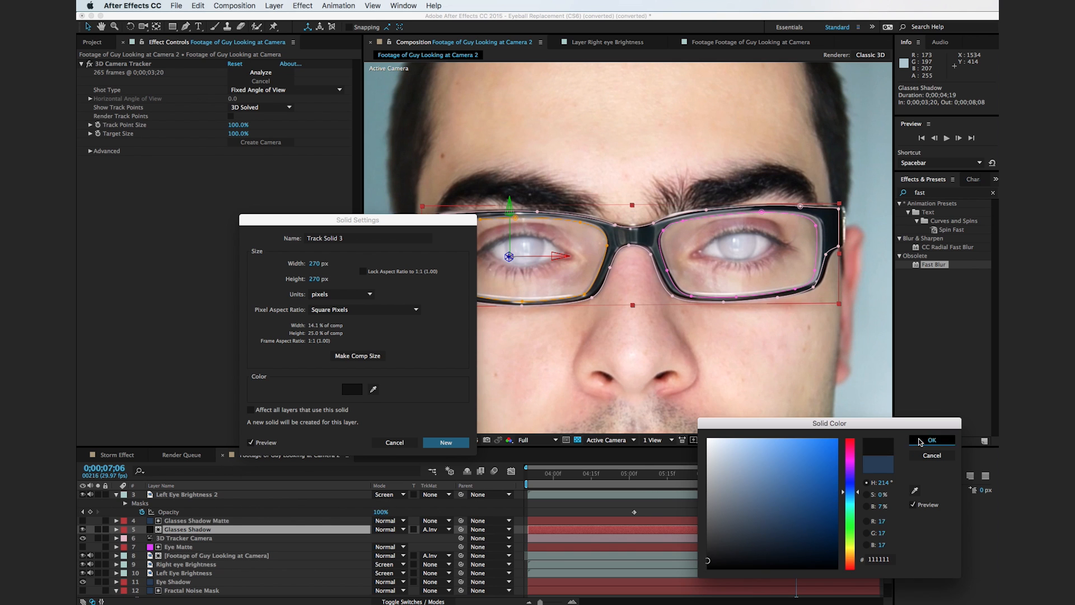
pyautogui.click(920, 442)
pyautogui.click(445, 442)
pyautogui.press(',')
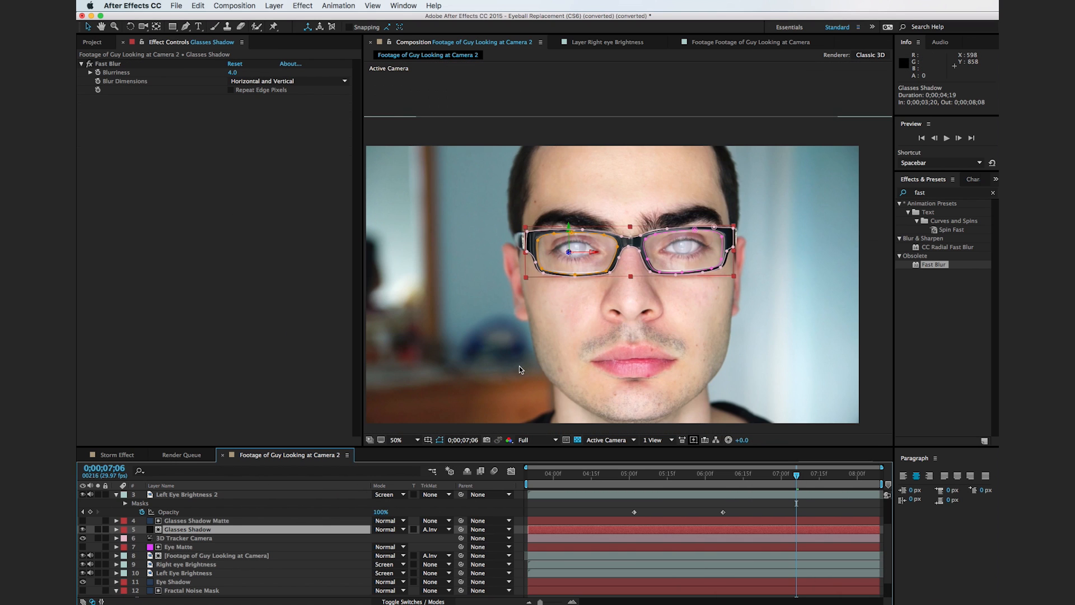
pyautogui.press(',')
pyautogui.press(',')
pyautogui.click(812, 385)
pyautogui.press('.')
pyautogui.press('.')
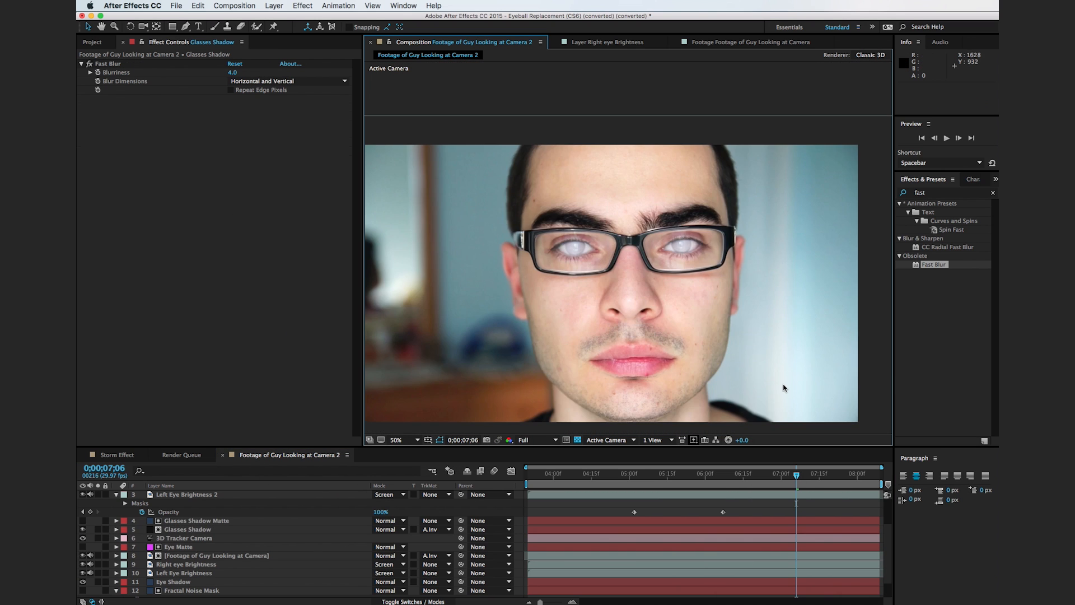
pyautogui.press('.')
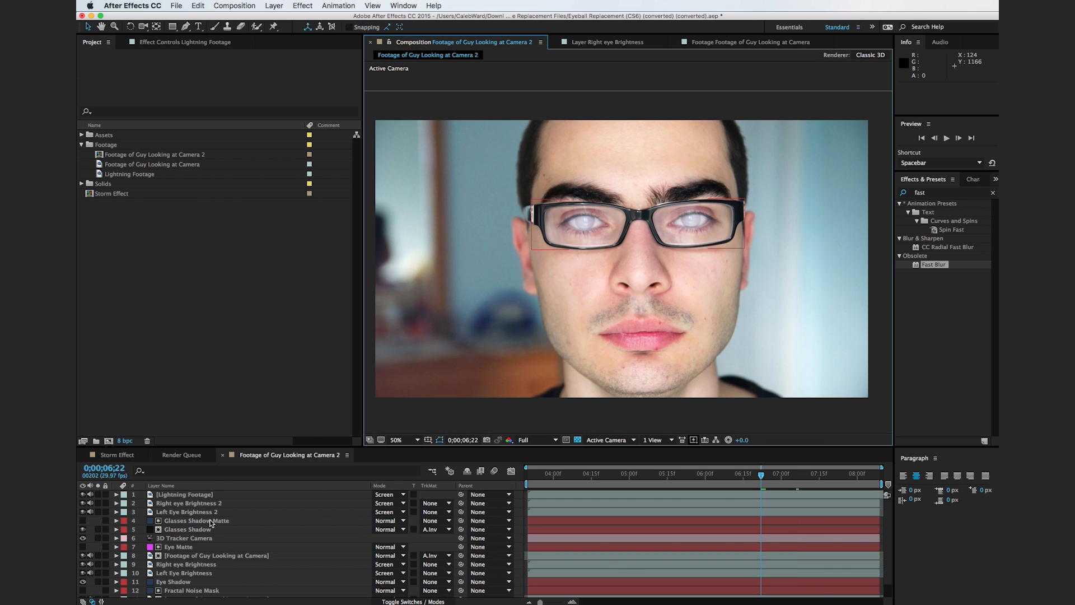
# Step: Pre-compose Glasses Shadow Matte and Glasses Shadow together with all attributes moved, and collapse the pre-comp's transformations
pyautogui.click(210, 522)
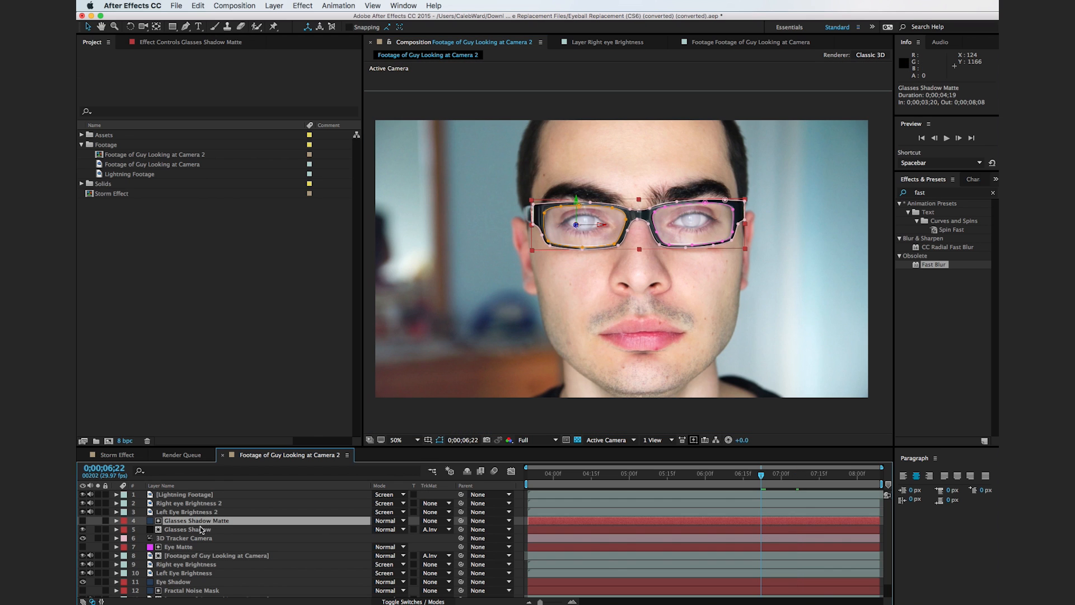
pyautogui.click(201, 528)
pyautogui.click(205, 522)
pyautogui.keyDown('shift'); pyautogui.click(204, 529); pyautogui.keyUp('shift')
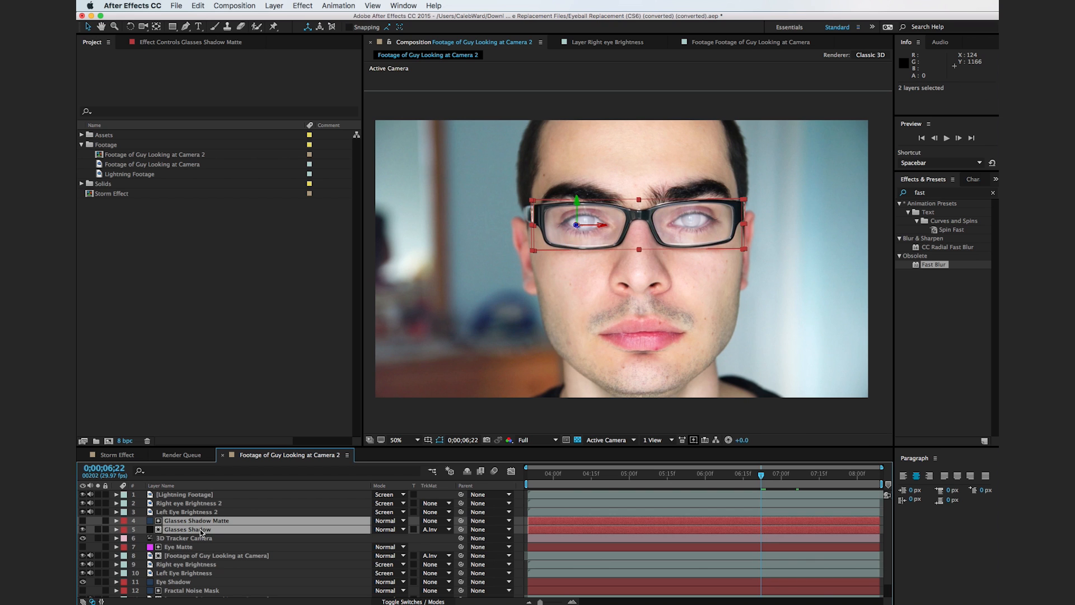
pyautogui.press('super+shift+c')
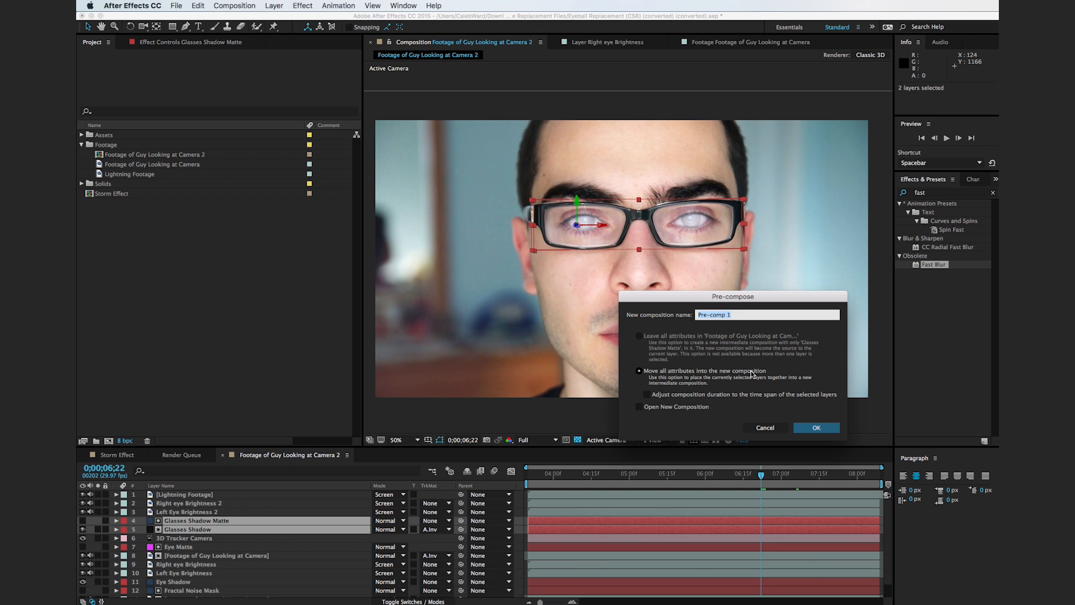
pyautogui.click(817, 428)
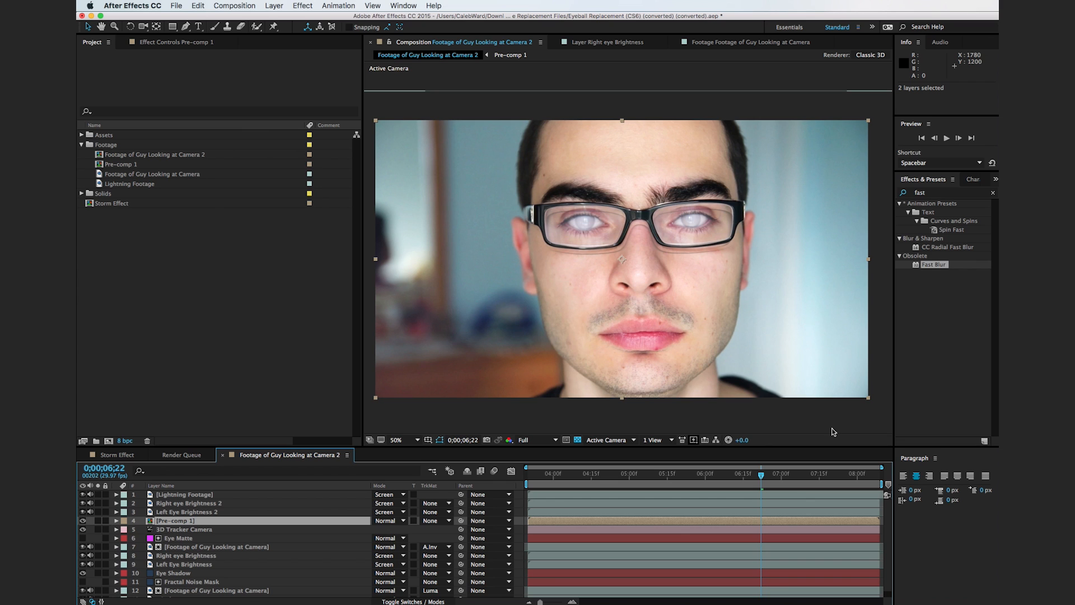
pyautogui.click(408, 601)
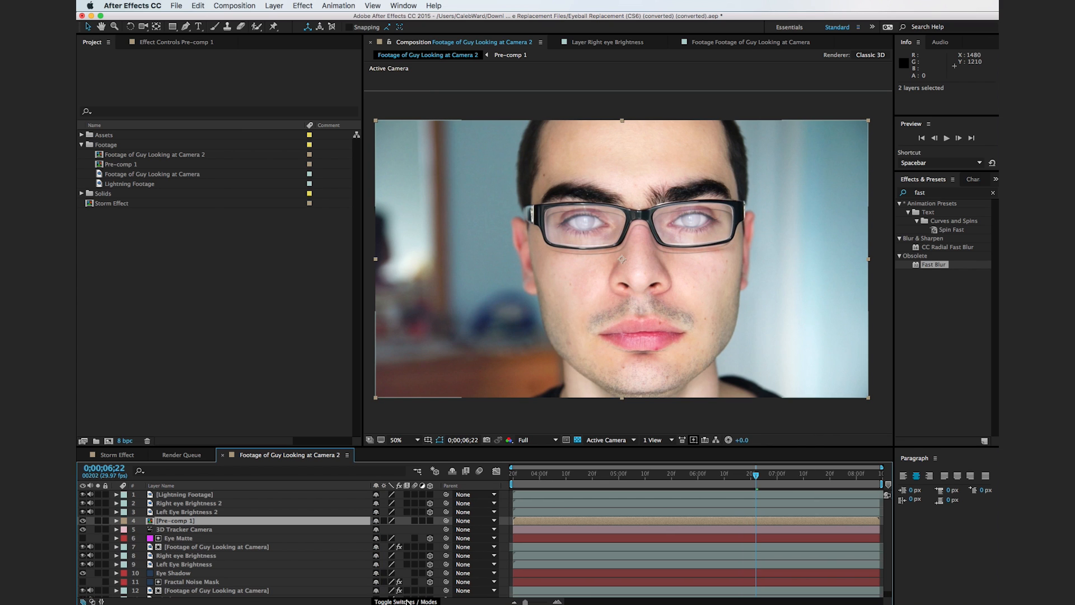
pyautogui.click(386, 522)
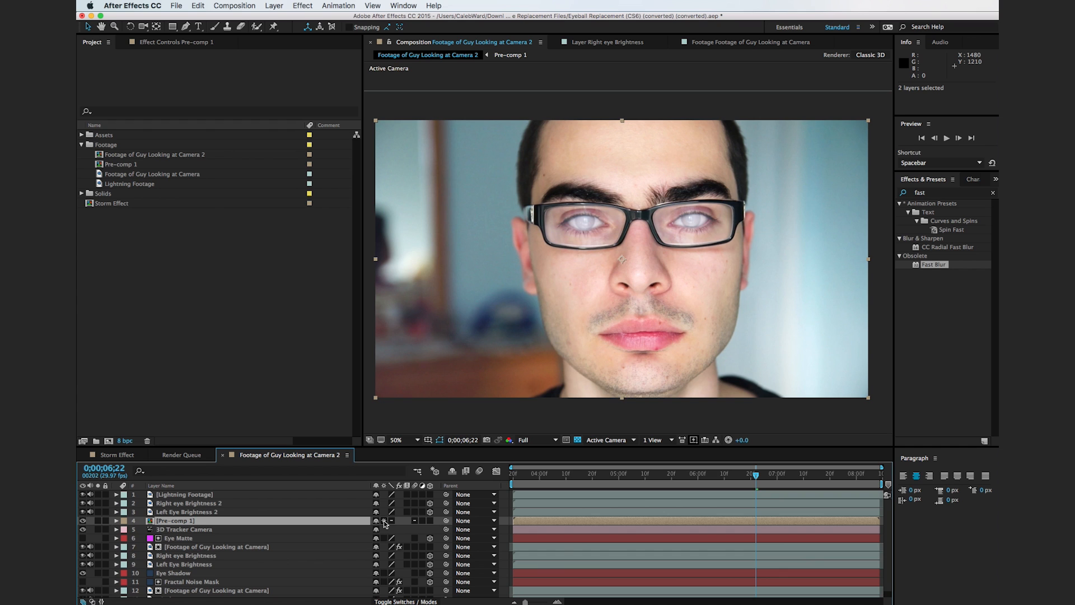
# Step: Duplicate the Lightning Footage layer and place the copy directly above Pre-comp 1
pyautogui.click(201, 495)
pyautogui.press('super+d')
pyautogui.moveTo(197, 496); pyautogui.dragTo(196, 530)
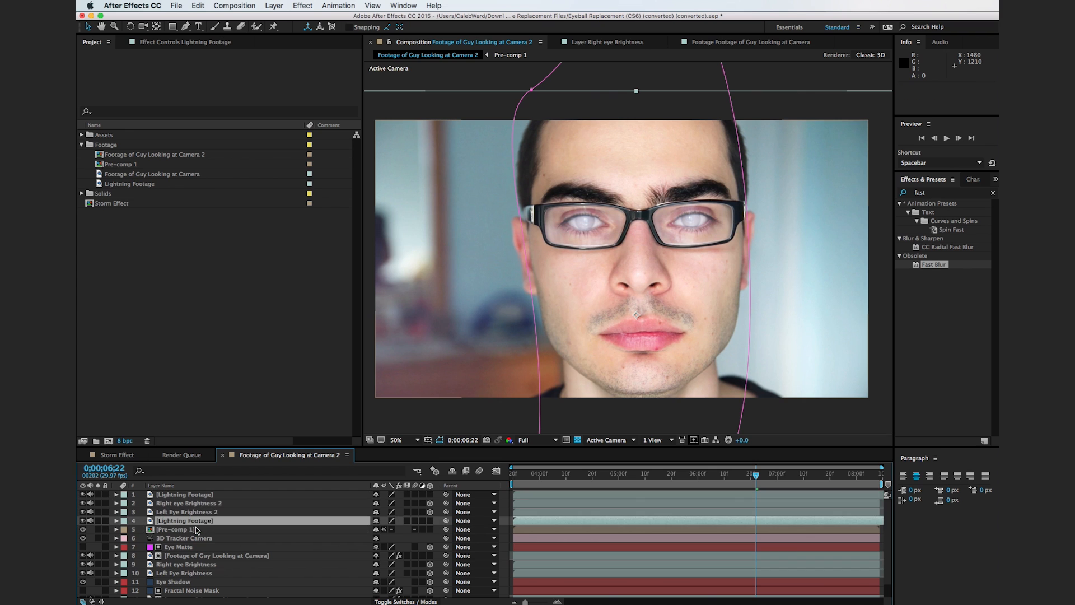
# Step: Rename the pre-comp layer Eye Glasses Shadow and the lightning copy directly above it Shadow Matte
pyautogui.click(189, 530)
pyautogui.press('Return')
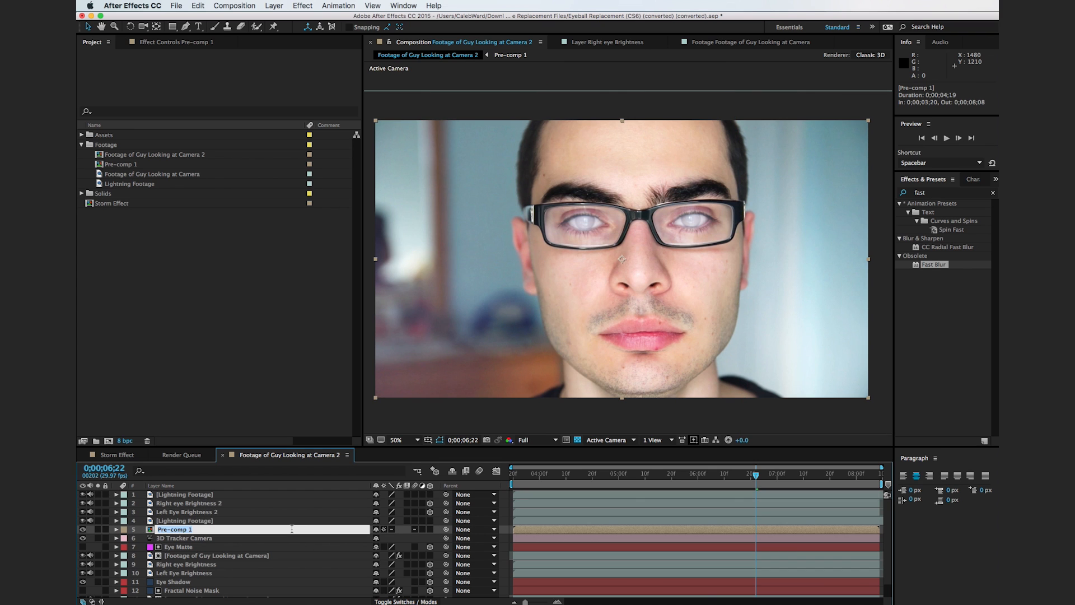
pyautogui.write('Eye Glasses Shadow')
pyautogui.click(244, 521)
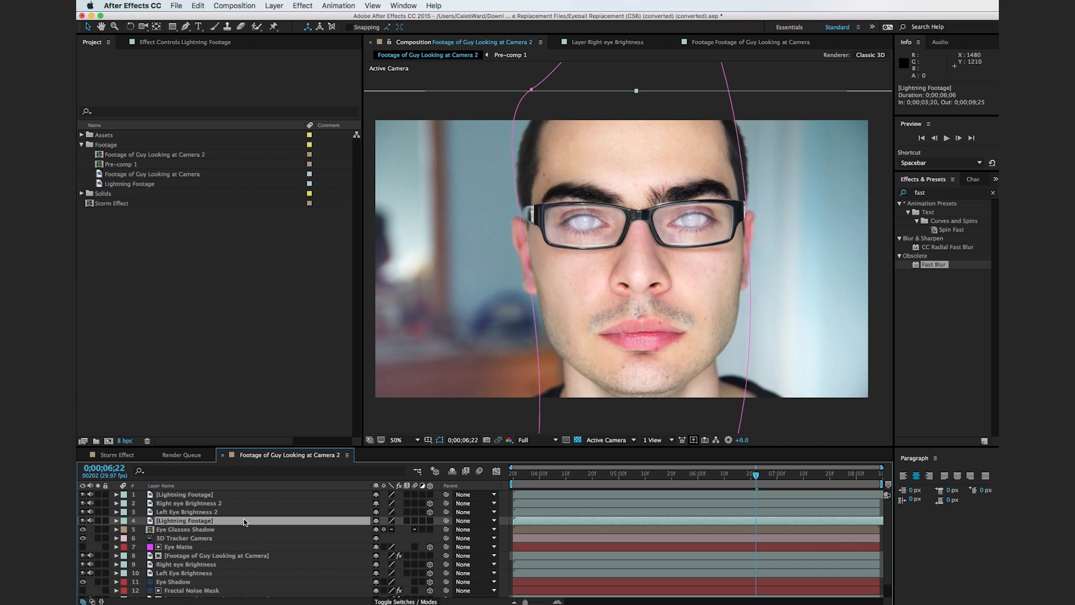
pyautogui.press('Return')
pyautogui.write('Shadow Matte')
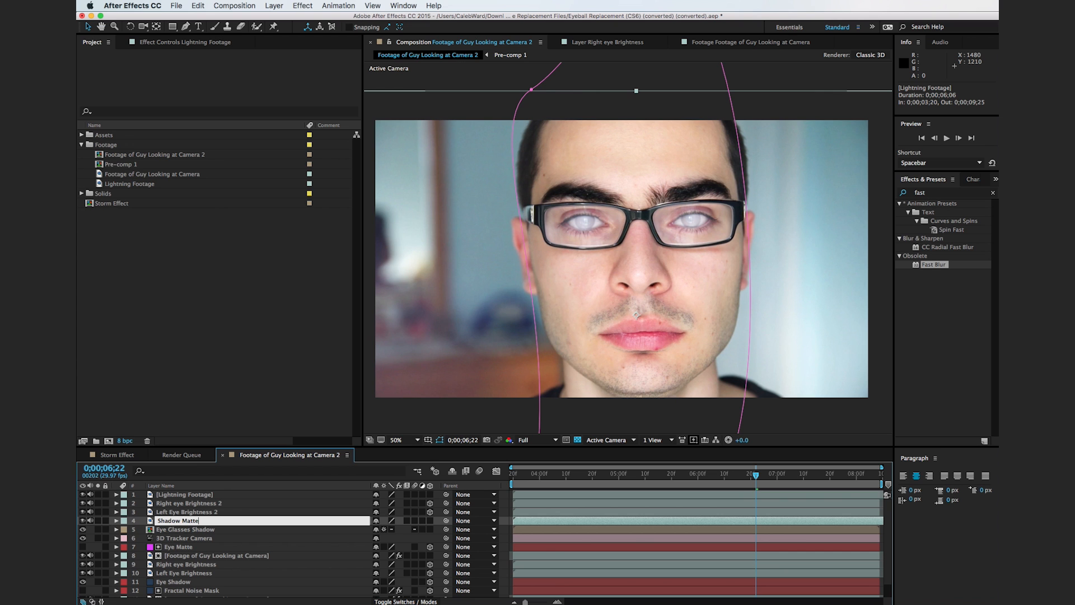
pyautogui.click(244, 539)
# Step: Solo the Shadow Matte layer and delete its Mask 1
pyautogui.click(197, 522)
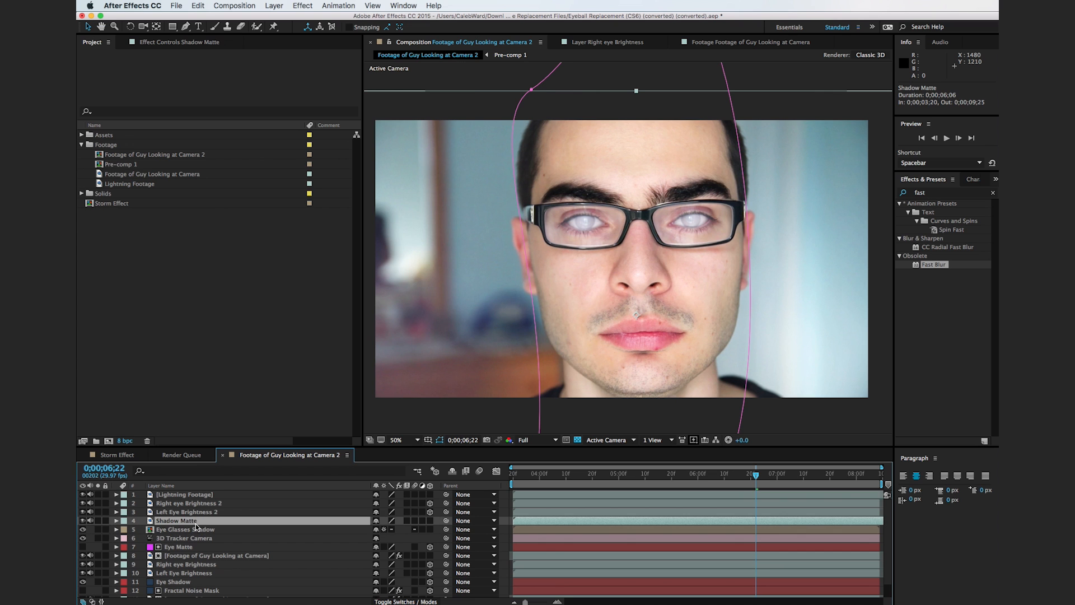
pyautogui.click(98, 521)
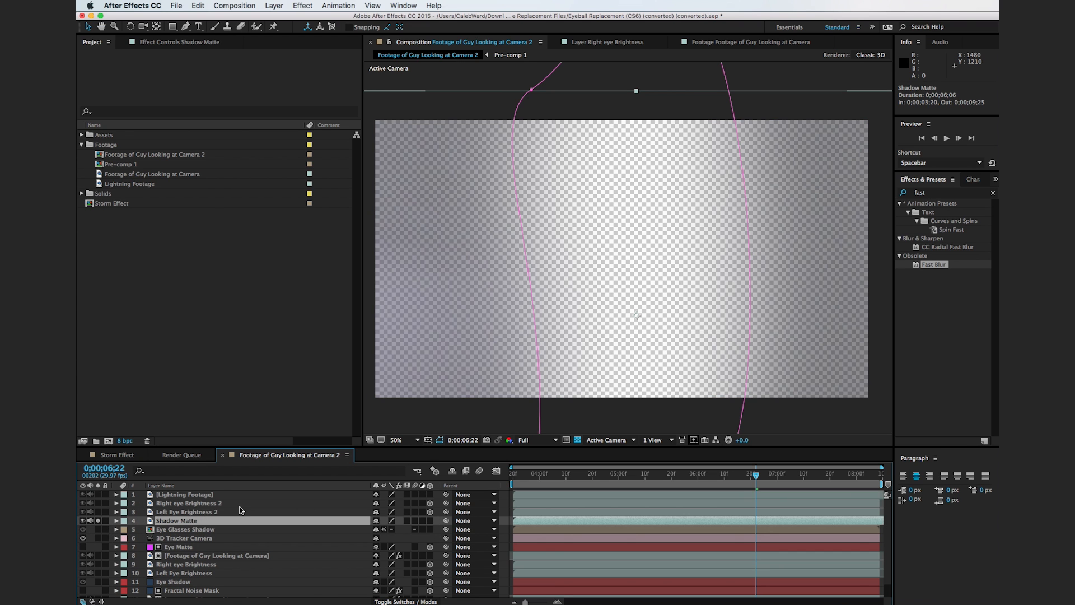
pyautogui.press('m')
pyautogui.click(187, 534)
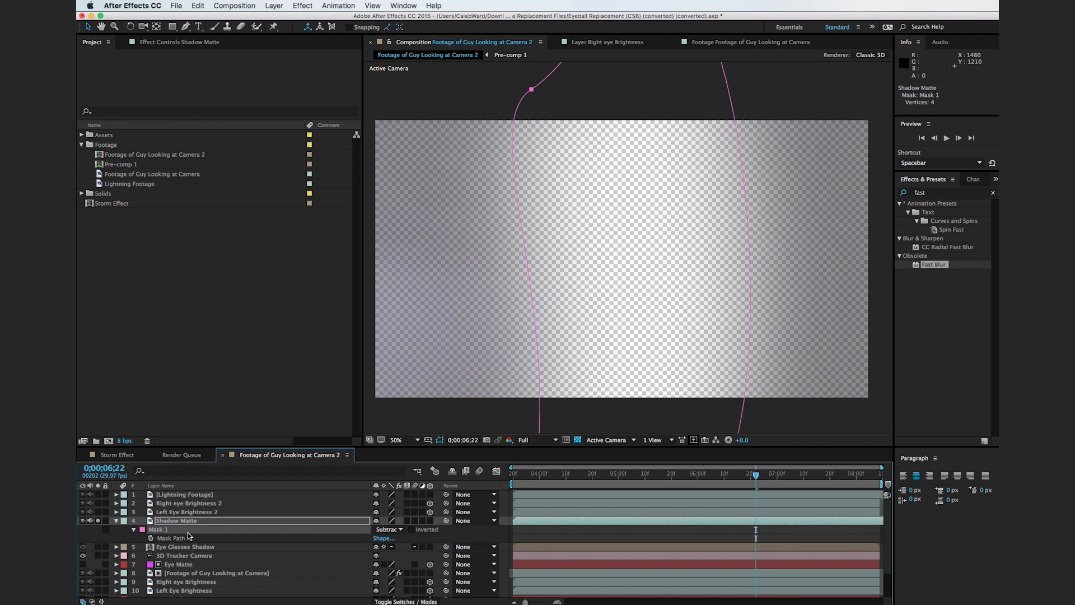
pyautogui.press('Delete')
# Step: Remove the Shadow Matte layer's opacity keyframes and set its opacity to 100%
pyautogui.press('t')
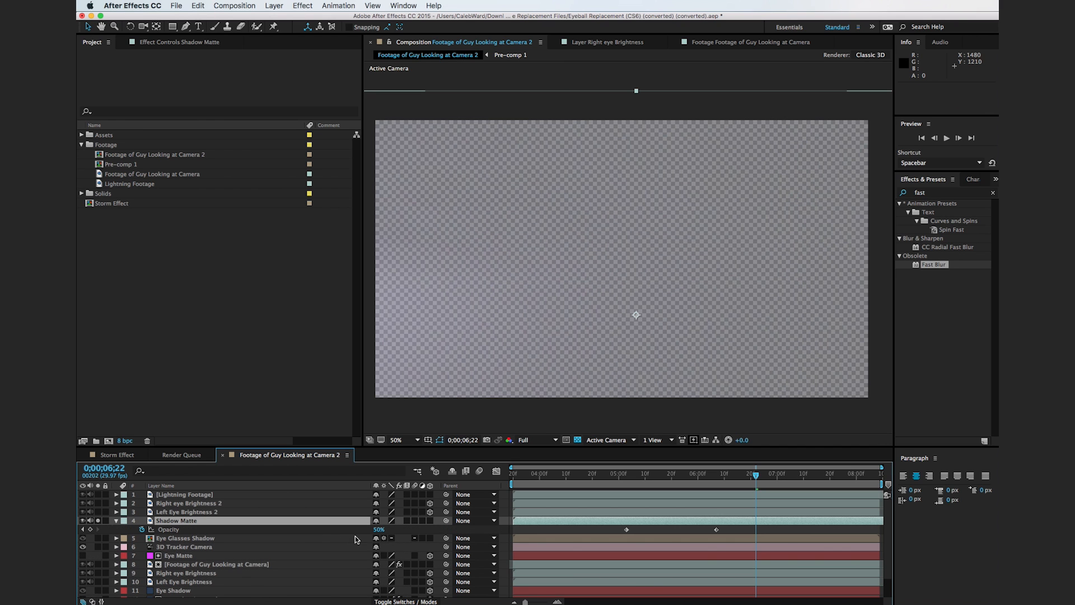
pyautogui.click(142, 529)
pyautogui.moveTo(379, 530); pyautogui.dragTo(480, 521)
# Step: At 0;00;07;01, reposition the Shadow Matte footage to about 1684, 546 so the lightning strike lies inside the frame
pyautogui.scroll(-2, 628, 347)
pyautogui.moveTo(731, 485); pyautogui.dragTo(780, 493)
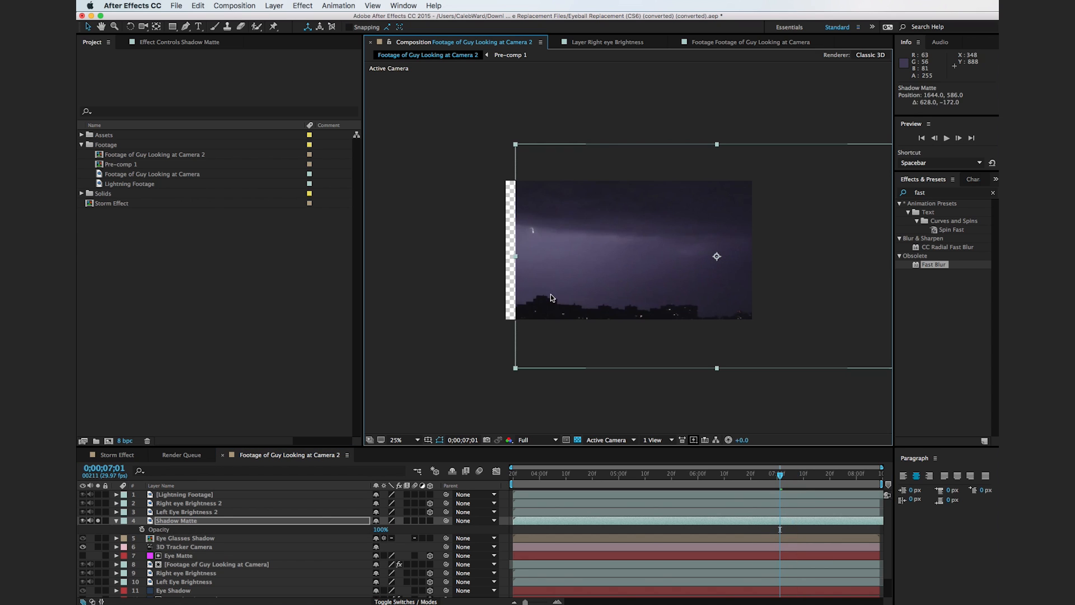
pyautogui.moveTo(547, 295); pyautogui.dragTo(551, 290)
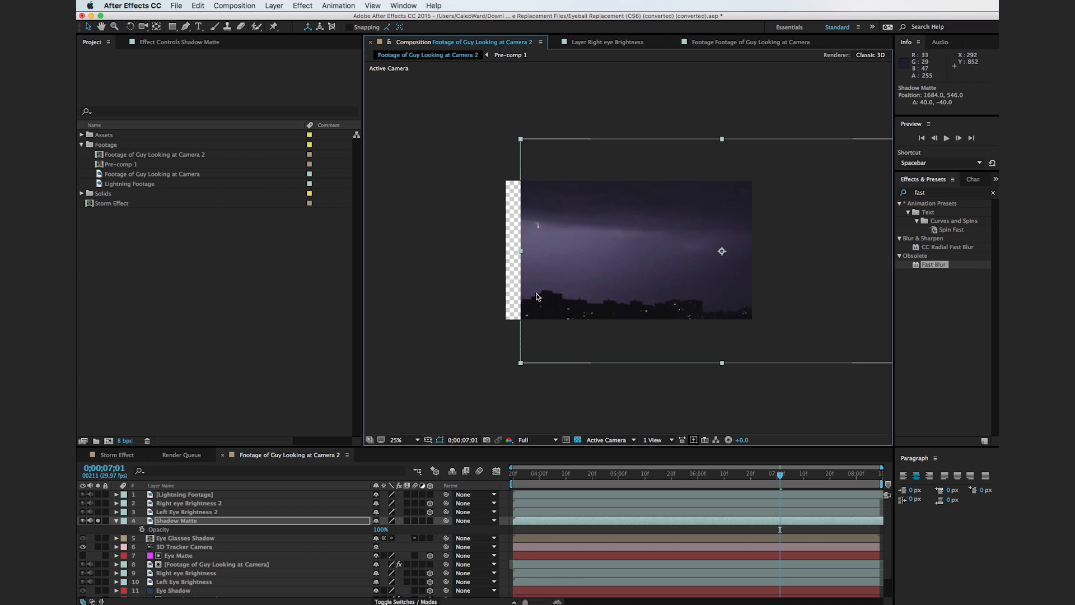
pyautogui.press('.')
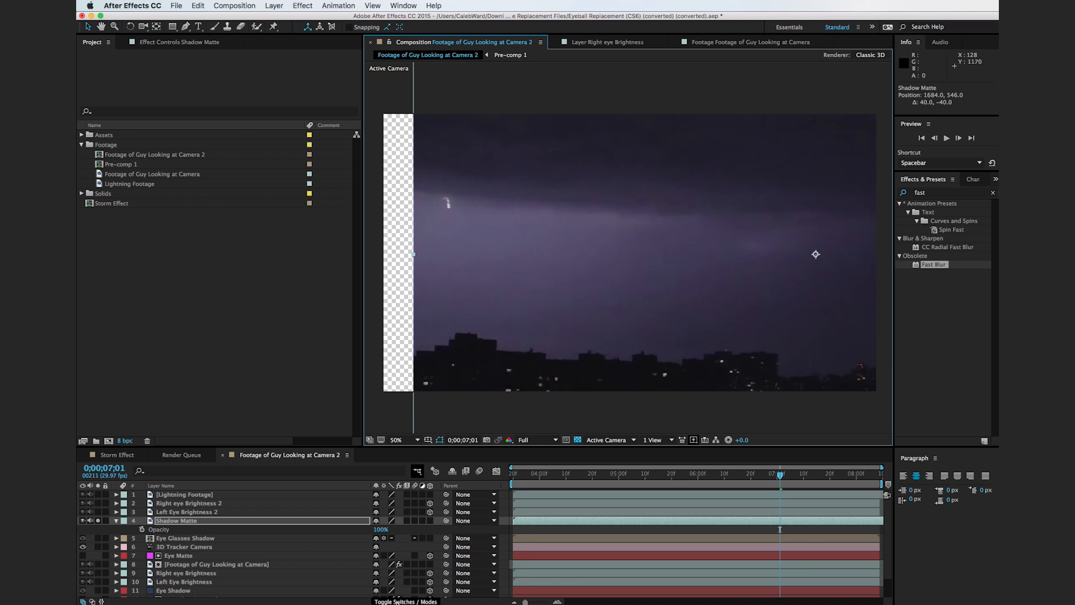
# Step: Turn off the Shadow Matte solo and make it the luma track matte of Eye Glasses Shadow
pyautogui.click(395, 601)
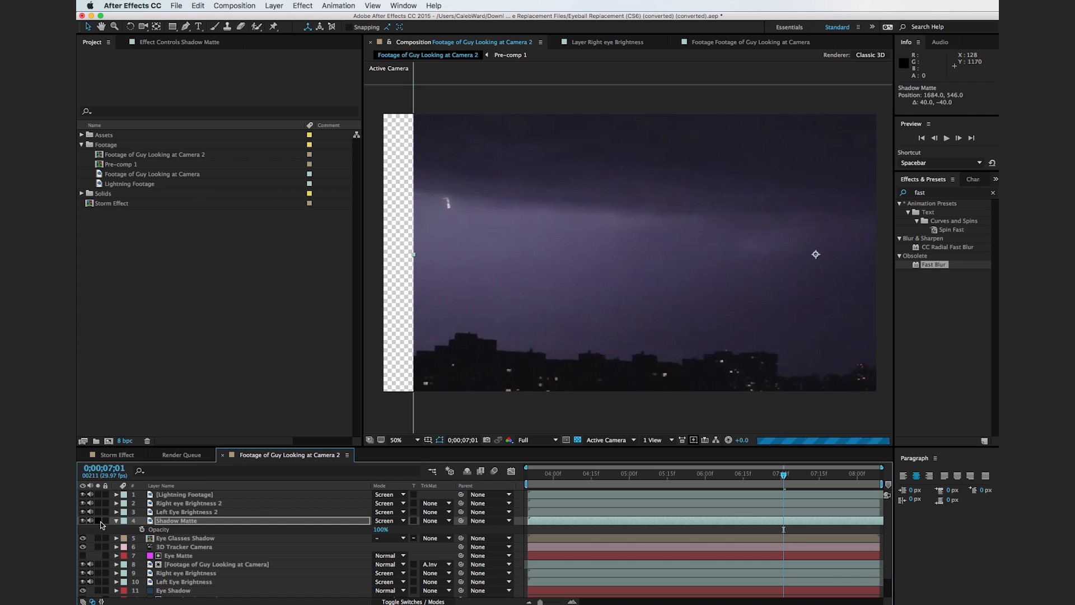
pyautogui.click(272, 539)
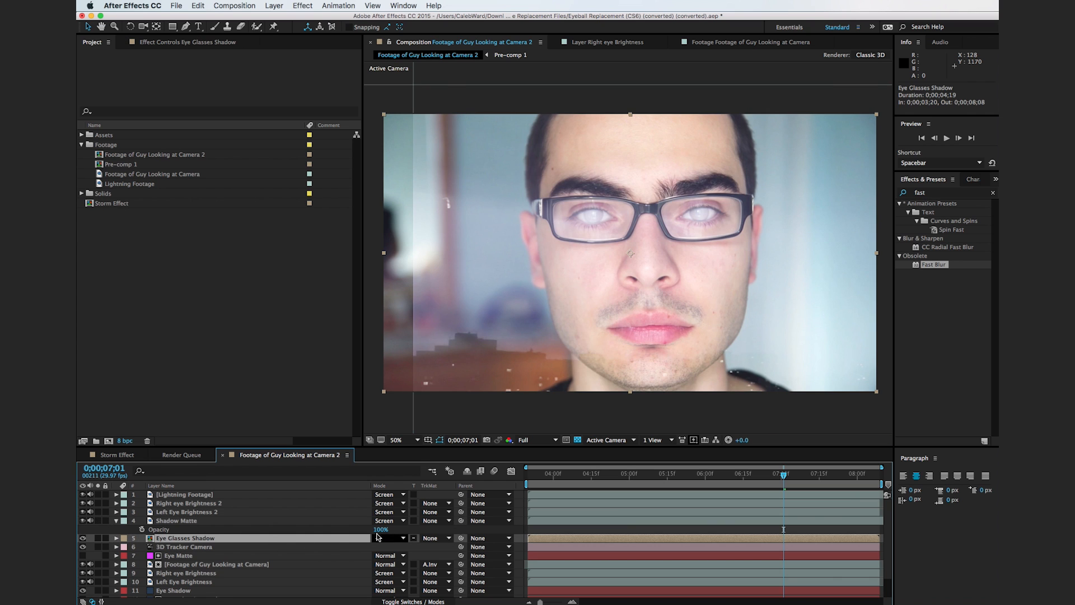
pyautogui.click(448, 538)
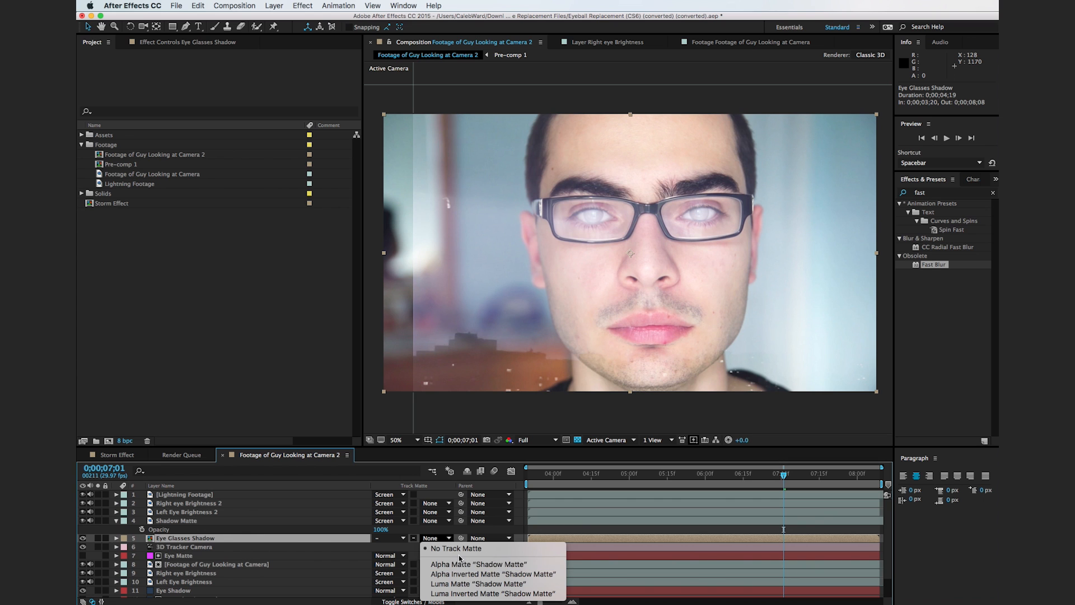
pyautogui.click(478, 584)
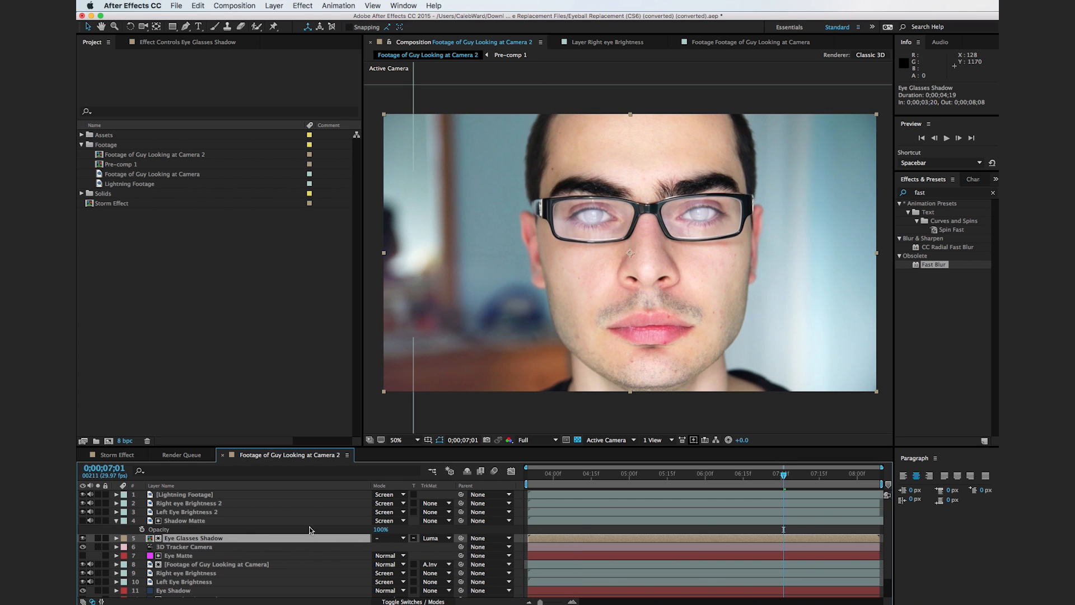
# Step: Examine the glasses close up at 0;00;06;29 with the Eye Glasses Shadow layer hidden and shown
pyautogui.click(270, 523)
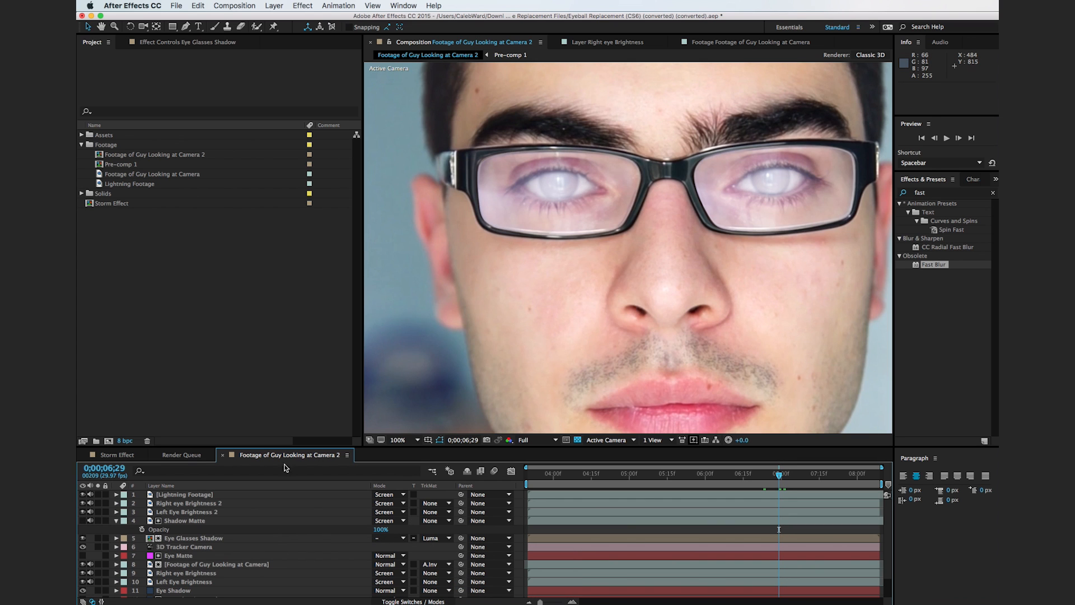
pyautogui.press('space')
pyautogui.moveTo(574, 205); pyautogui.dragTo(532, 222)
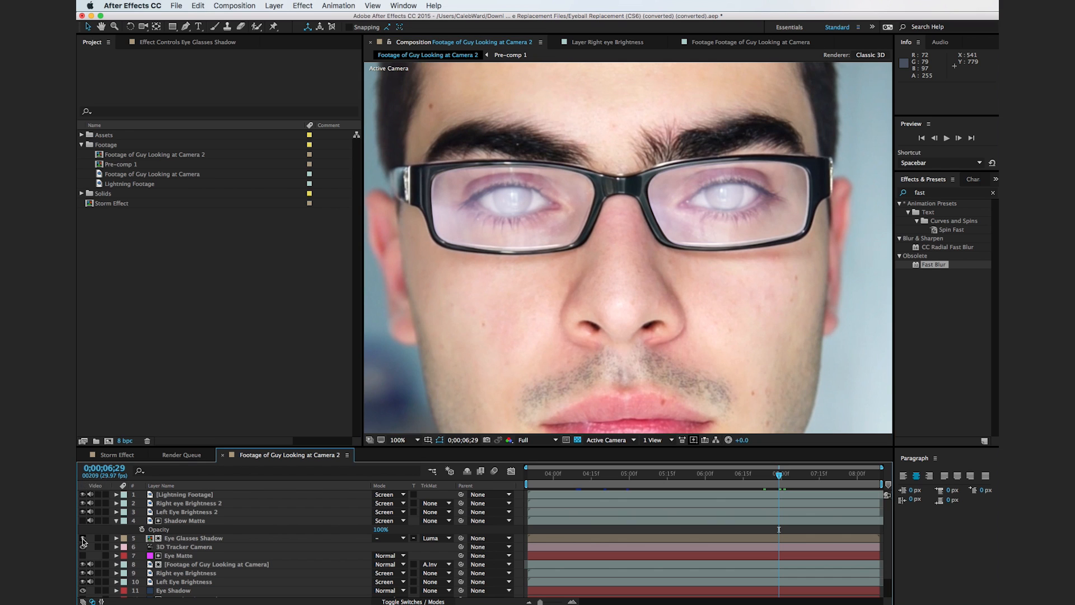
pyautogui.moveTo(82, 539); pyautogui.dragTo(82, 546)
# Step: Find the Curves effect and apply it to the Shadow Matte layer
pyautogui.doubleClick(930, 192)
pyautogui.write('cu')
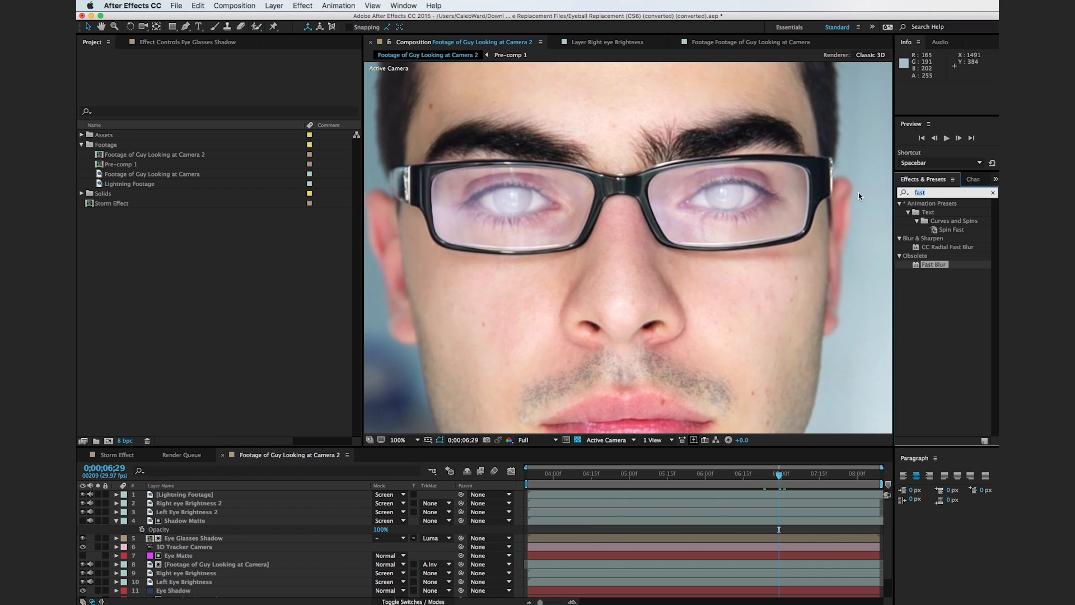
pyautogui.write('rve')
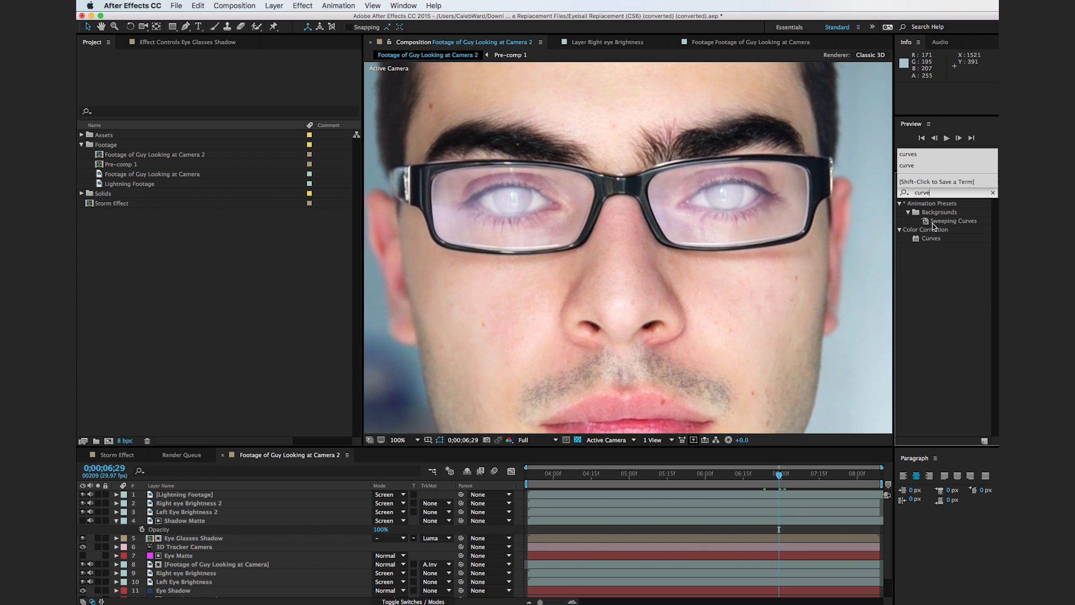
pyautogui.moveTo(932, 240); pyautogui.dragTo(177, 523)
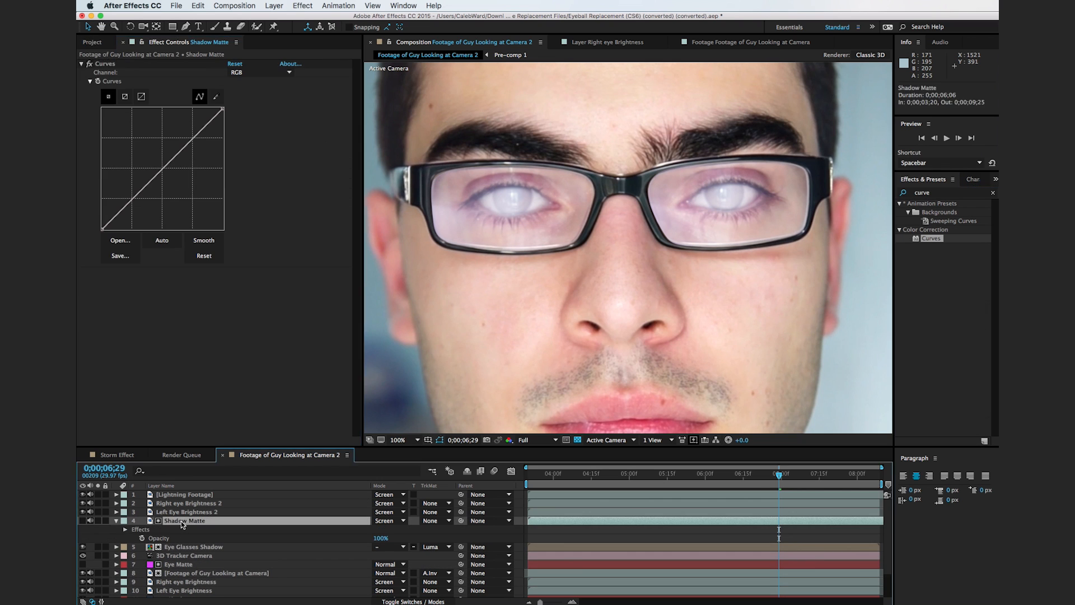
# Step: Solo Shadow Matte and shape its RGB curve for strong contrast, raising the highlights and pulling down the shadows
pyautogui.click(82, 520)
pyautogui.scroll(-2, 465, 228)
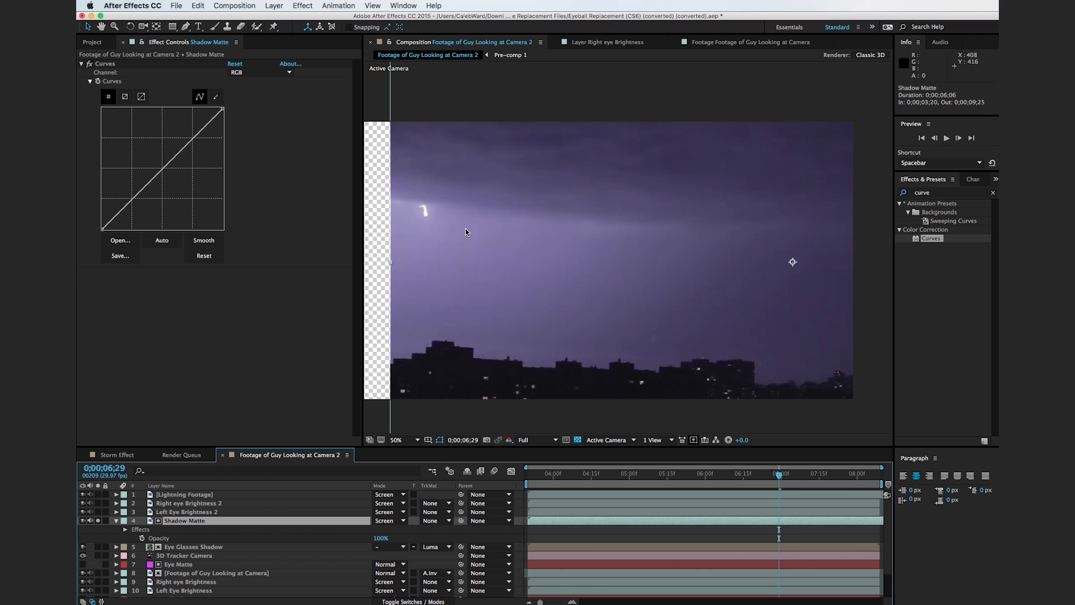
pyautogui.moveTo(188, 141); pyautogui.dragTo(137, 119)
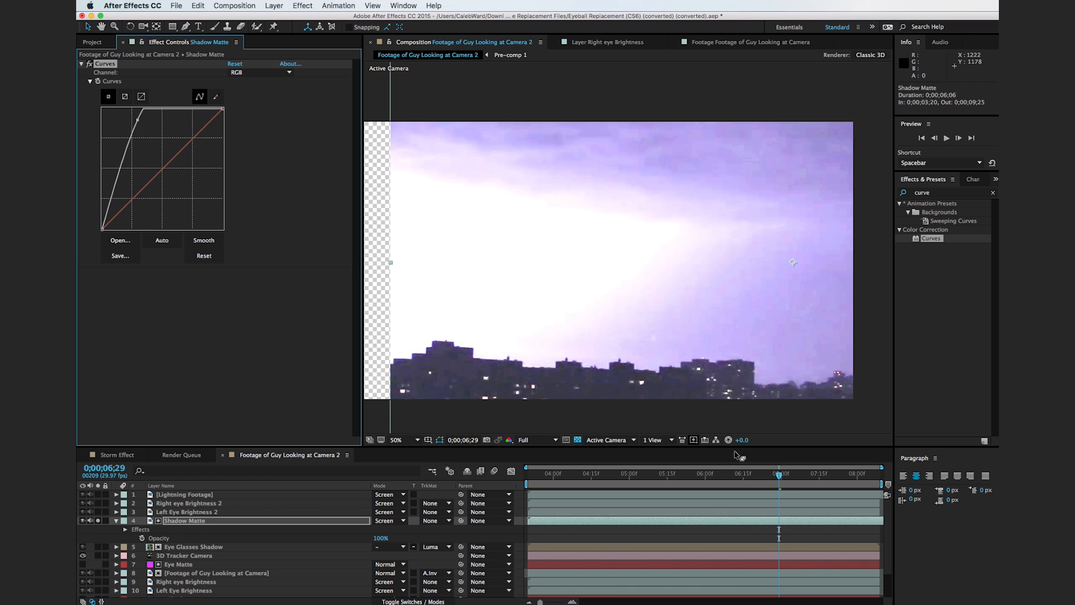
pyautogui.moveTo(782, 475); pyautogui.dragTo(794, 475)
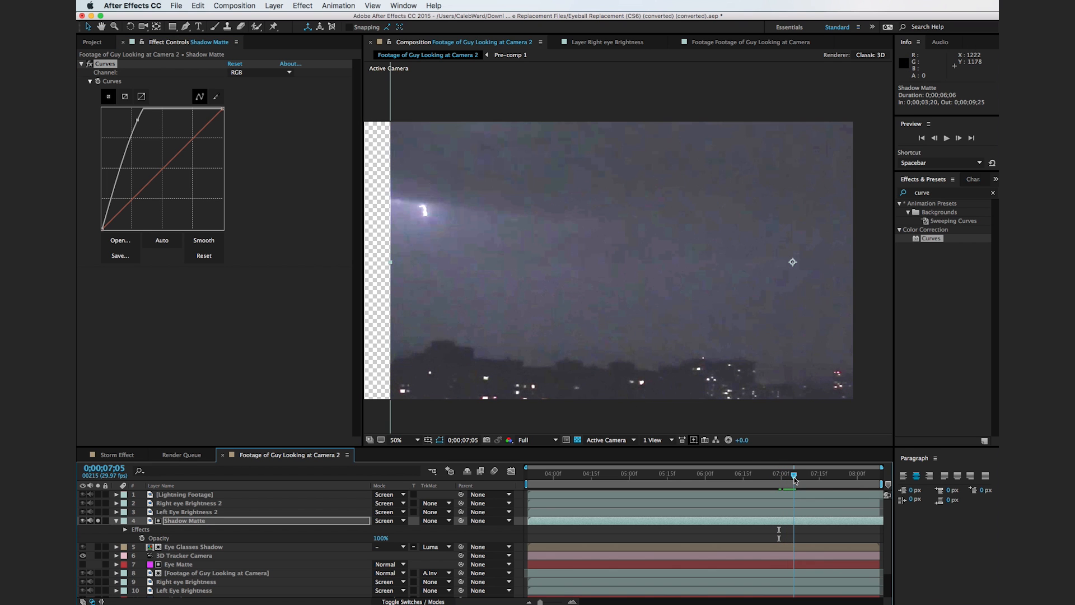
pyautogui.moveTo(115, 191); pyautogui.dragTo(115, 217)
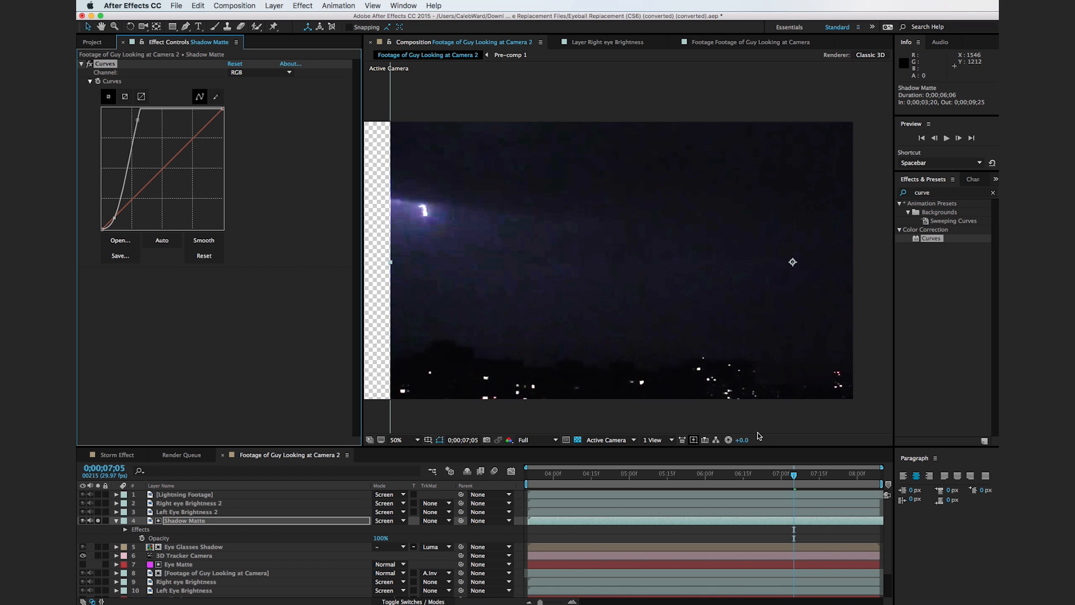
# Step: Check the contrasted matte around 0;00;06;24, turn off its solo and inspect the glasses in the full composite
pyautogui.moveTo(765, 474)
pyautogui.mouseDown()
pyautogui.moveTo(788, 476)
pyautogui.moveTo(767, 480)
pyautogui.mouseUp()
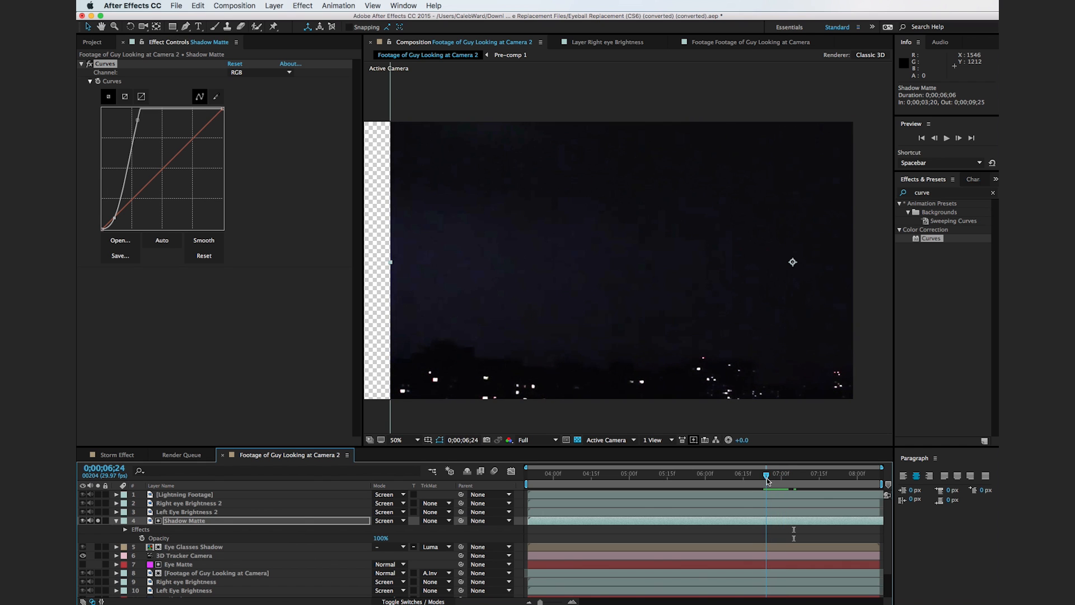
pyautogui.click(89, 520)
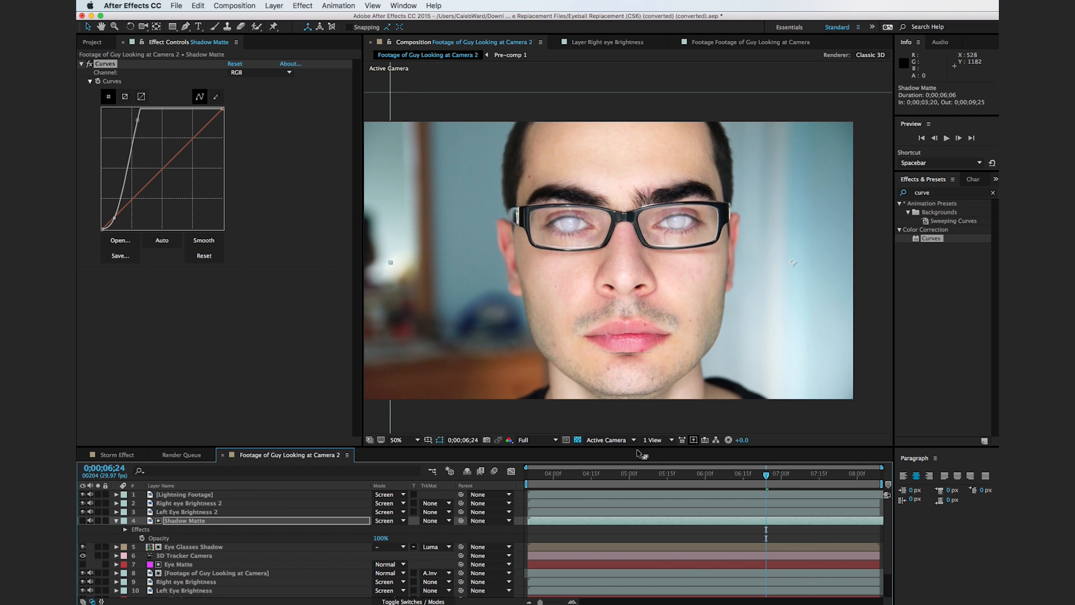
pyautogui.press('/')
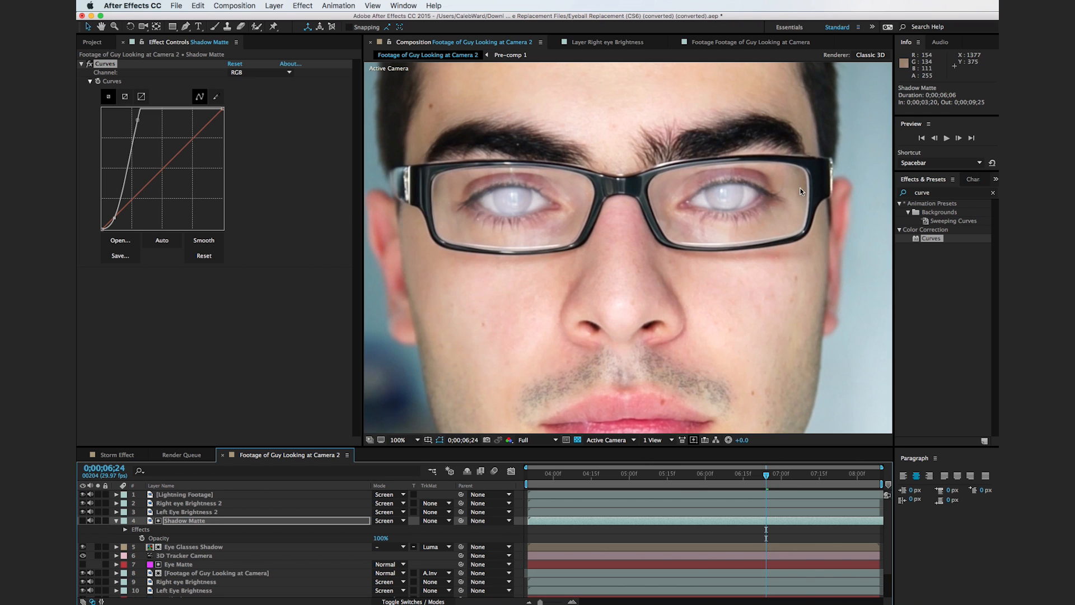
# Step: Scrub through the lightning flashes up to 0;00;07;01 and back to 0;00;06;17 to check the glasses shadow
pyautogui.moveTo(749, 480); pyautogui.dragTo(784, 481)
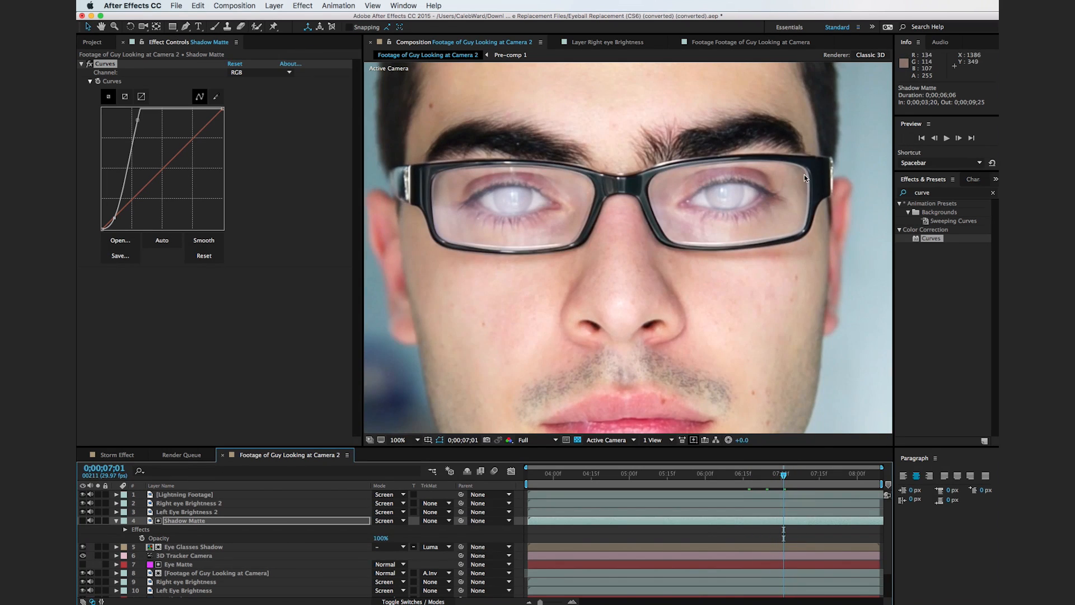
pyautogui.click(704, 478)
pyautogui.moveTo(704, 479); pyautogui.dragTo(737, 479)
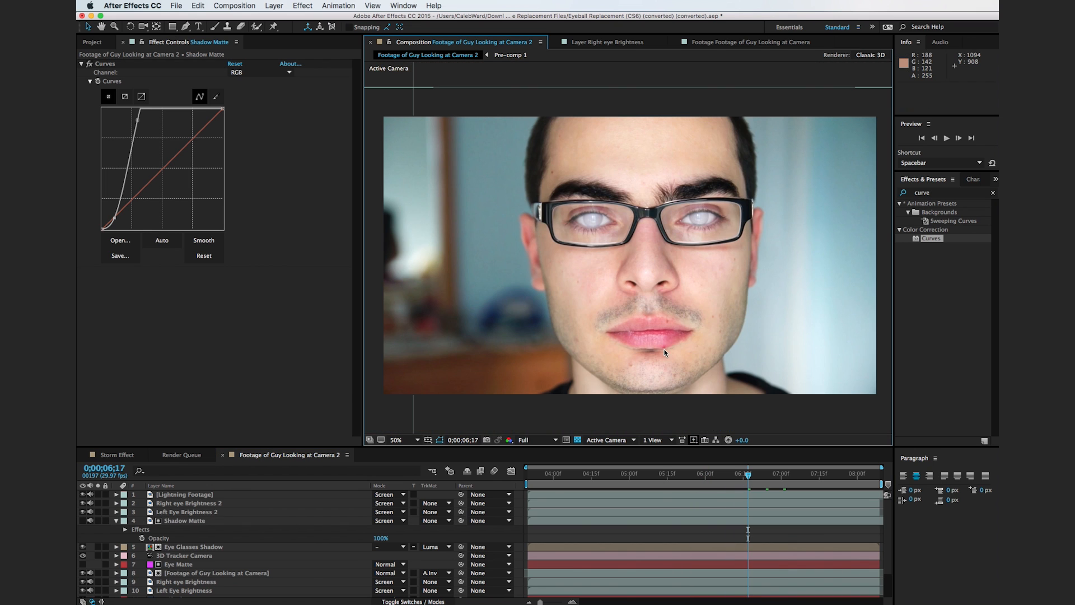
# Step: Collapse the Shadow Matte layer's properties and add a new adjustment layer above all other layers
pyautogui.click(117, 521)
pyautogui.click(271, 5)
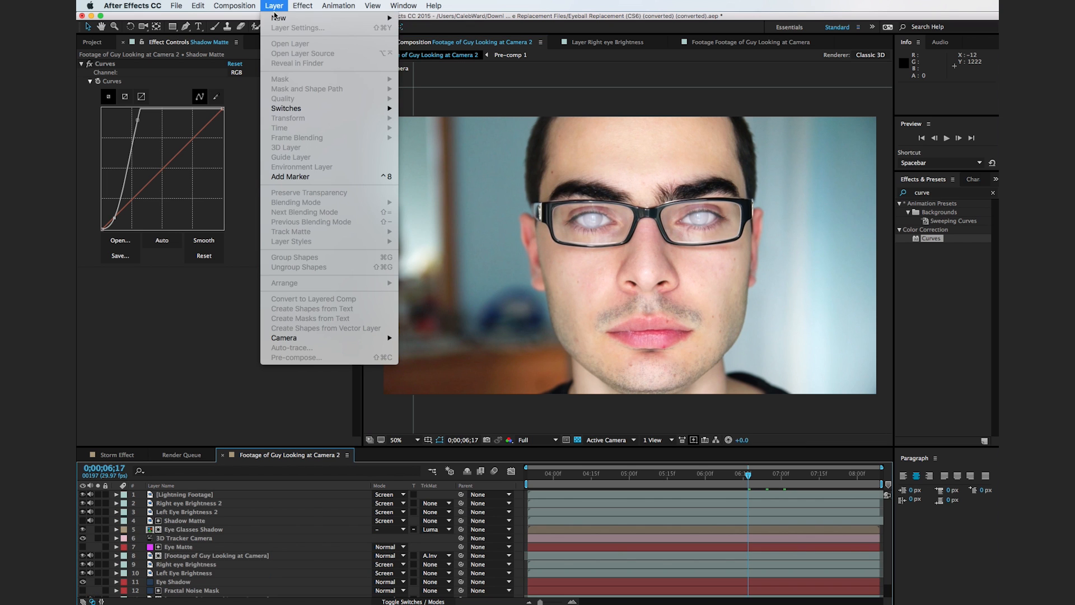
pyautogui.moveTo(278, 18)
pyautogui.click(443, 80)
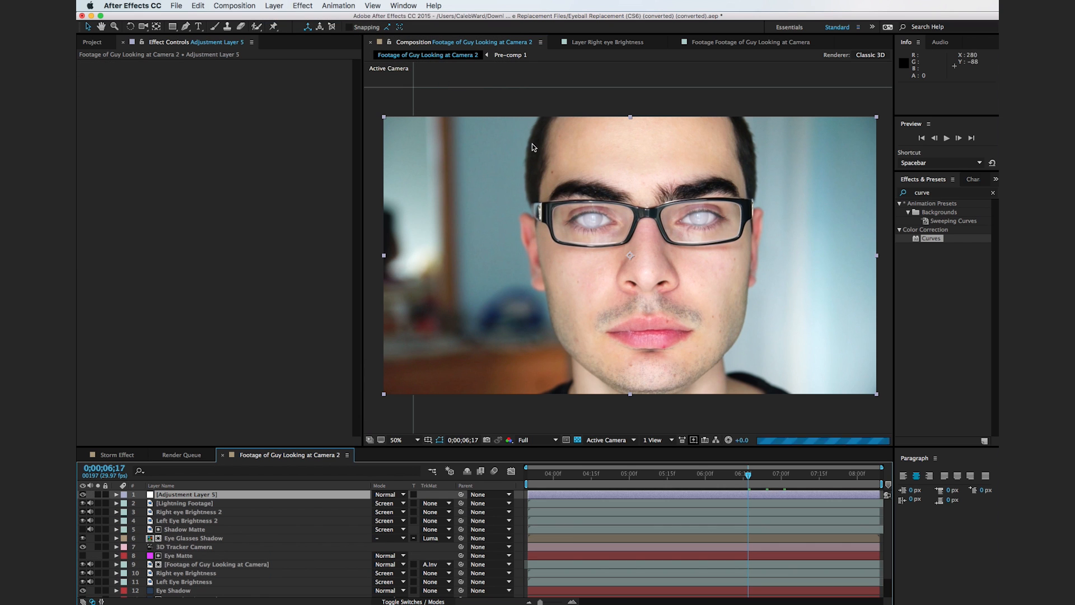
# Step: Find the Tint effect, apply it to the new adjustment layer and set Amount to Tint to 31%
pyautogui.click(940, 192)
pyautogui.write('tint')
pyautogui.doubleClick(927, 238)
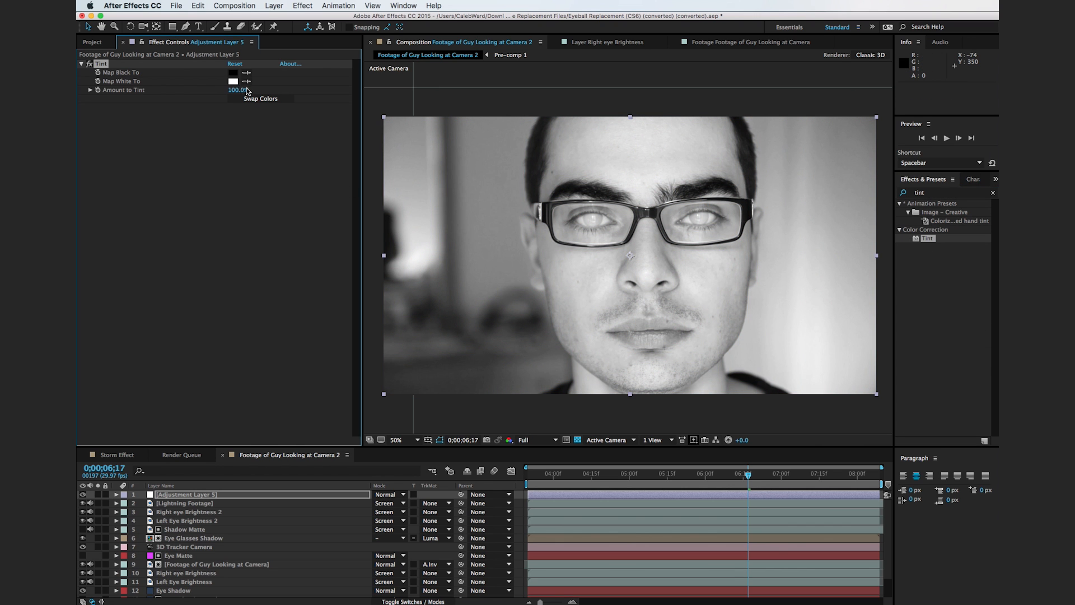
pyautogui.moveTo(241, 90); pyautogui.dragTo(204, 97)
pyautogui.moveTo(190, 99); pyautogui.dragTo(200, 96)
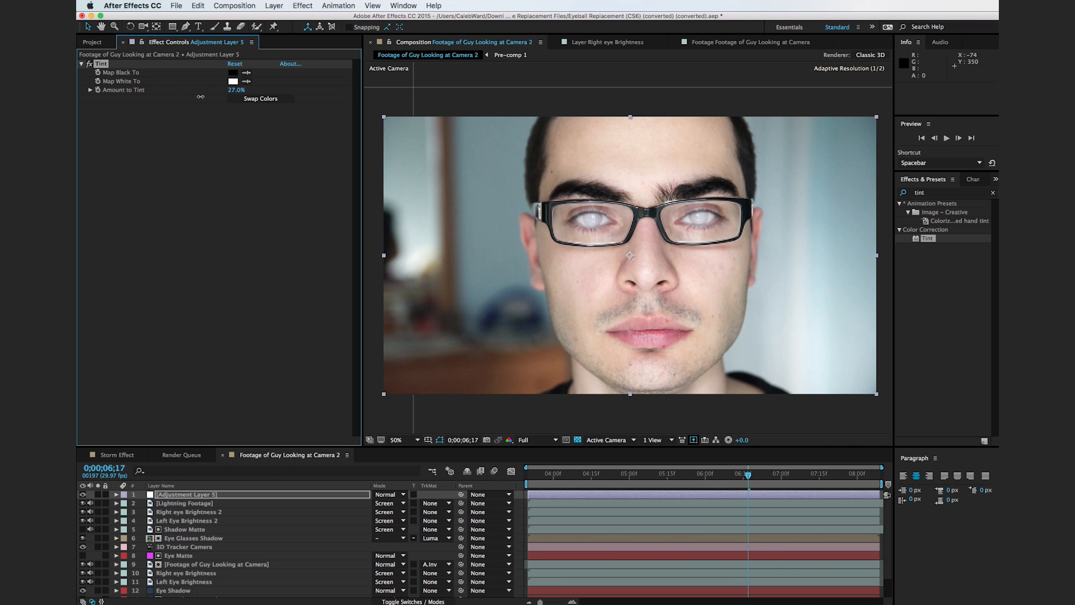
pyautogui.moveTo(200, 97); pyautogui.dragTo(201, 97)
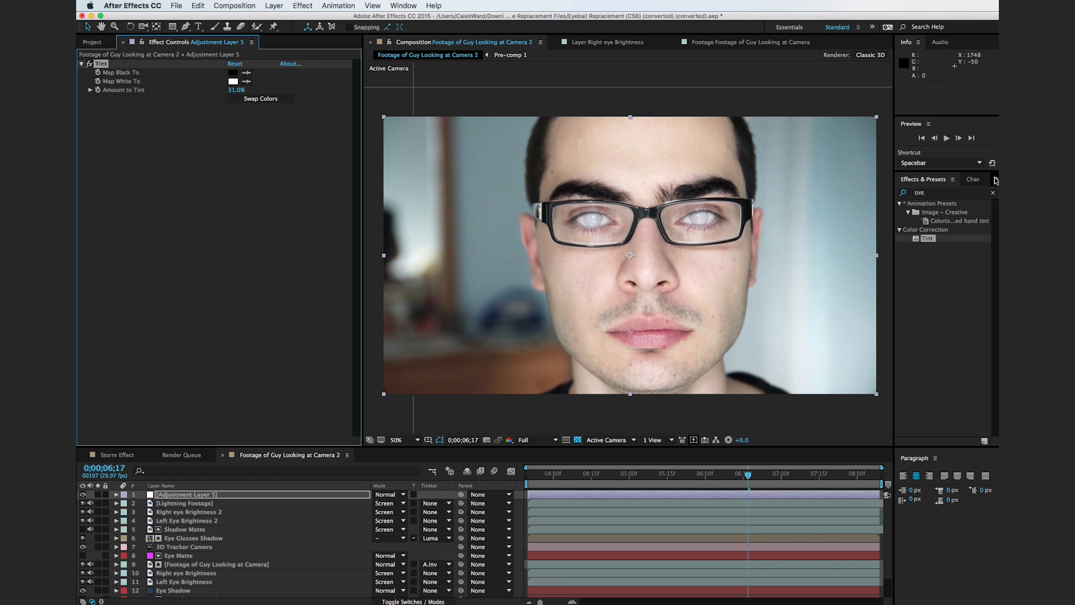
# Step: Add a Curves effect below Tint on the adjustment layer and darken the RGB shadows while keeping the highlights near the diagonal
pyautogui.moveTo(939, 193); pyautogui.dragTo(885, 196)
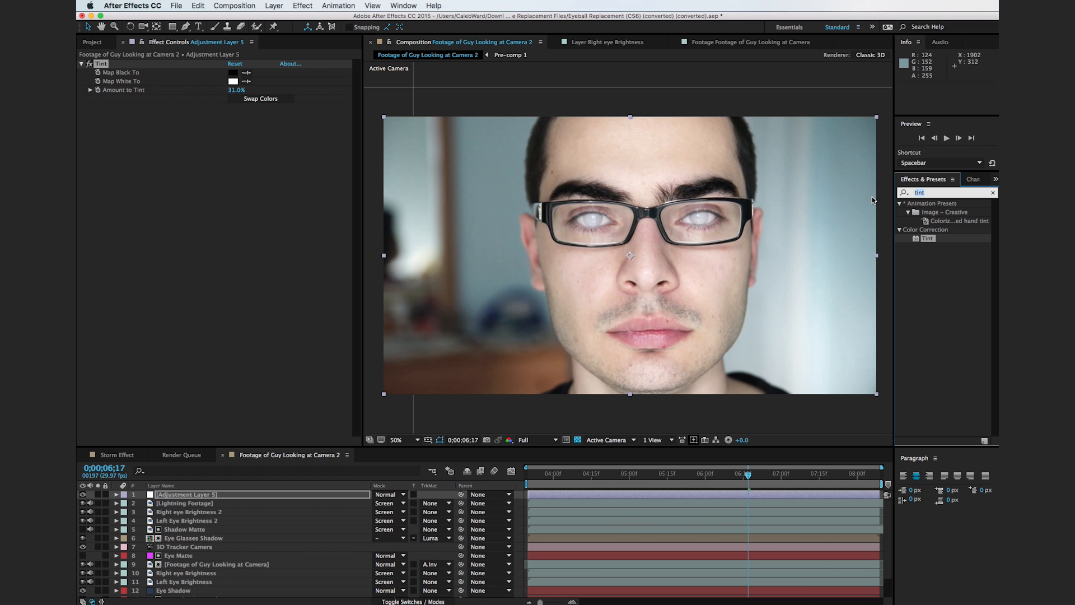
pyautogui.write('curve')
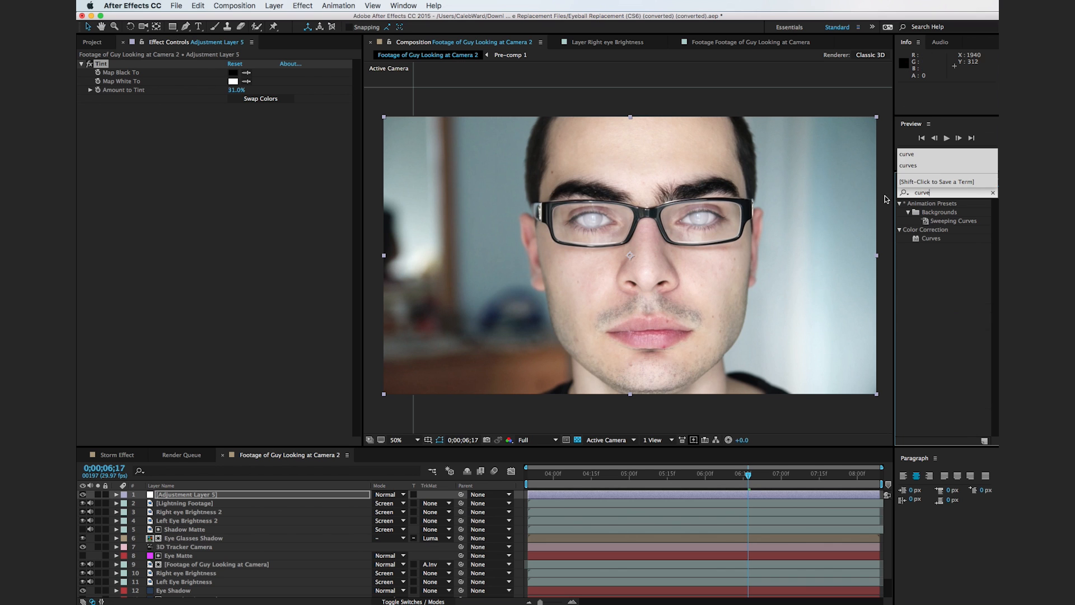
pyautogui.moveTo(924, 235); pyautogui.dragTo(117, 274)
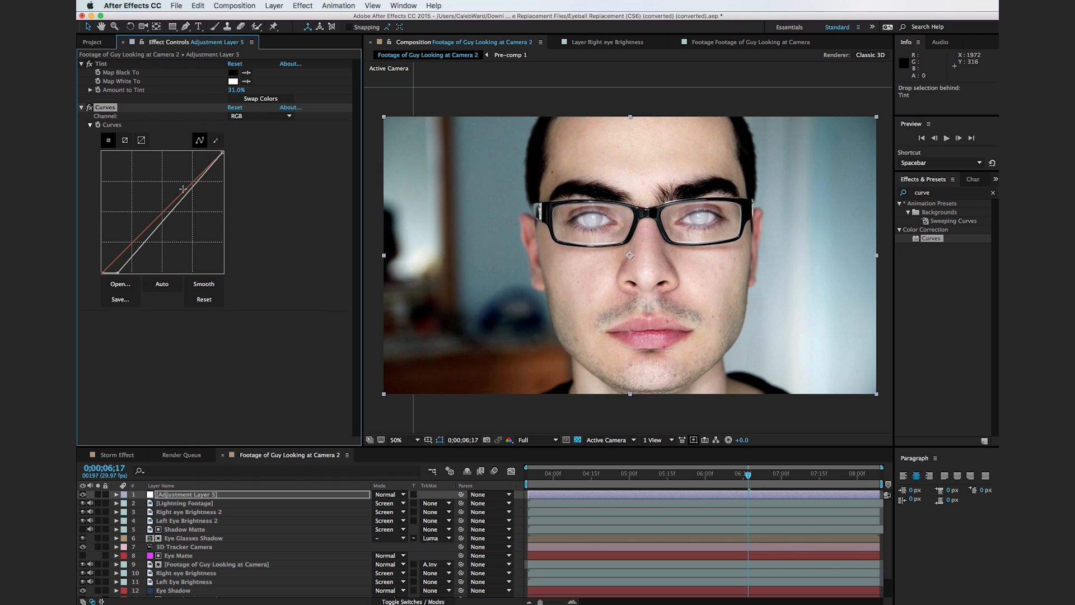
pyautogui.moveTo(194, 189); pyautogui.dragTo(190, 184)
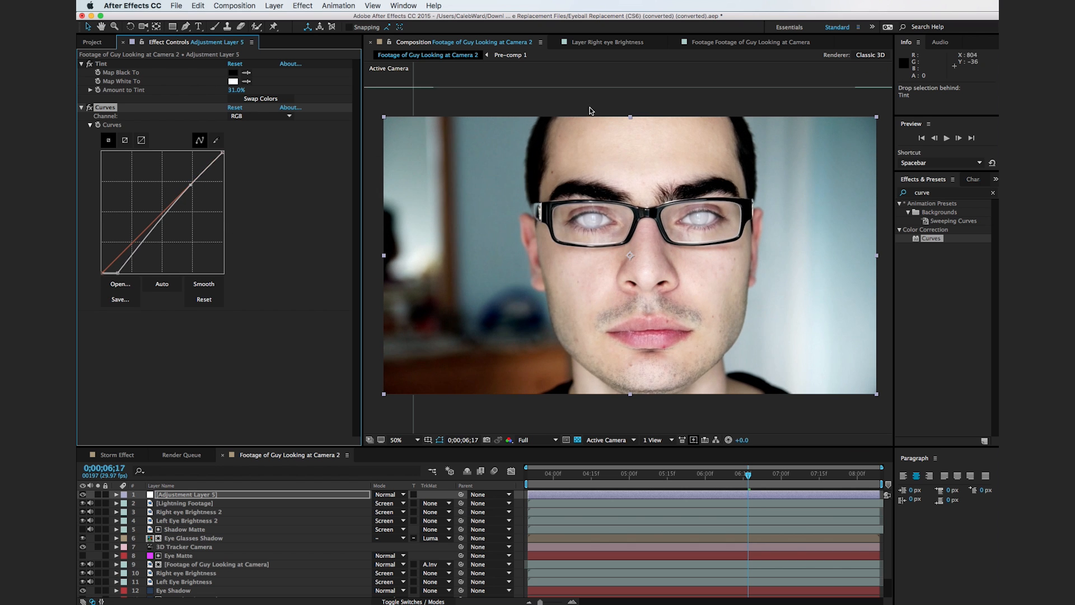
# Step: Shape the Blue channel of the adjustment layer's curve, lowering the highlights slightly and lifting the shadows
pyautogui.click(247, 117)
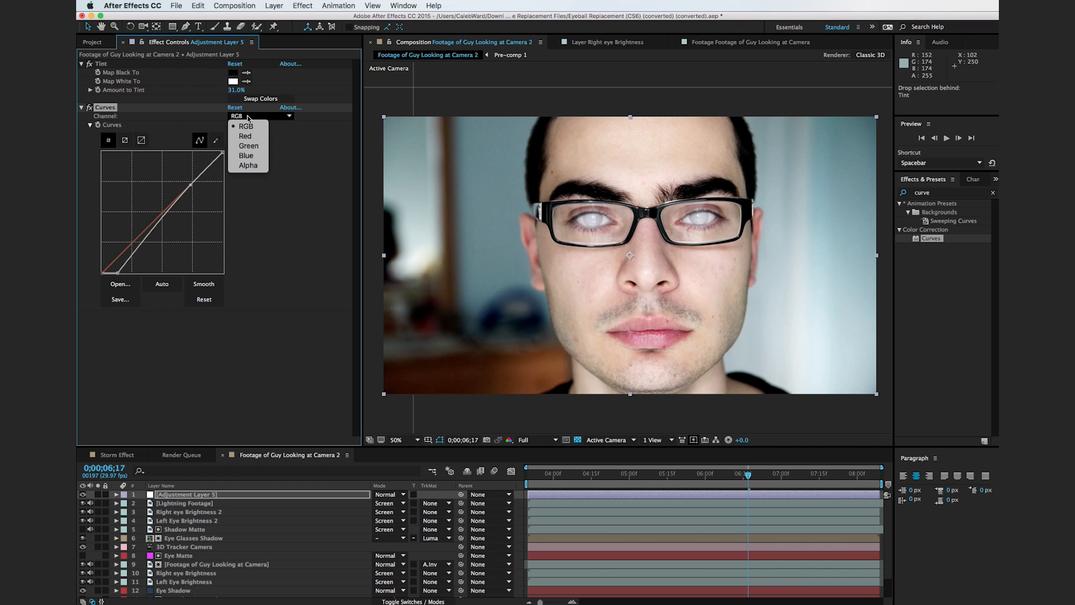
pyautogui.click(249, 156)
pyautogui.moveTo(196, 174); pyautogui.dragTo(200, 181)
pyautogui.moveTo(141, 238); pyautogui.dragTo(135, 234)
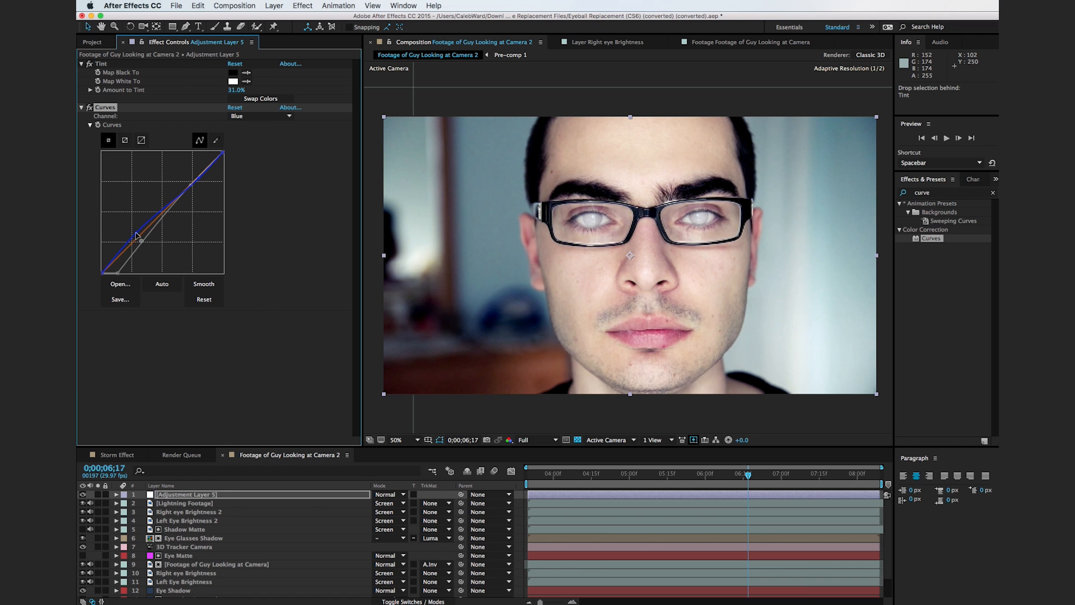
# Step: View the graded composite zoomed out, return to 50% magnification and play a preview of the shot
pyautogui.press(',')
pyautogui.press(',')
pyautogui.press(',')
pyautogui.press(',')
pyautogui.click(519, 291)
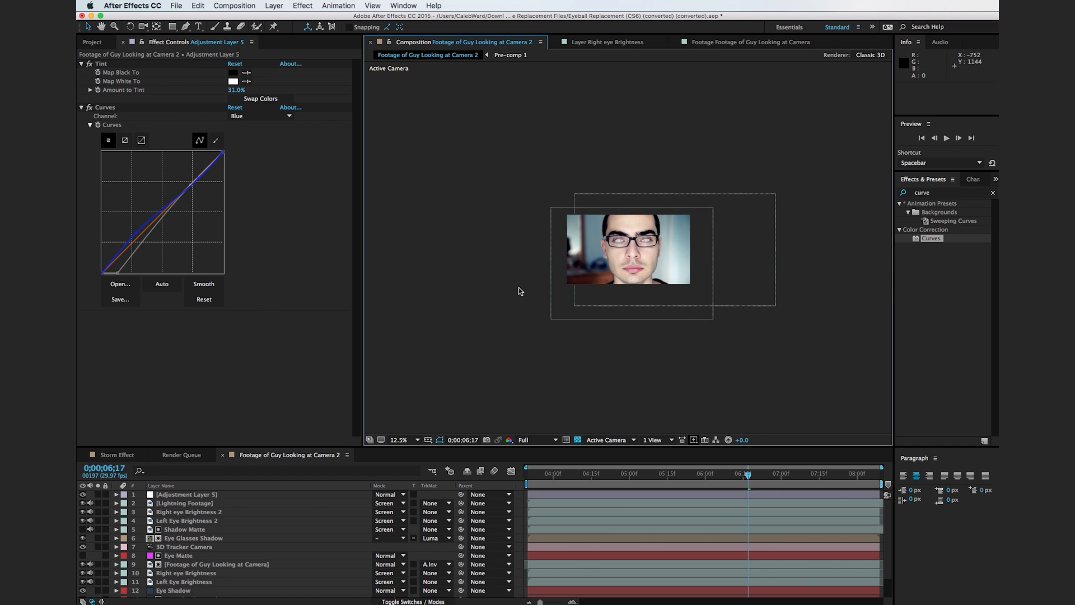
pyautogui.press('.')
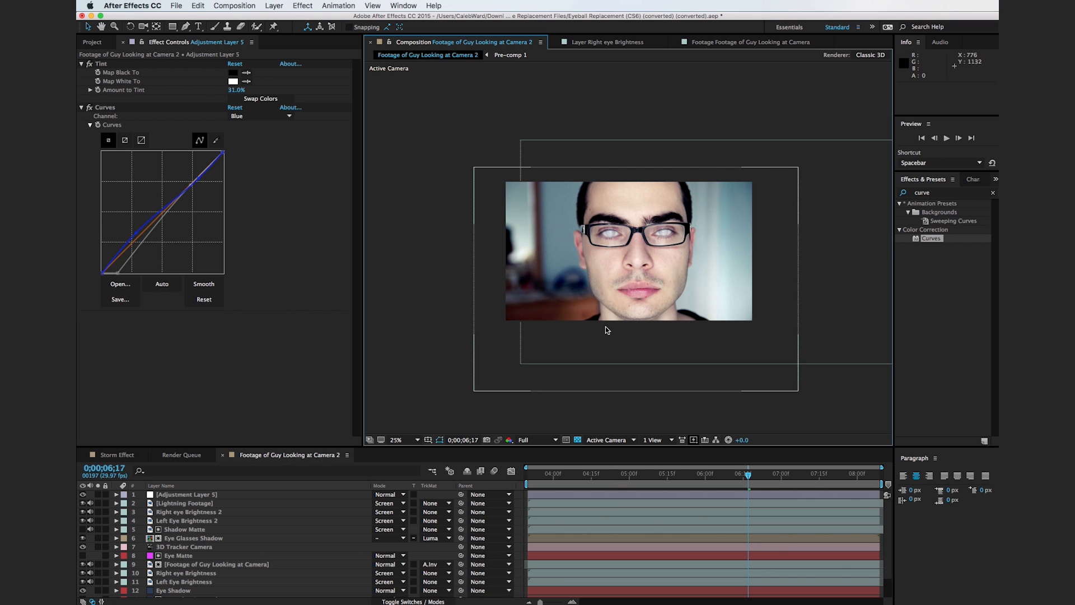
pyautogui.press('.')
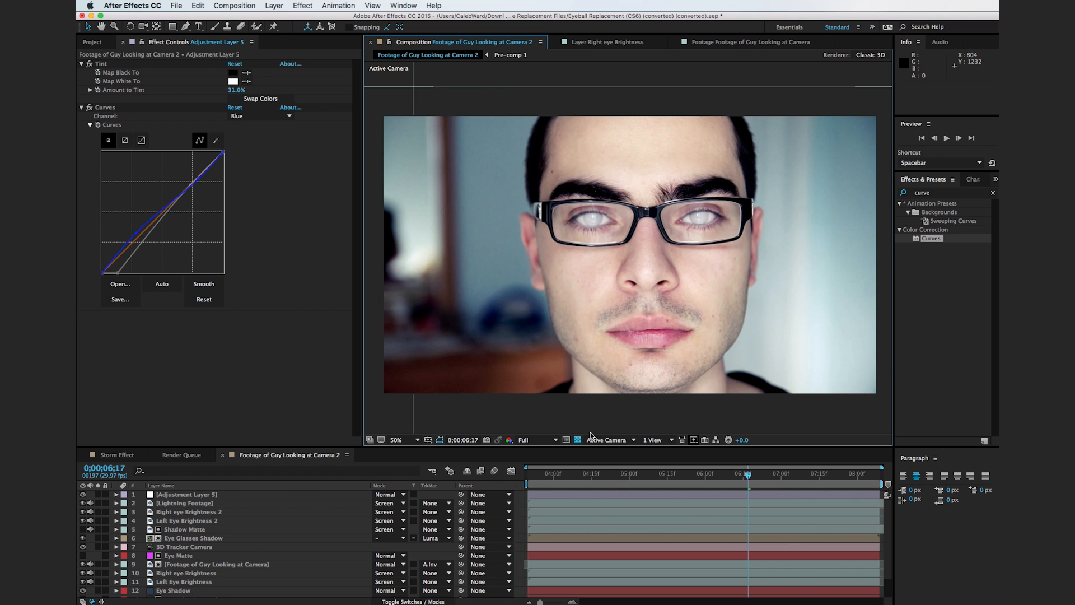
pyautogui.press('space')
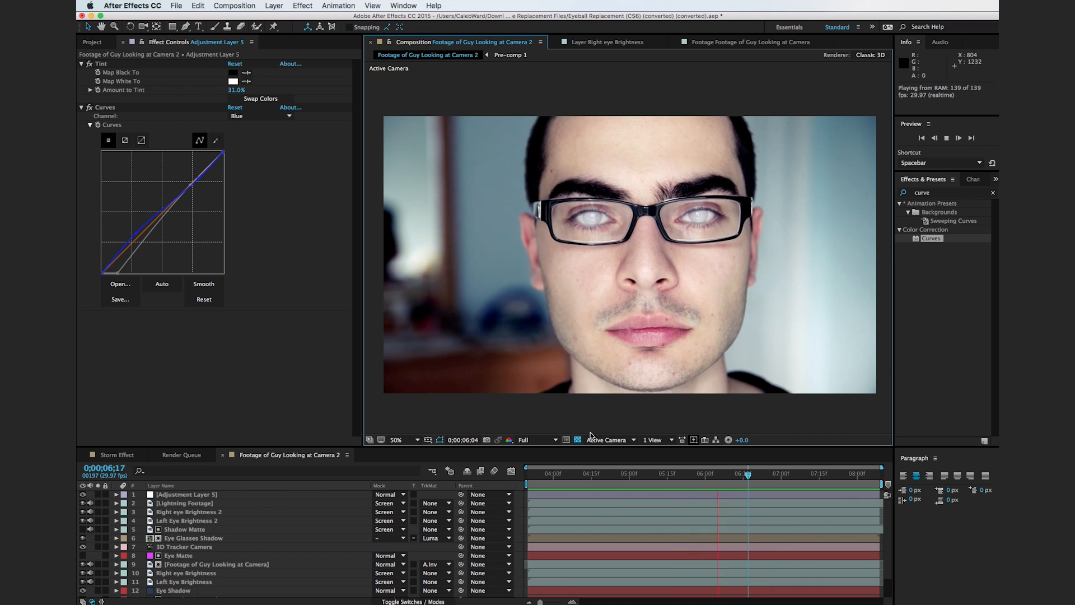